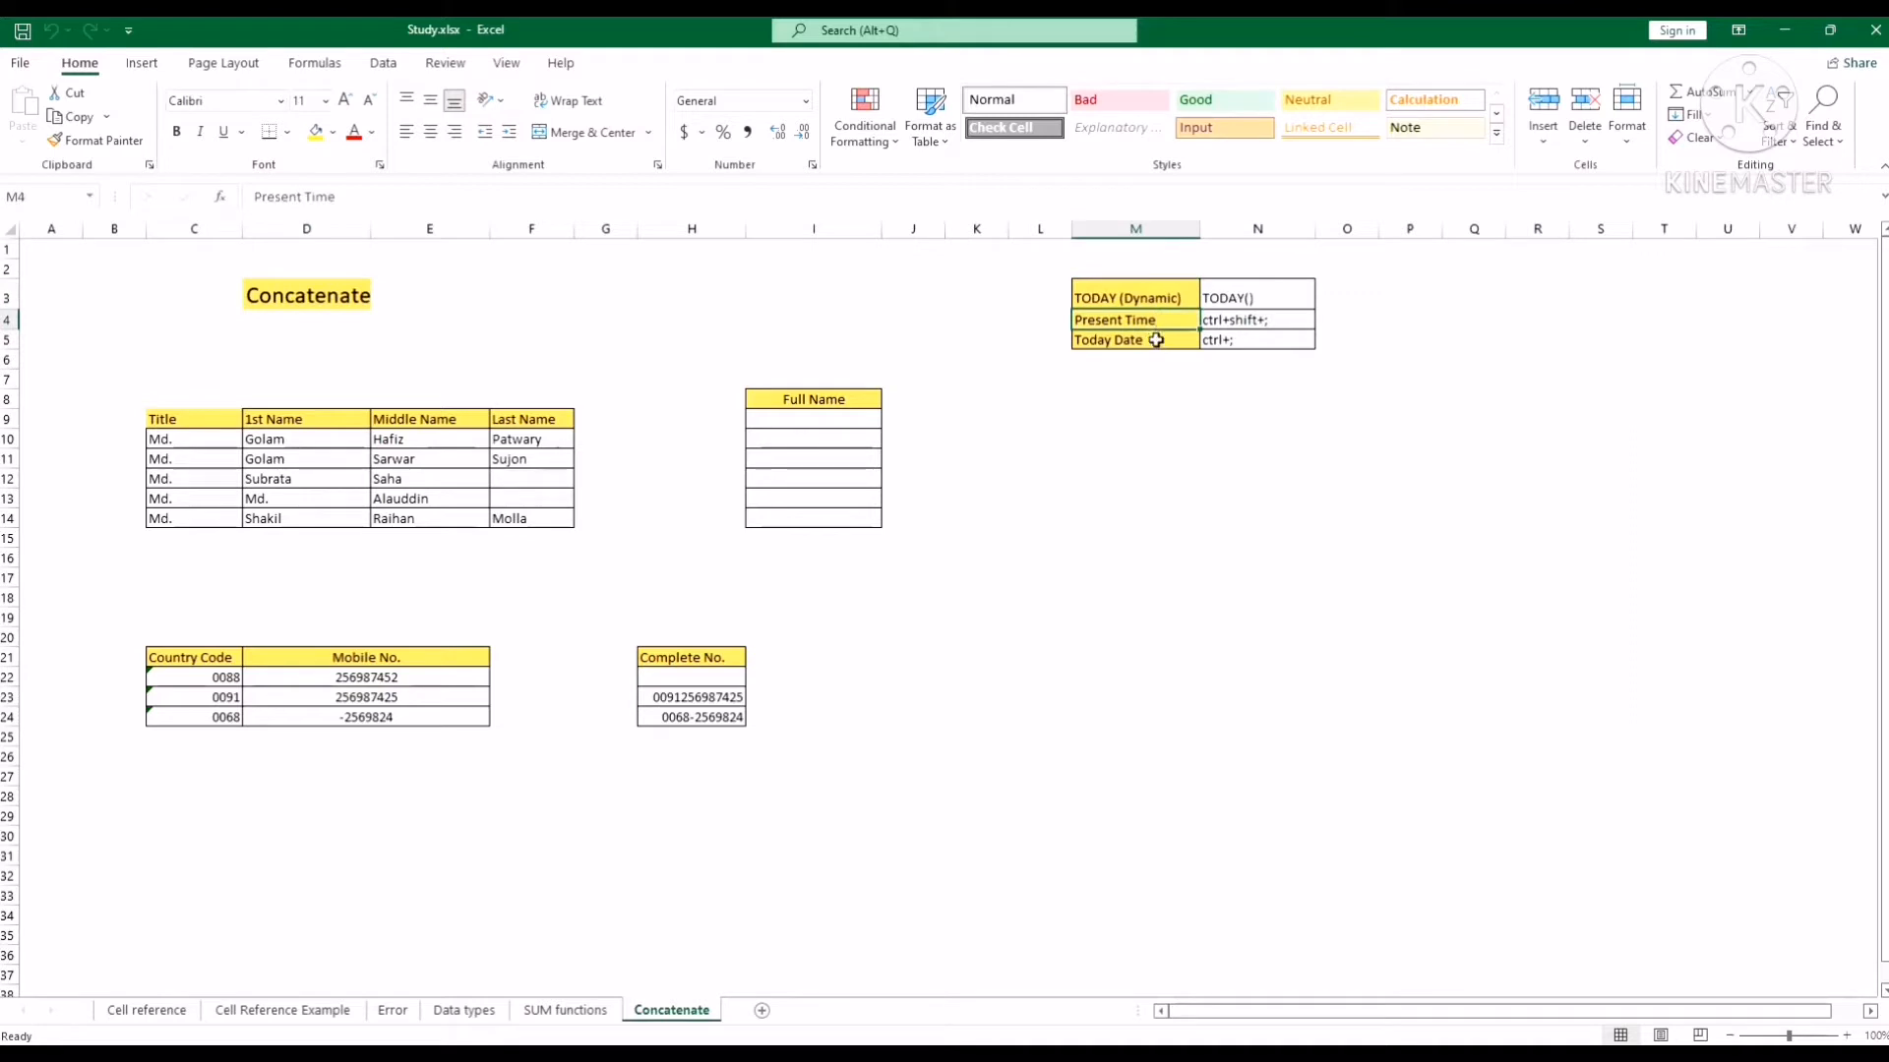
Apply All Borders to the header row C9:F9 of the name table.
left_click(1154, 343)
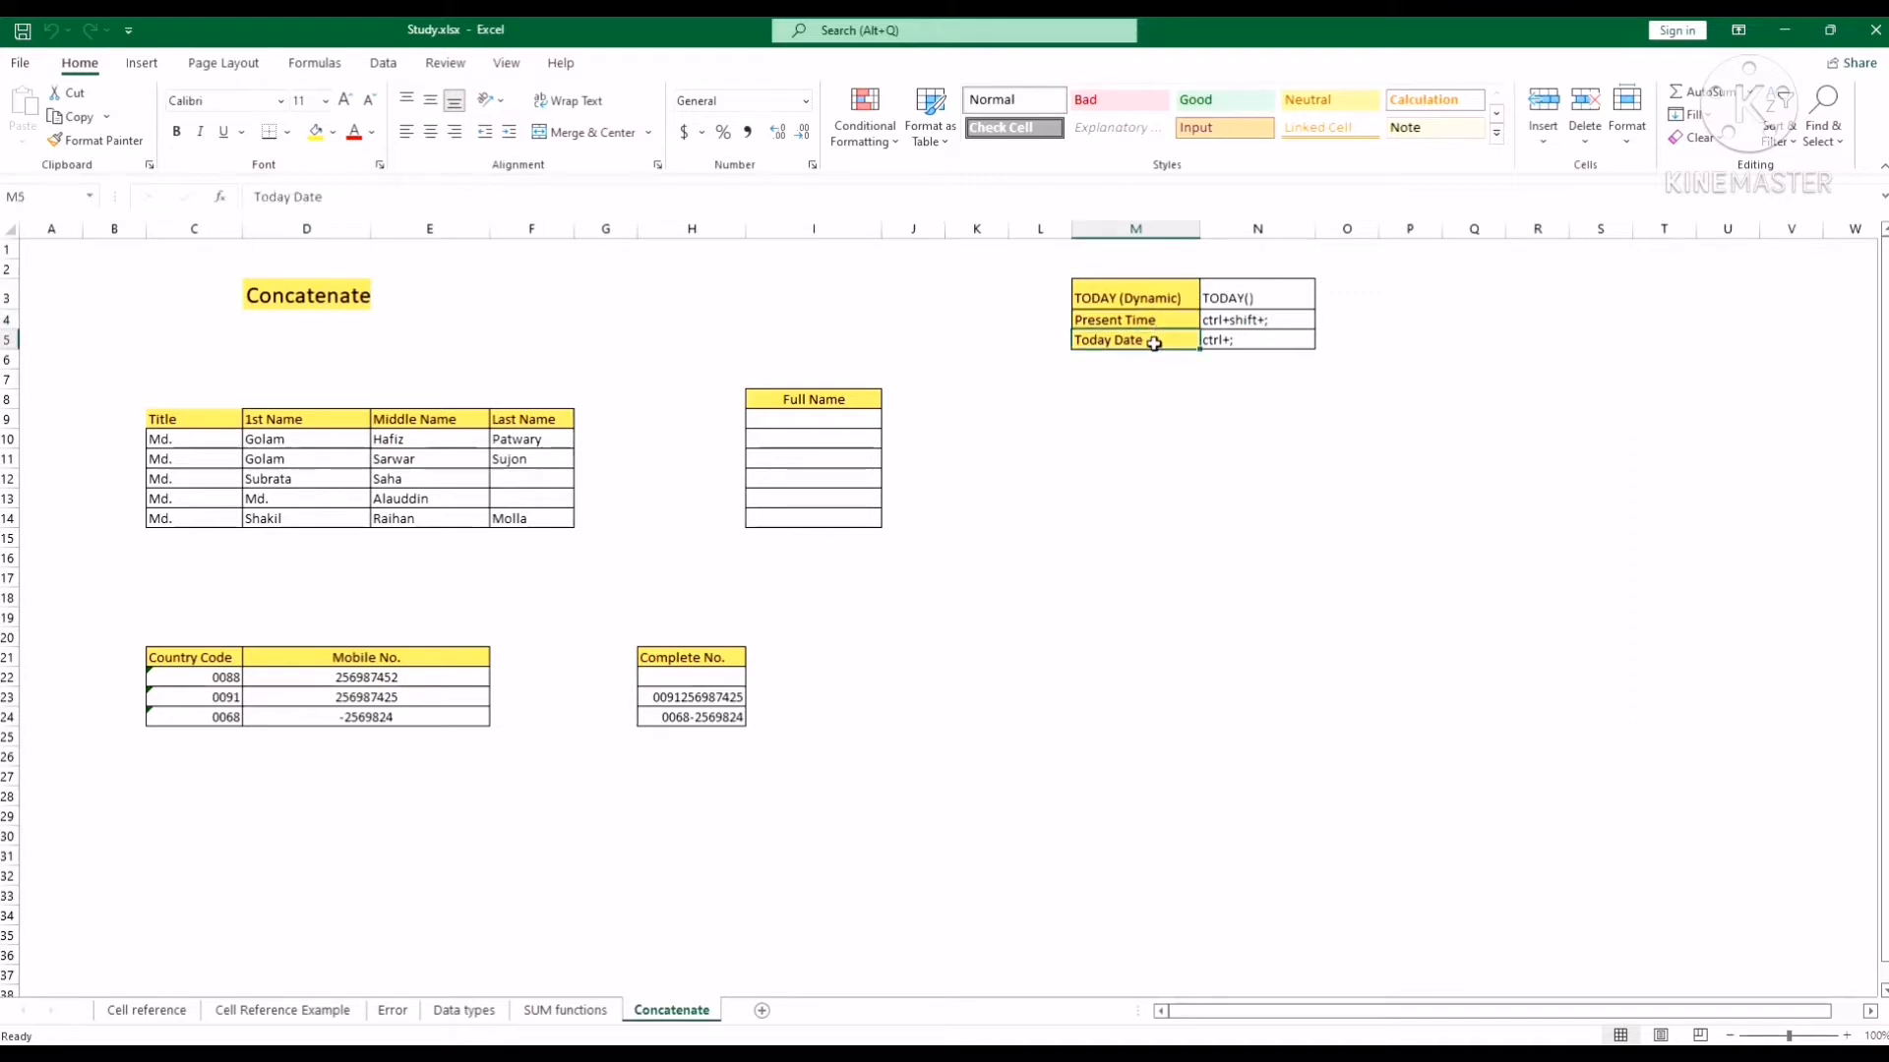
left_click(1184, 521)
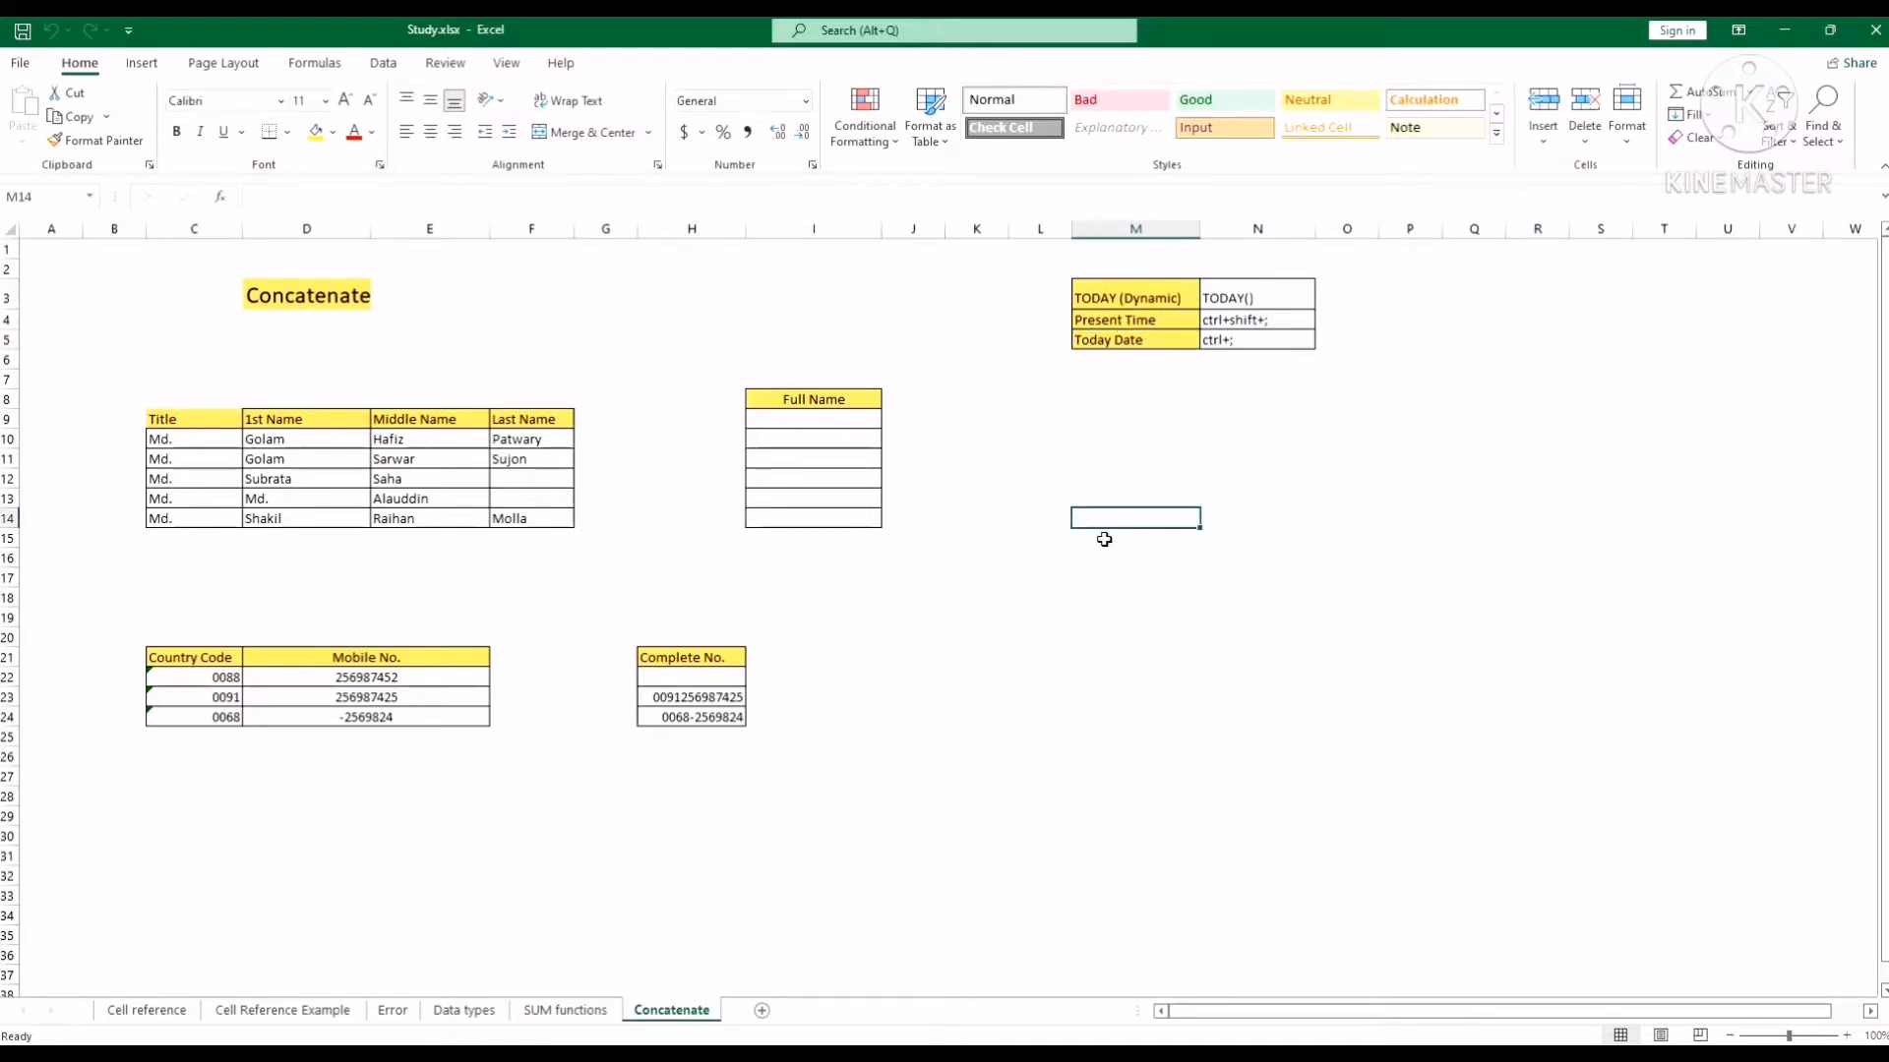
left_click(1074, 641)
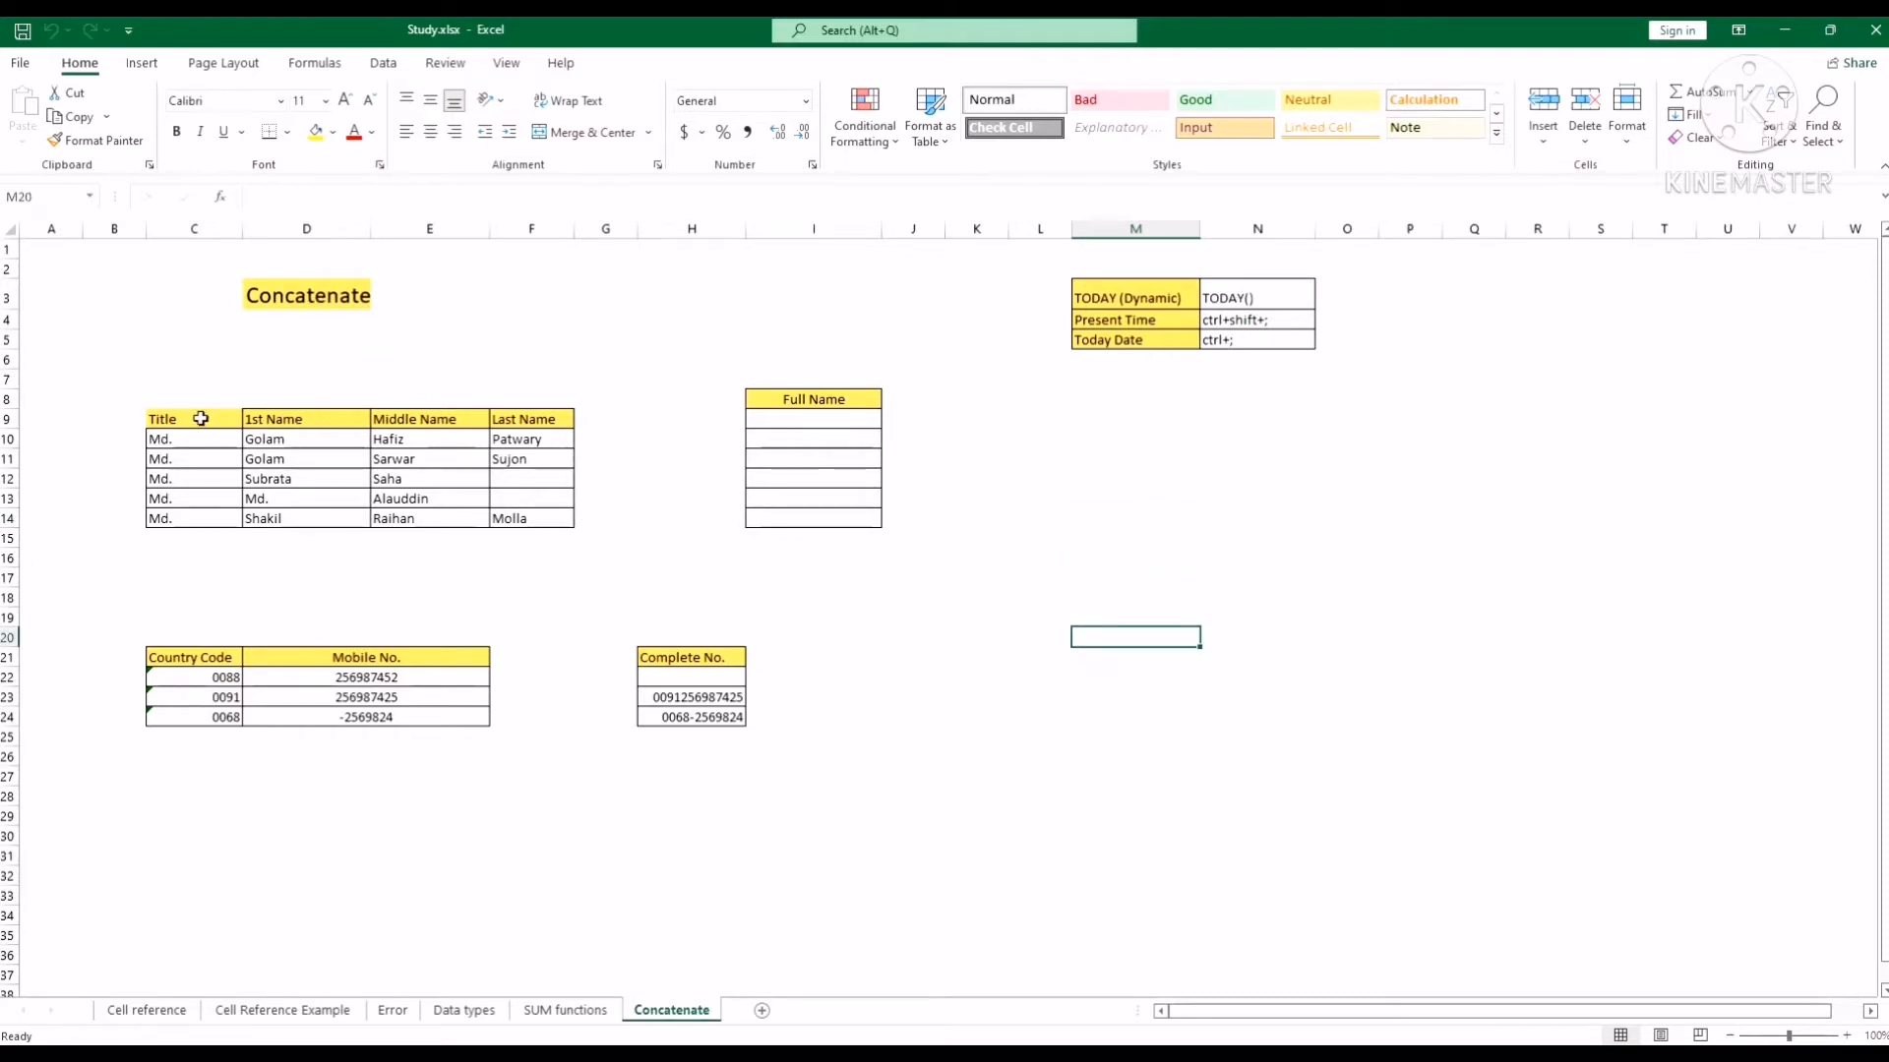
left_click_drag(201, 419, 510, 418)
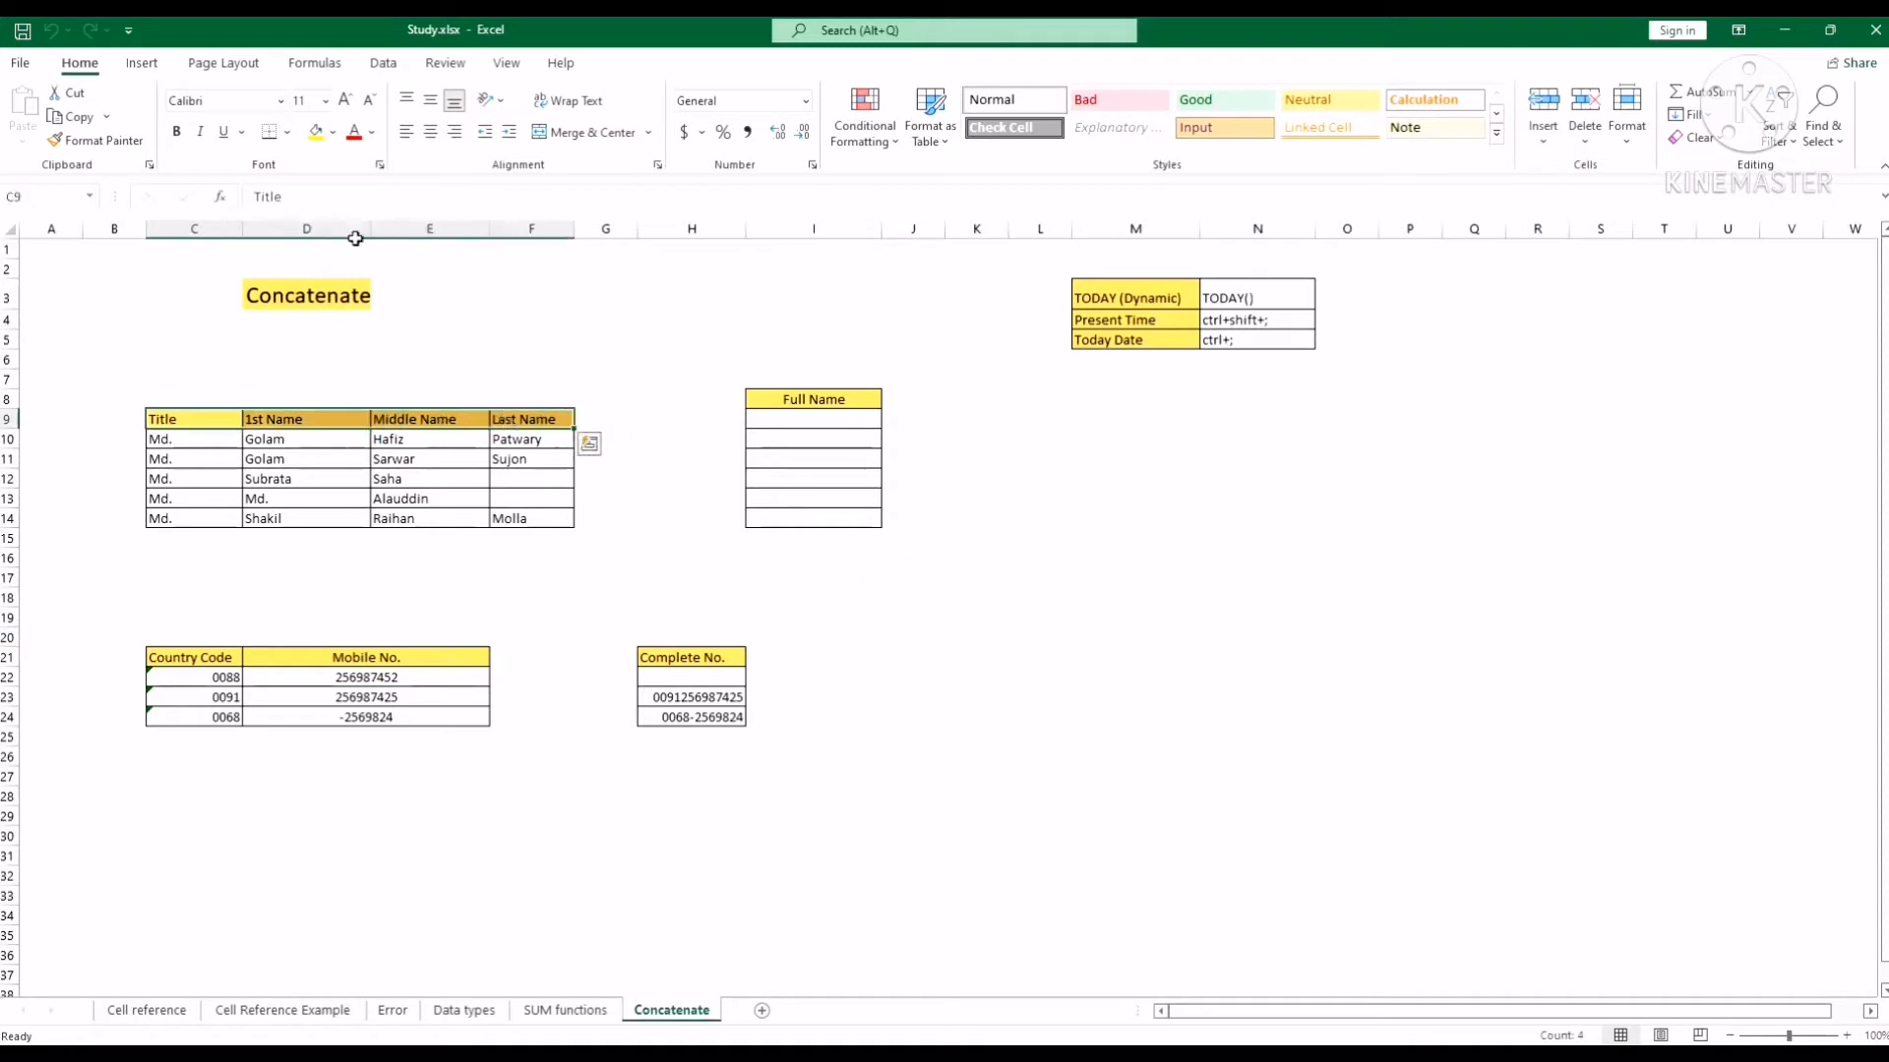
left_click(292, 136)
left_click(317, 338)
left_click(1043, 634)
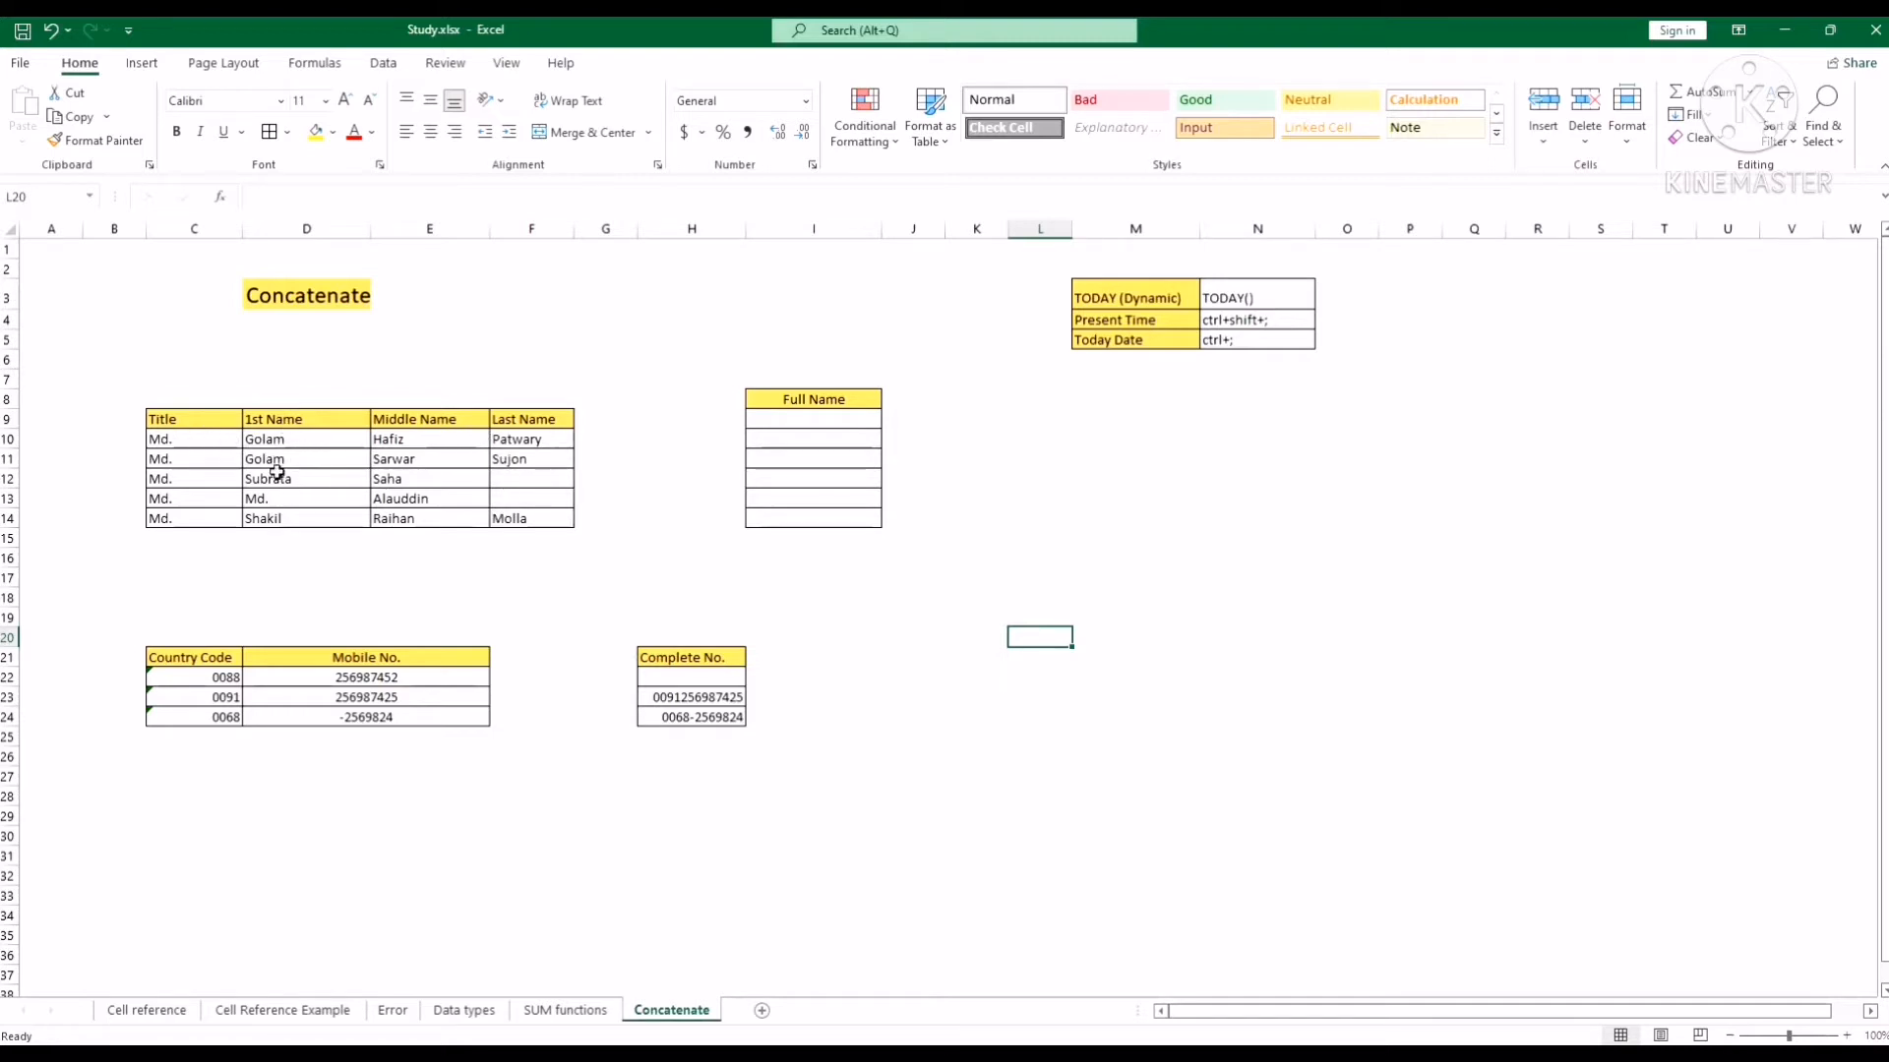
Review the Title, 1st Name, Middle Name and Last Name headers and the first person's name parts.
left_click(277, 420)
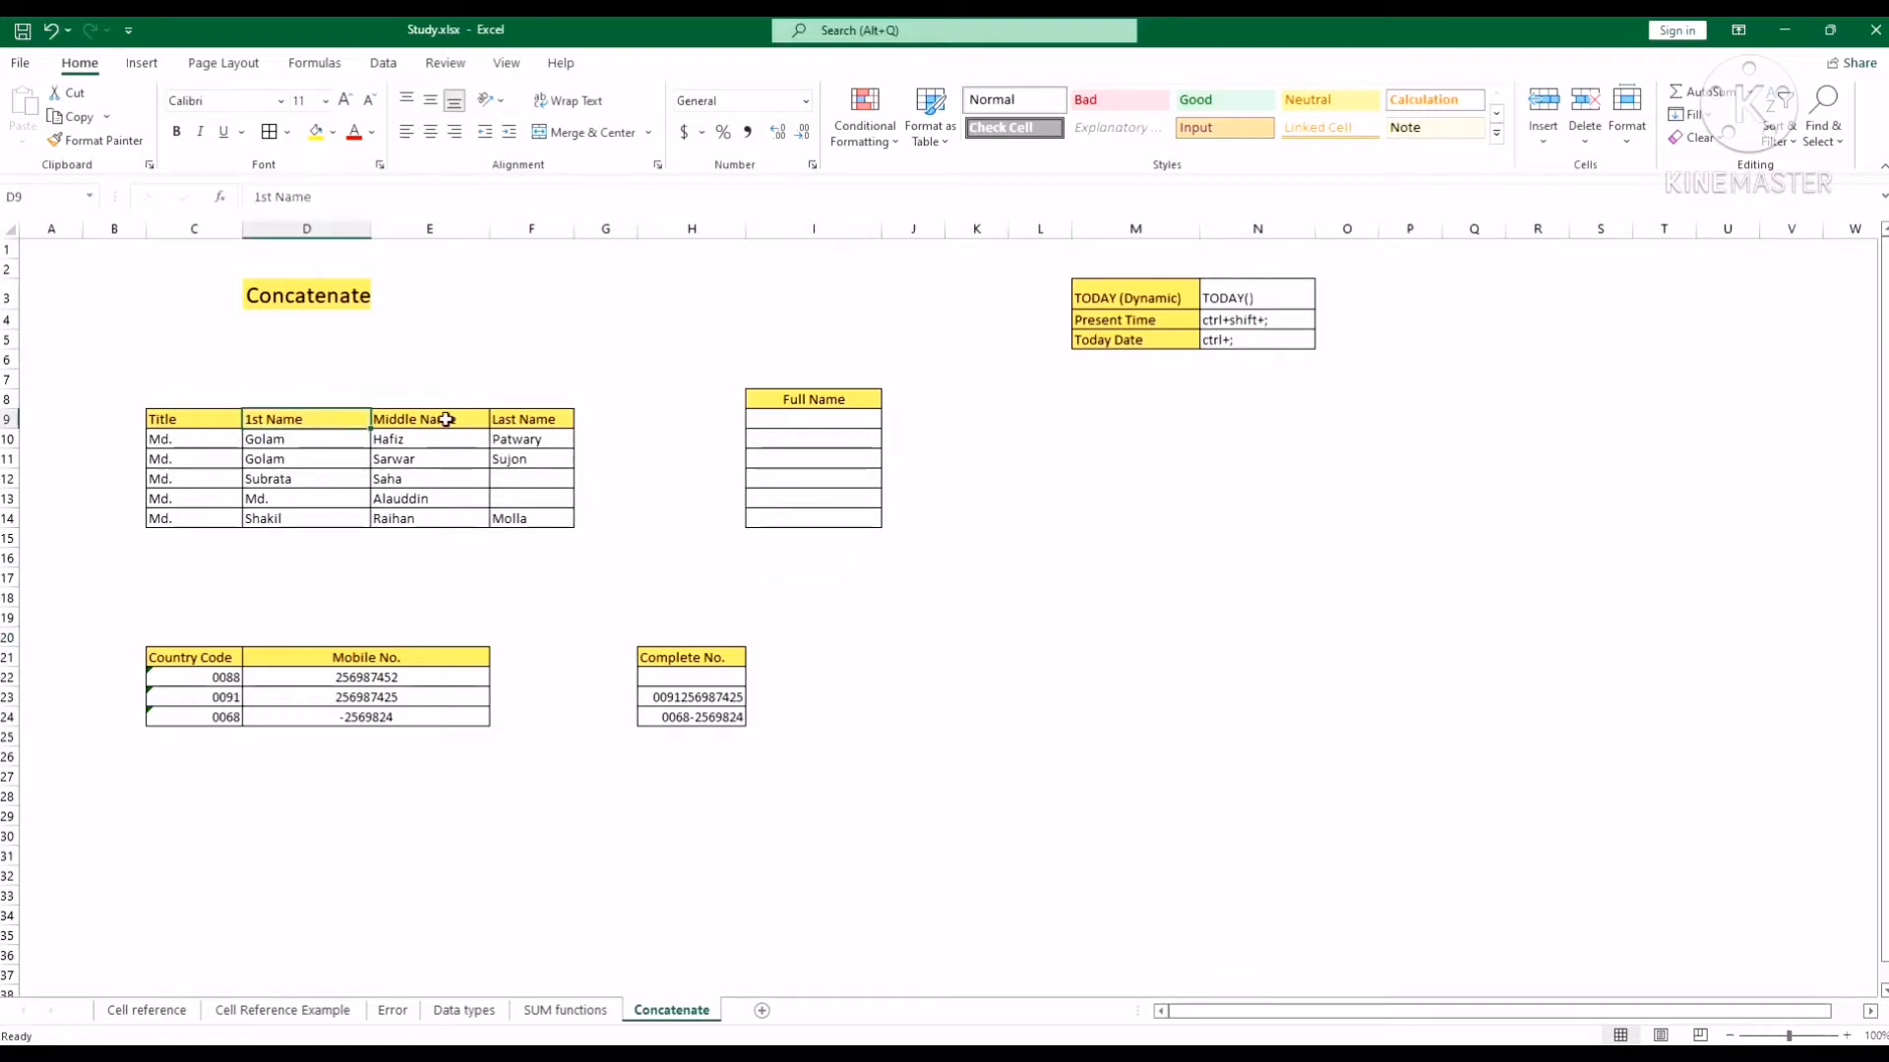
left_click(446, 419)
left_click(543, 421)
left_click(536, 440)
left_click(436, 443)
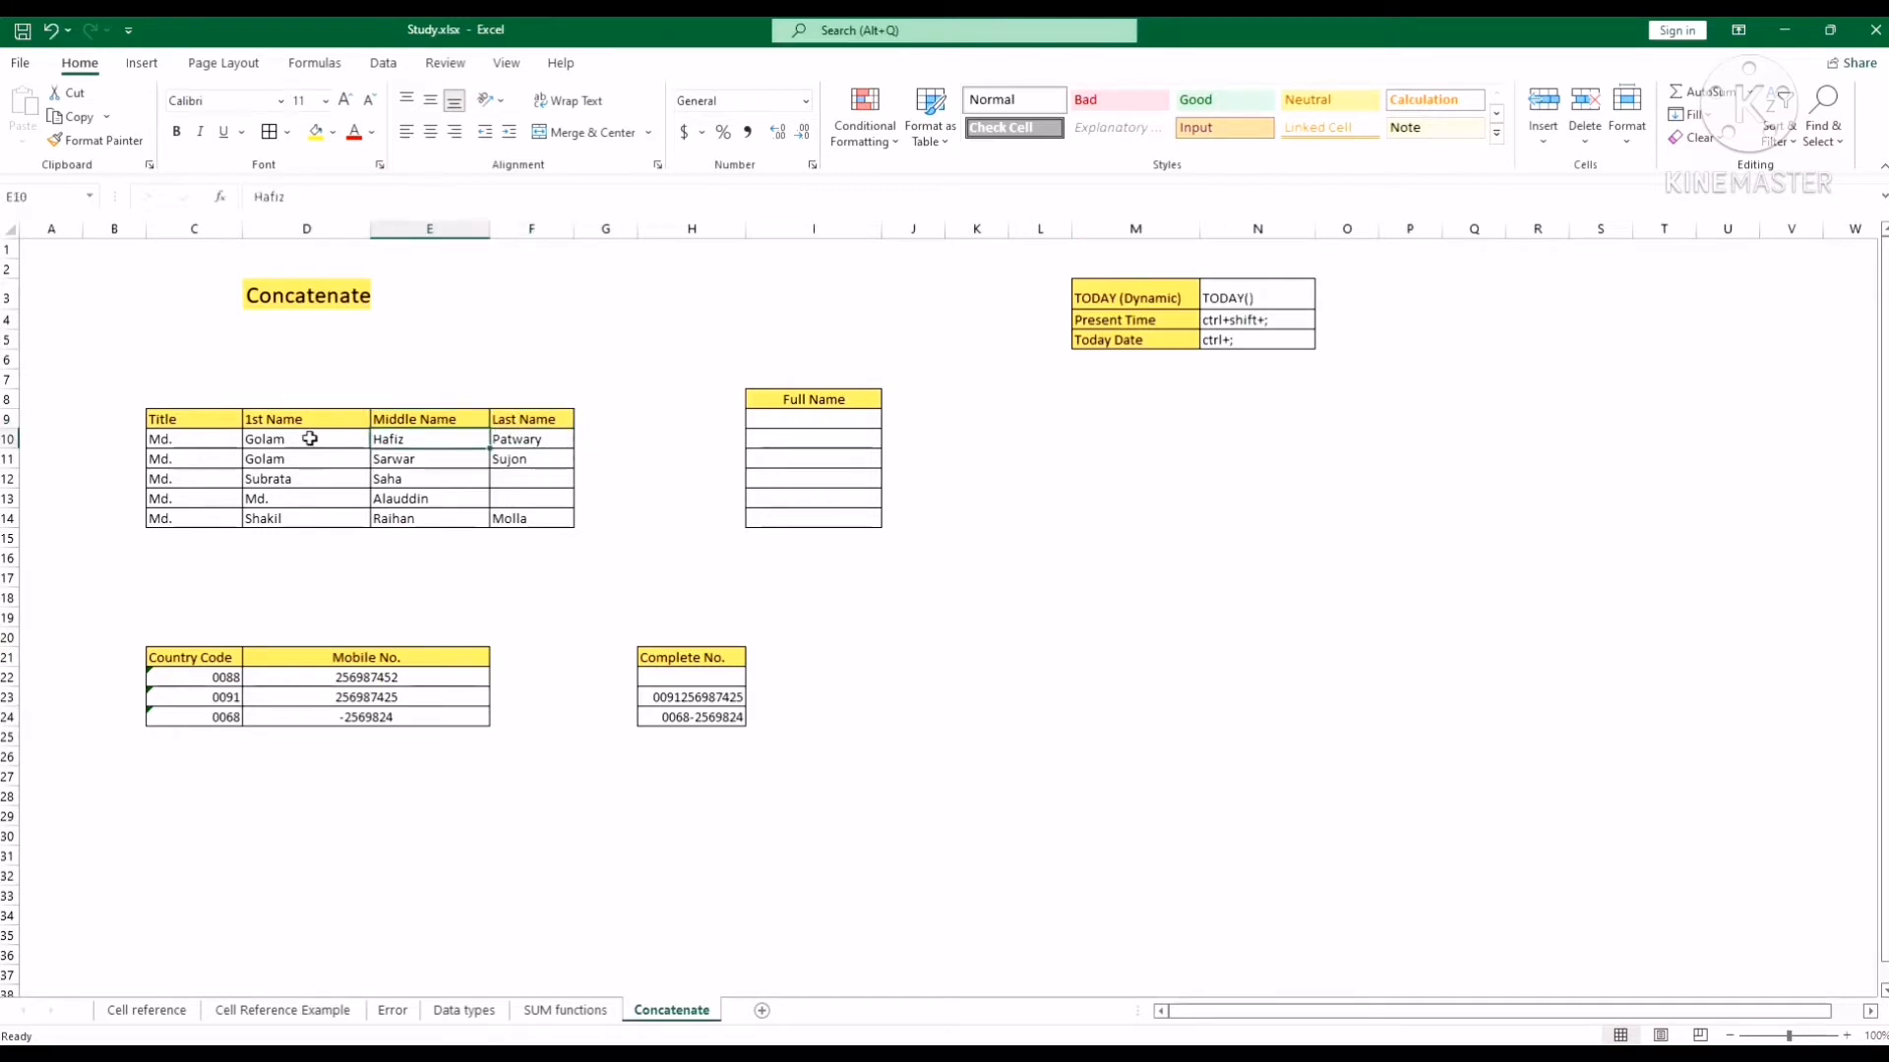
left_click(308, 440)
left_click(397, 438)
left_click(531, 438)
left_click(626, 419)
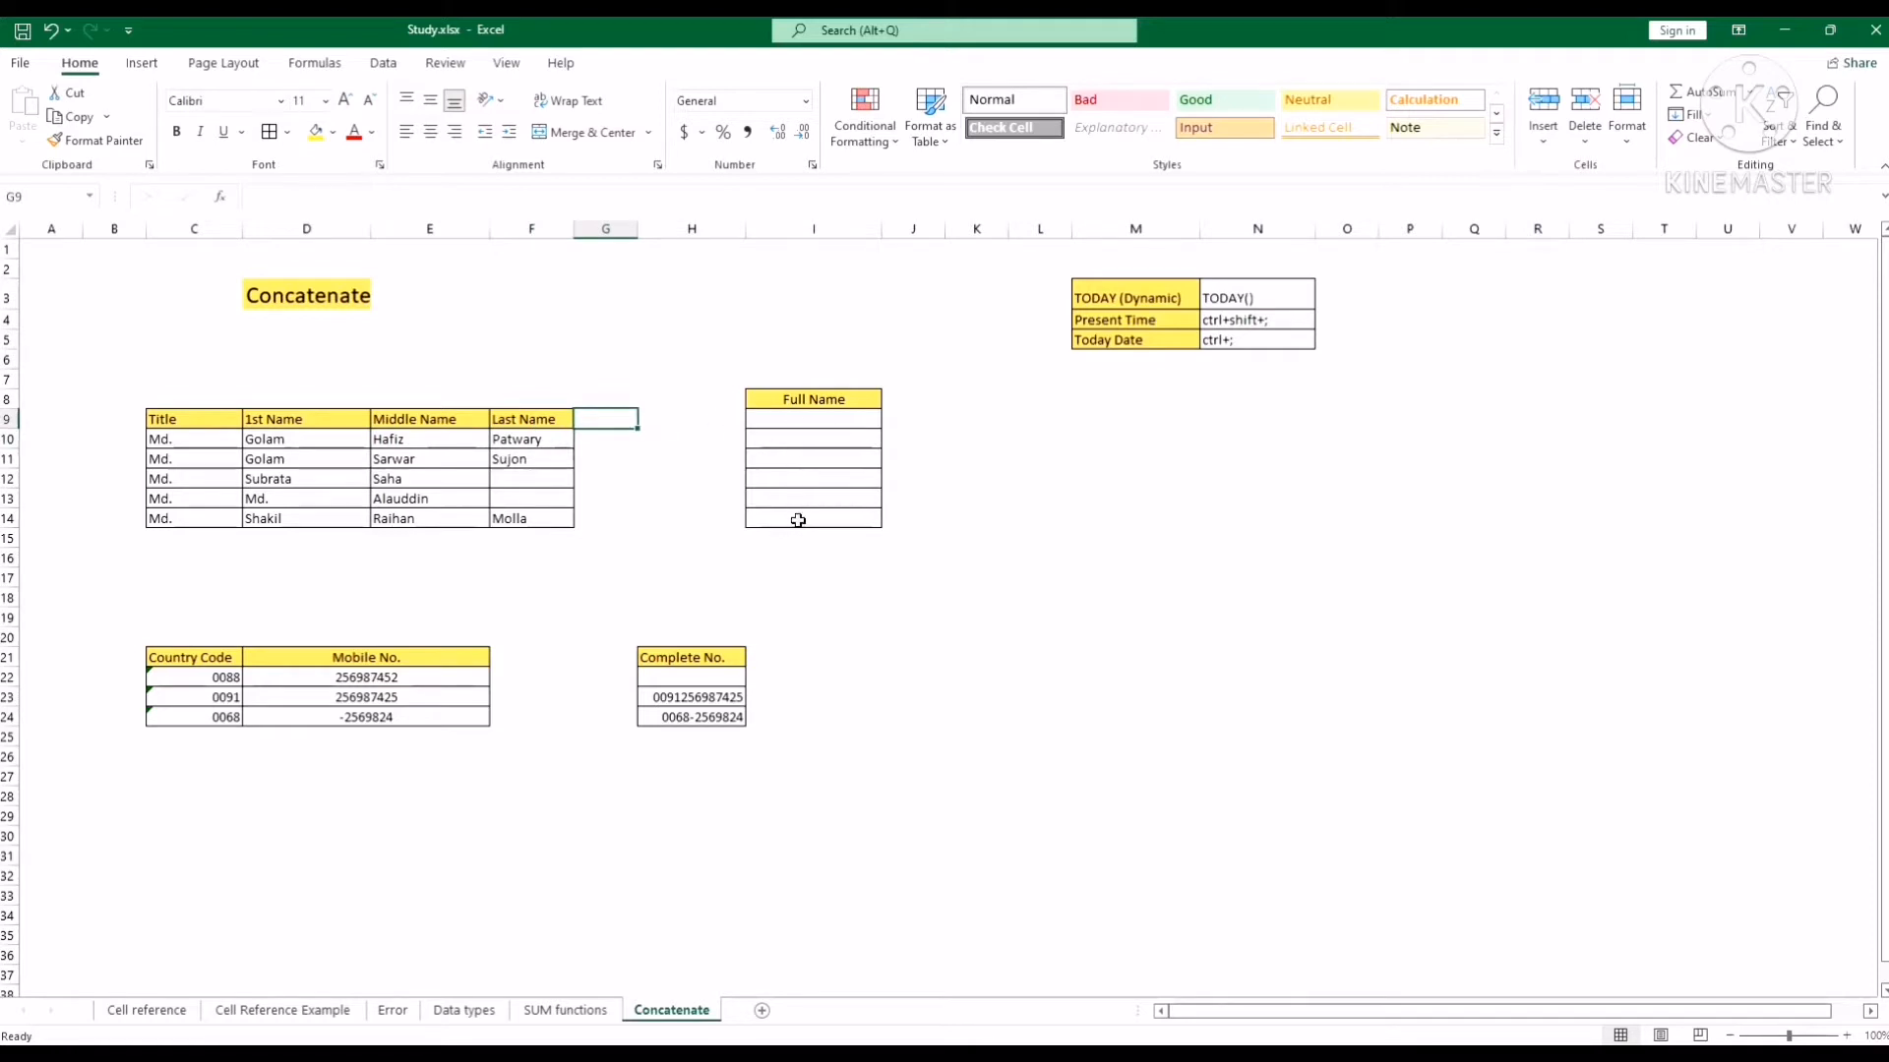
left_click(793, 420)
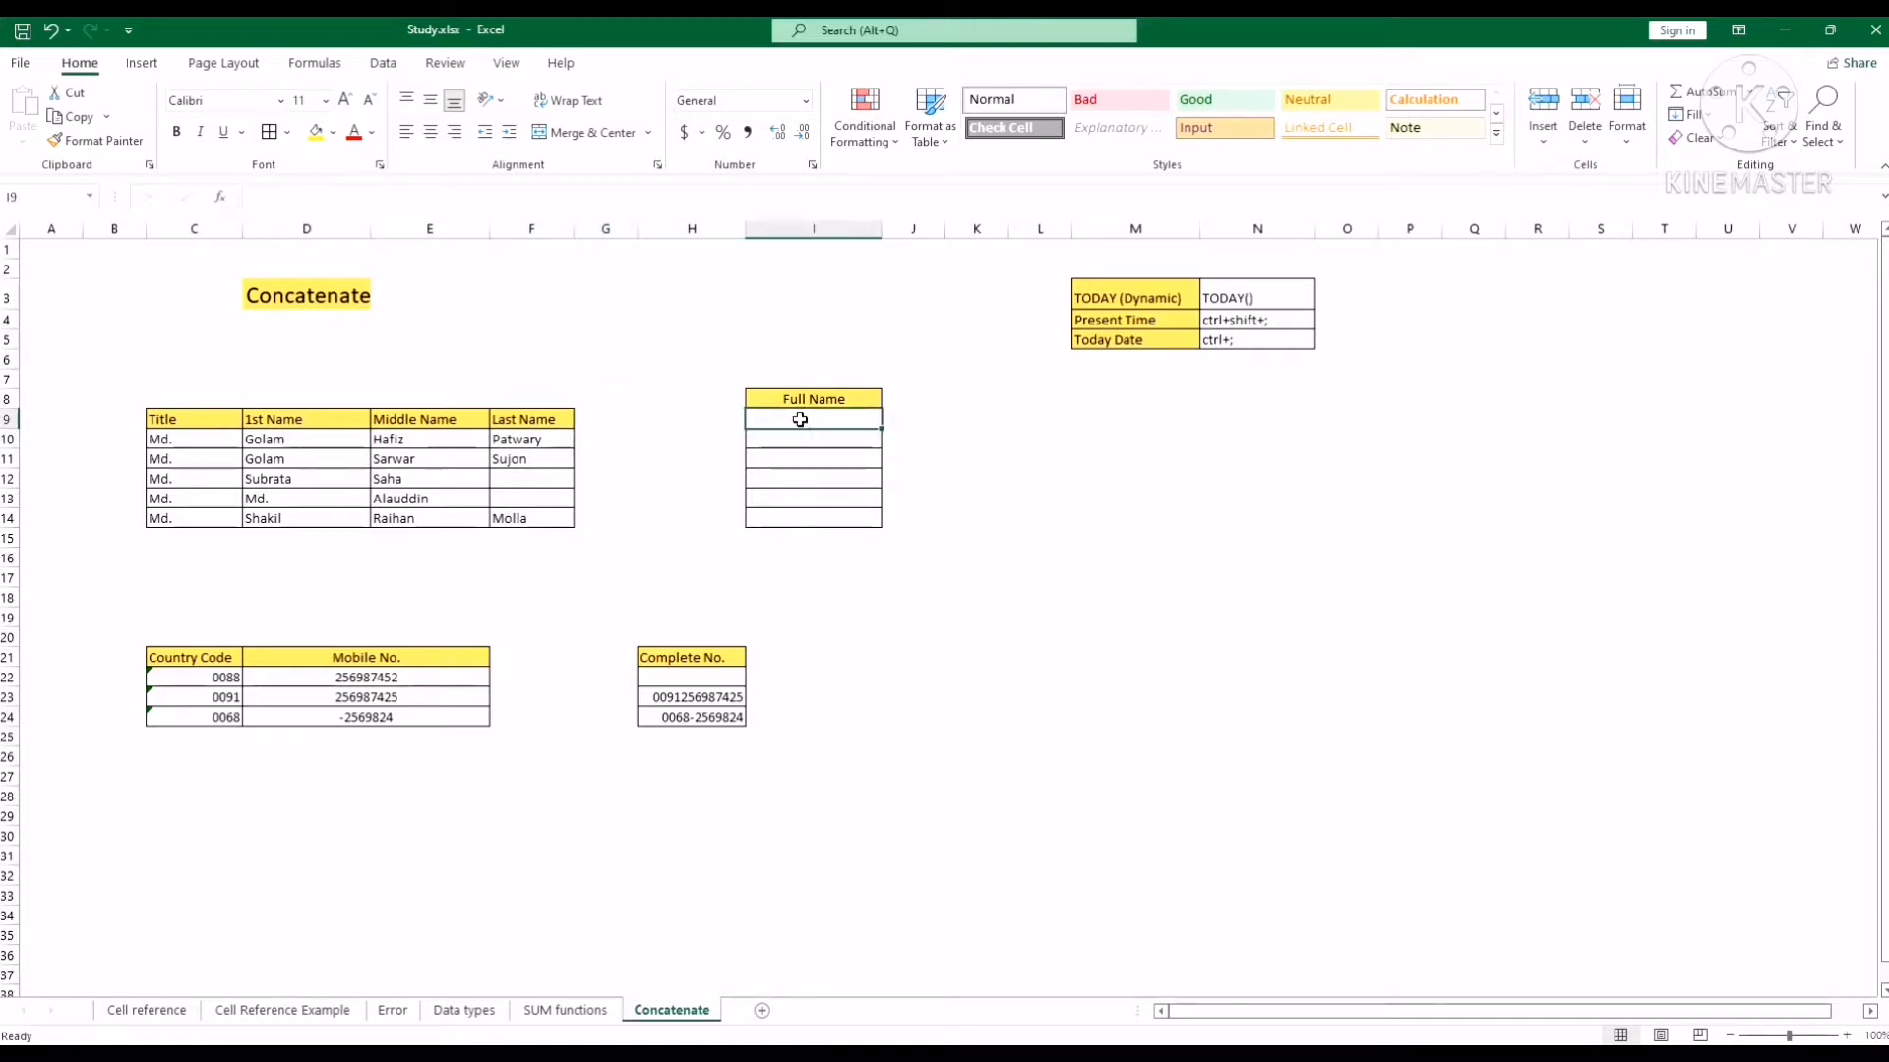
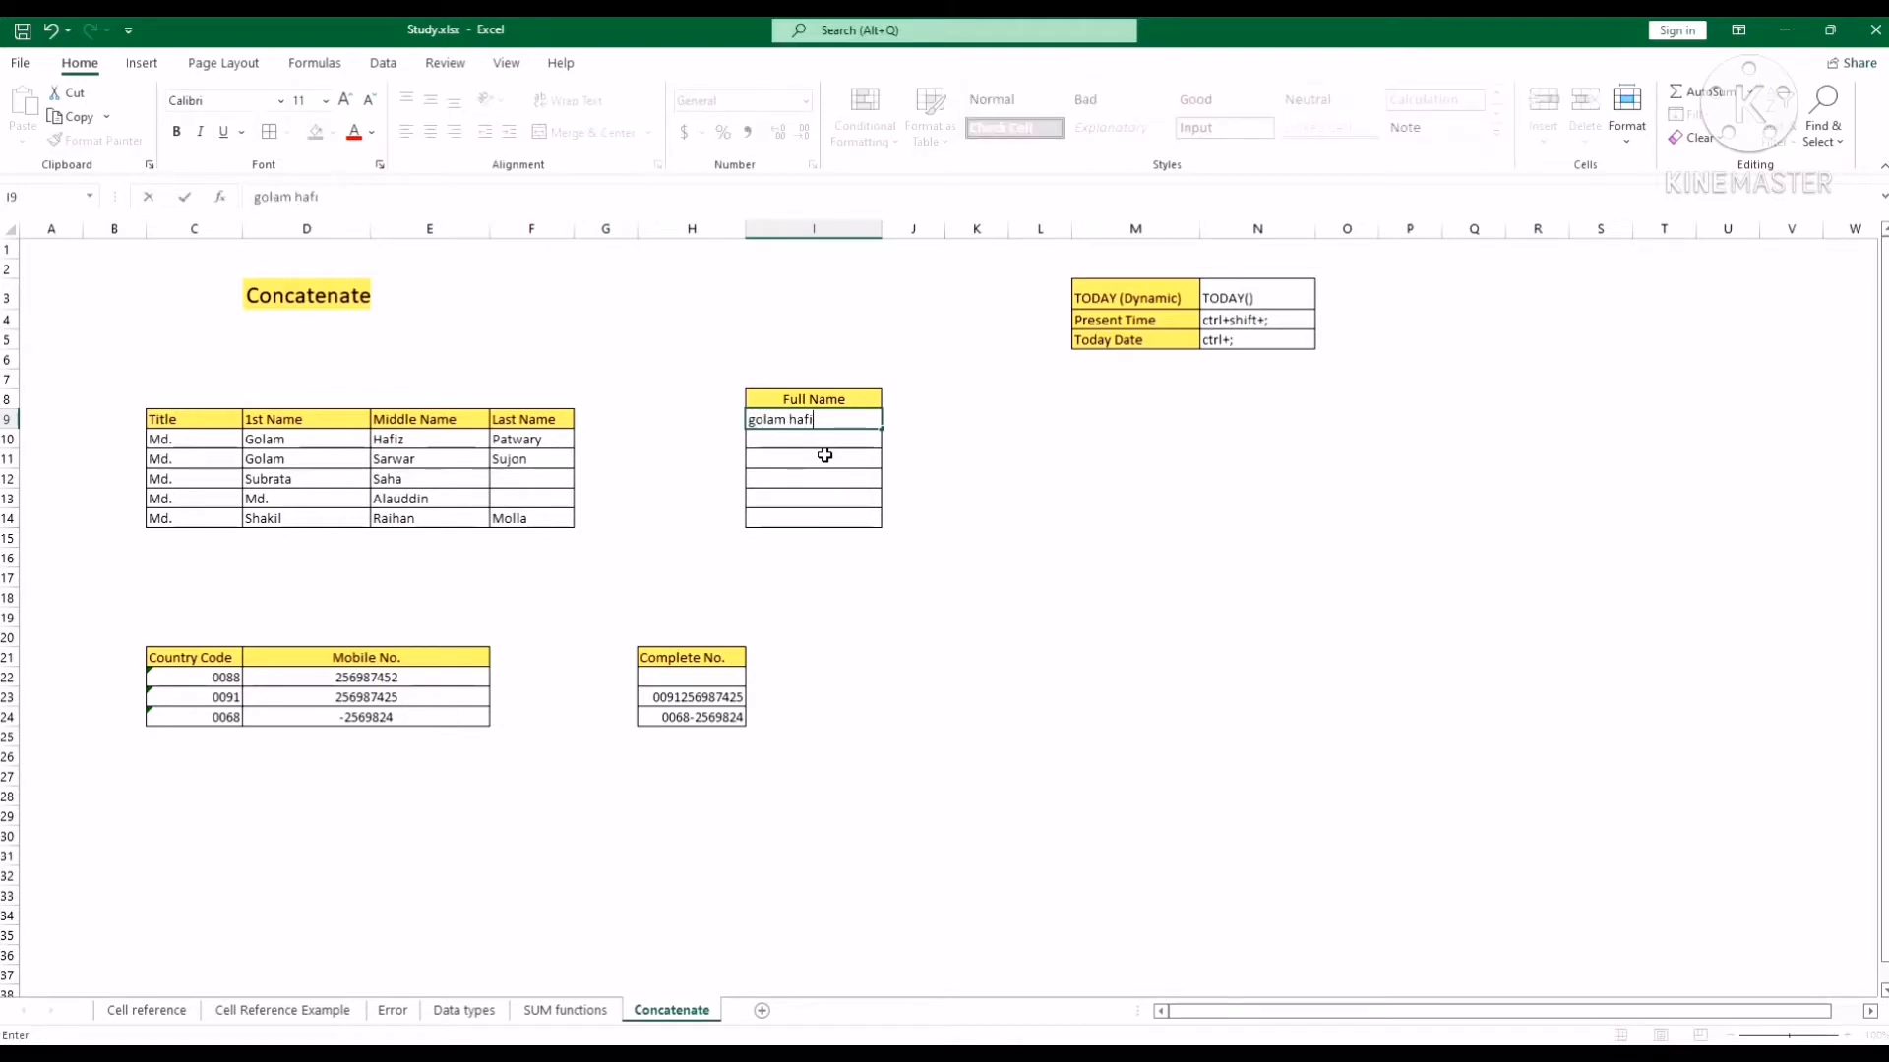
key("Return")
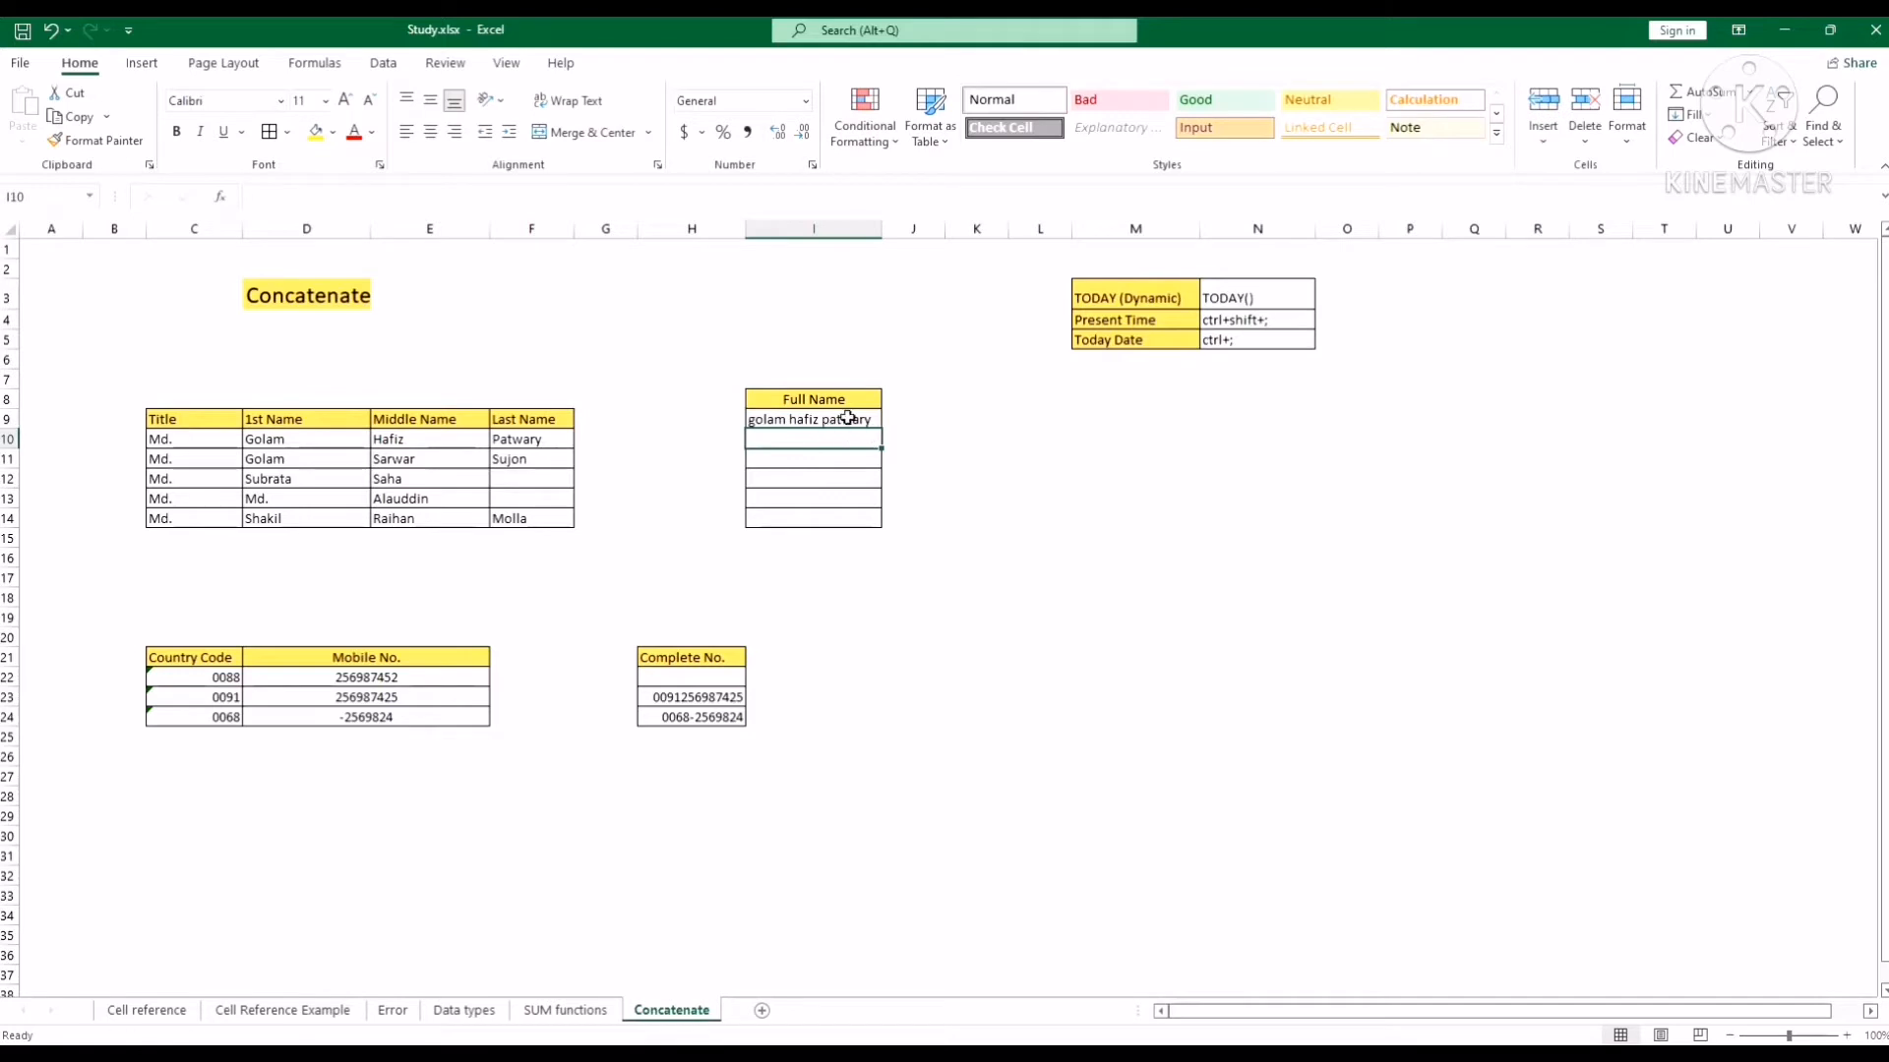
Compare the typed full name in I9 with the first, middle and last names in row 10.
left_click(847, 418)
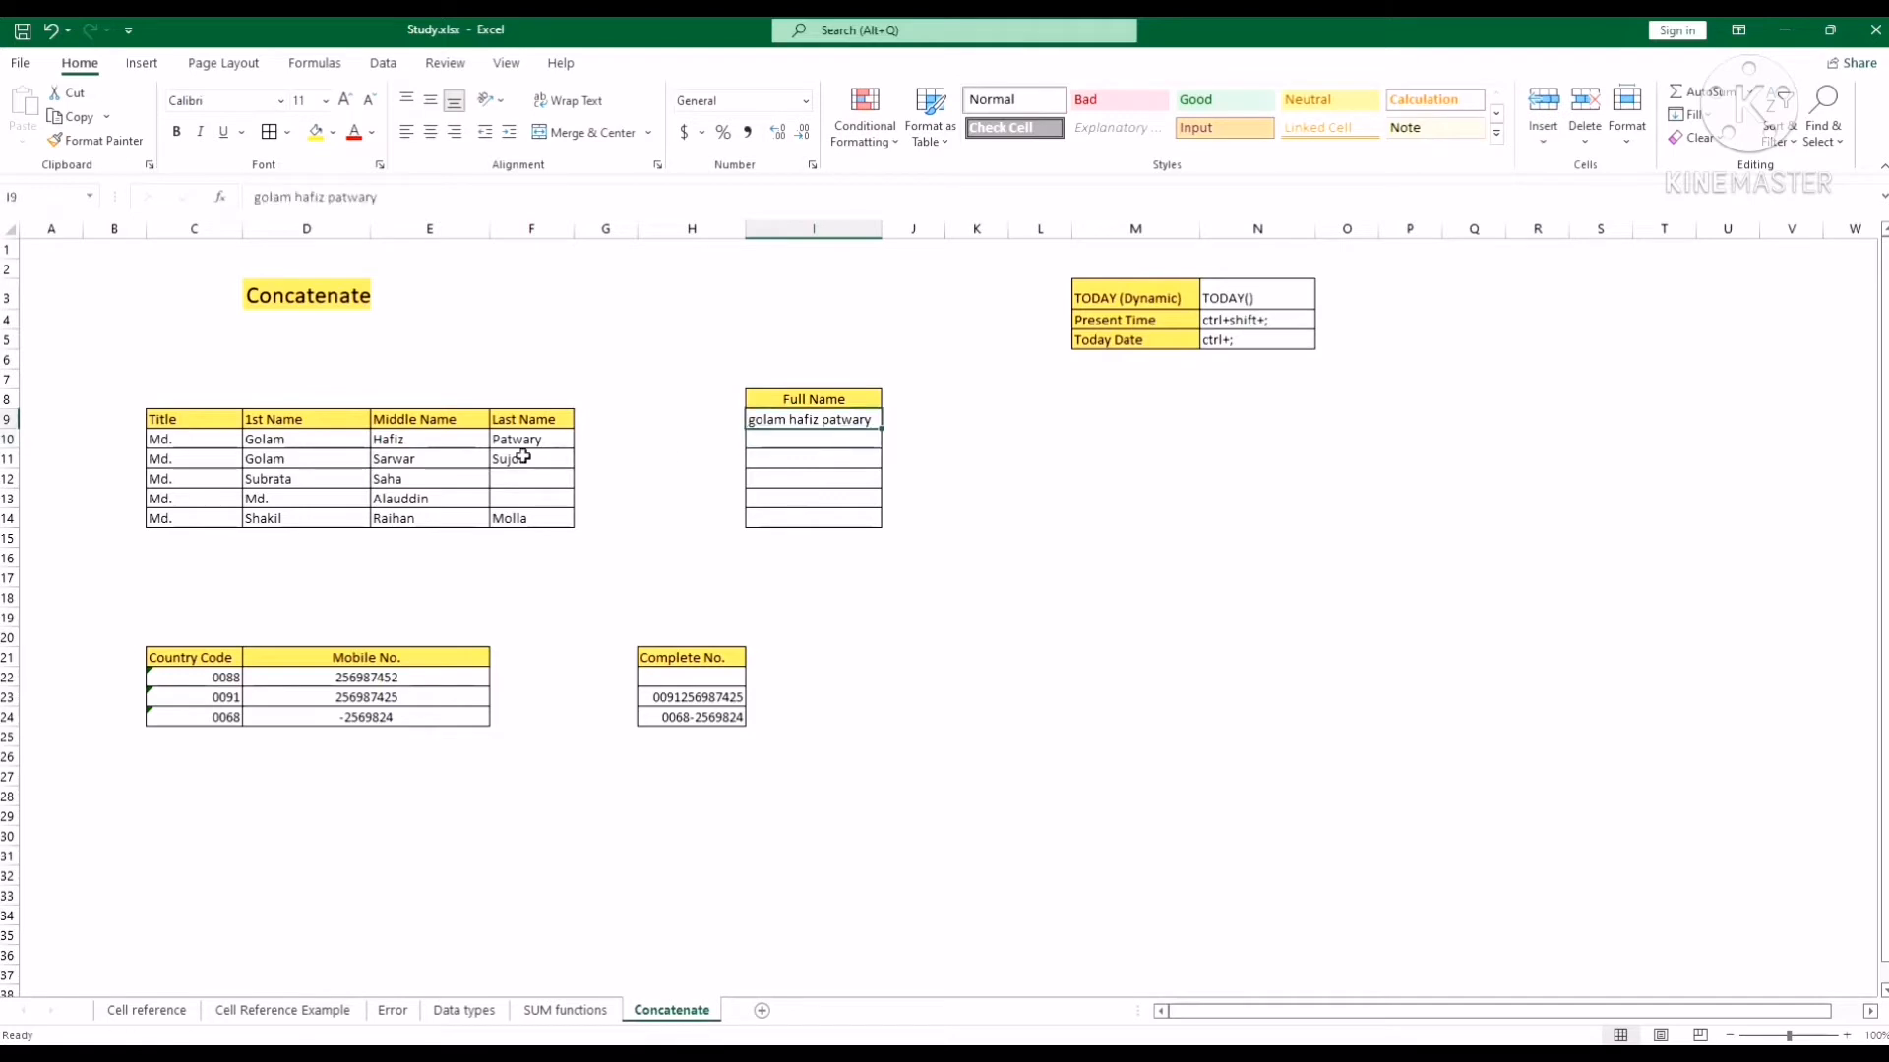
left_click(308, 436)
left_click(433, 438)
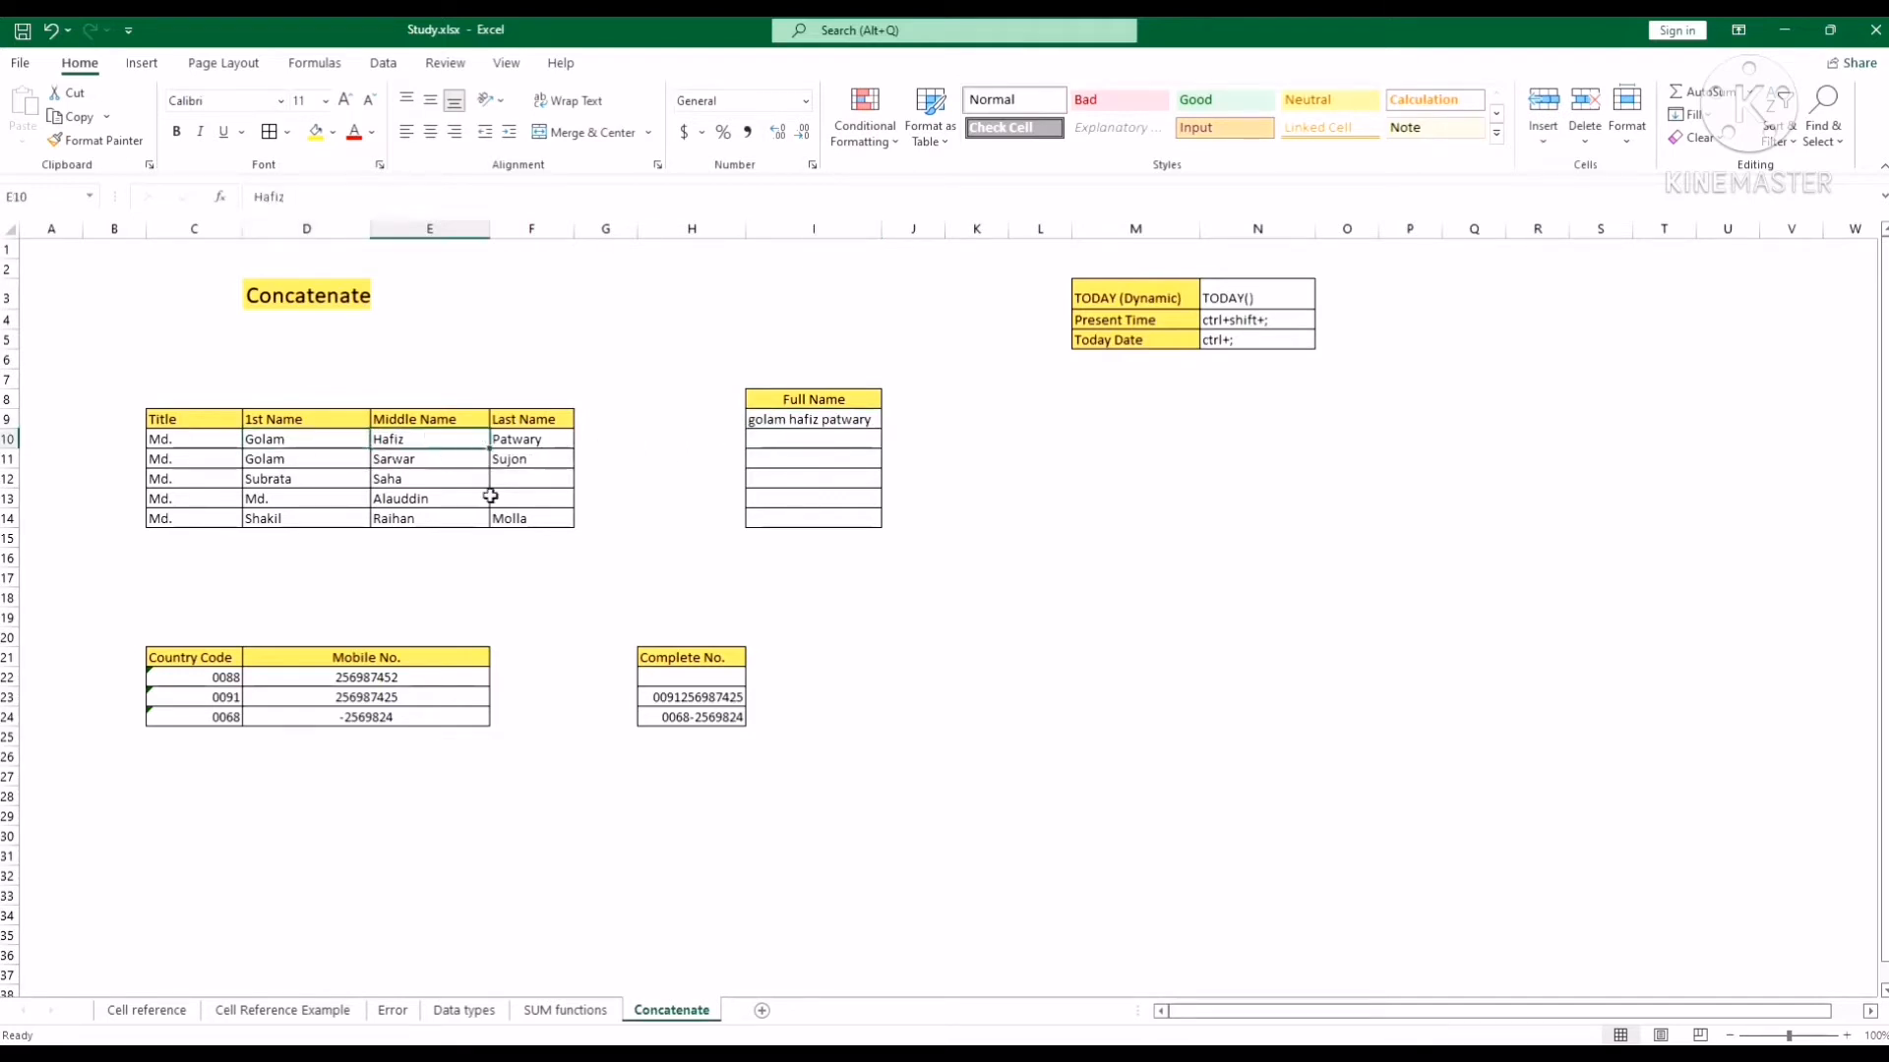
left_click(516, 439)
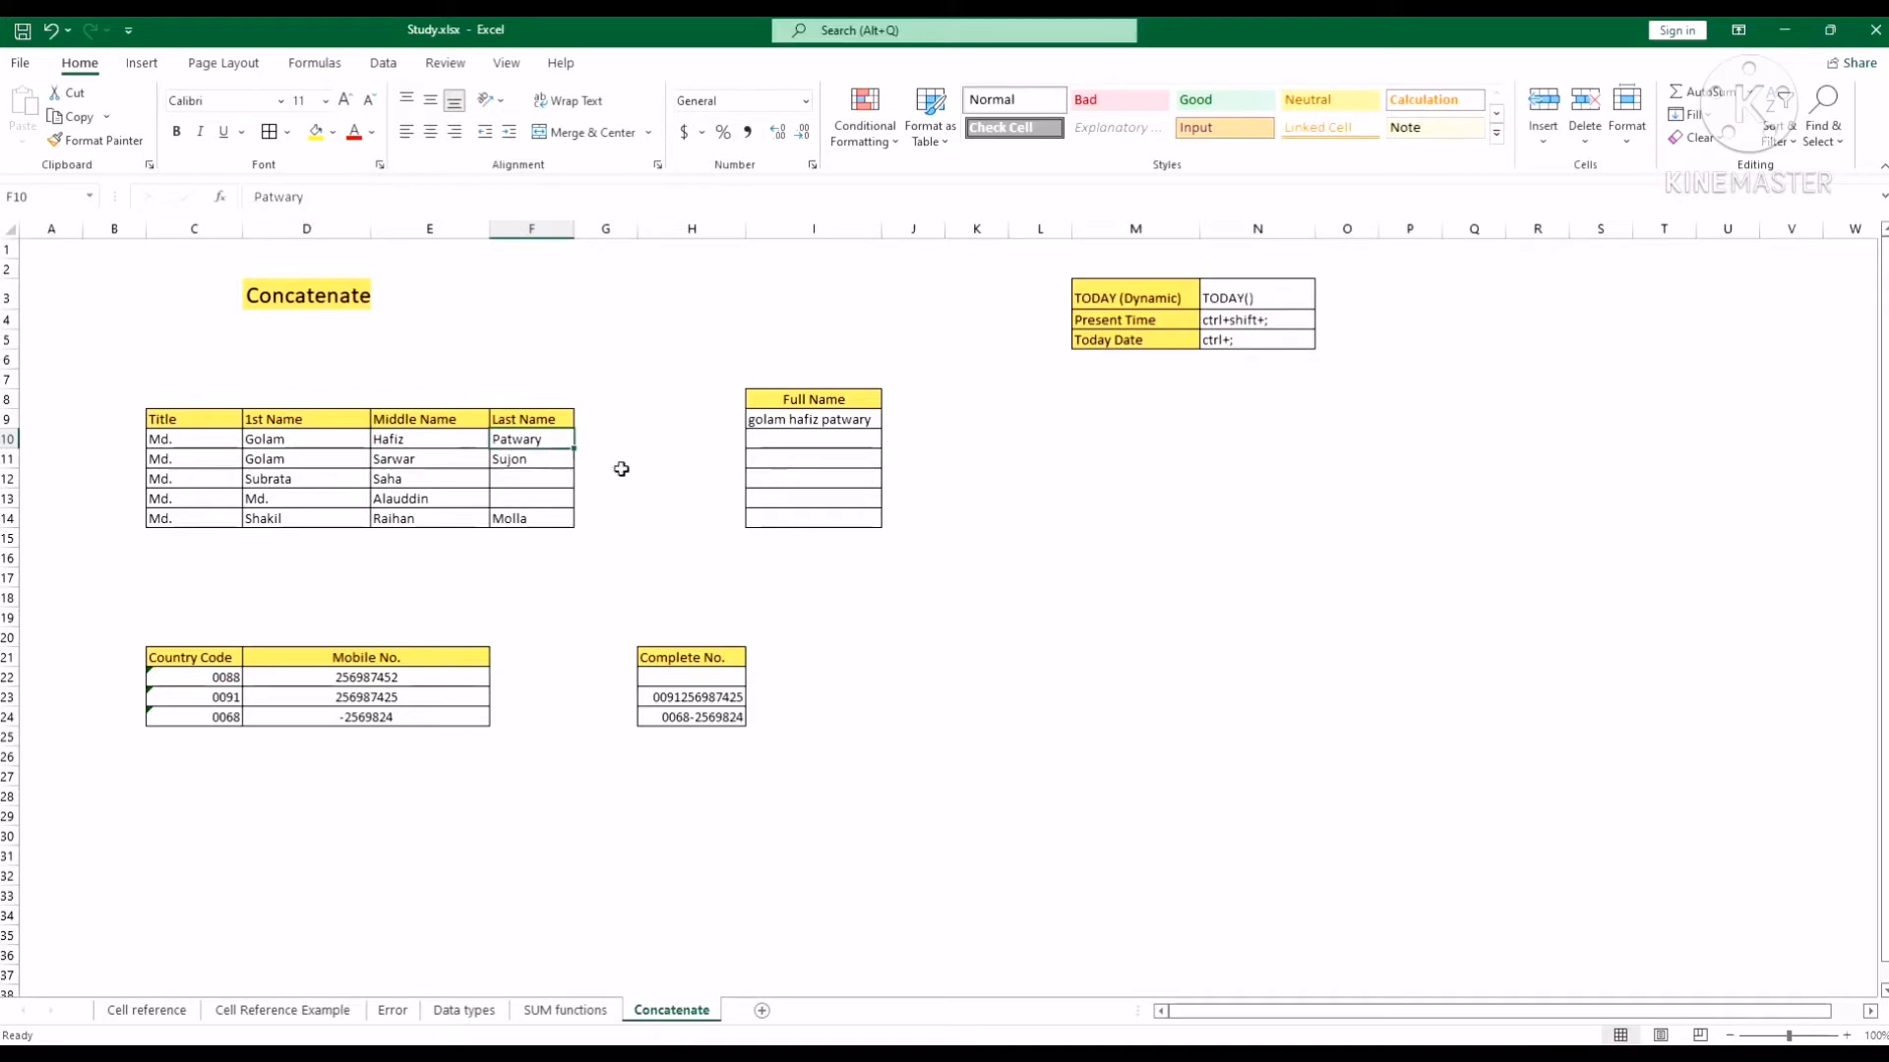
left_click(836, 421)
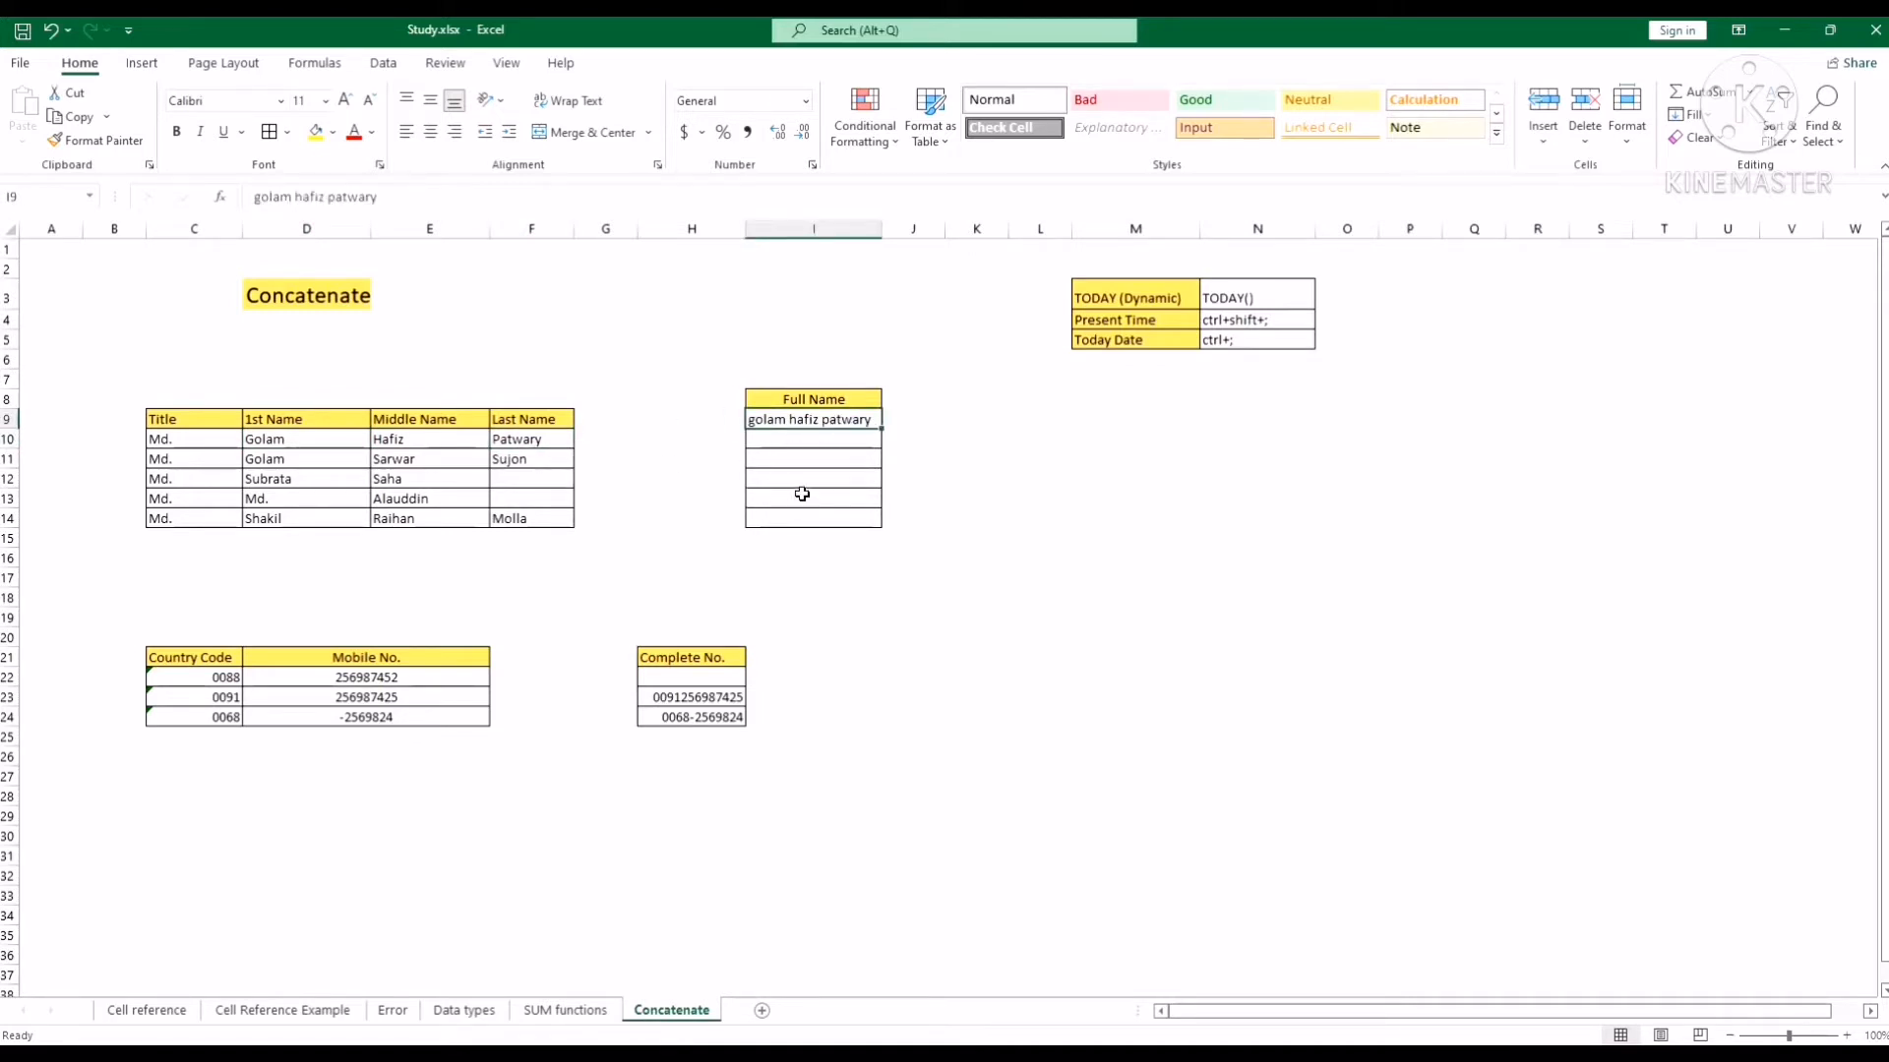
left_click(1035, 500)
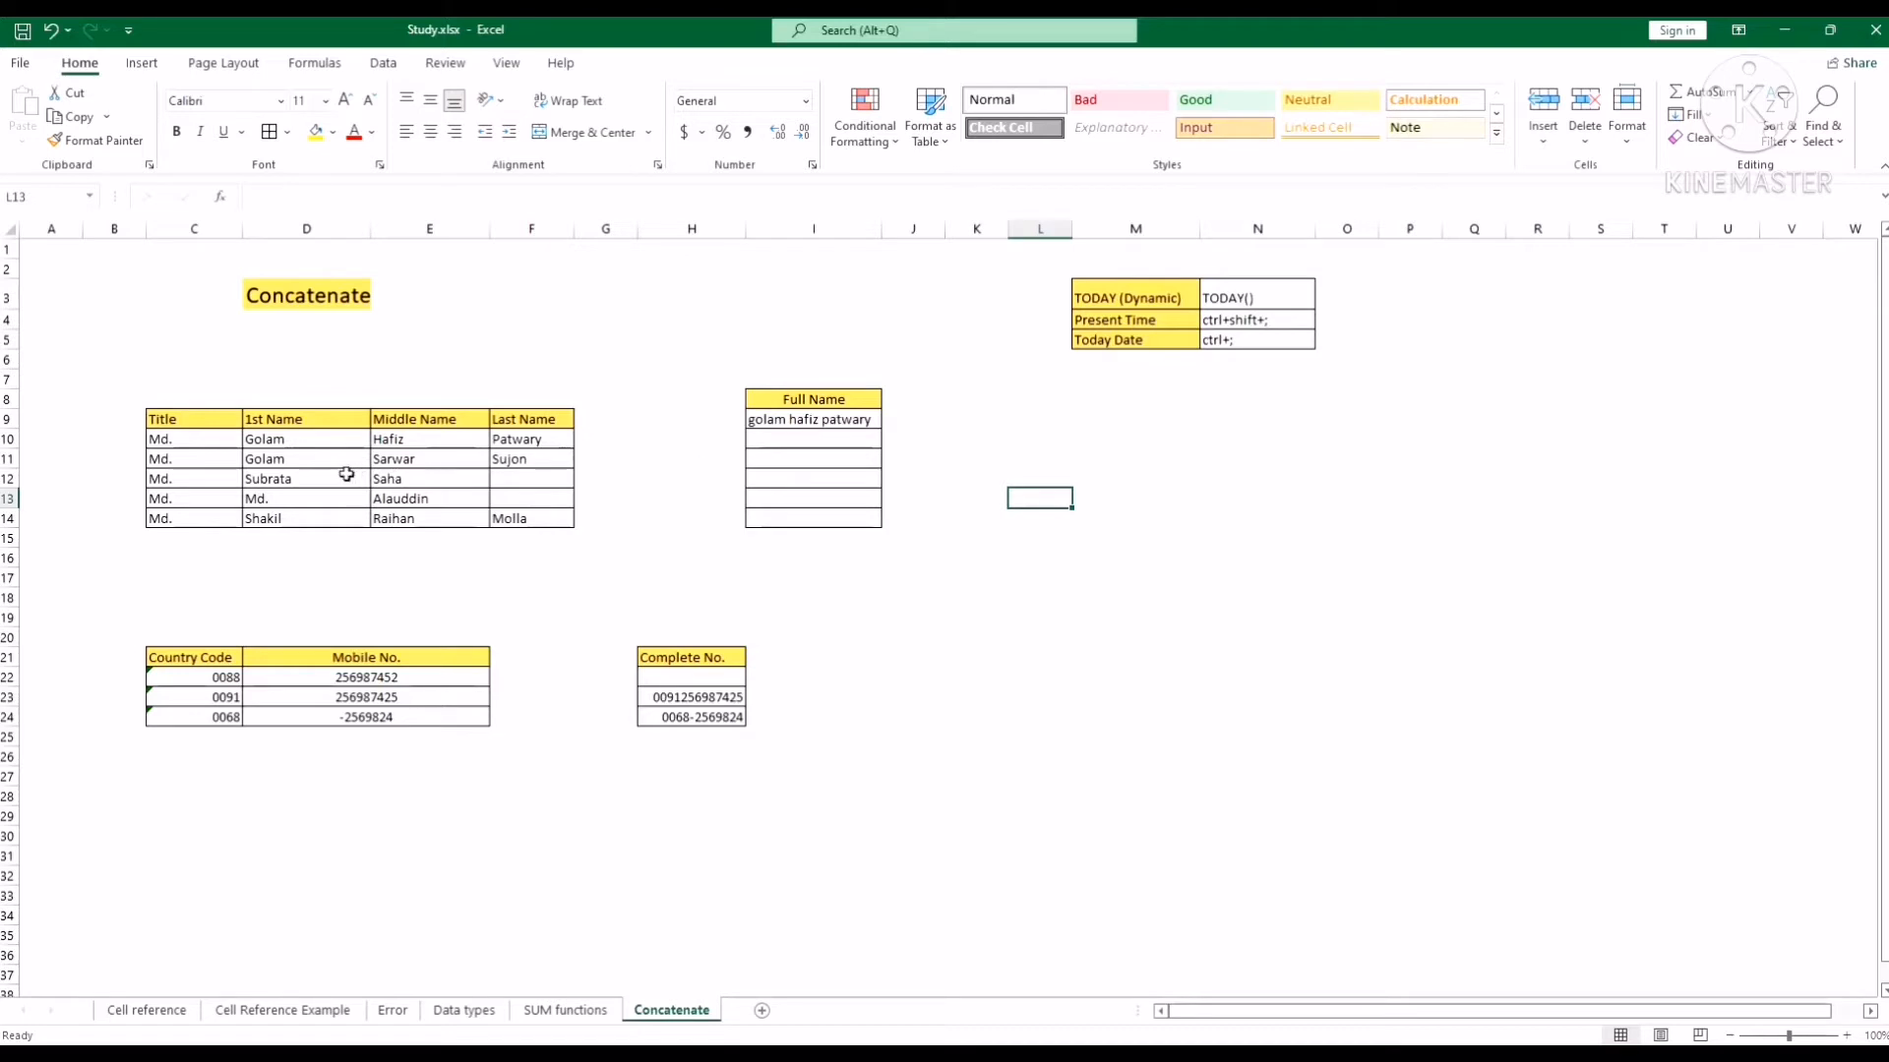
Review the title Md. and the name cells in row 10, then reselect I9.
left_click(423, 439)
left_click(511, 440)
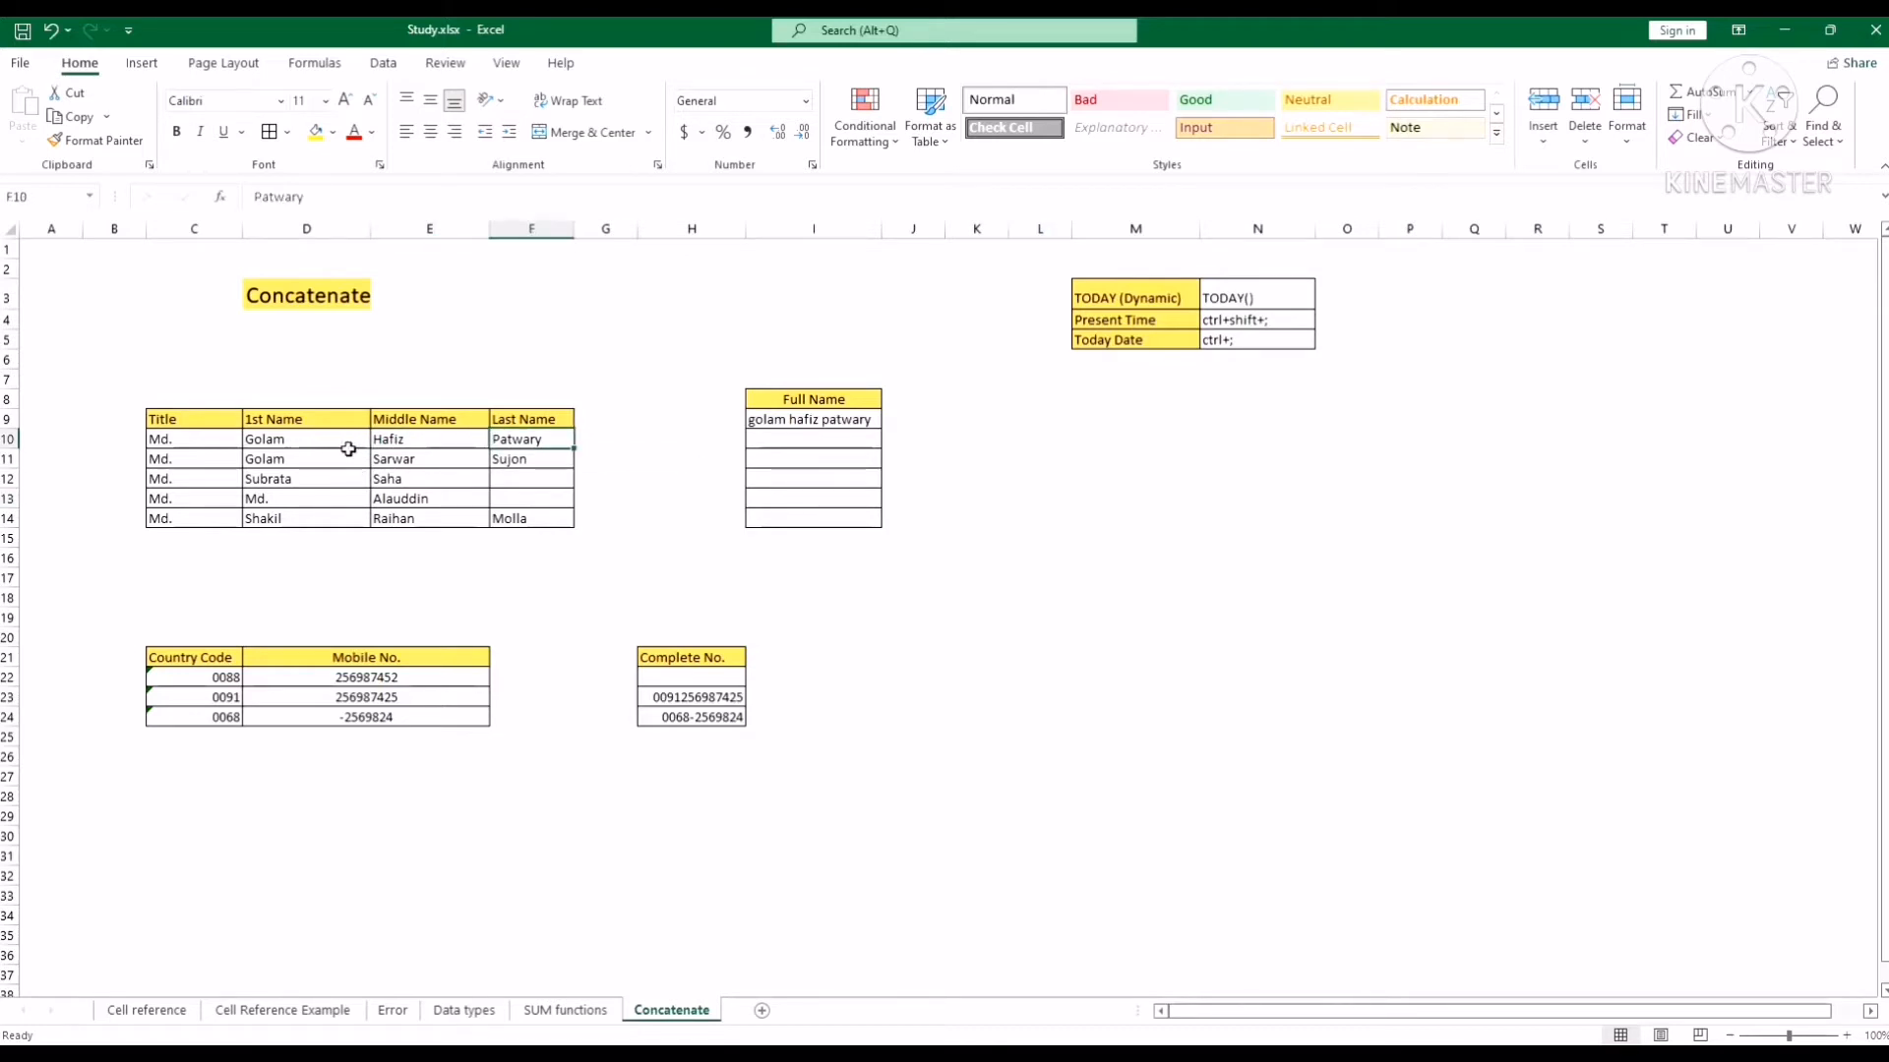
left_click(300, 440)
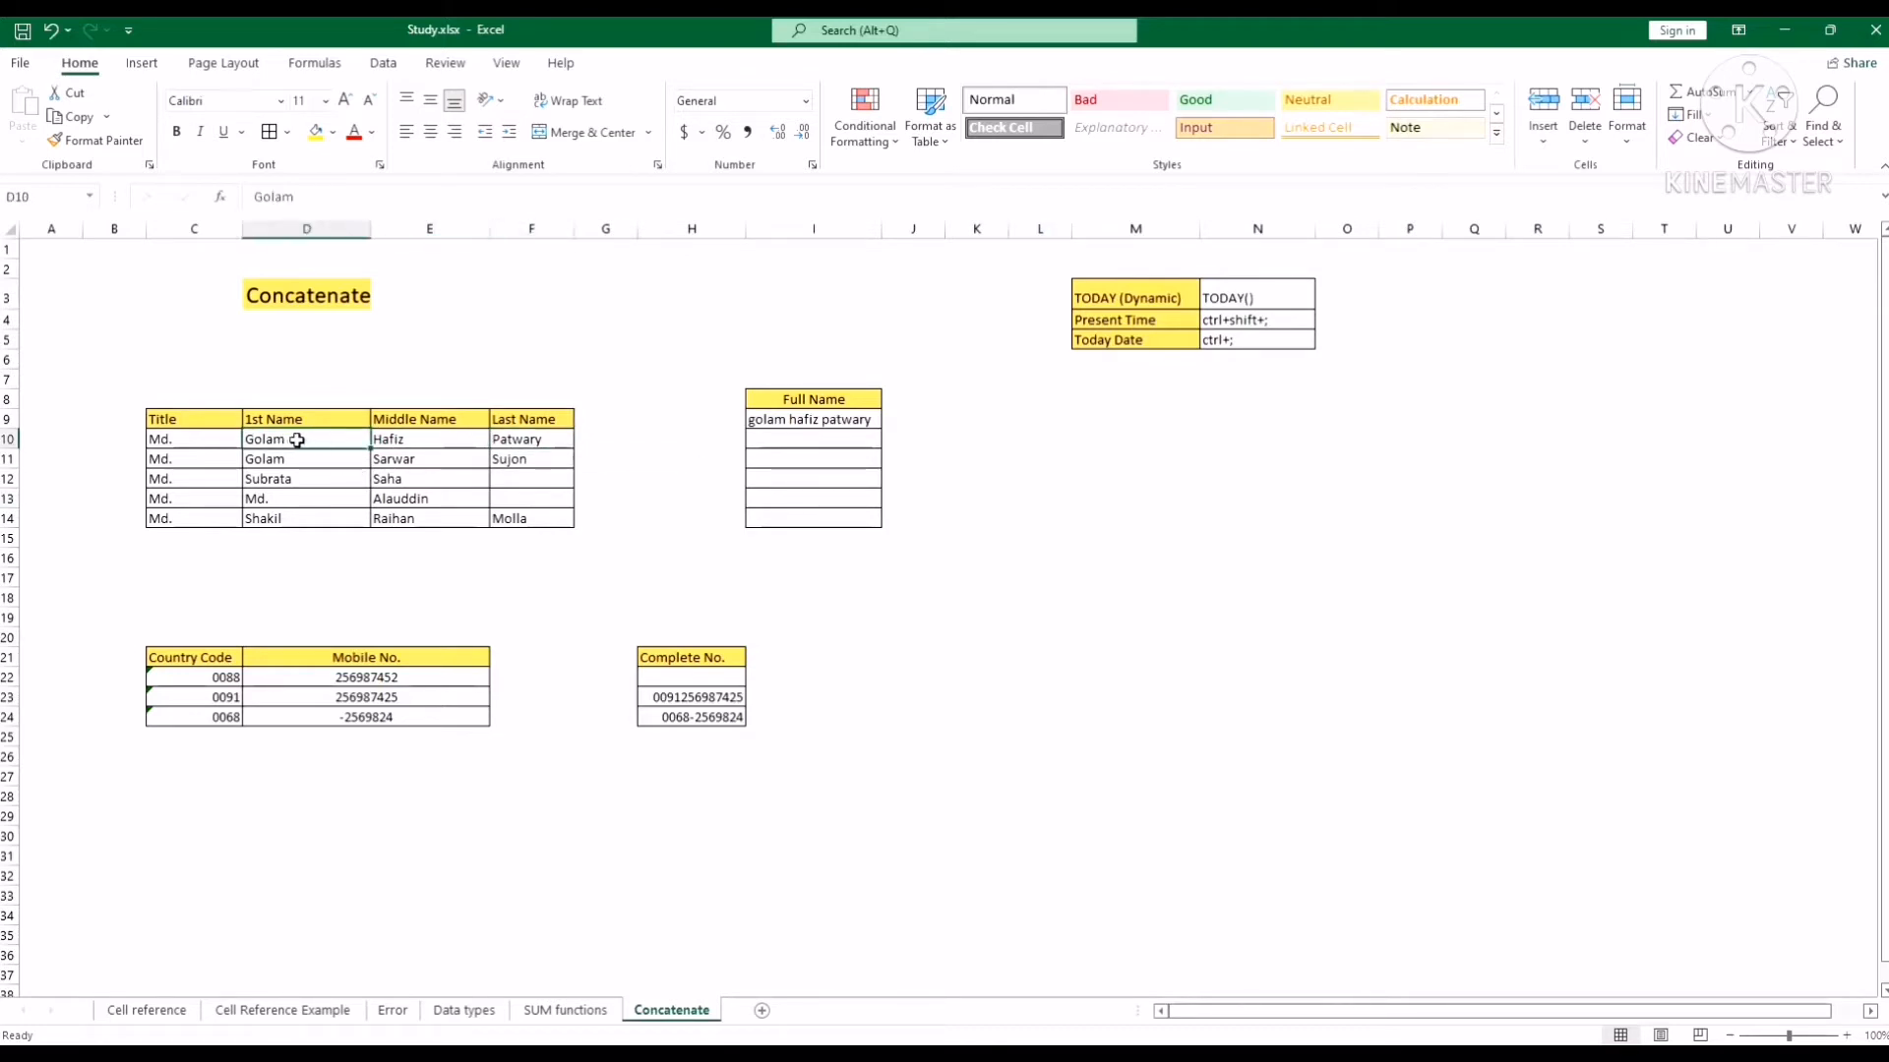
left_click(450, 441)
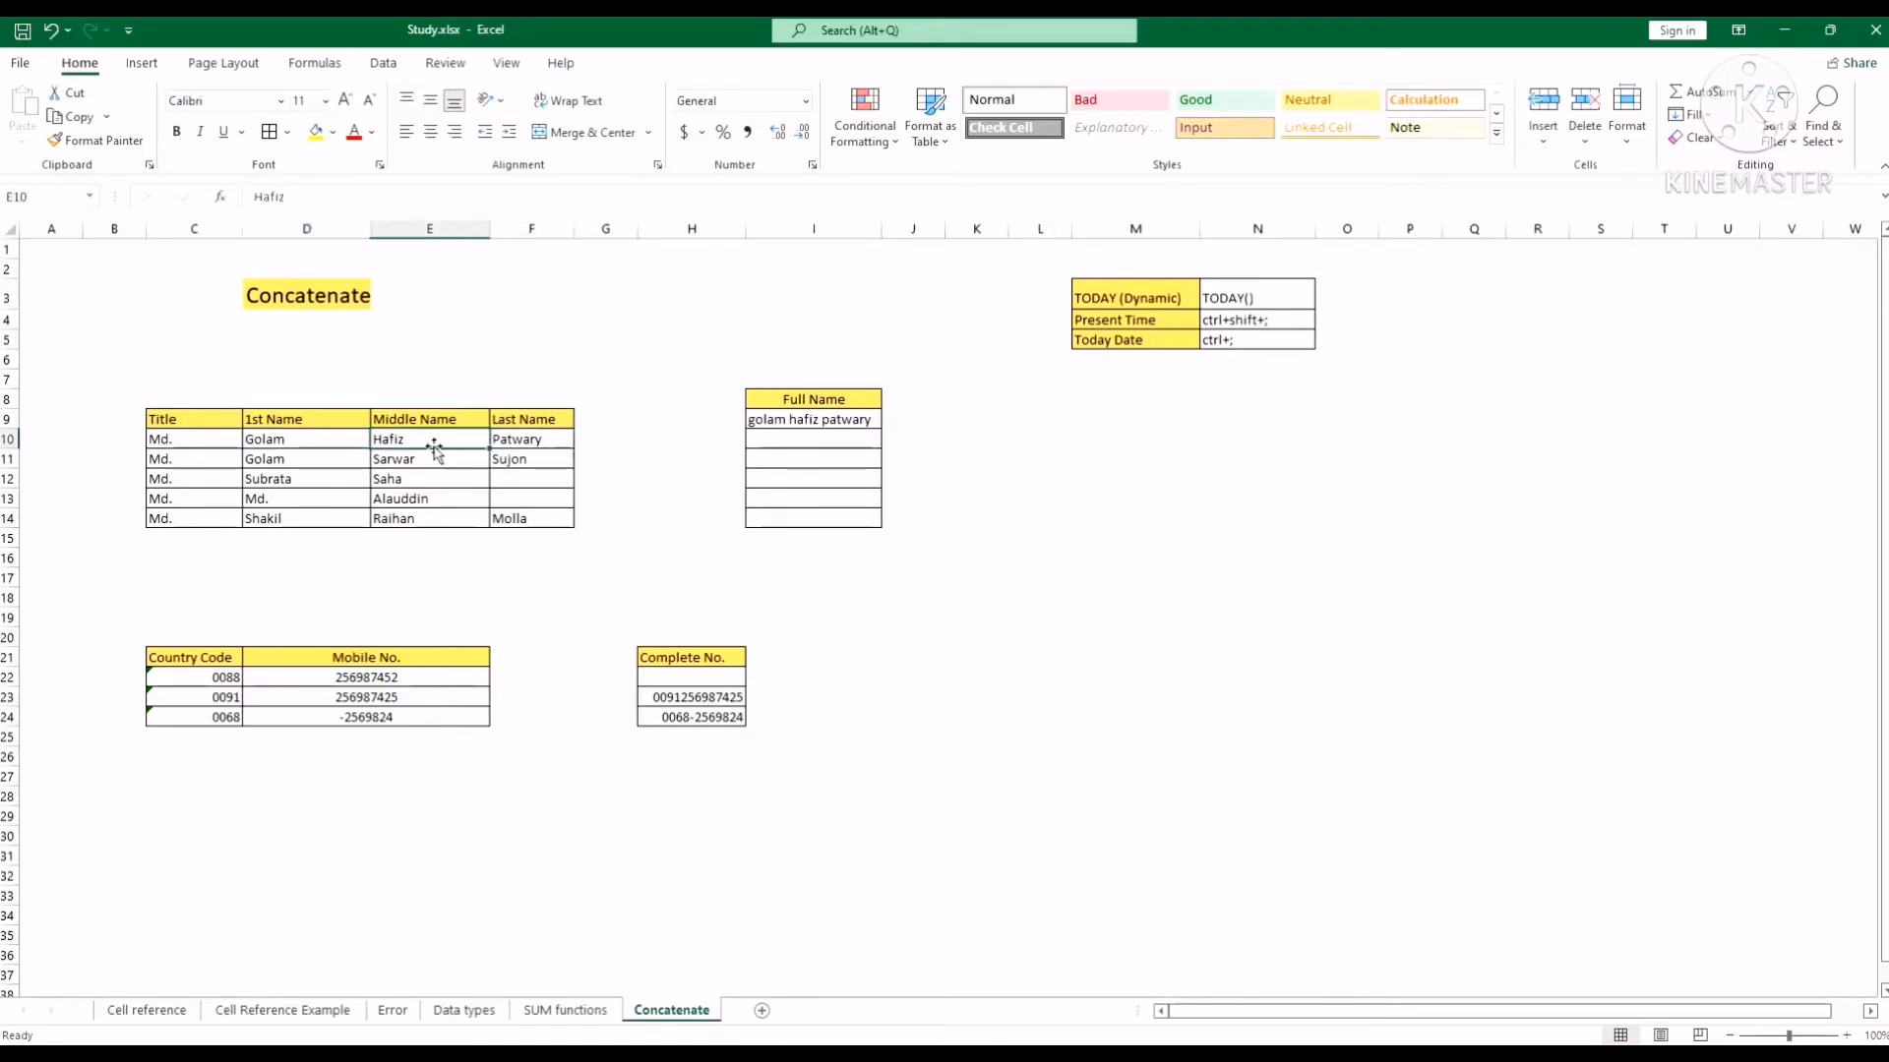
left_click(532, 440)
left_click(208, 441)
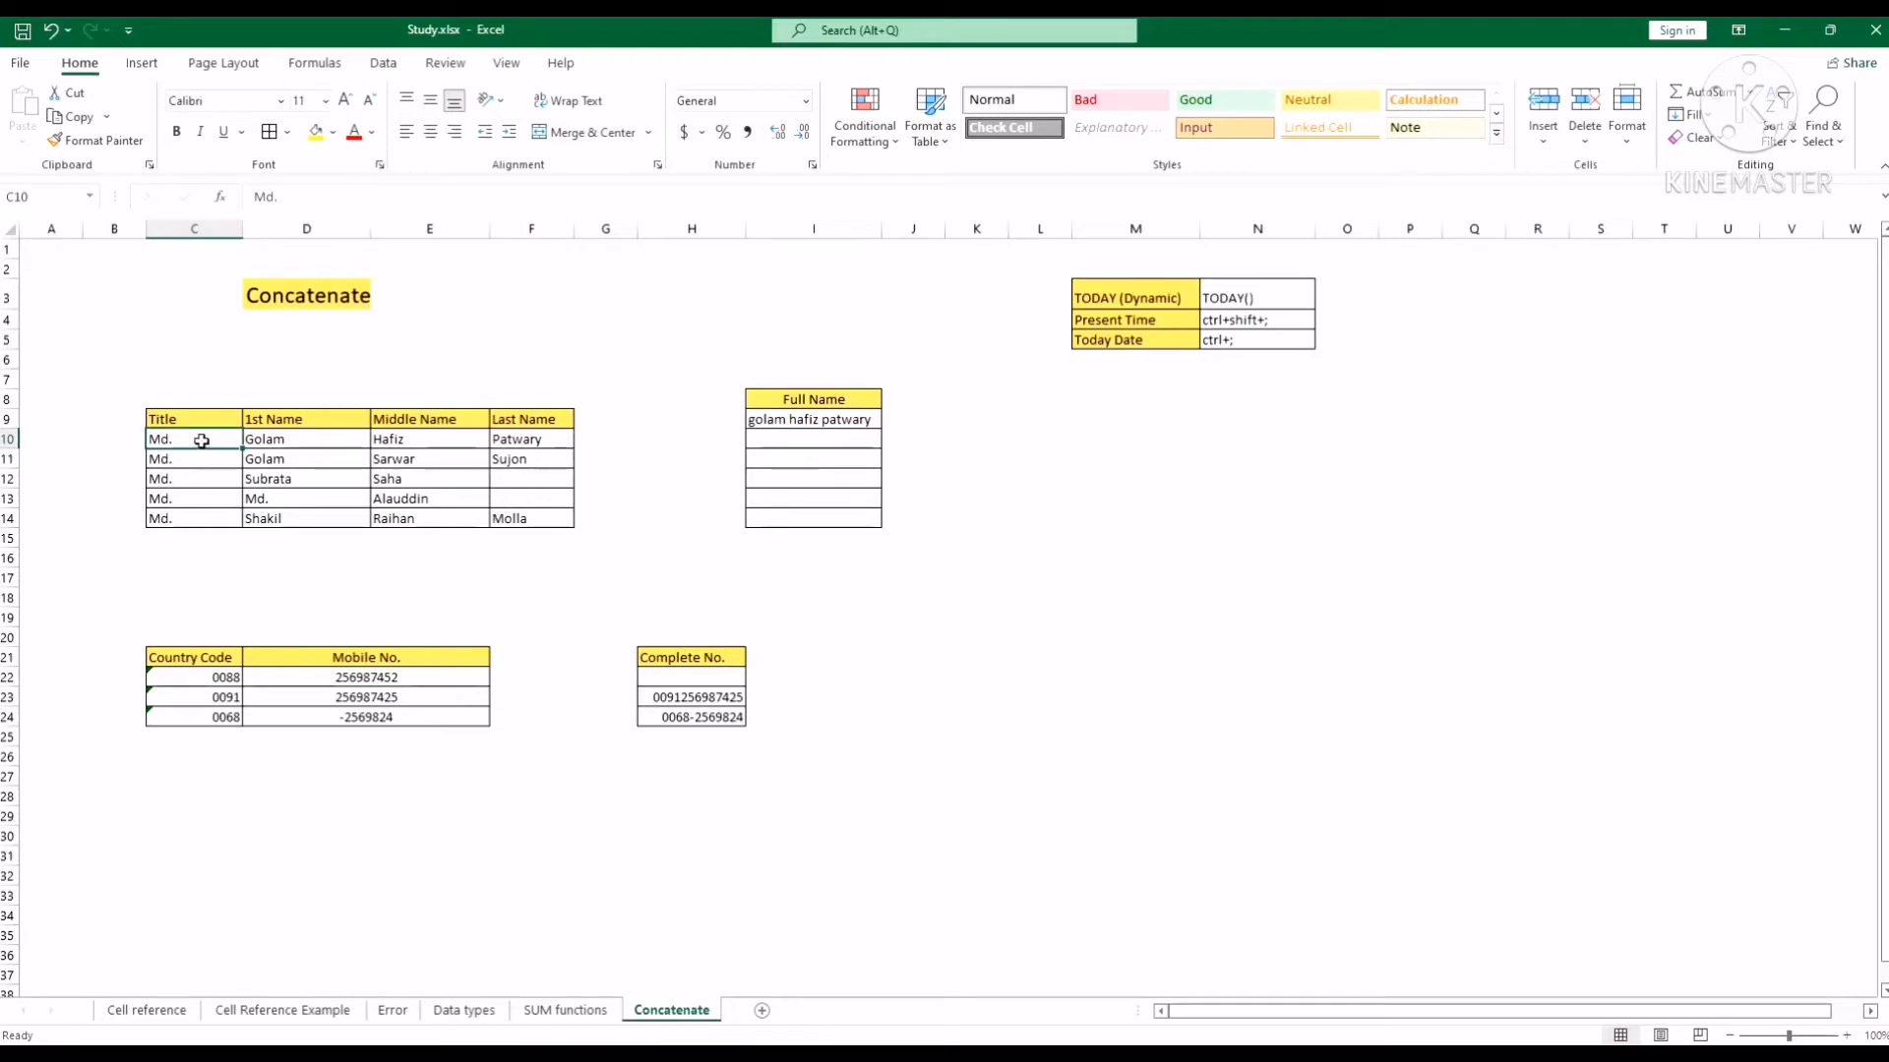
left_click(835, 423)
Clear I9 and start a CONCATENATE formula in it.
key("Delete")
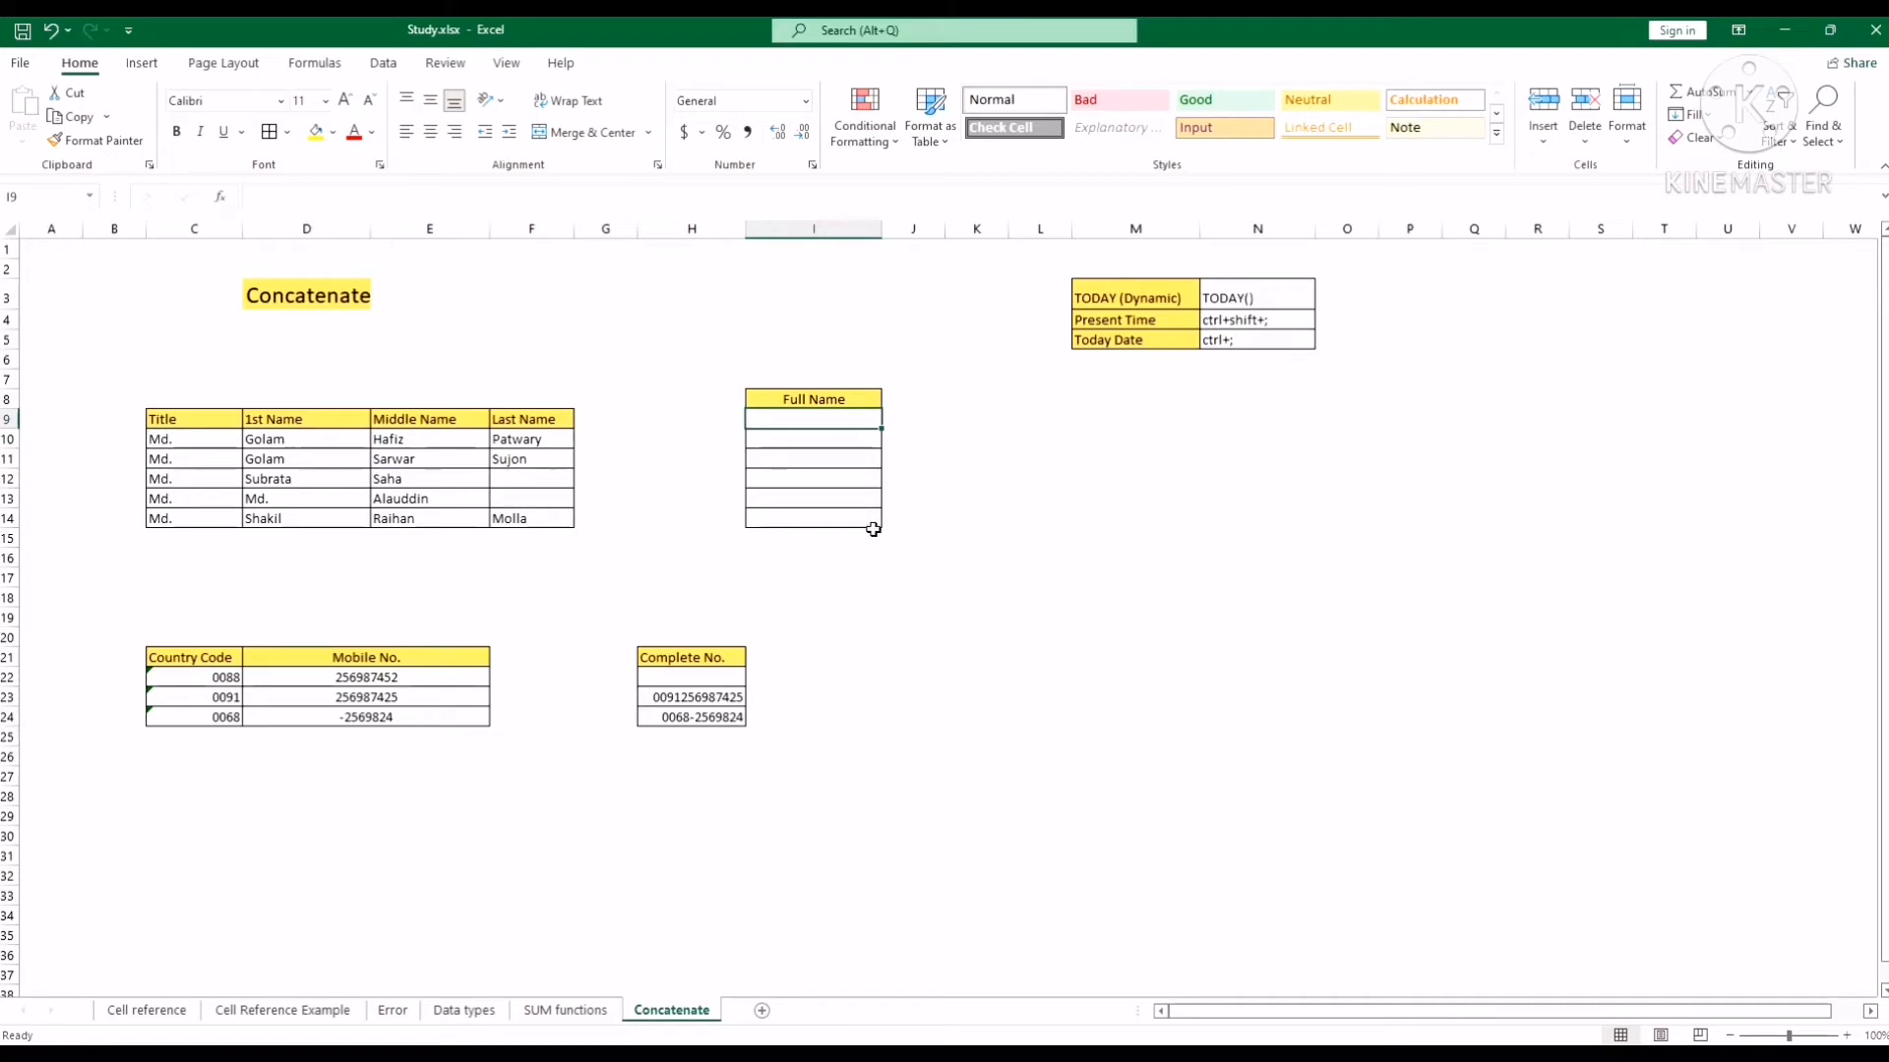
left_click(816, 191)
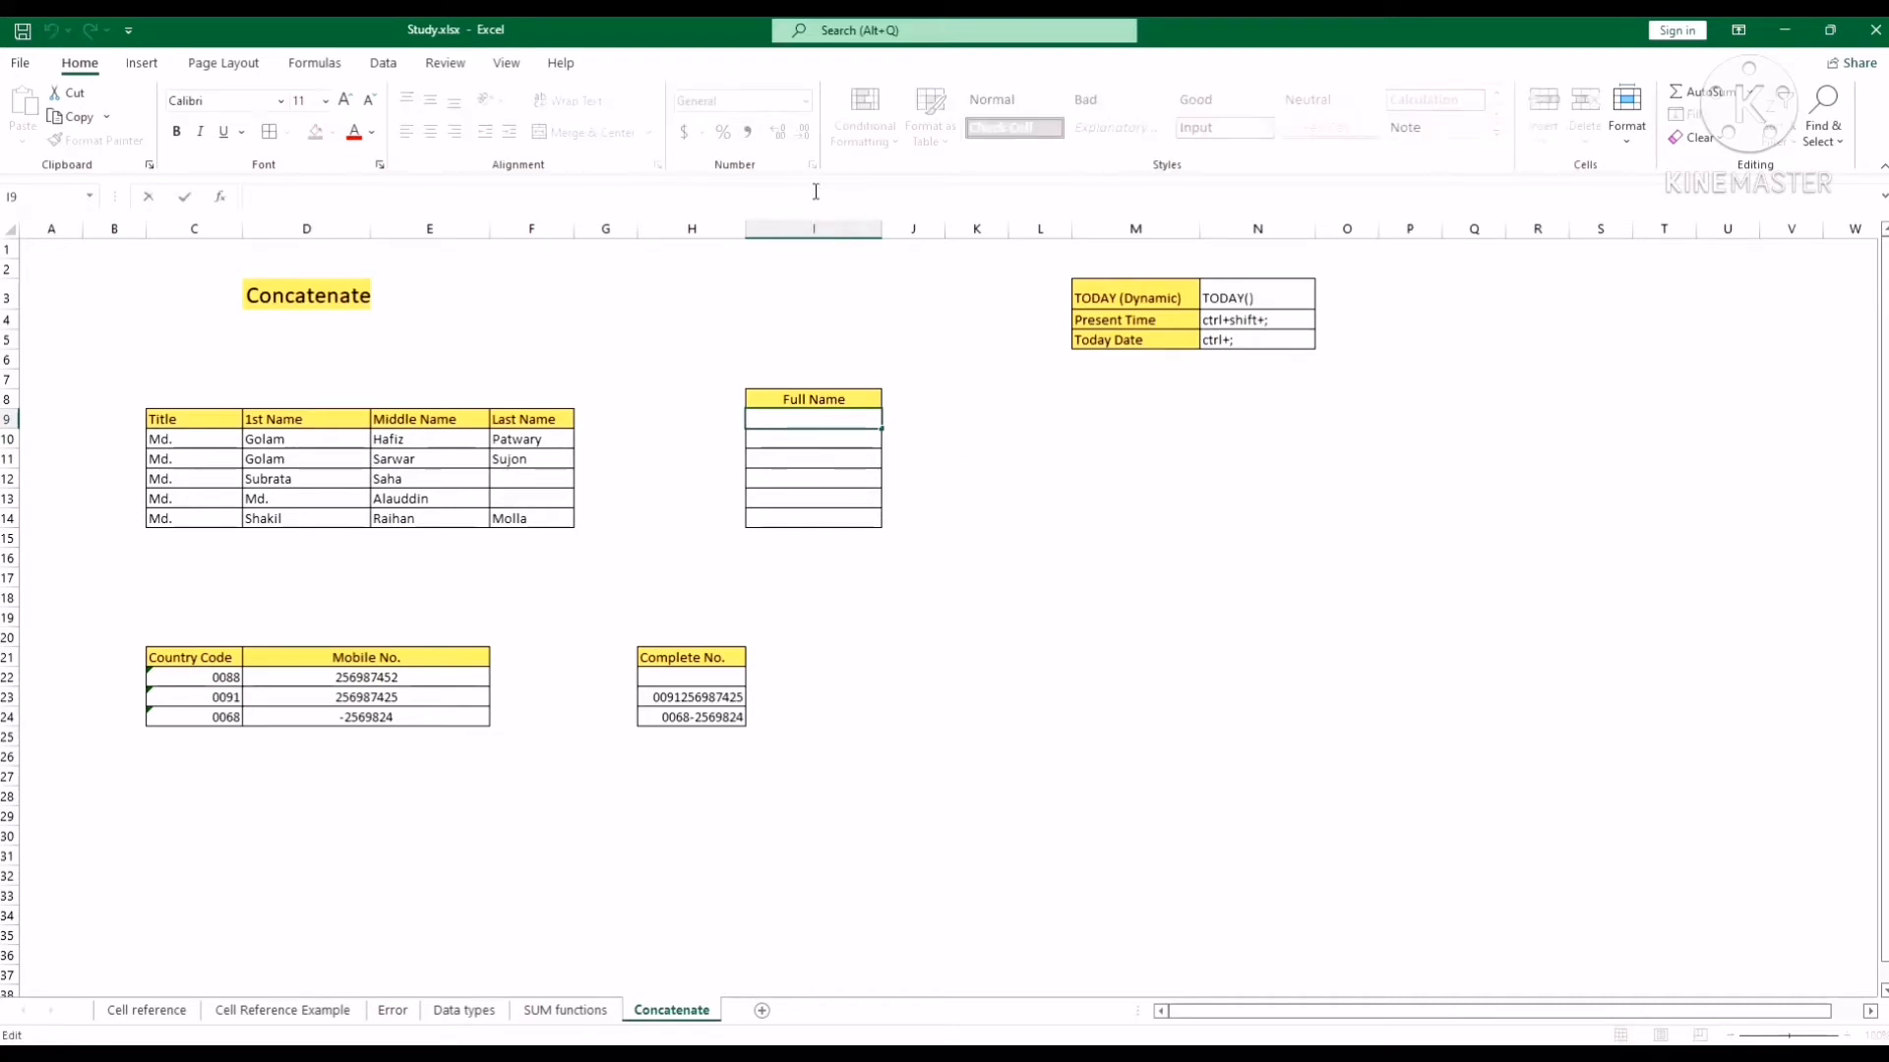
type("=")
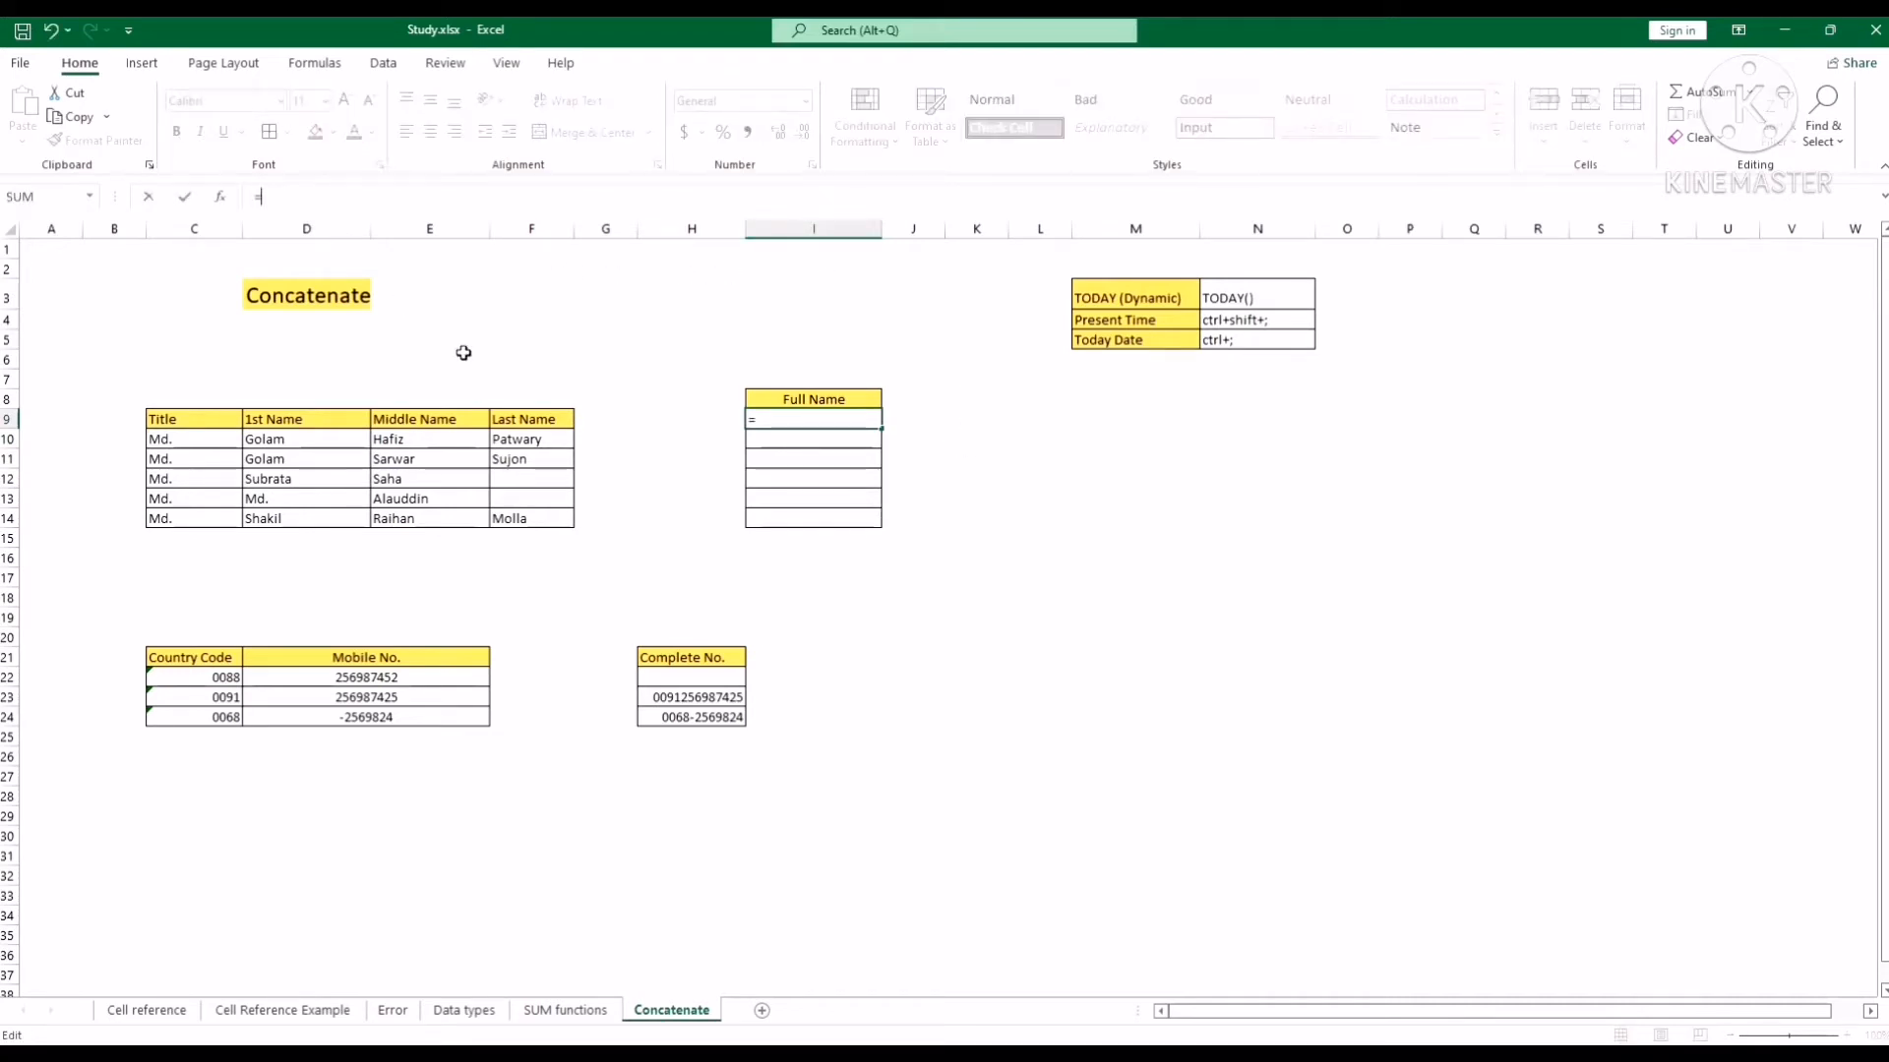
type("conca")
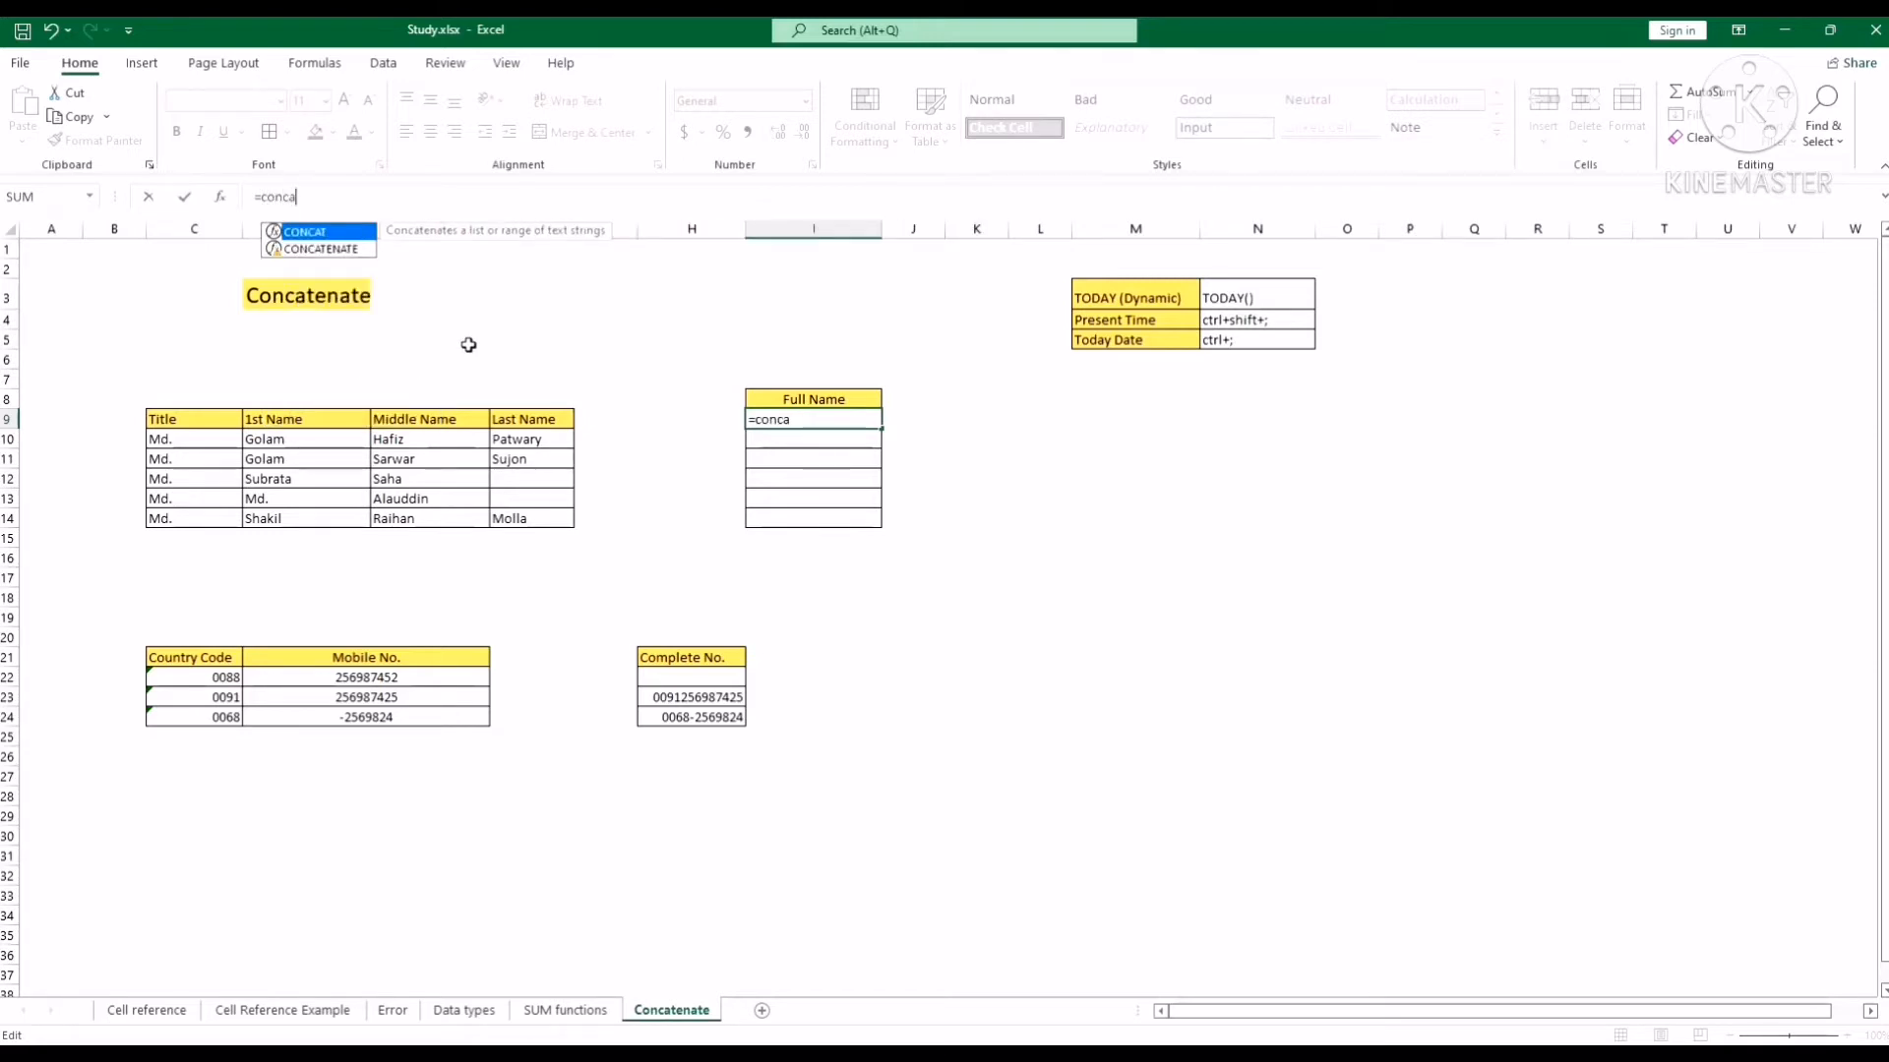
left_click(317, 250)
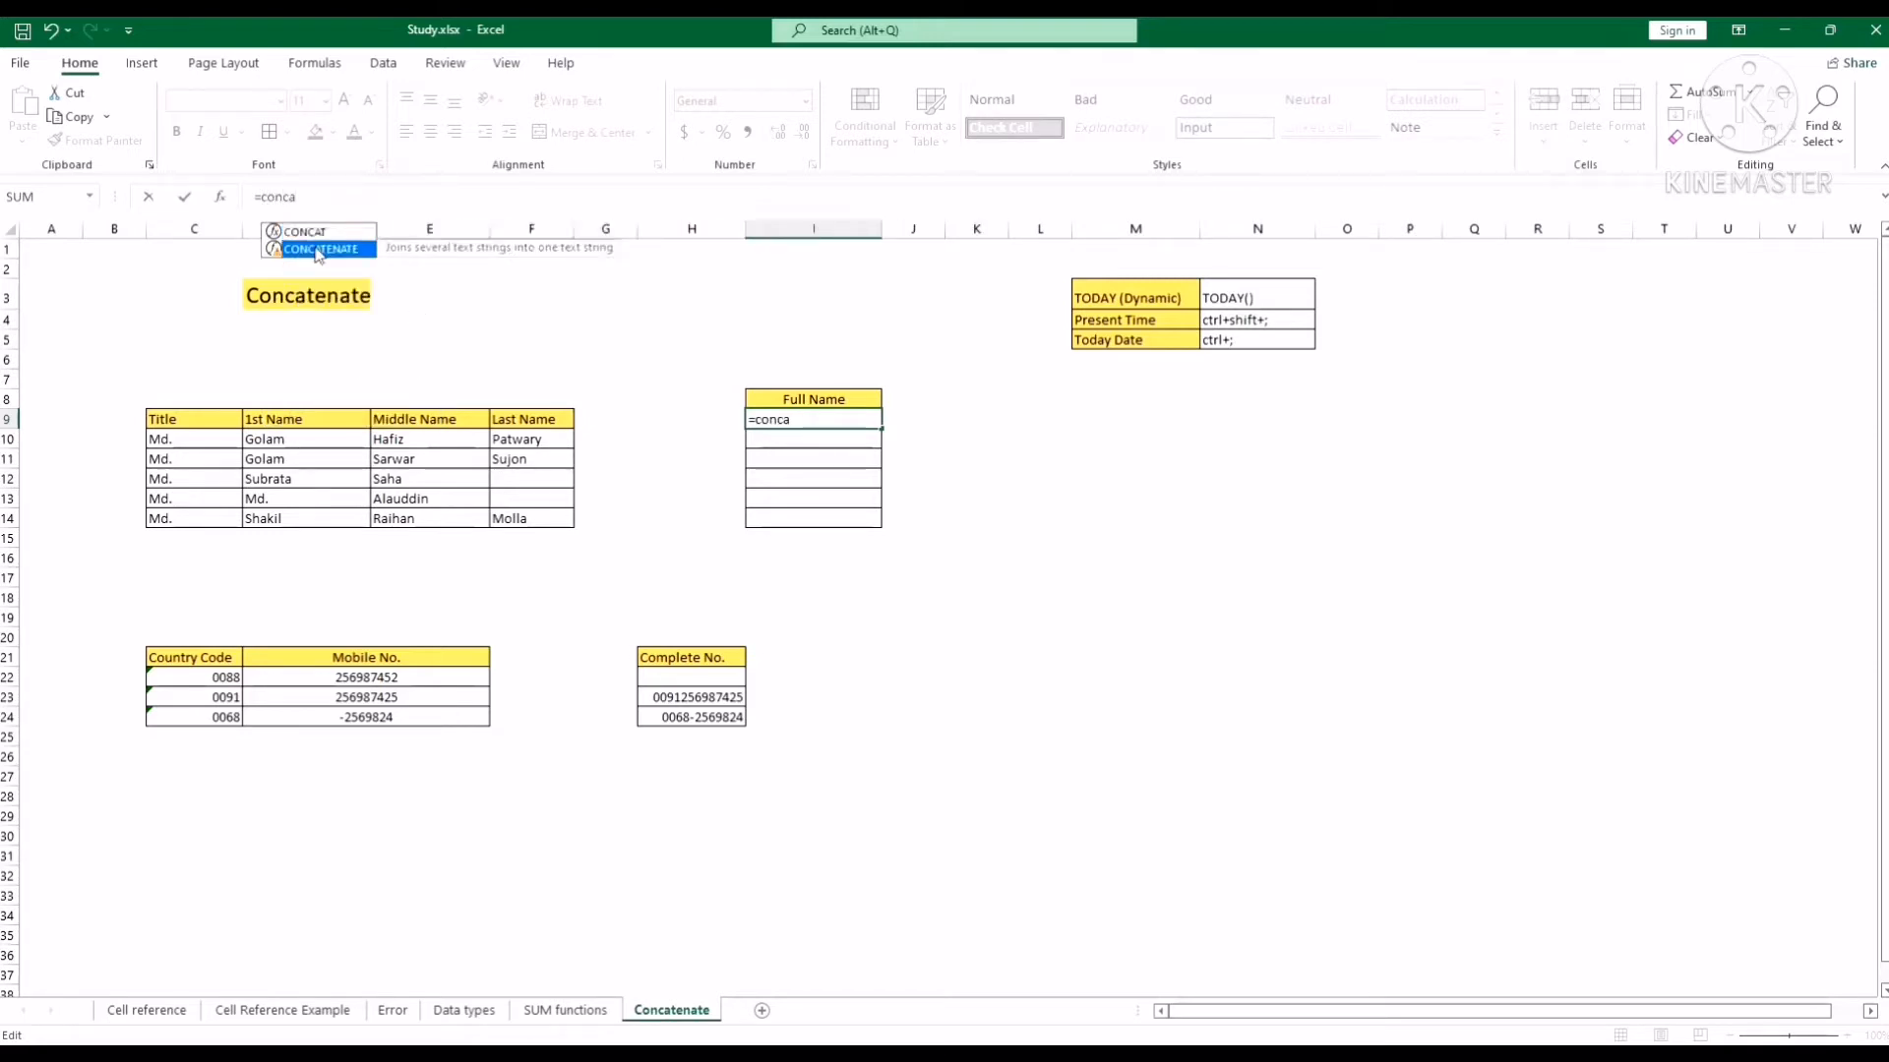
double_click(317, 251)
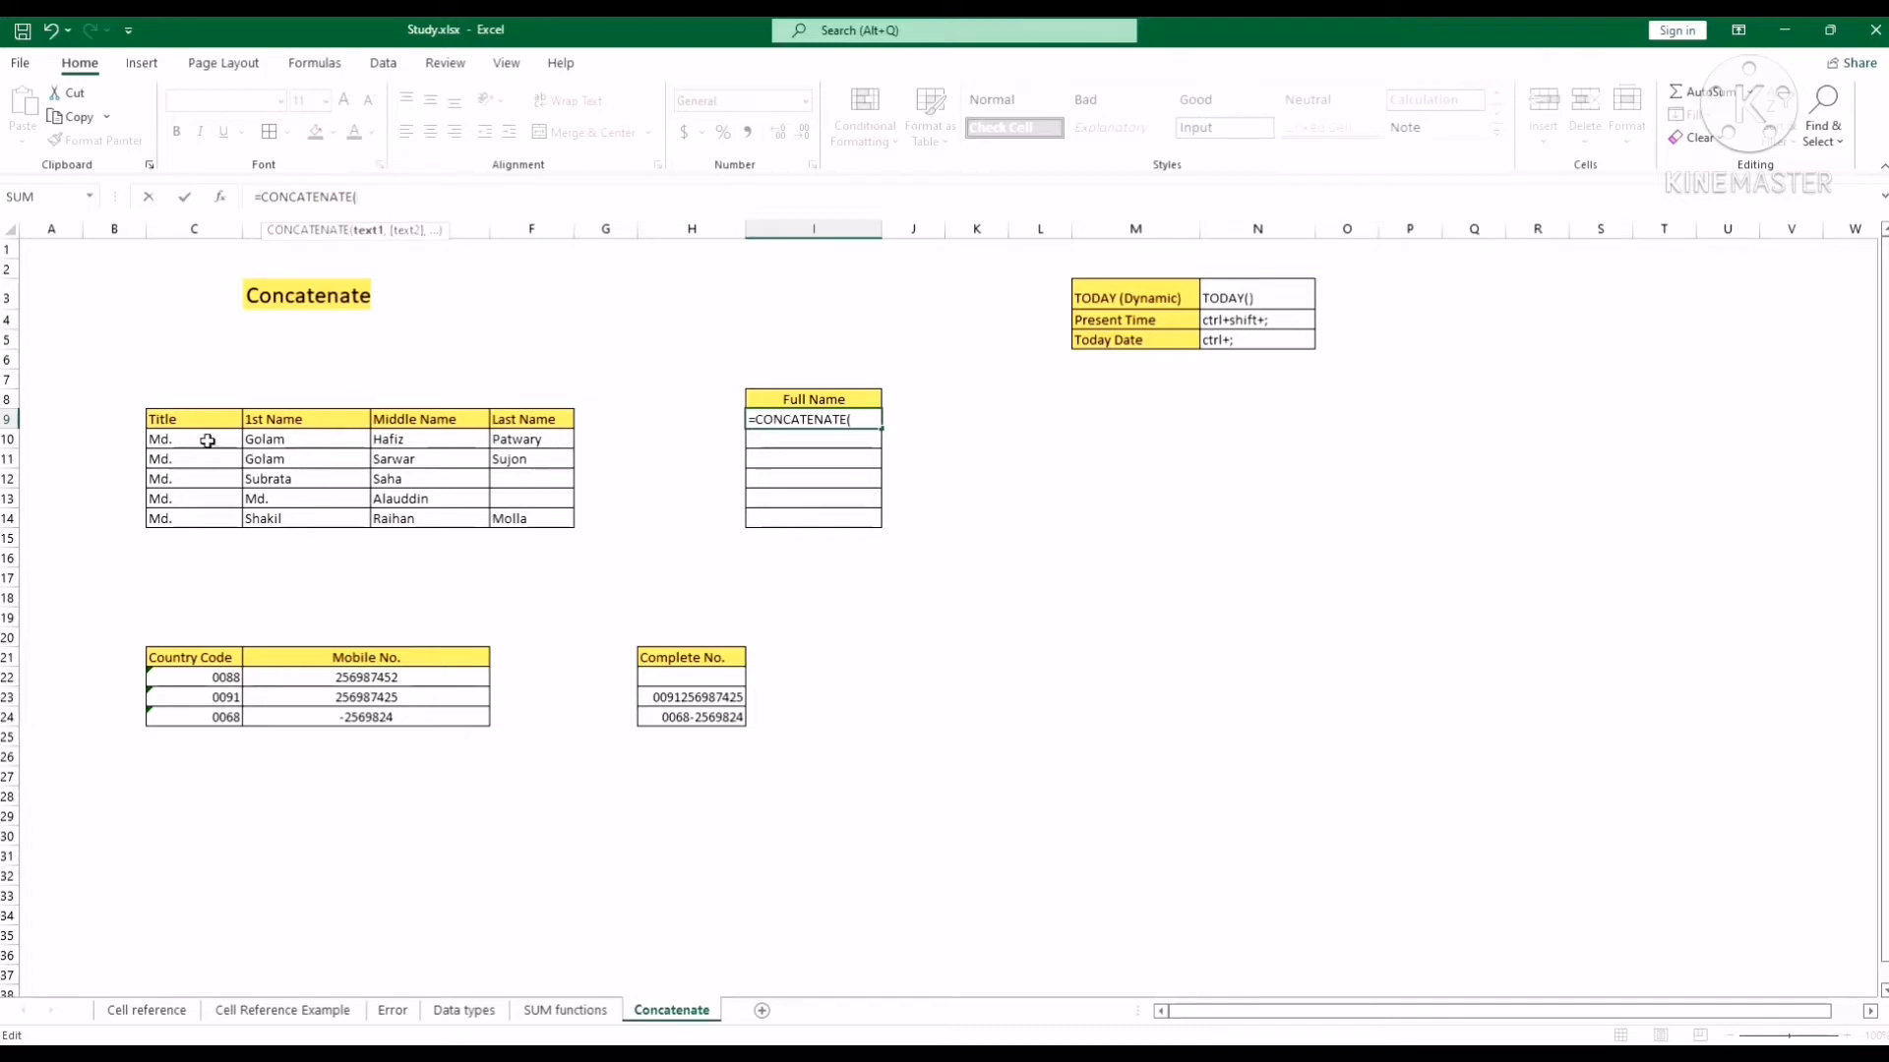
Complete the formula as =CONCATENATE(C10,D10,E10,F10) to join the title and names.
left_click(208, 440)
type(",")
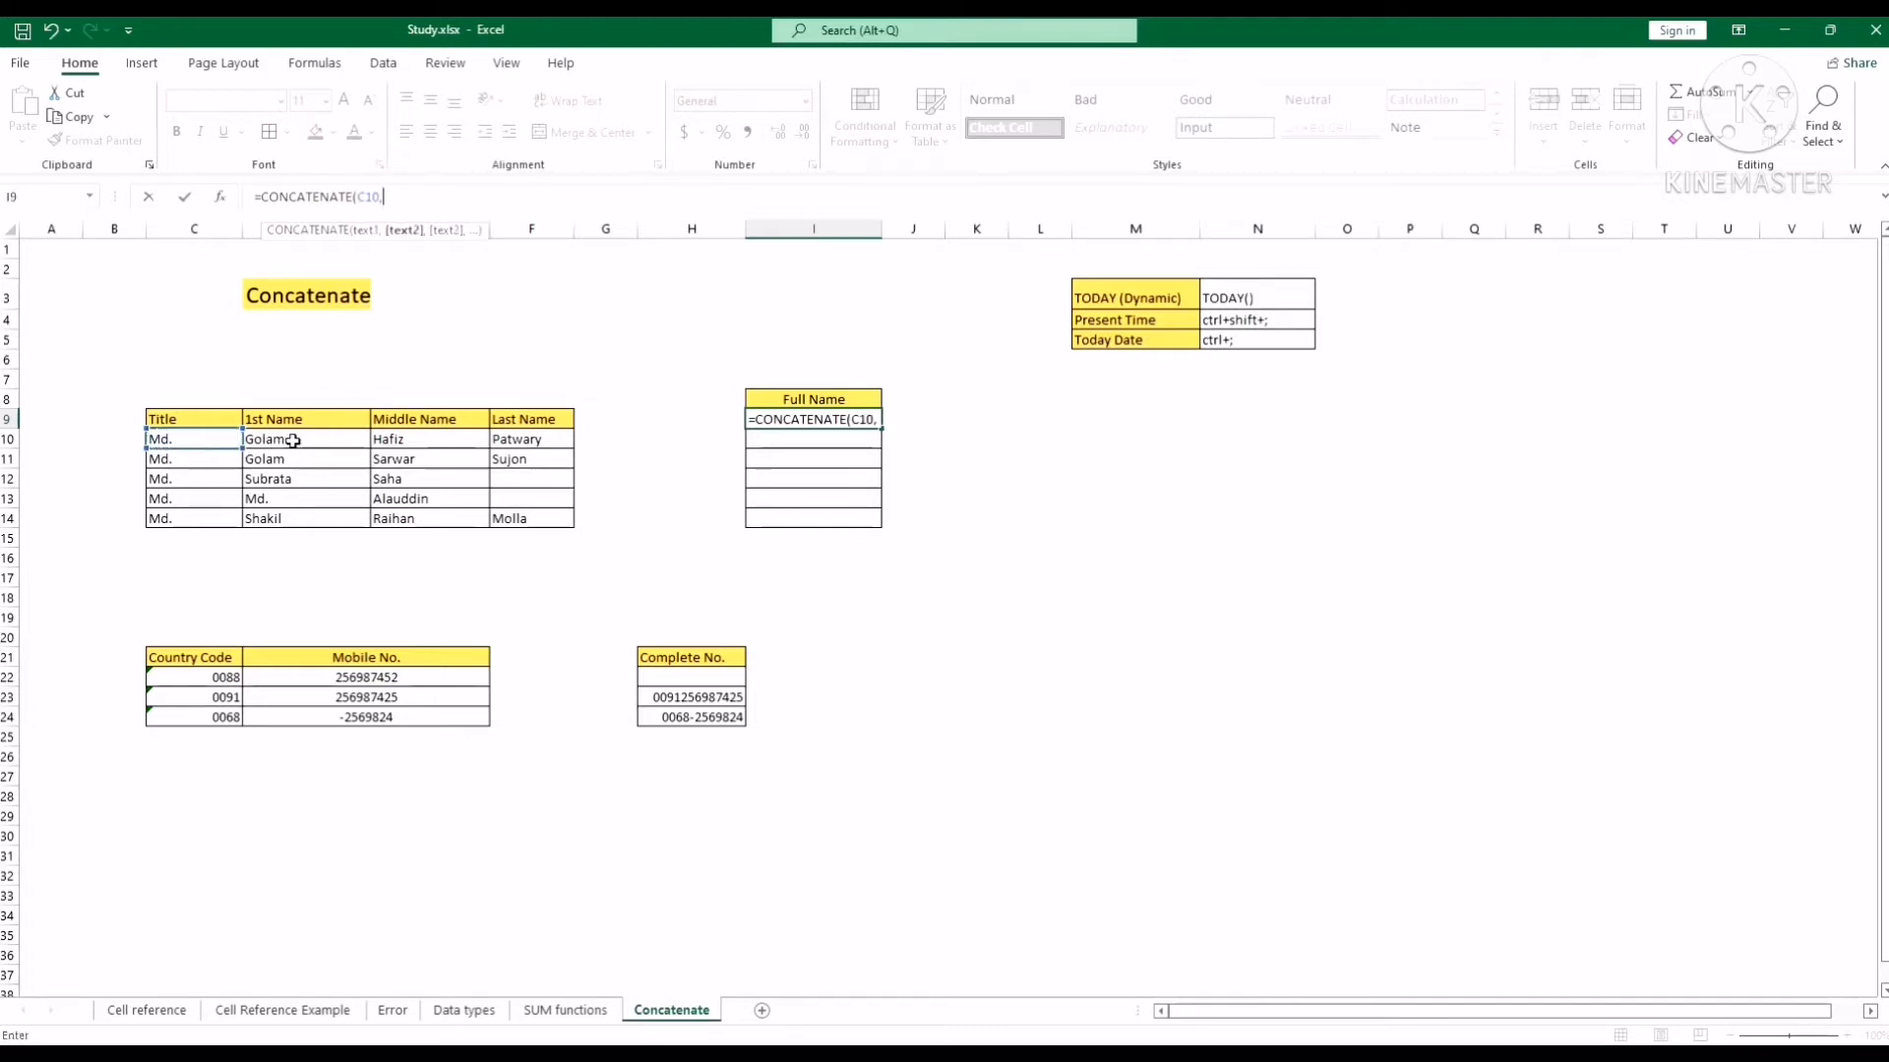
left_click(293, 441)
type(",")
left_click(431, 441)
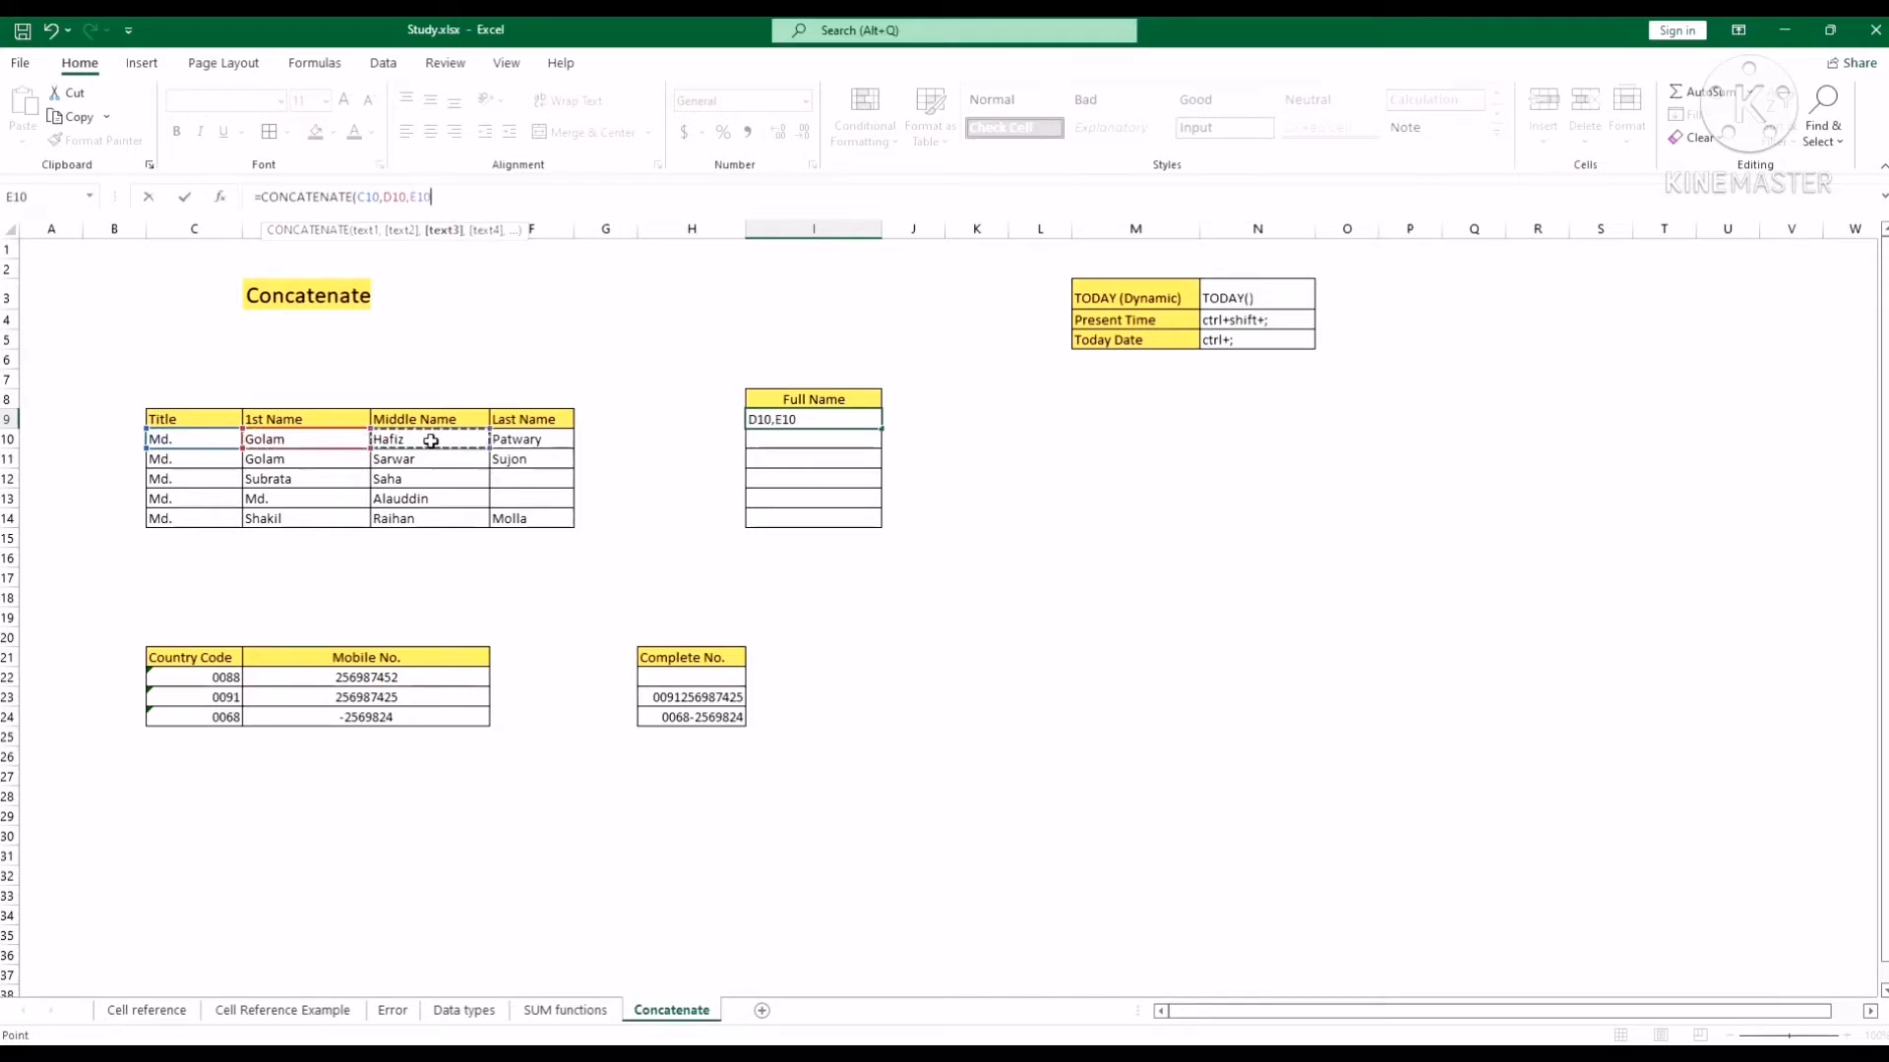
type(",")
left_click(522, 440)
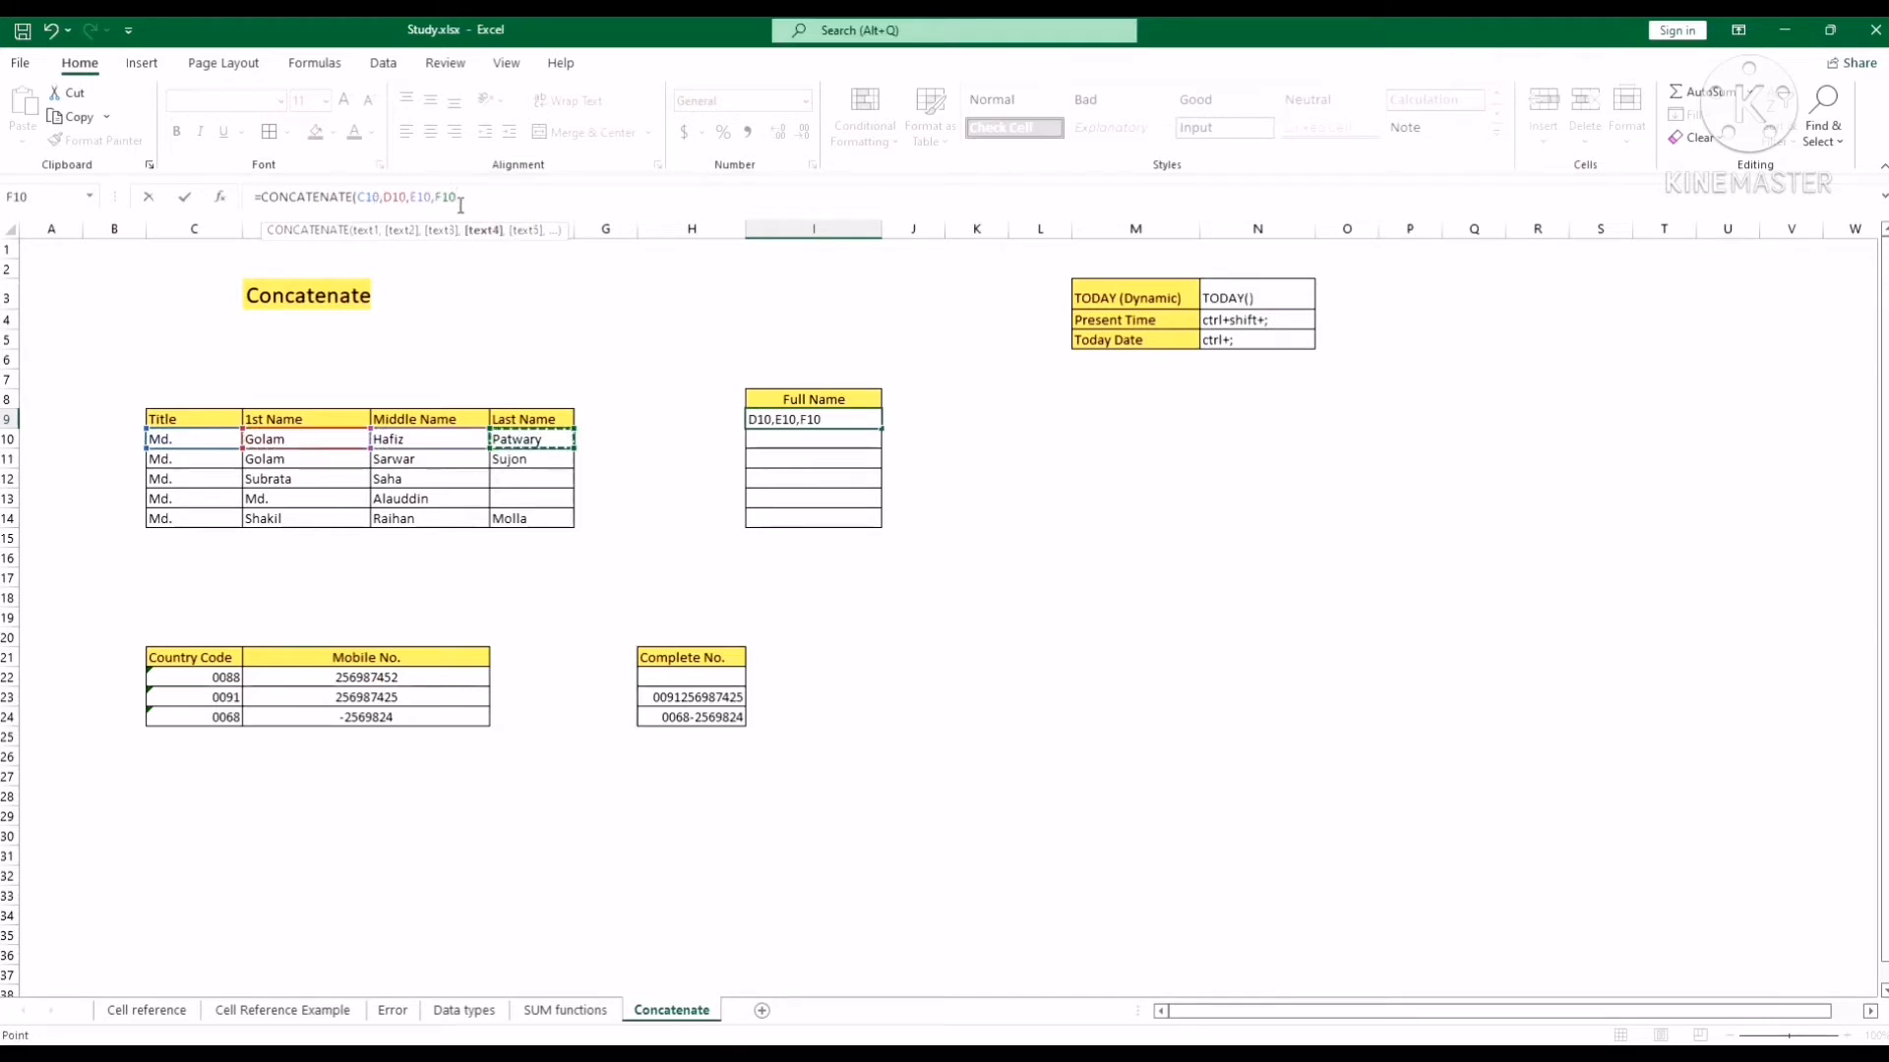
type(")")
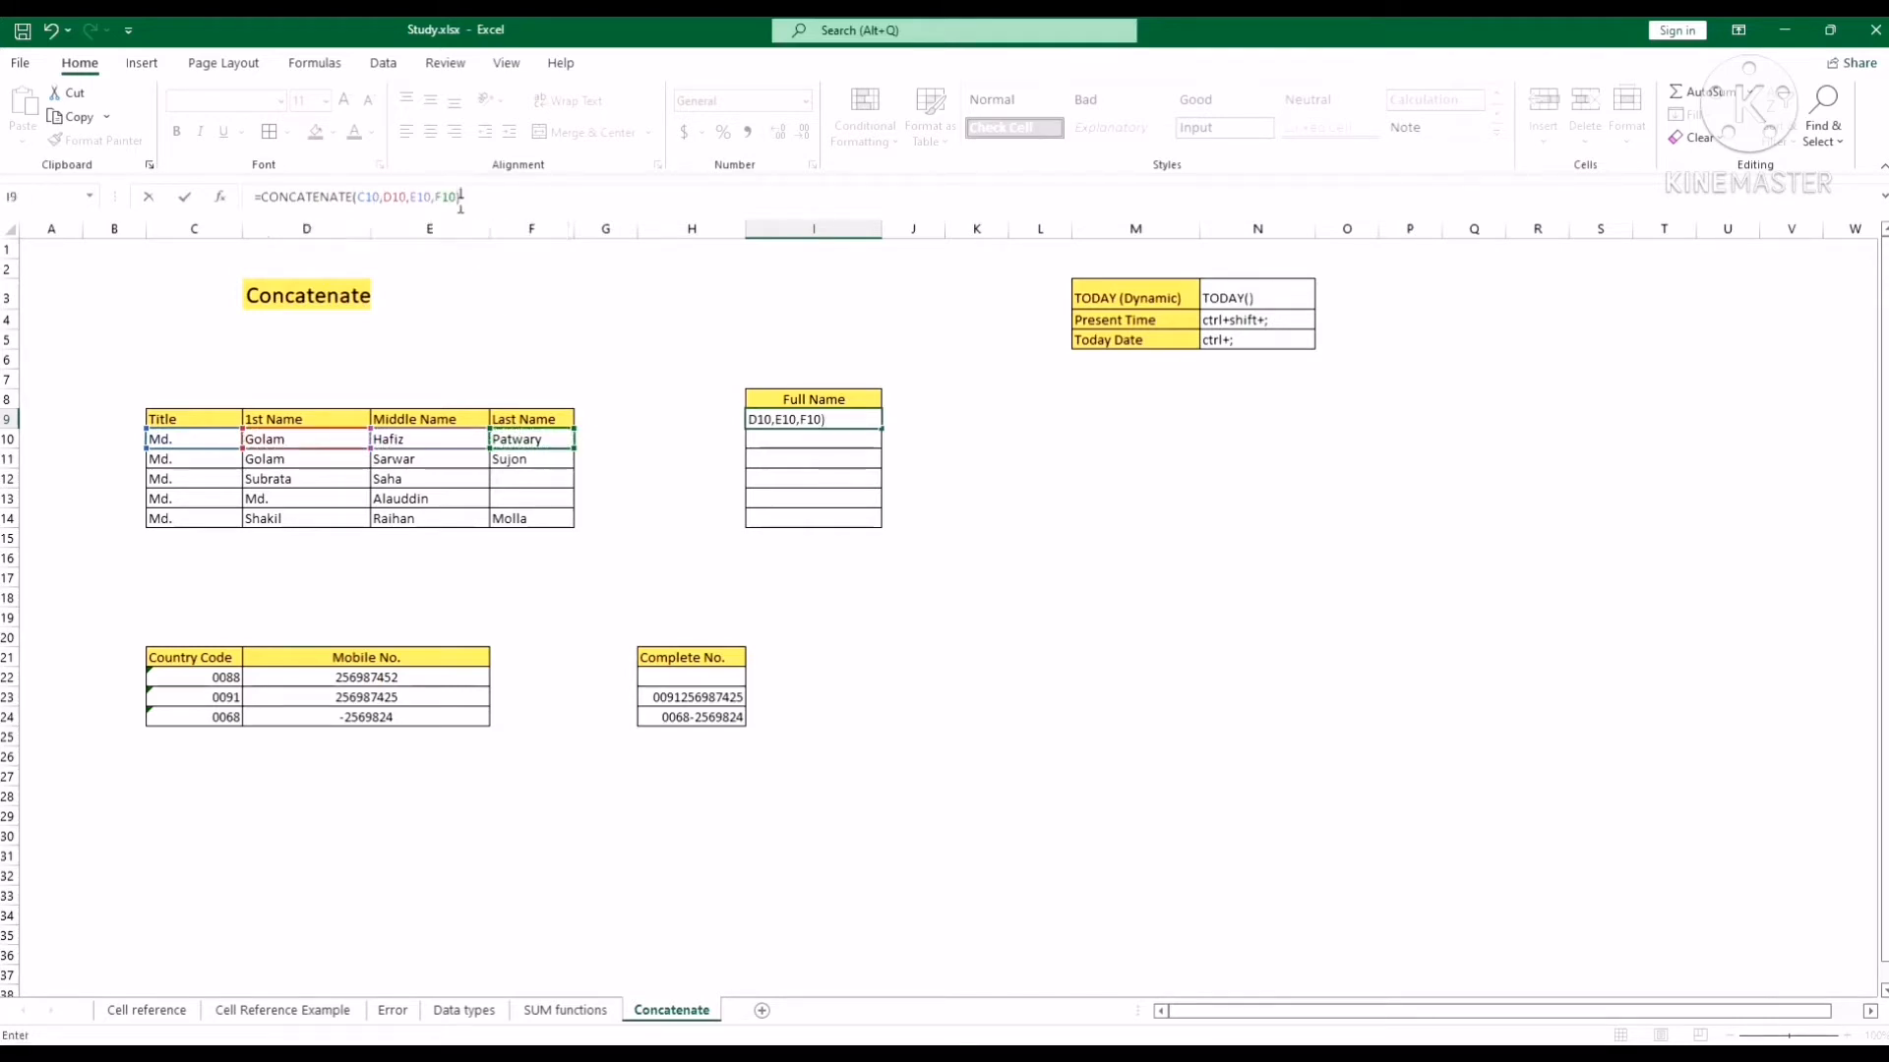
key("Return")
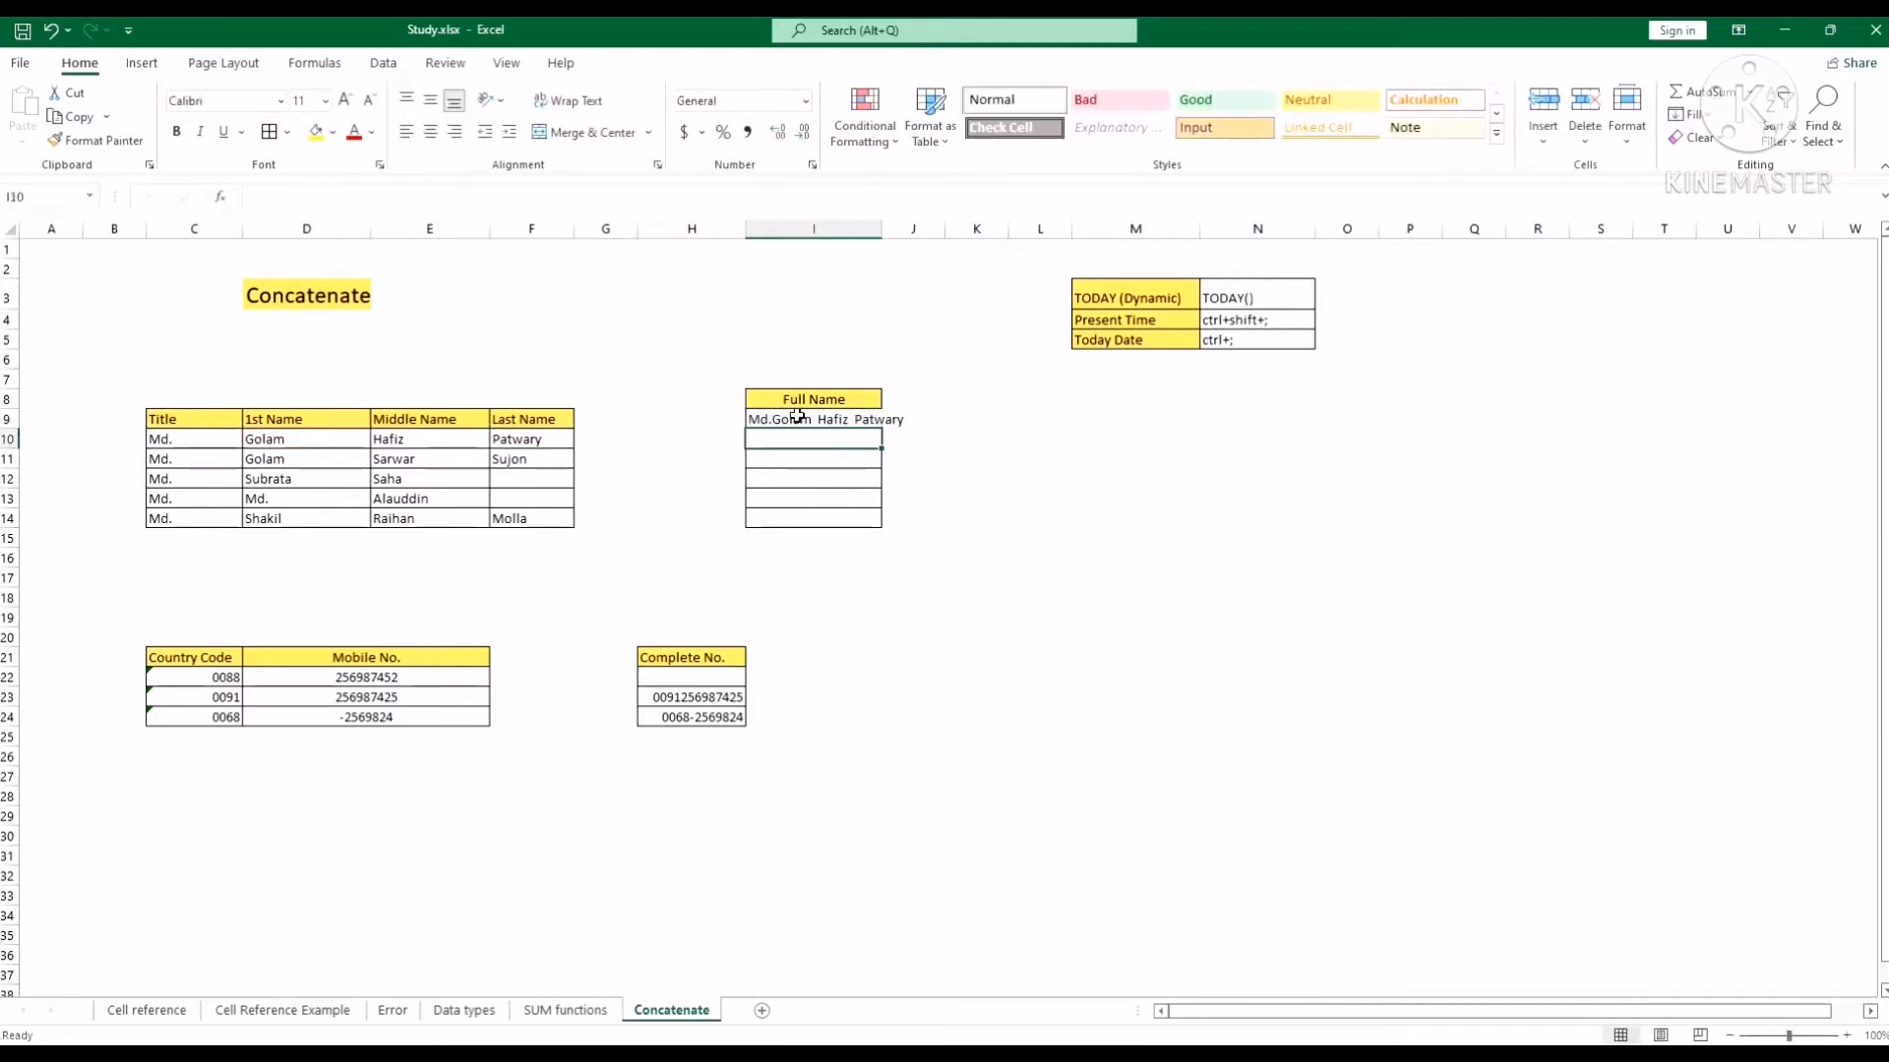
Widen column I and edit the first and middle names in D10 and E10.
left_click_drag(882, 228, 936, 228)
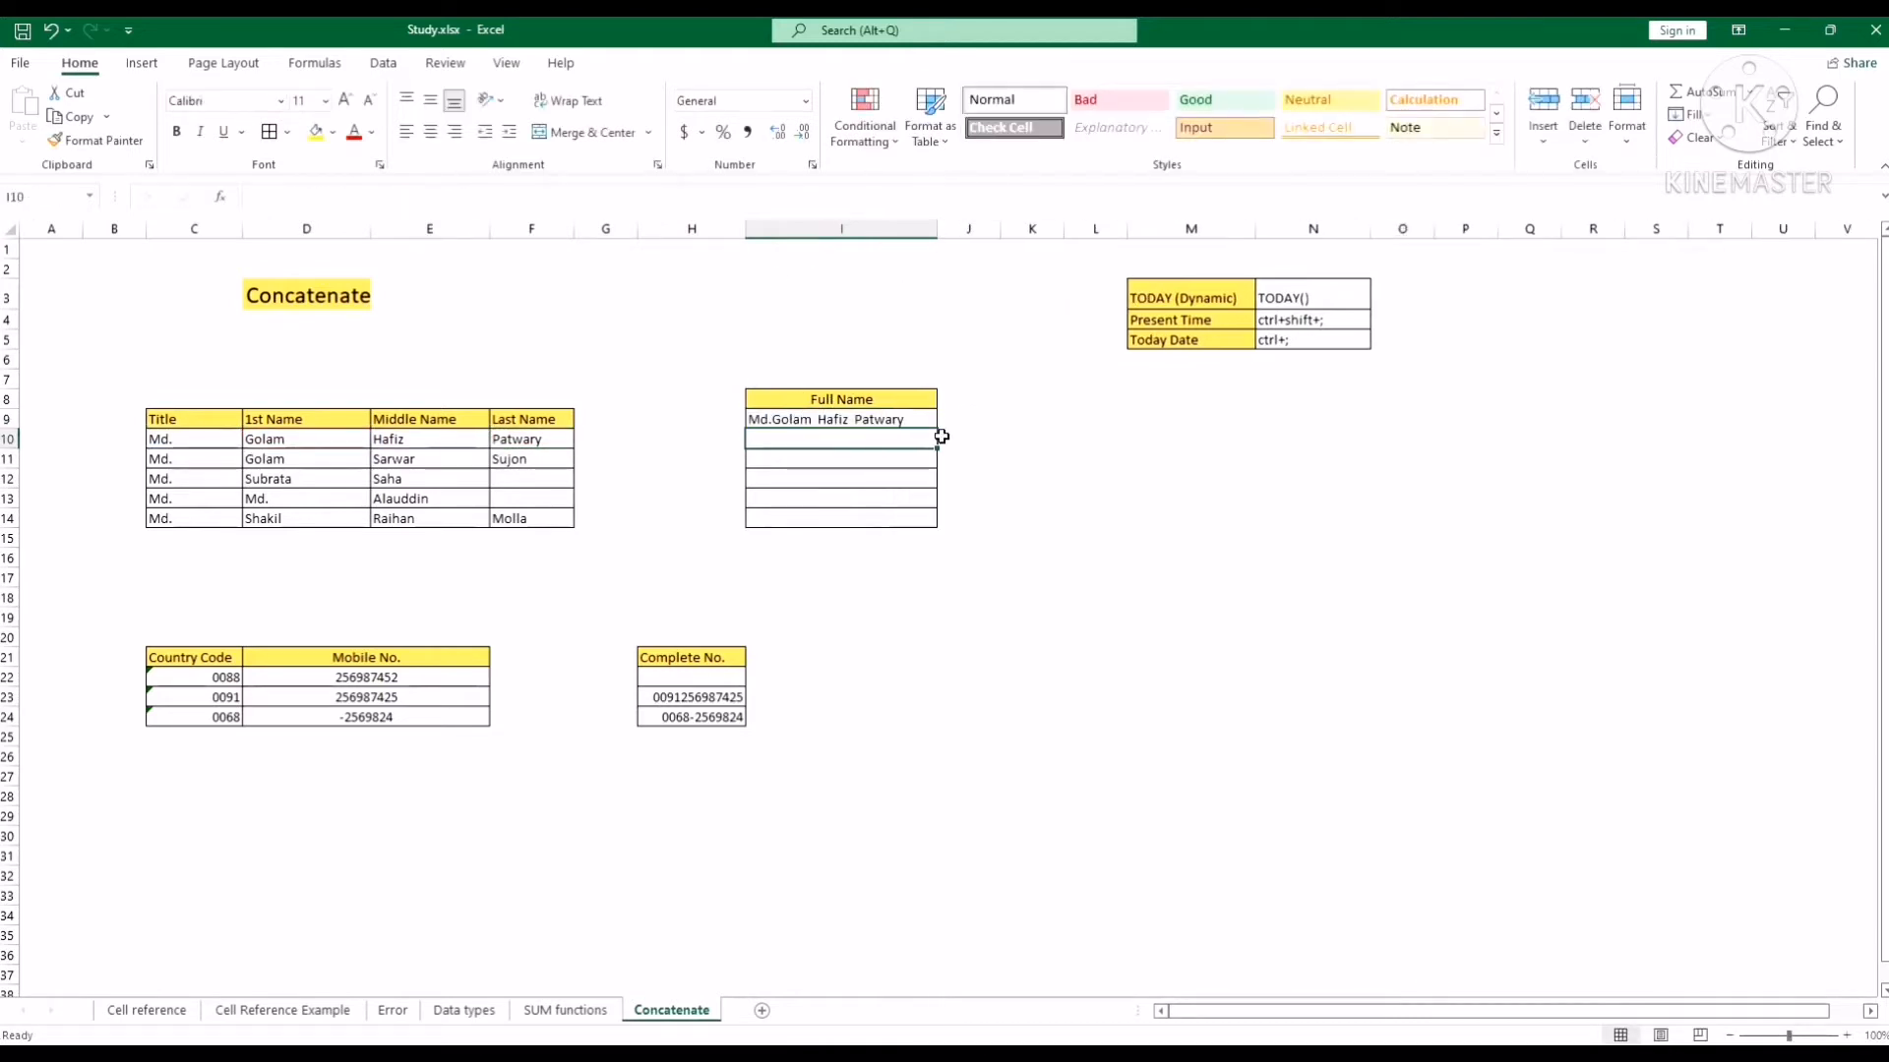
left_click(881, 480)
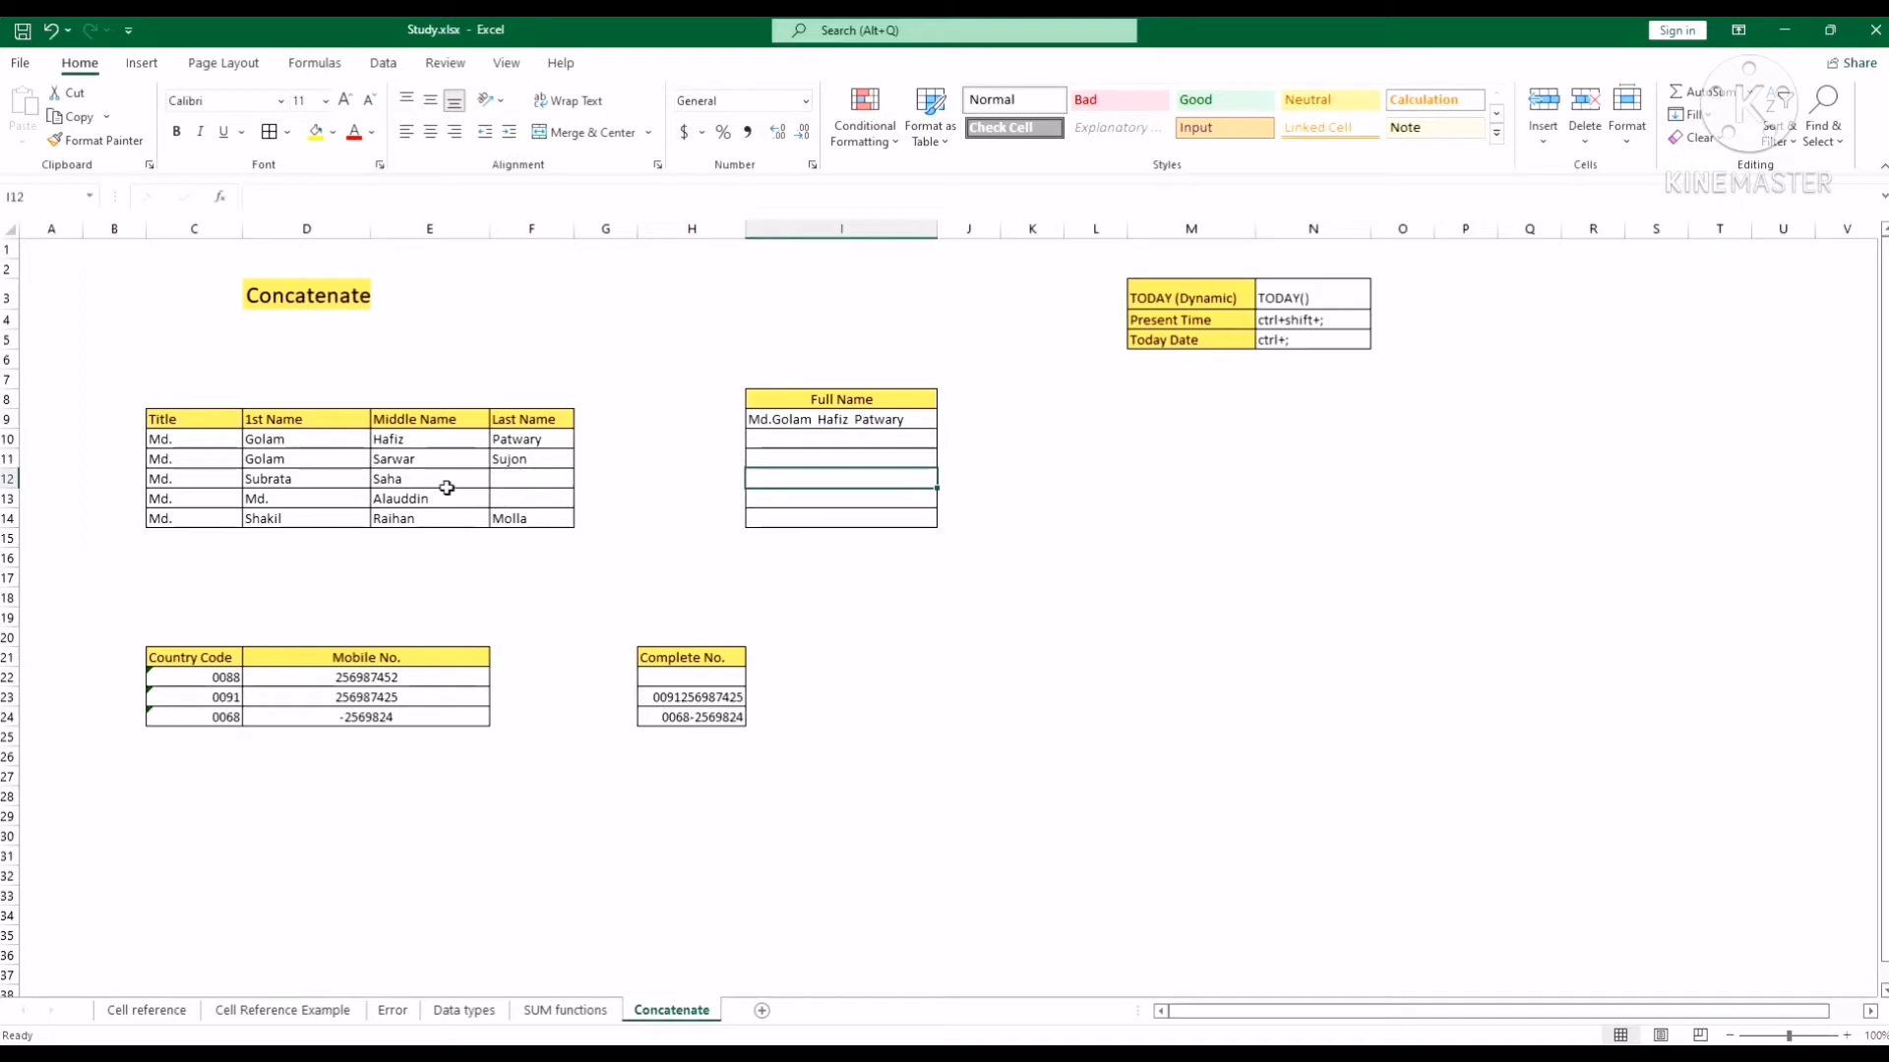
double_click(315, 440)
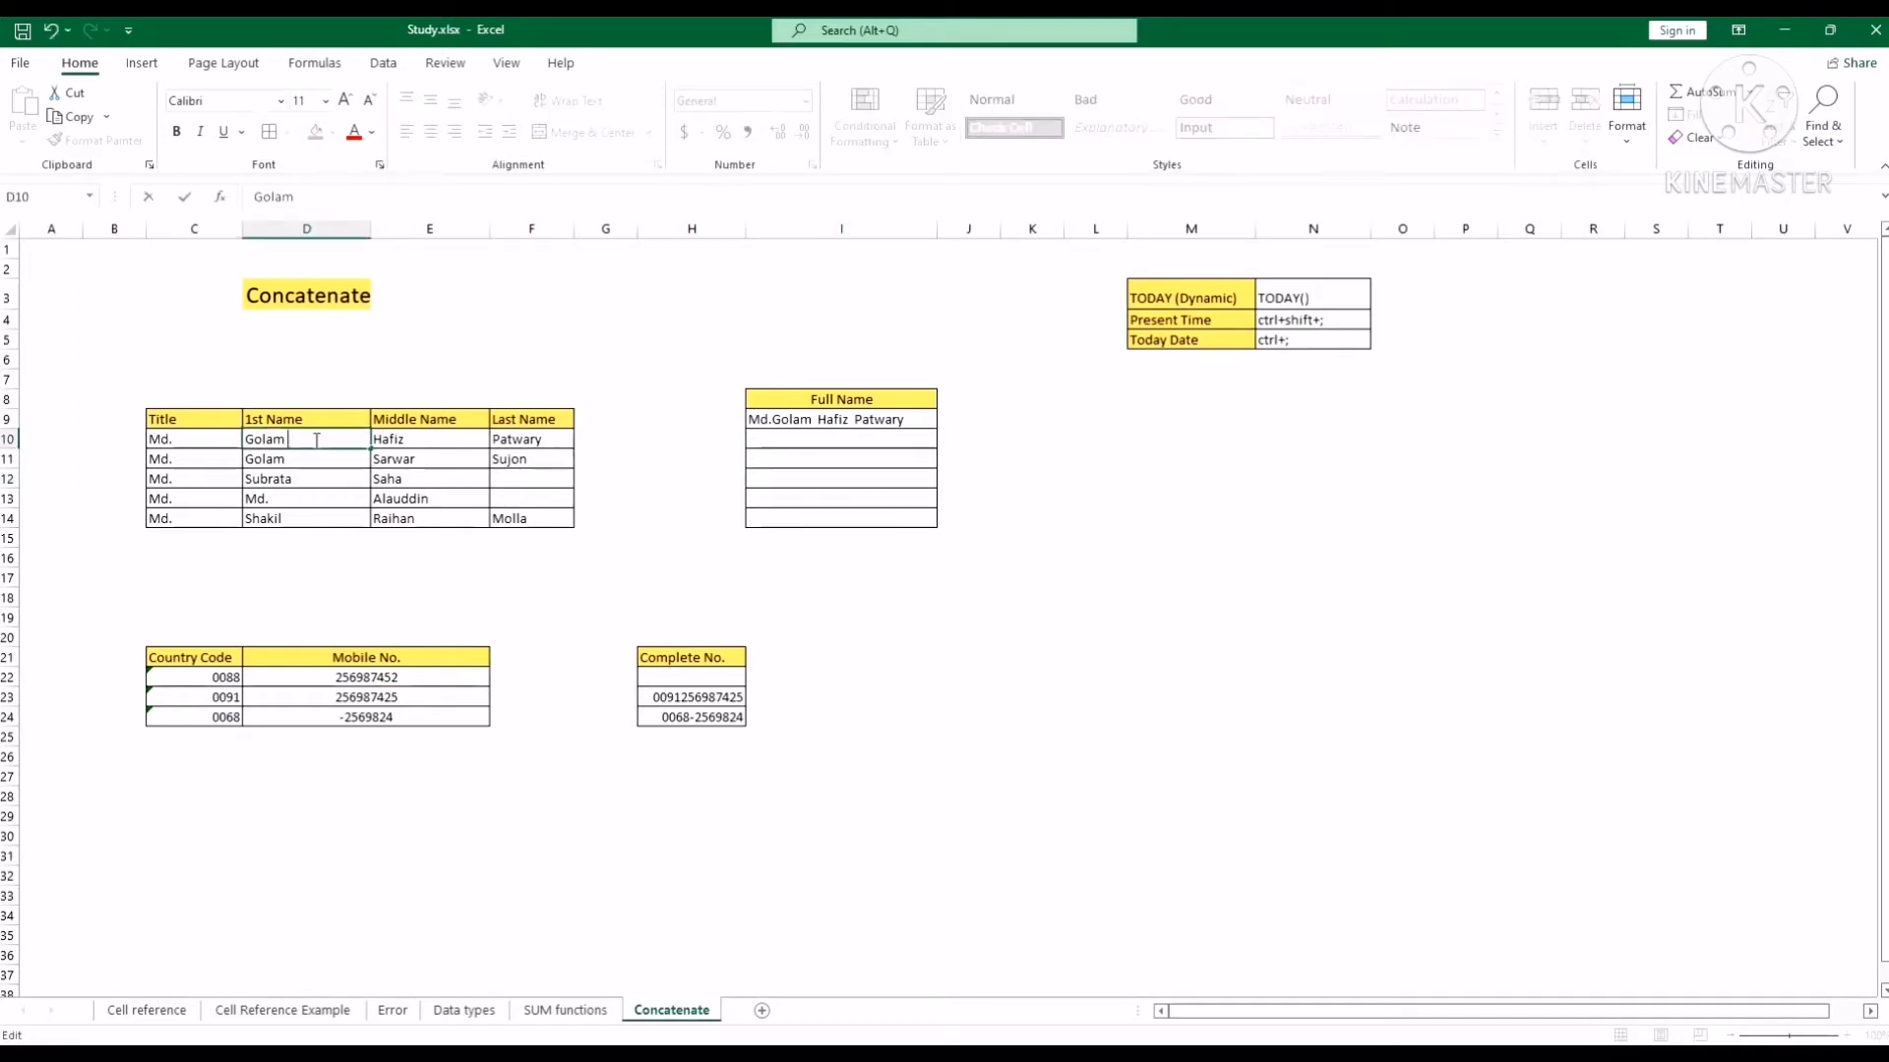
key("Return")
double_click(439, 439)
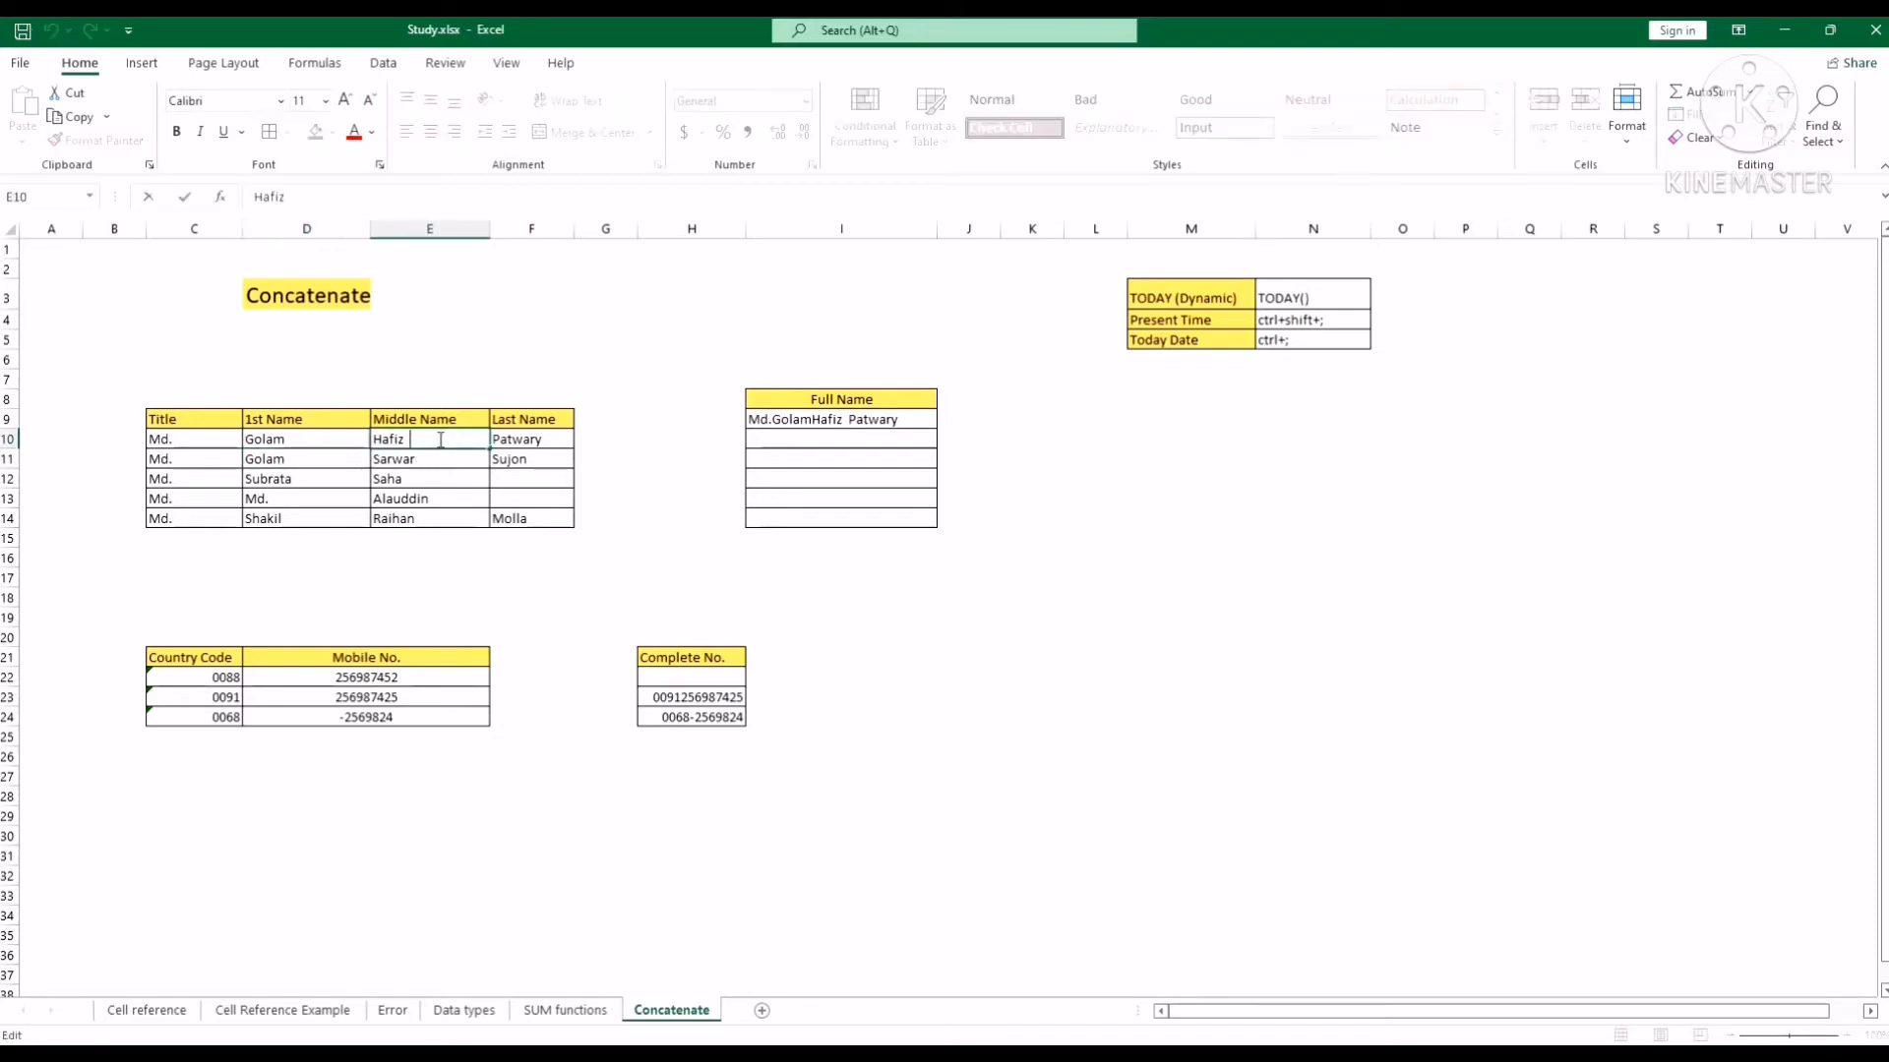
key("Return")
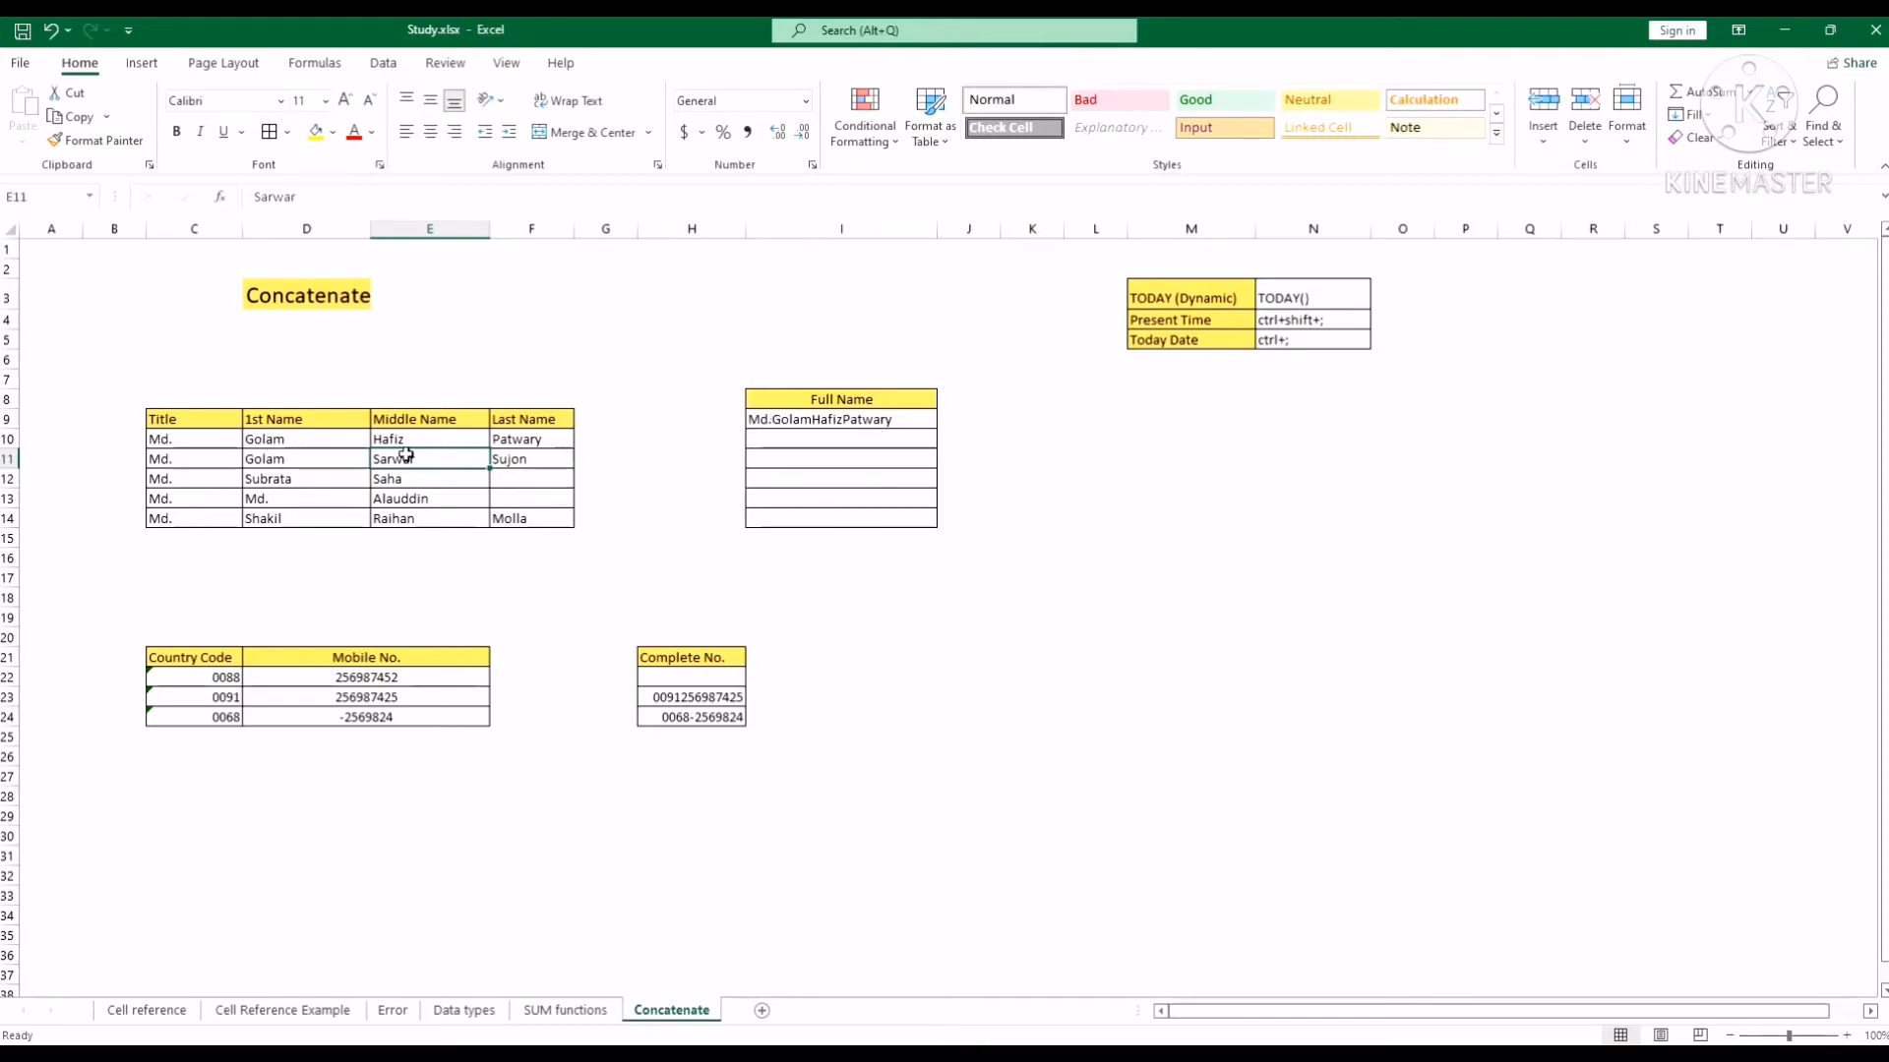
double_click(200, 439)
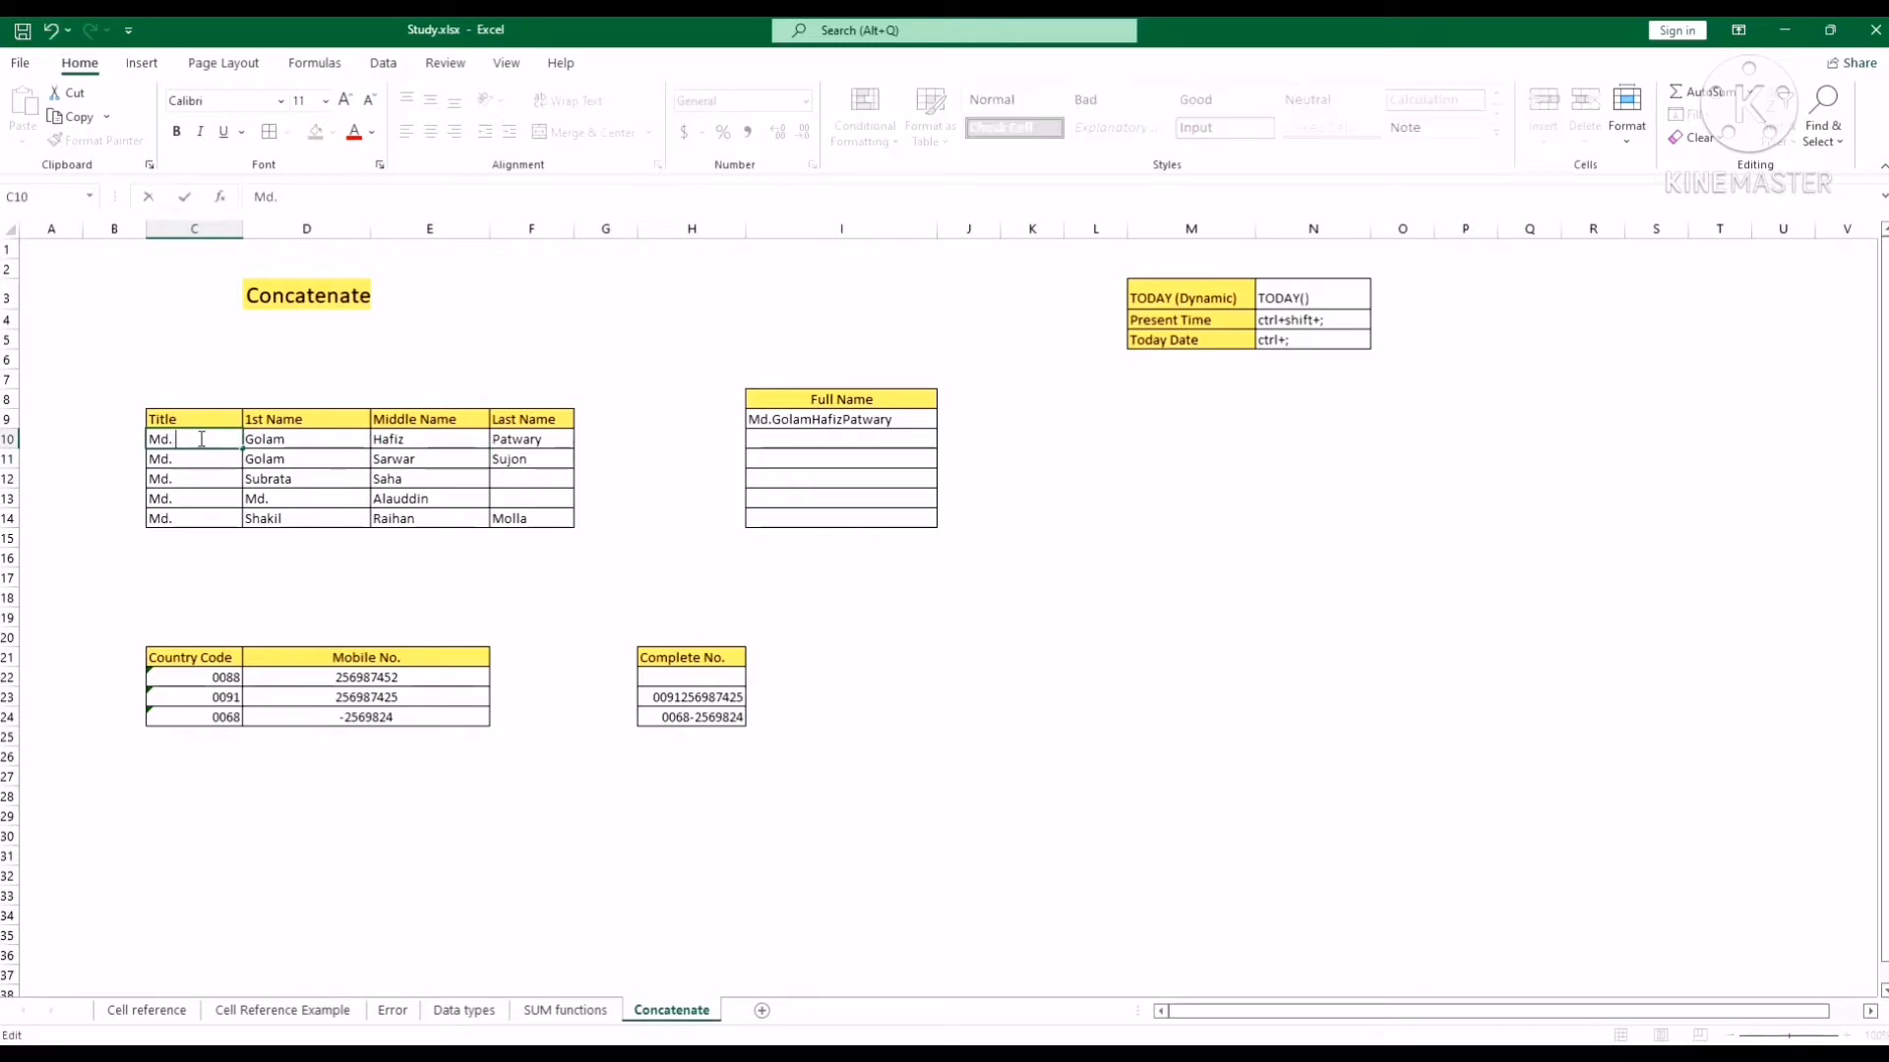
double_click(317, 440)
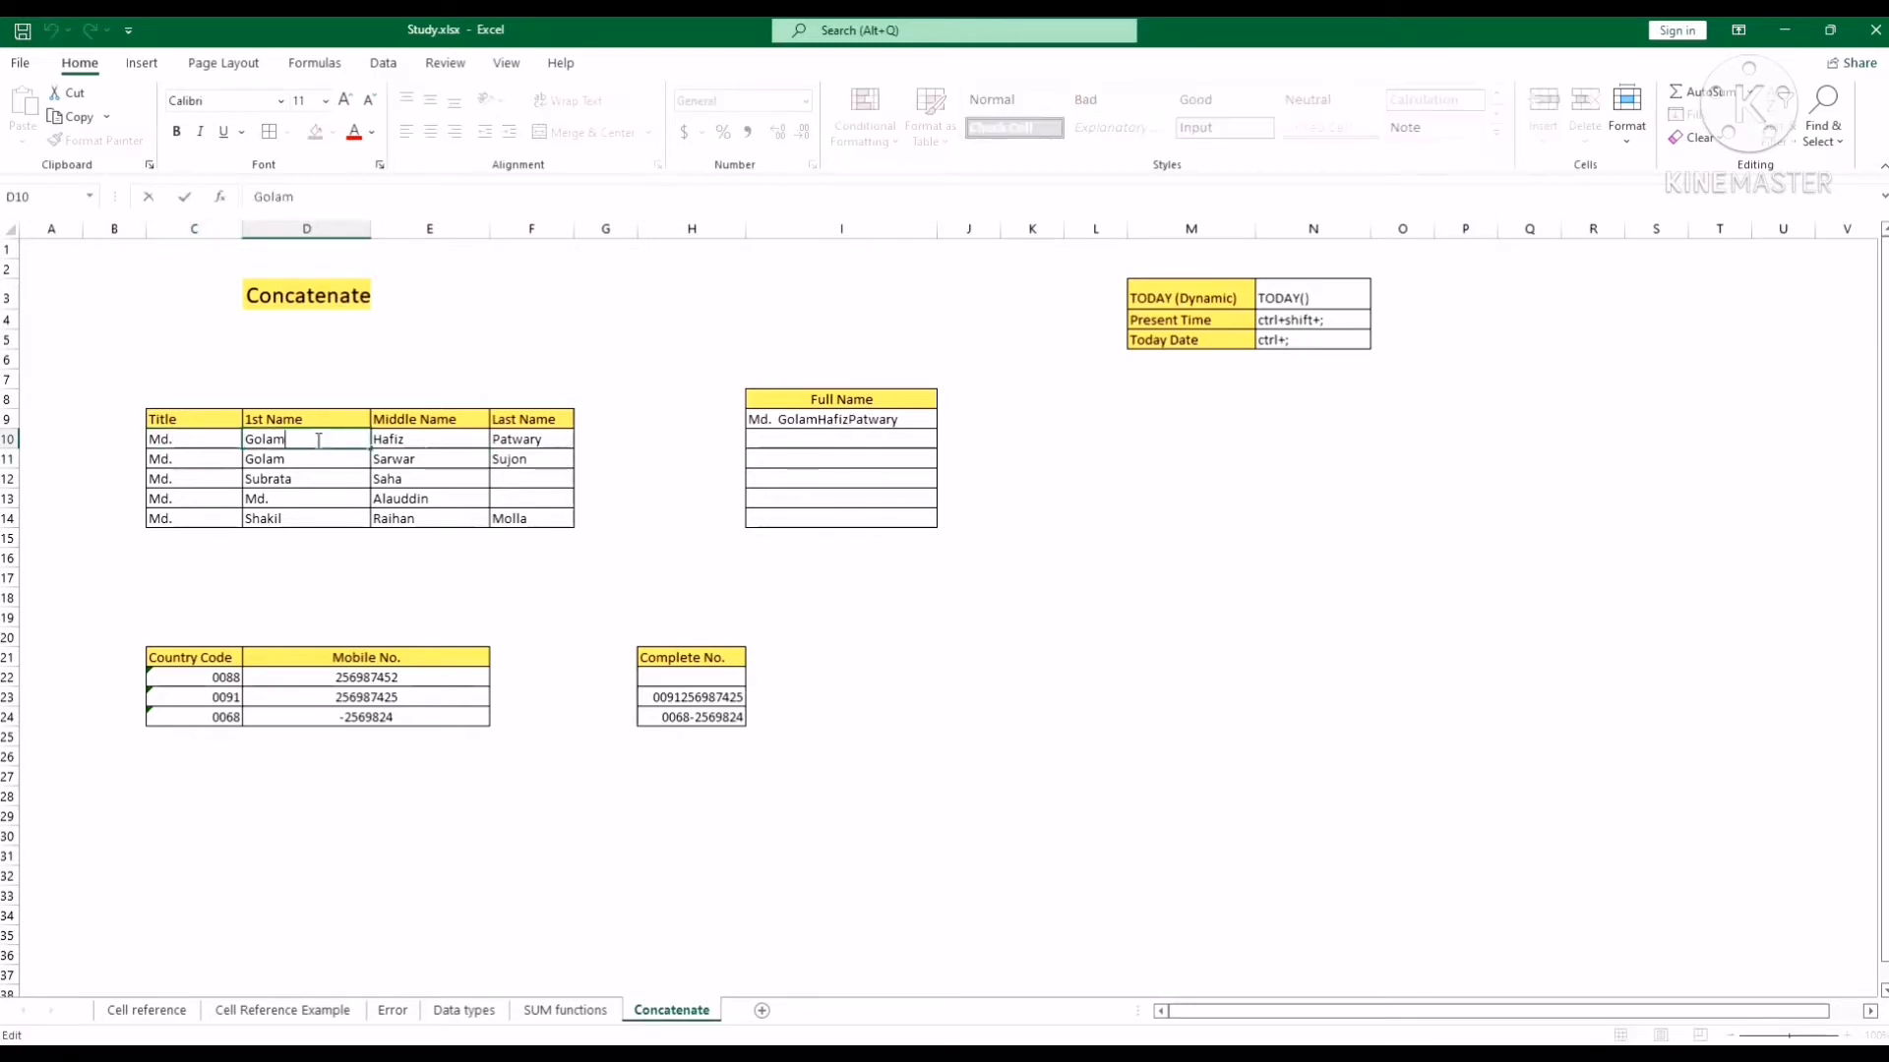
double_click(415, 441)
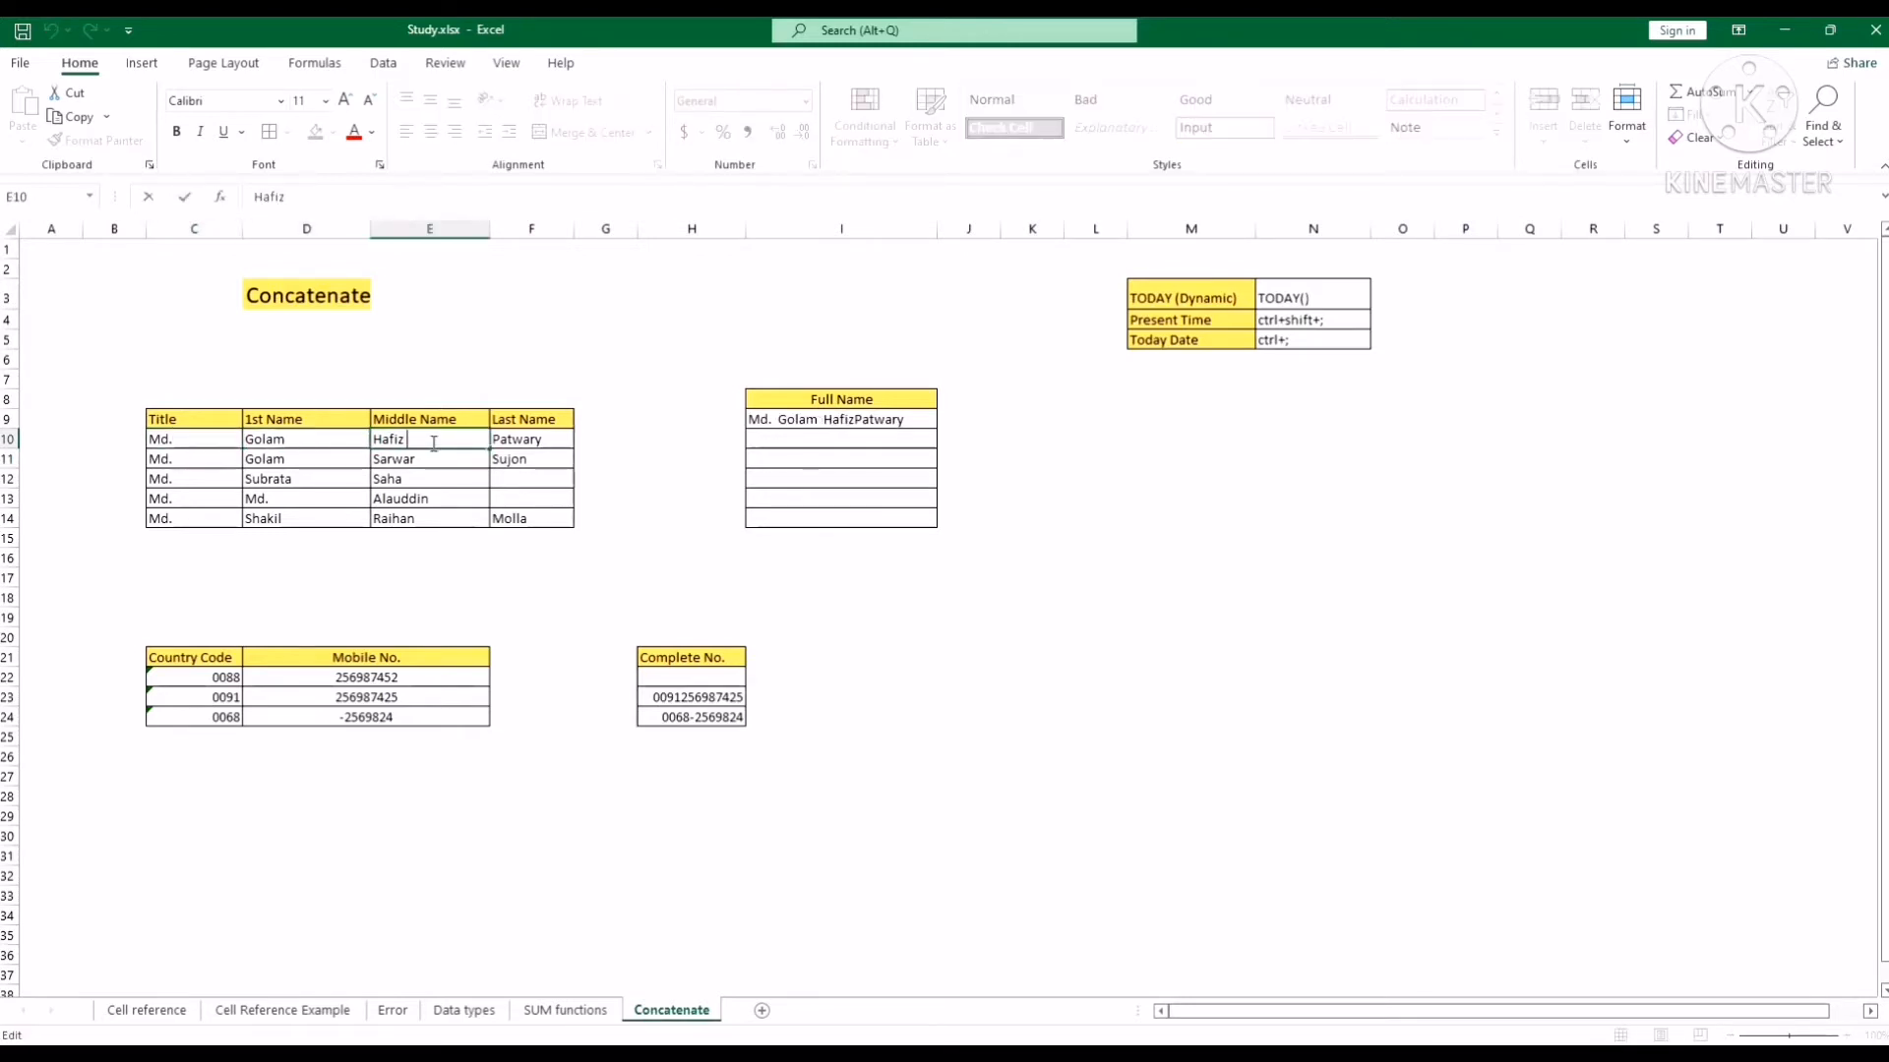
left_click(1100, 553)
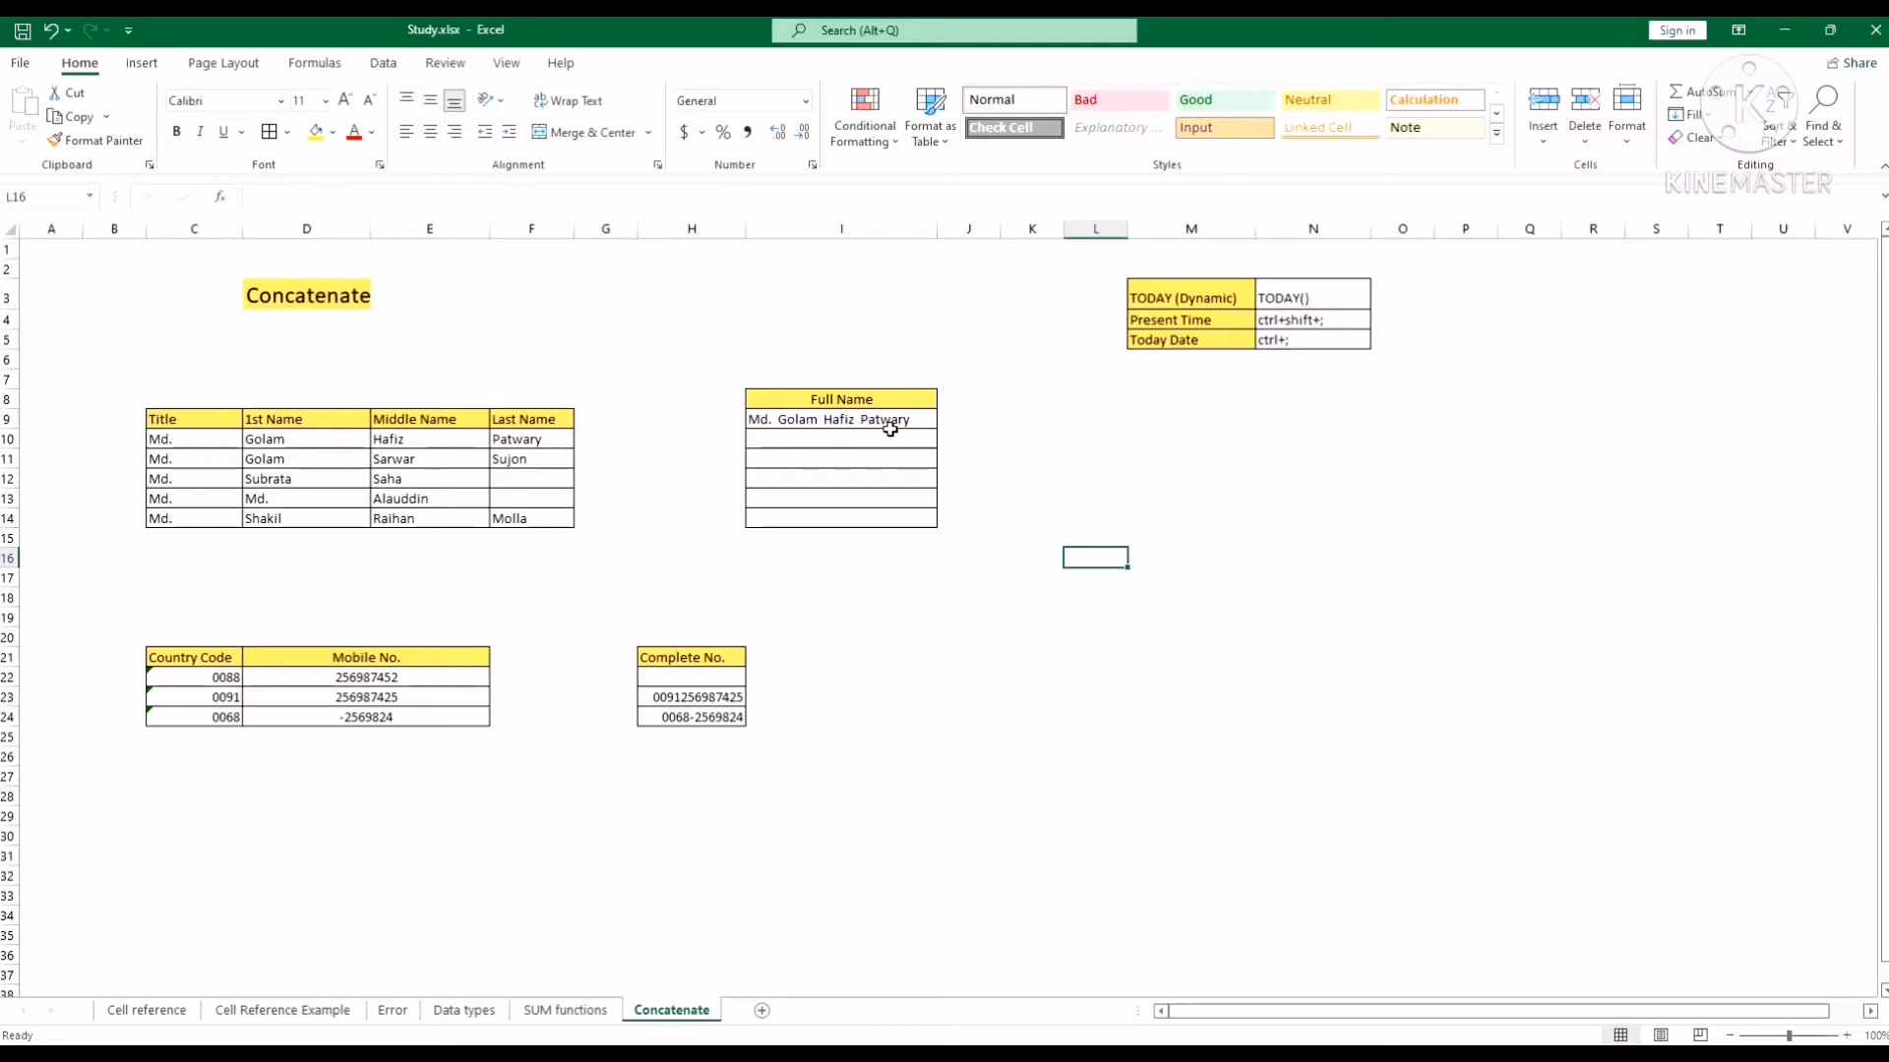
Fill the full-name formula from I9 down through row 14.
left_click(890, 430)
left_click_drag(936, 430, 922, 520)
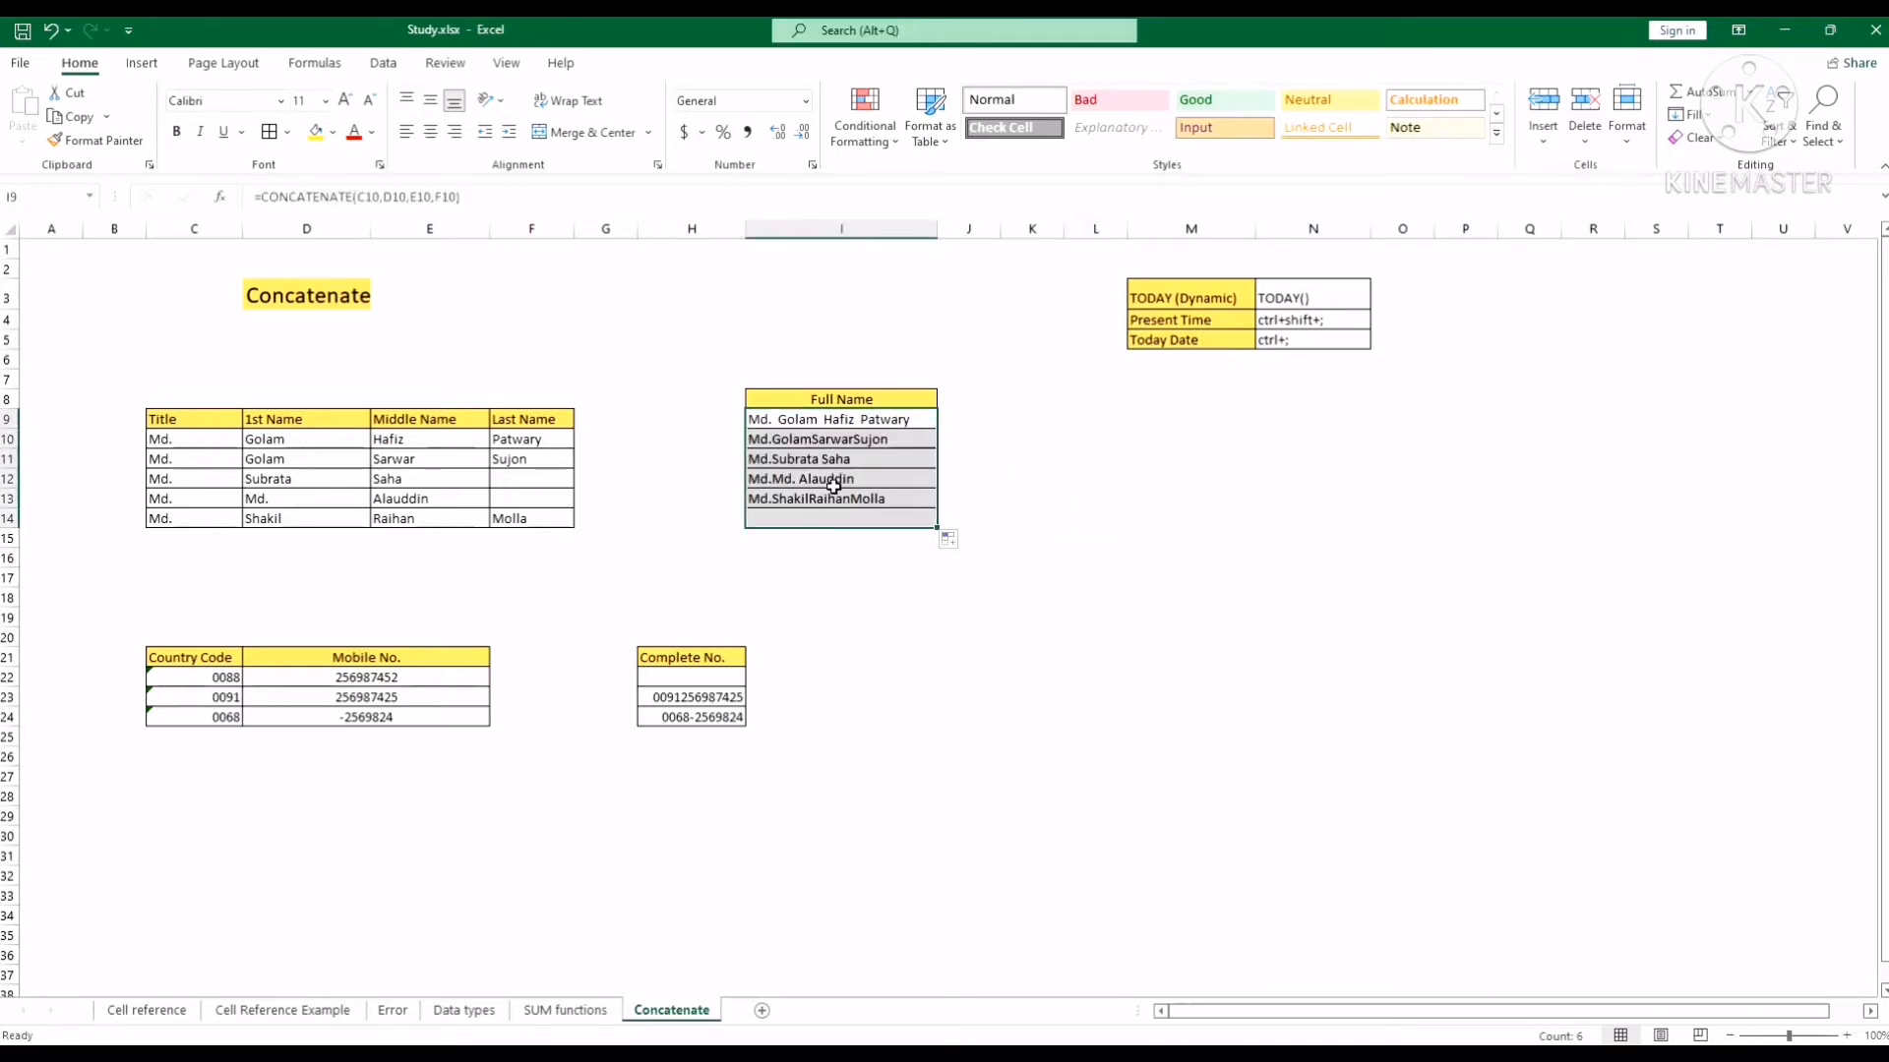
left_click(1028, 486)
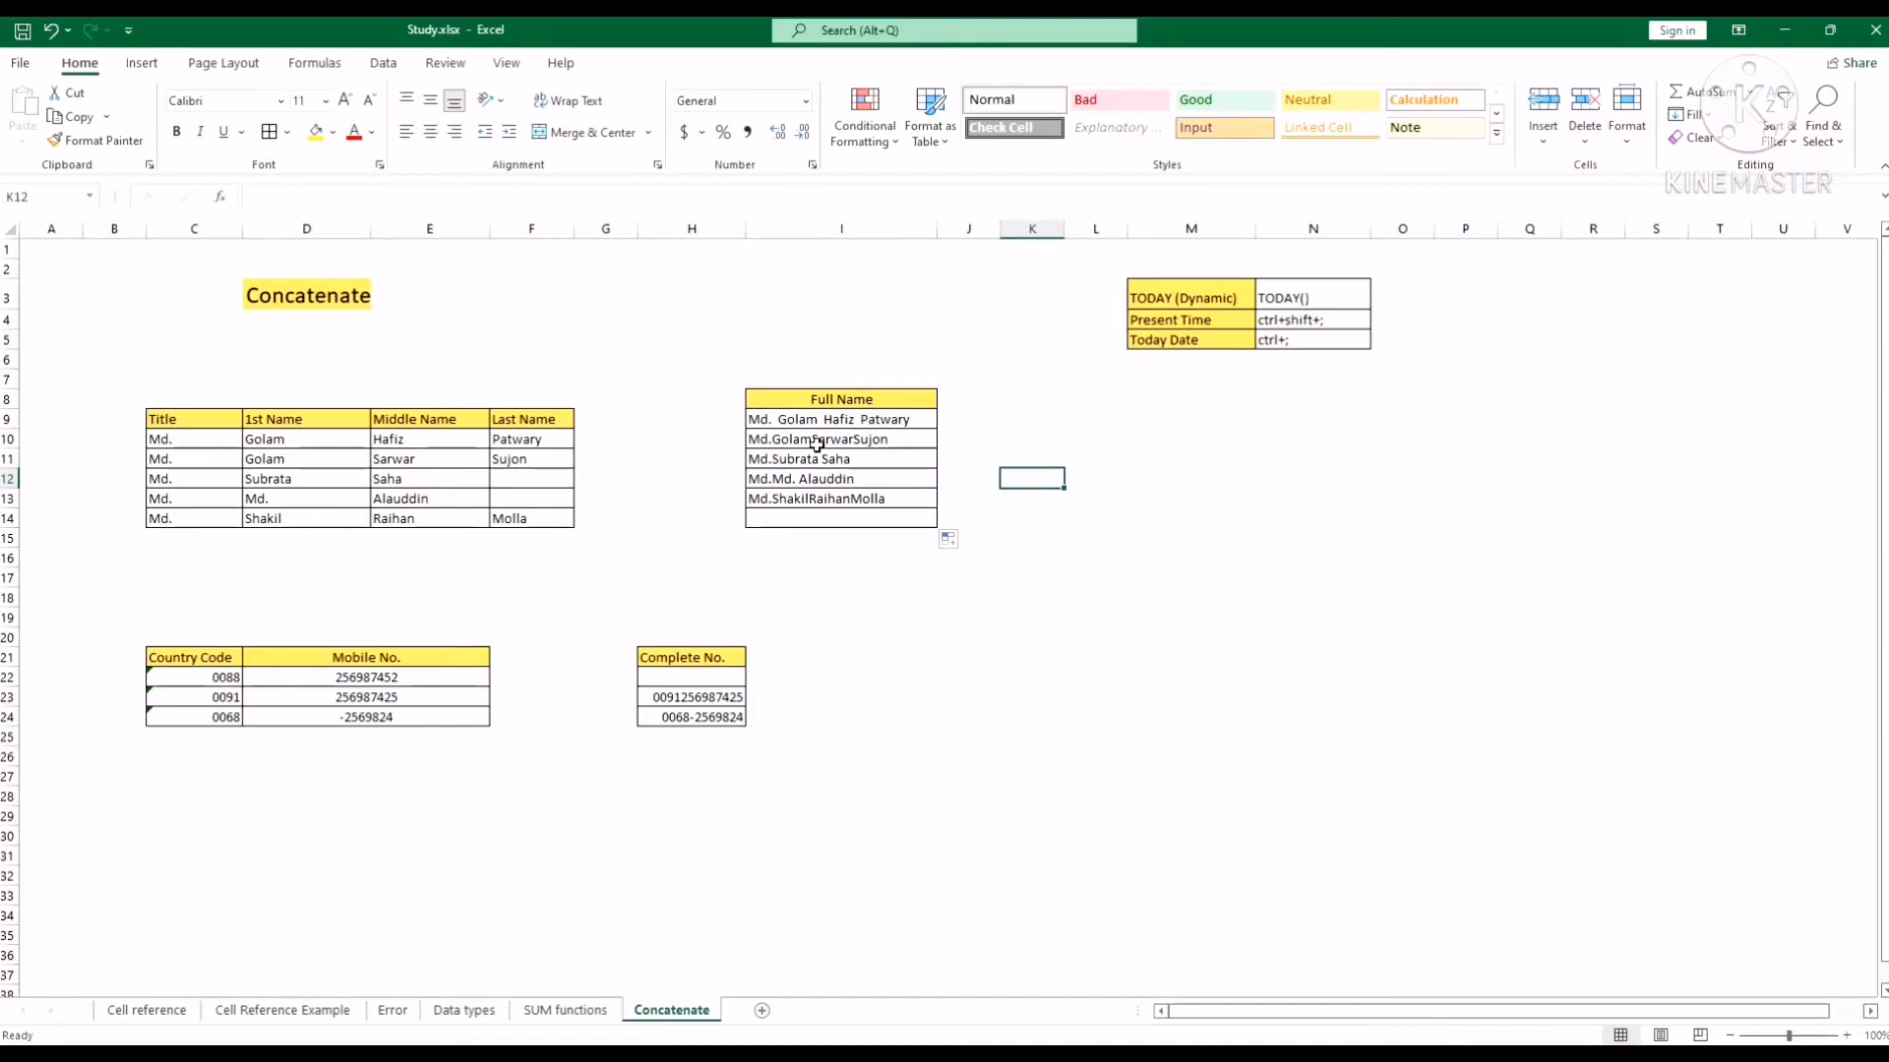
left_click(817, 445)
left_click(306, 461)
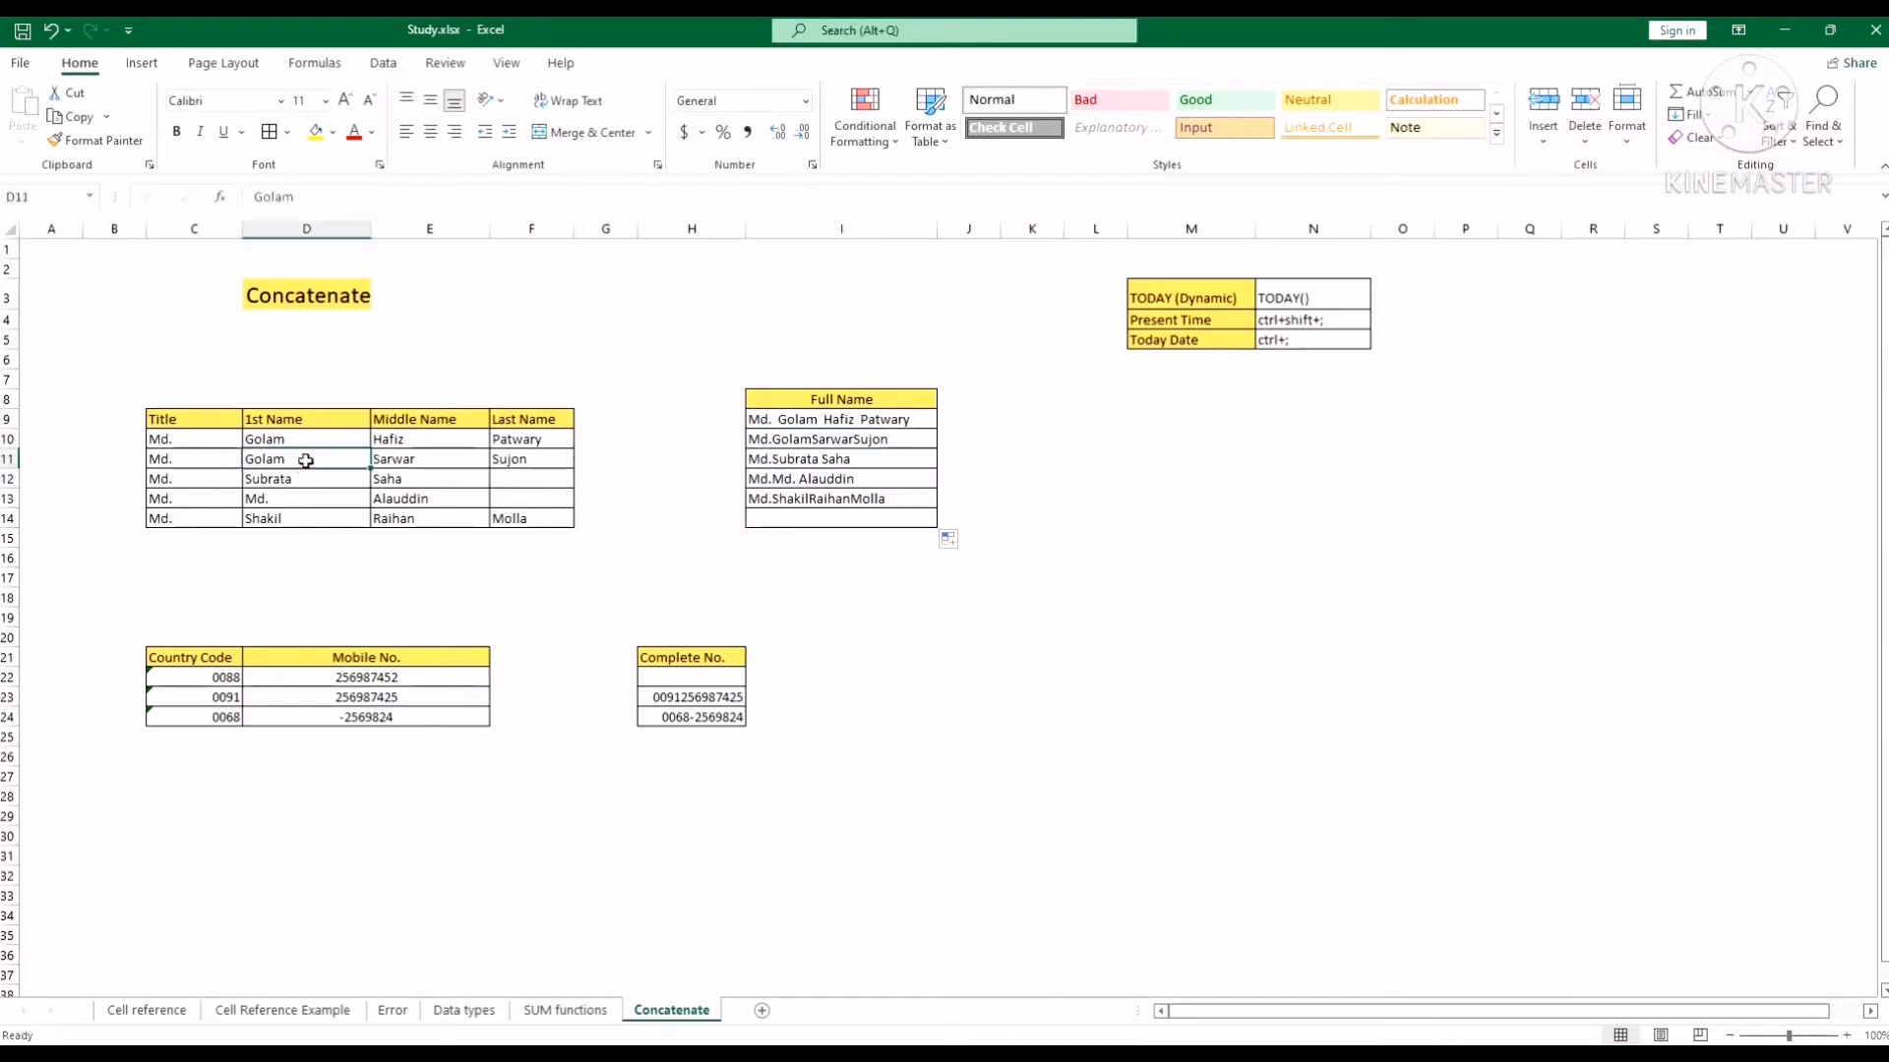
double_click(306, 461)
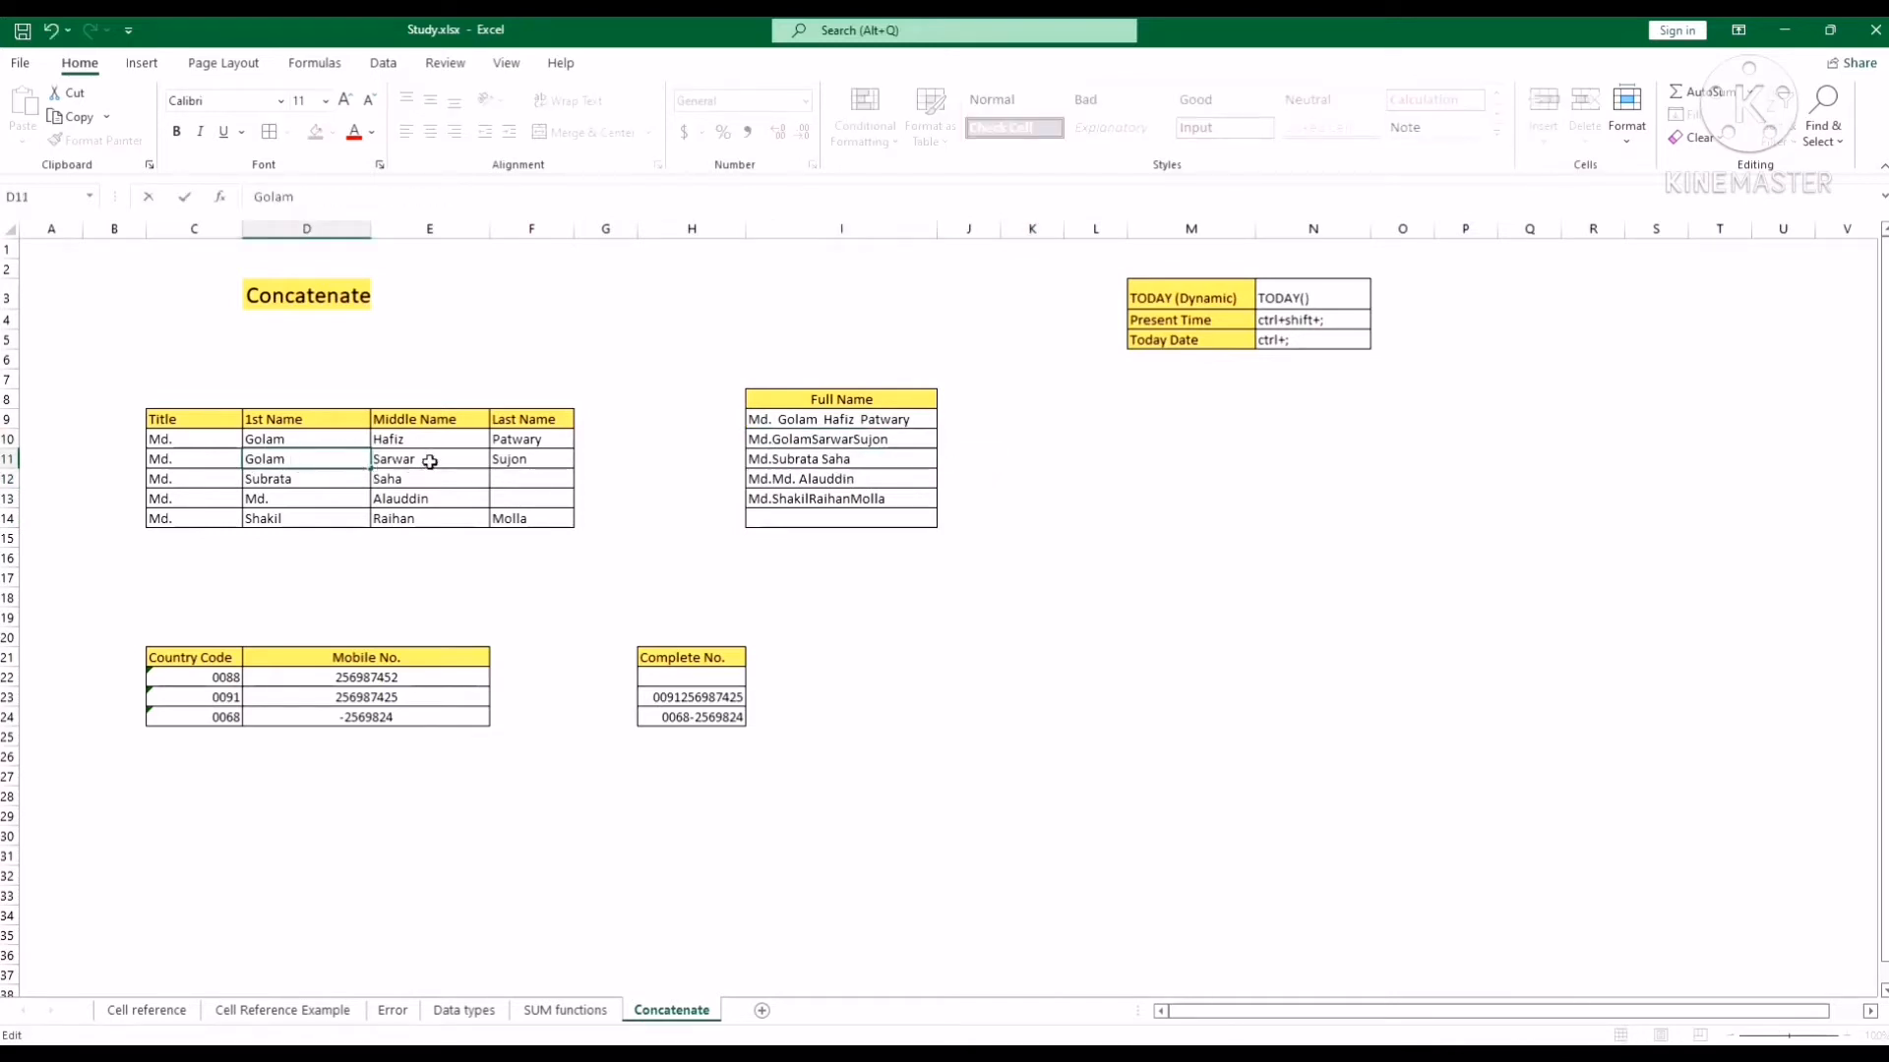
double_click(430, 461)
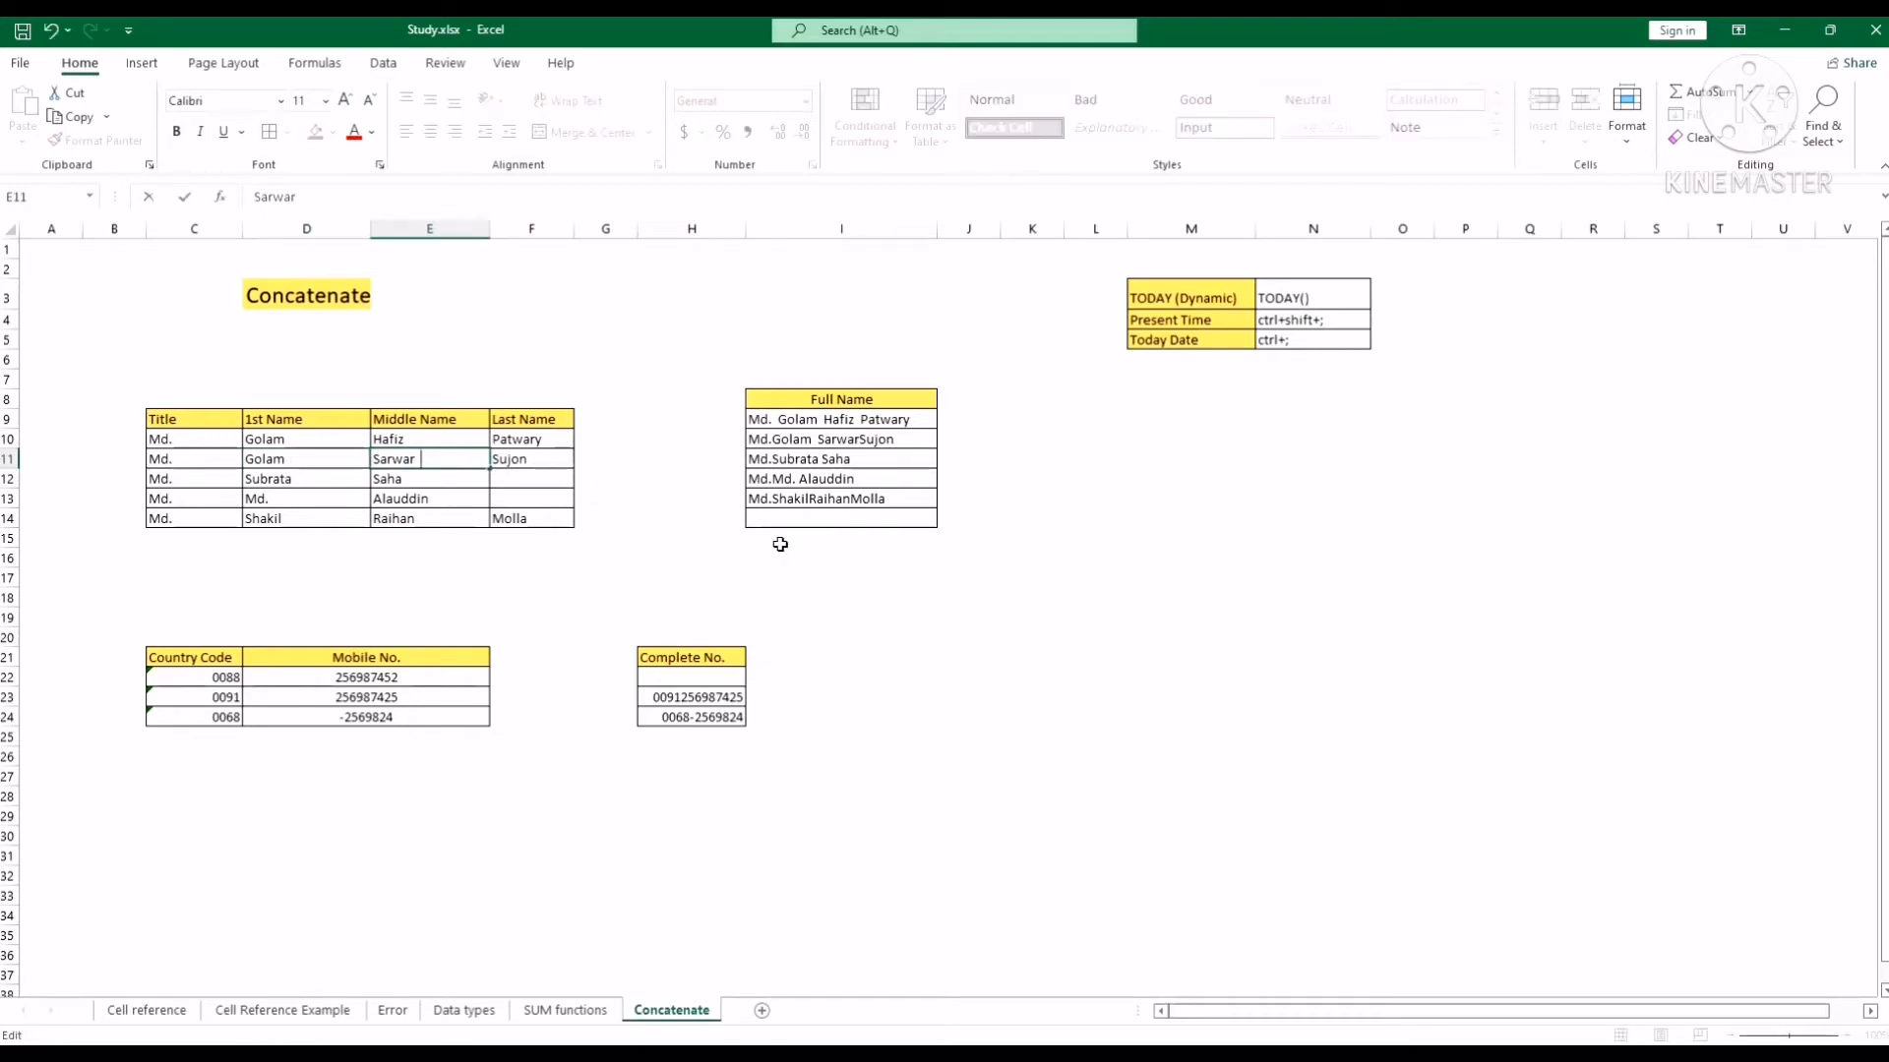
left_click(780, 544)
double_click(200, 458)
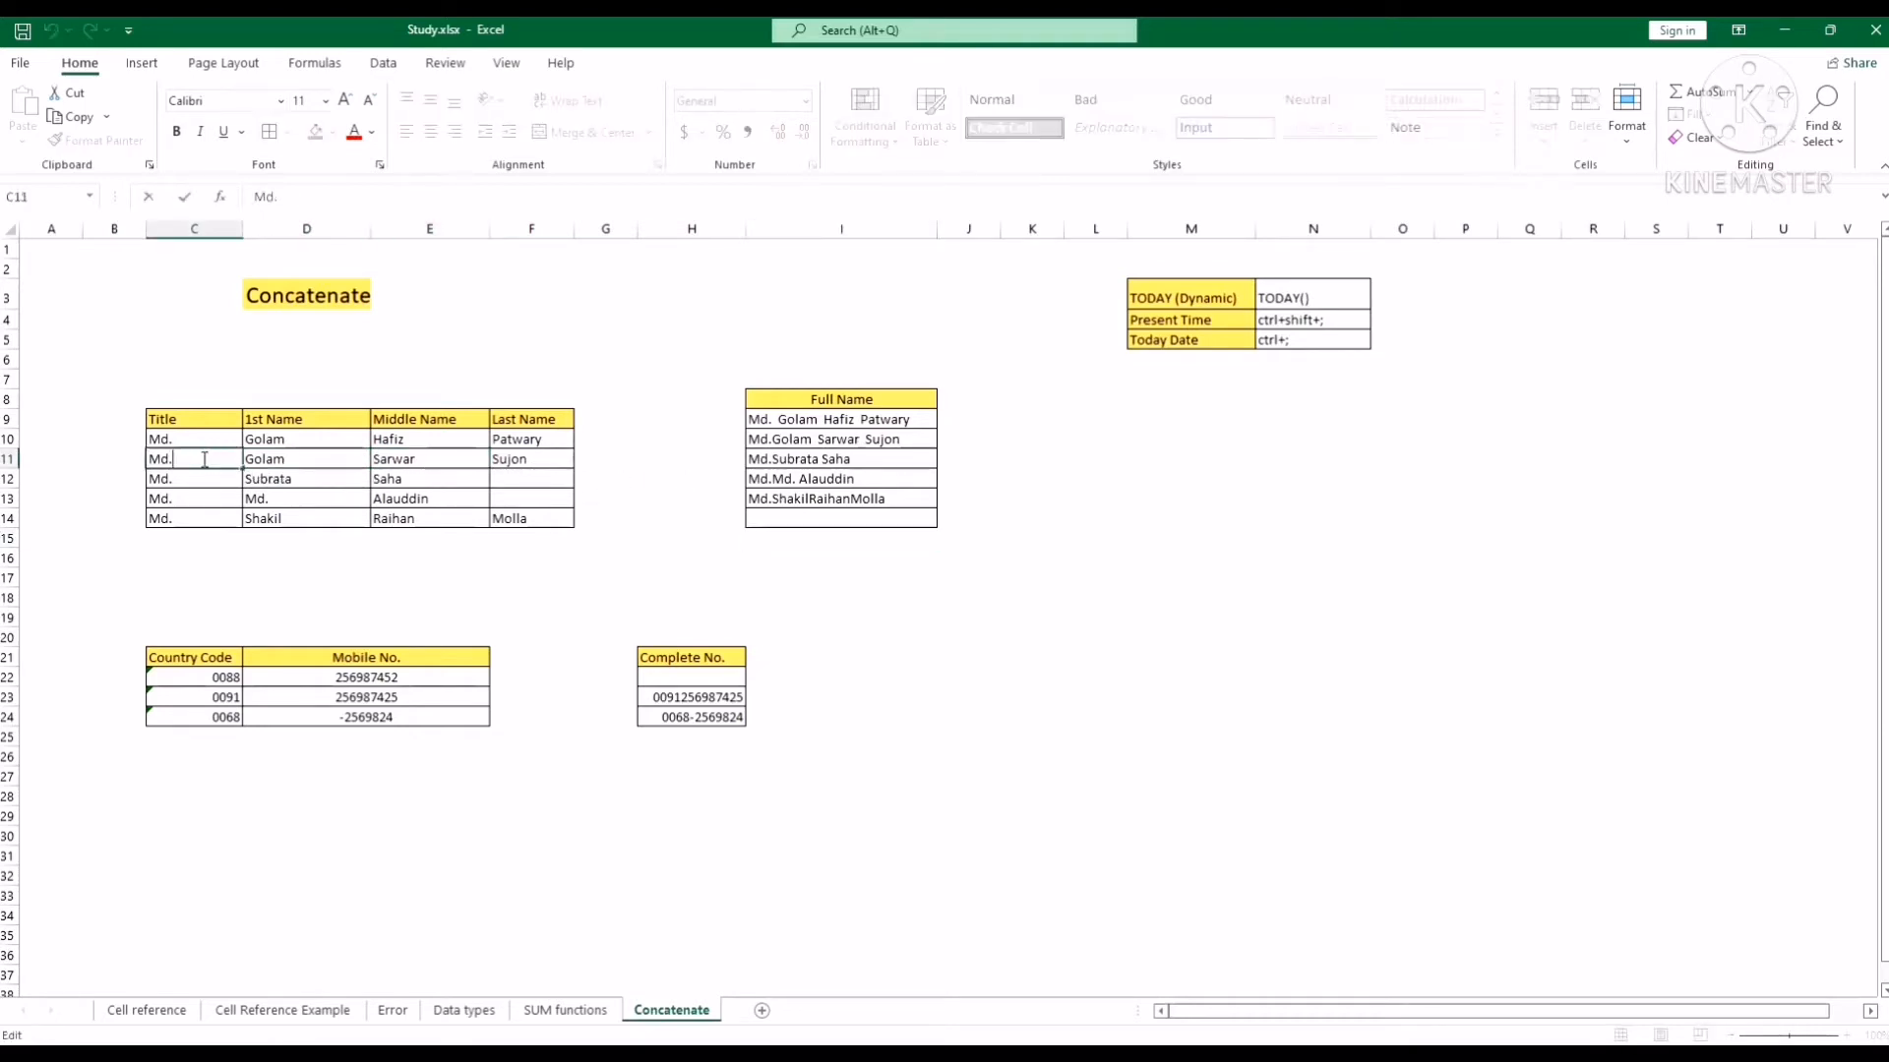
left_click(499, 590)
Fill the spaced title Md. from C11 down to C14.
left_click(234, 461)
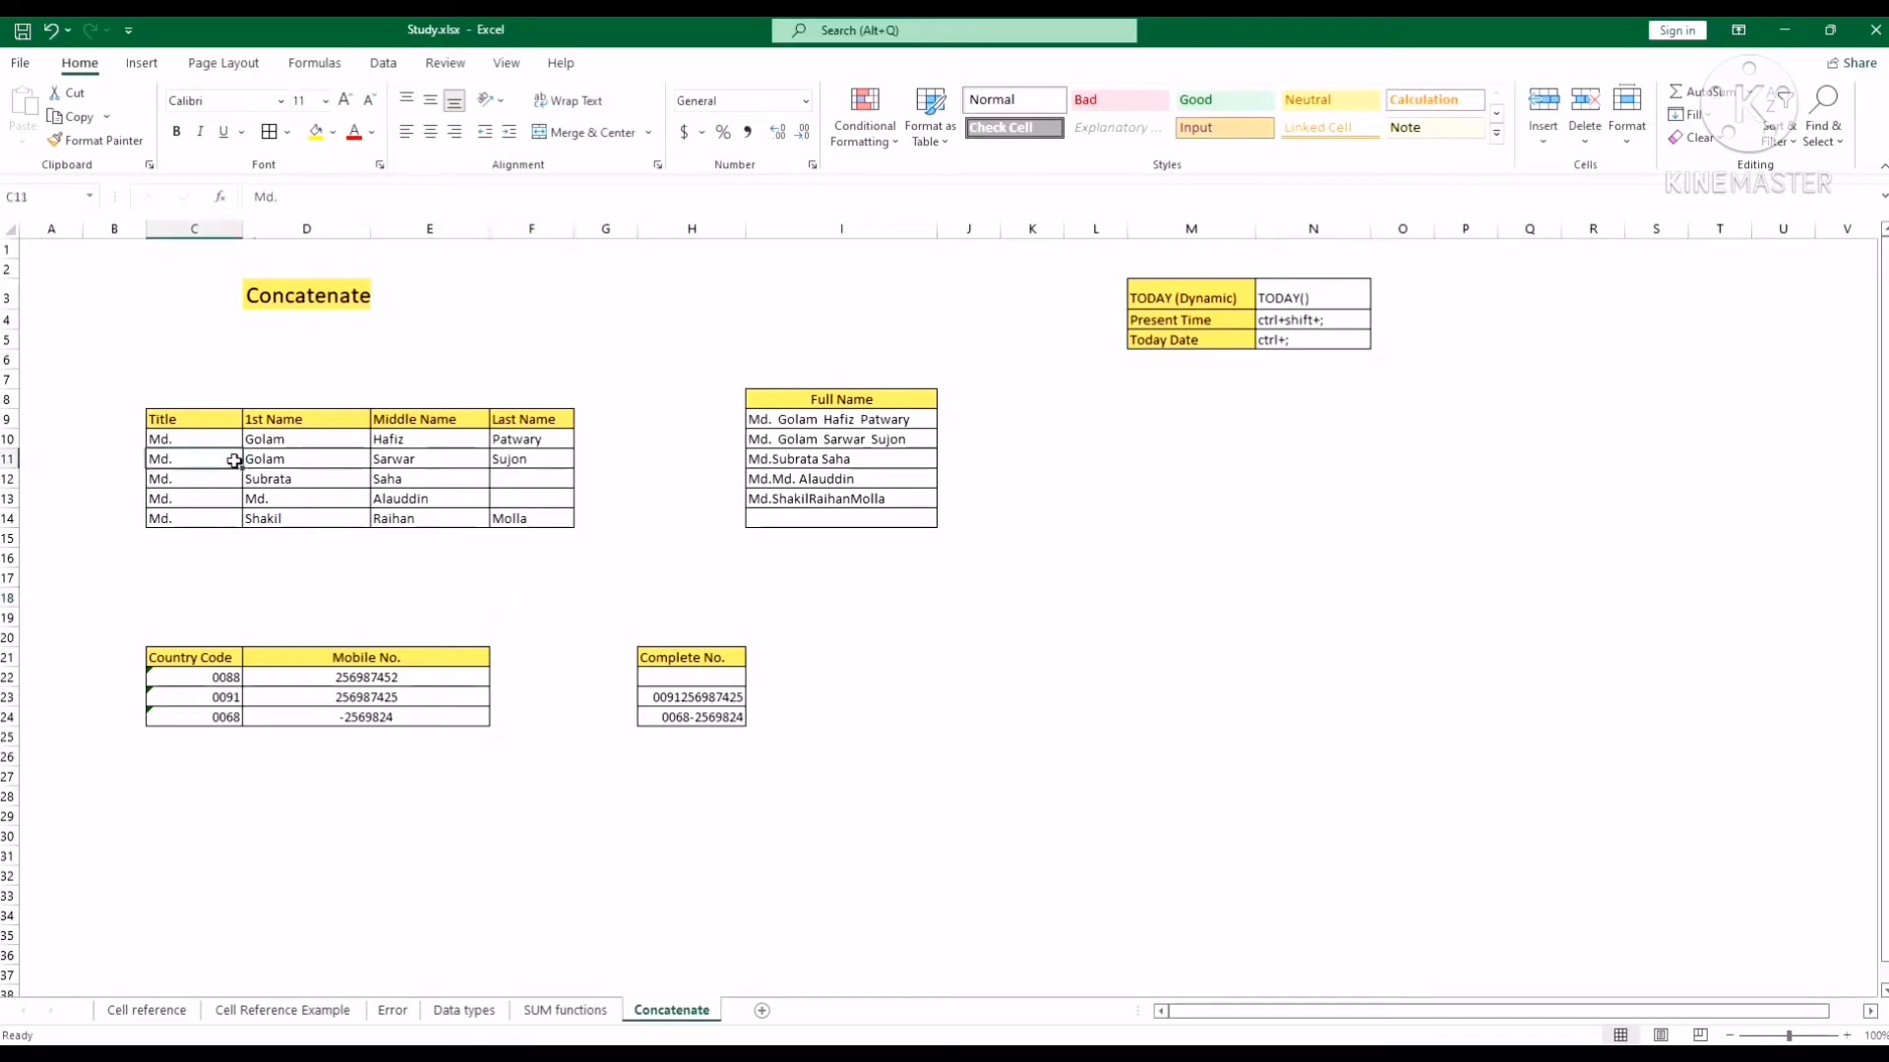
left_click_drag(244, 469, 245, 528)
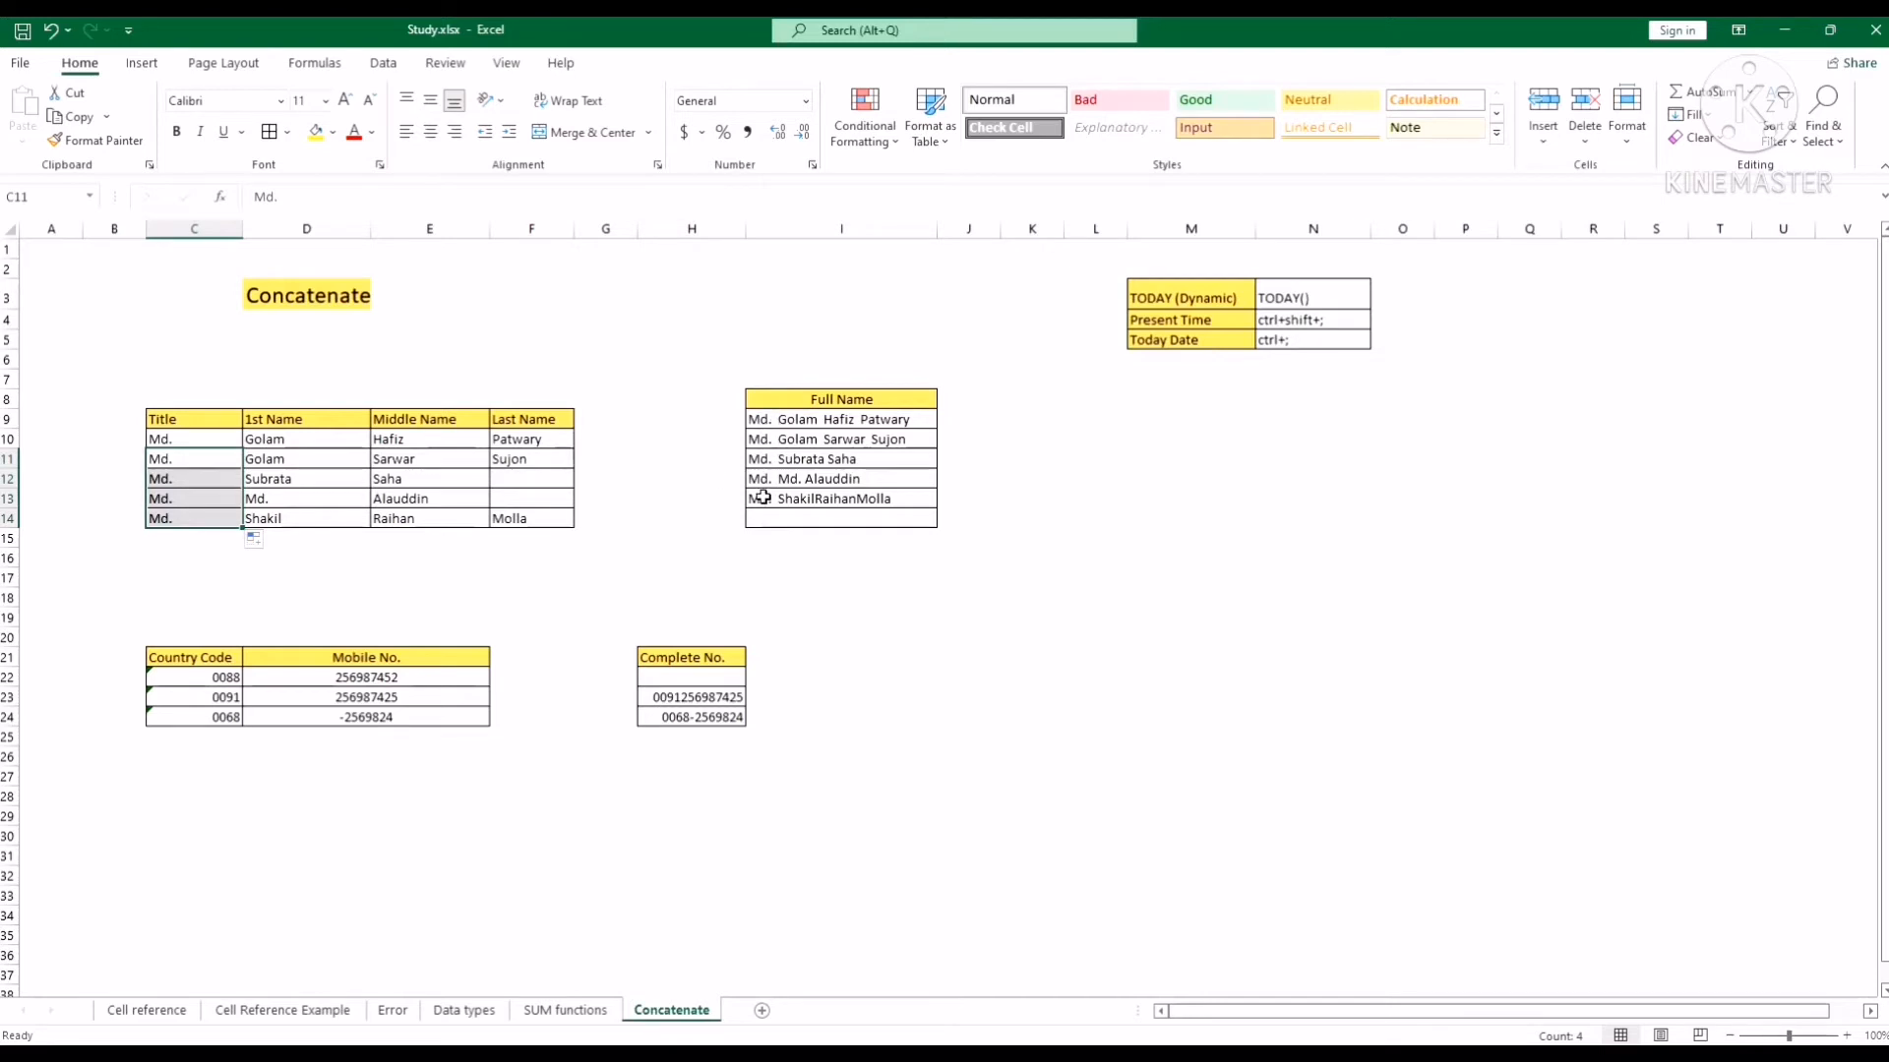
left_click(588, 555)
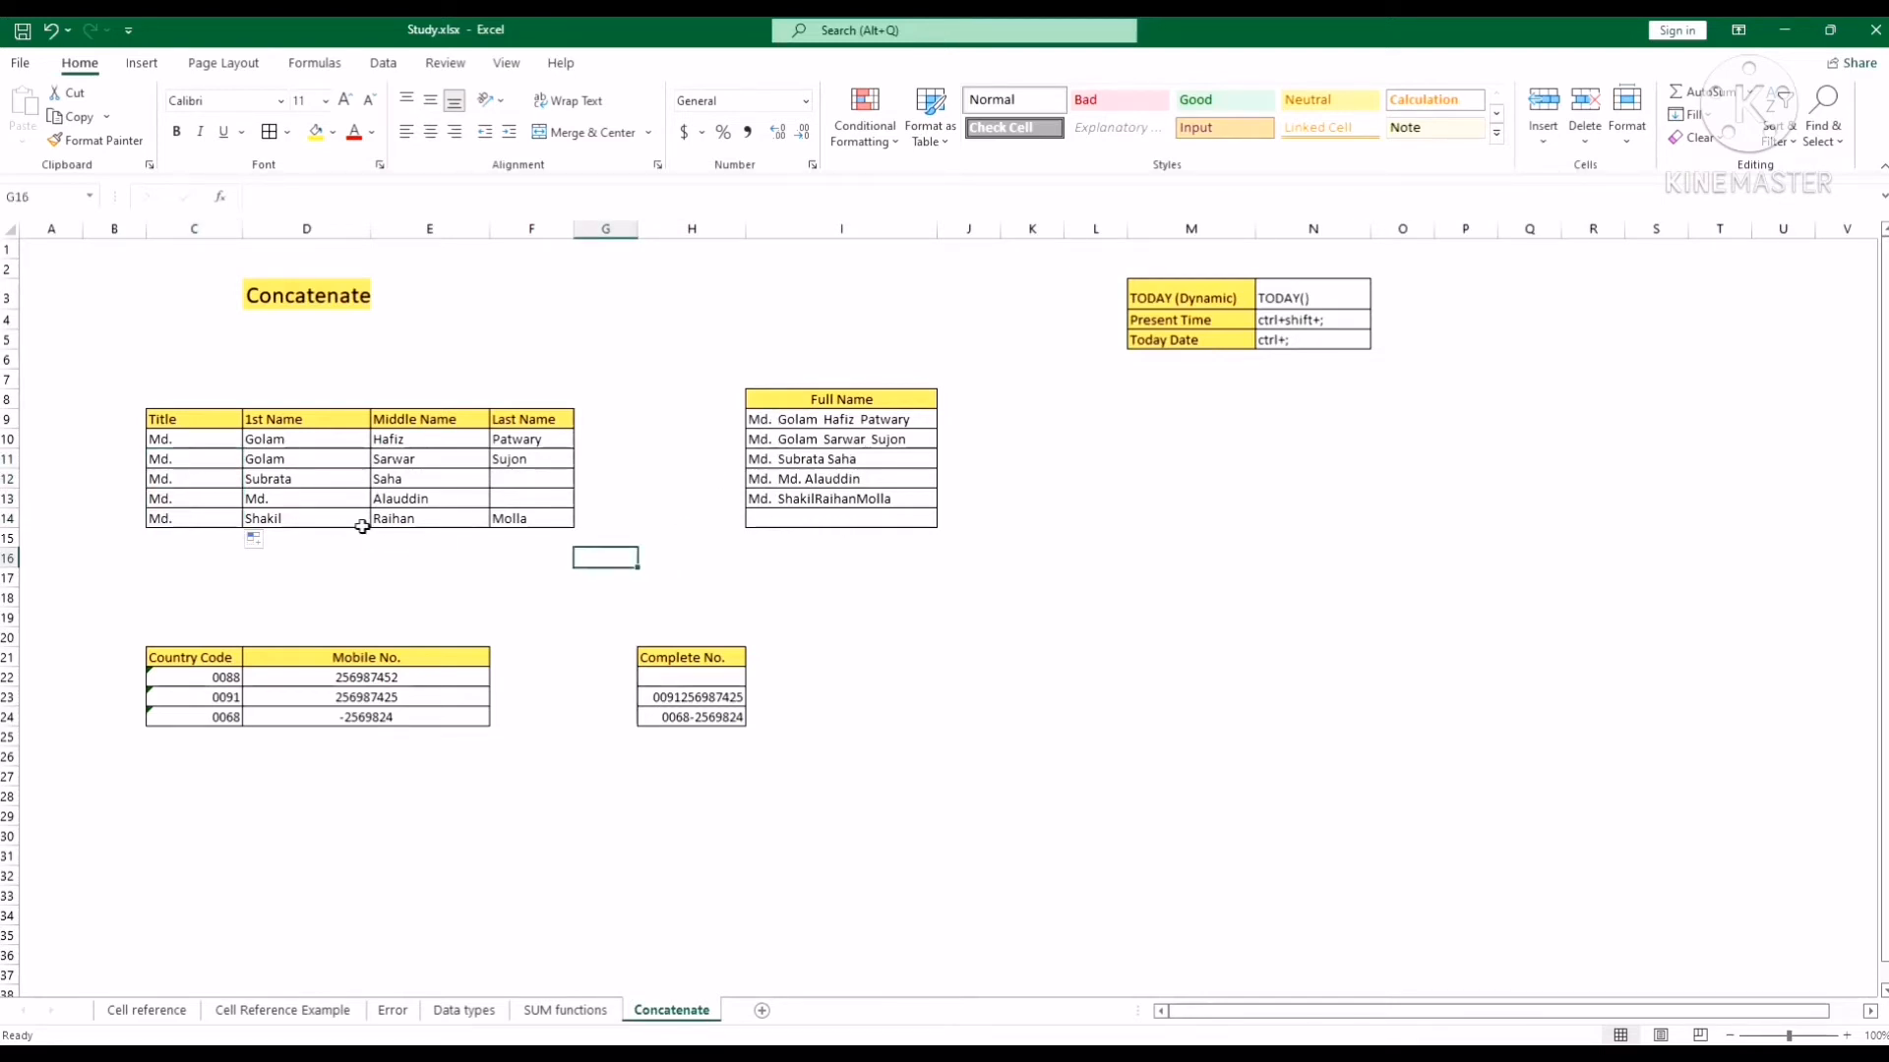
Add trailing spaces to Shakil and Raihan in D14 and E14.
double_click(322, 519)
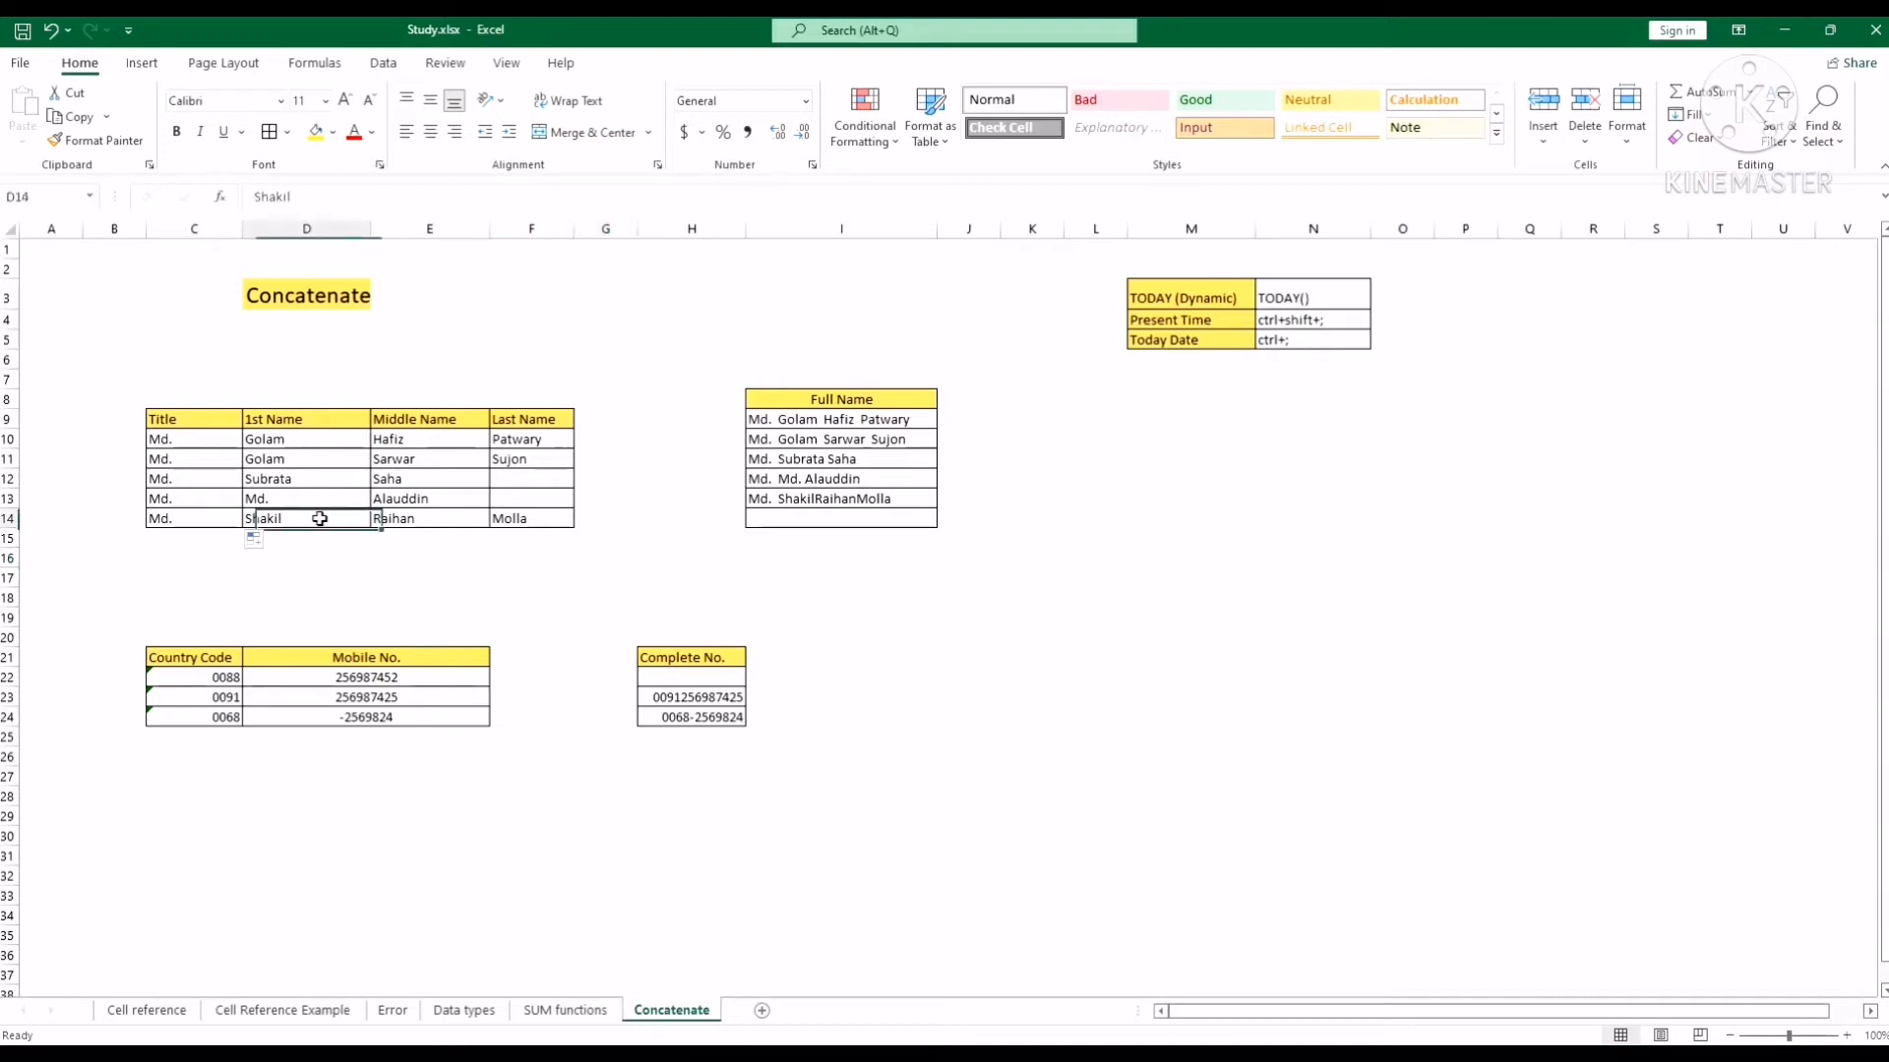
left_click(449, 519)
double_click(449, 520)
left_click(617, 560)
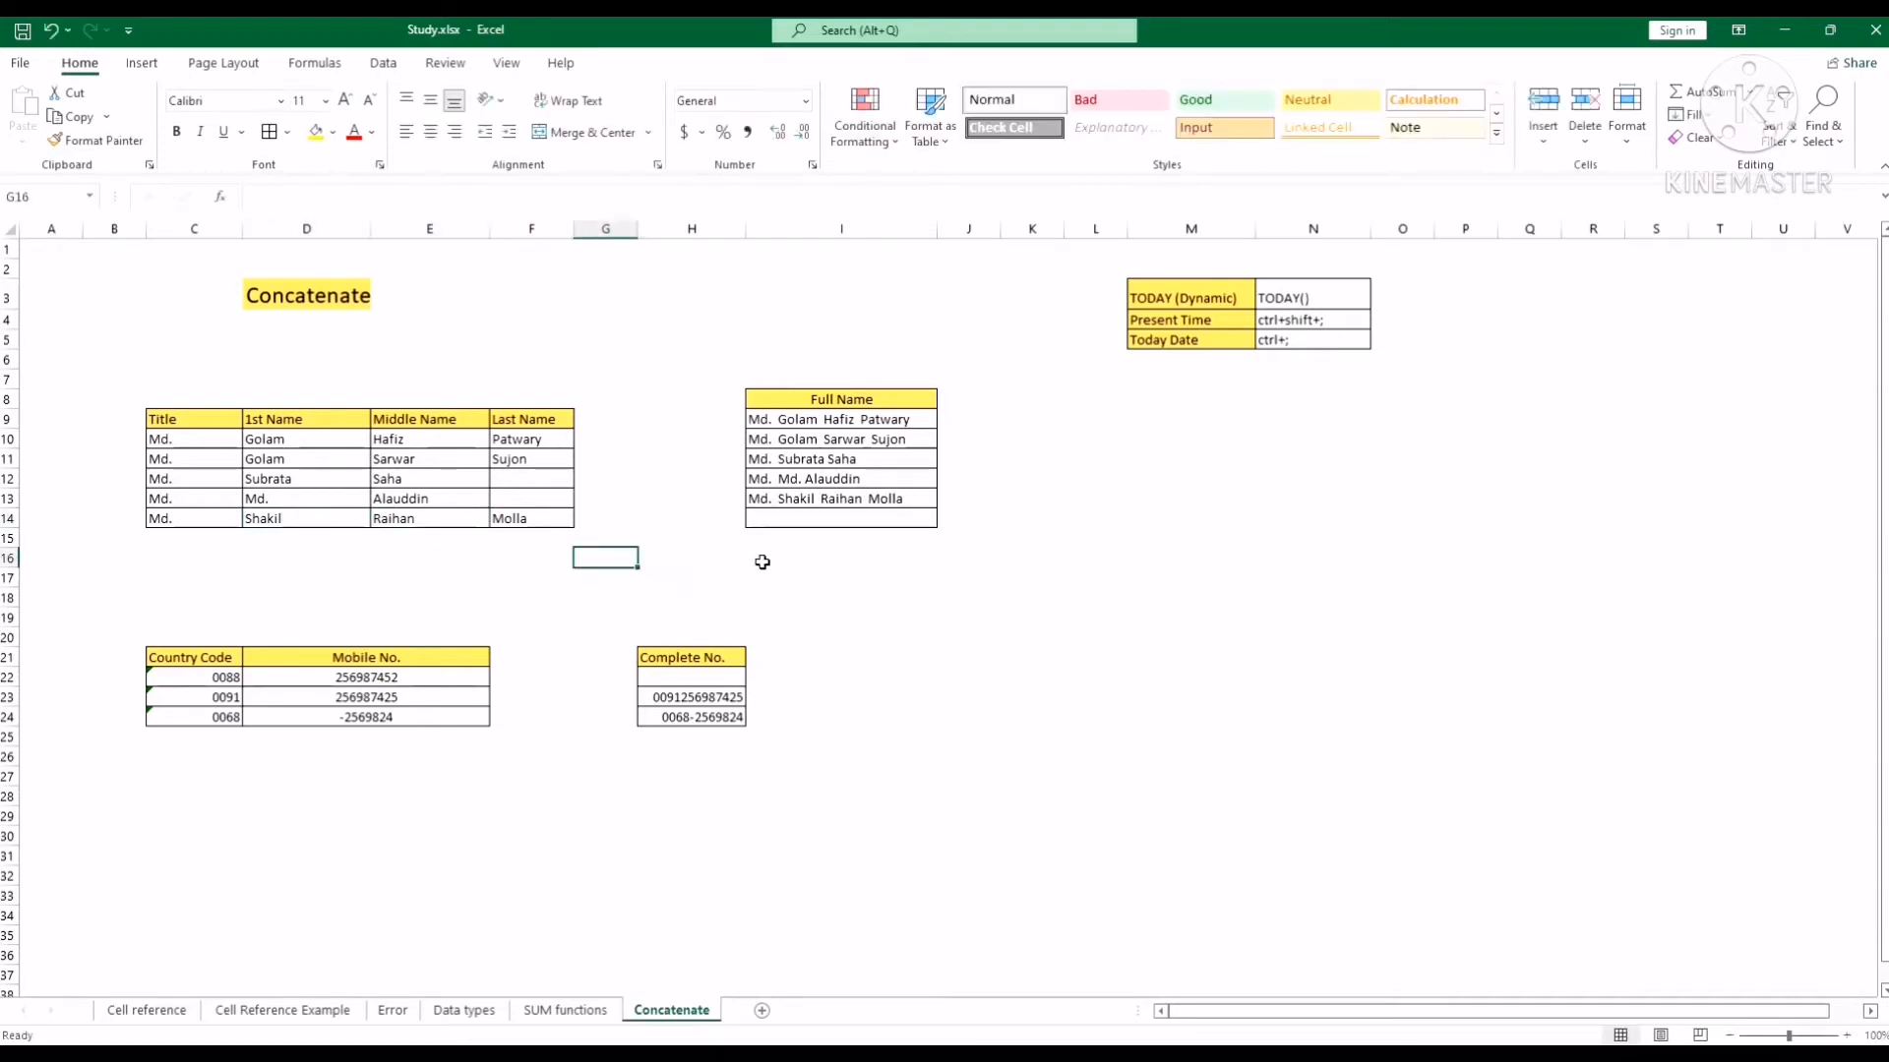
left_click(1021, 562)
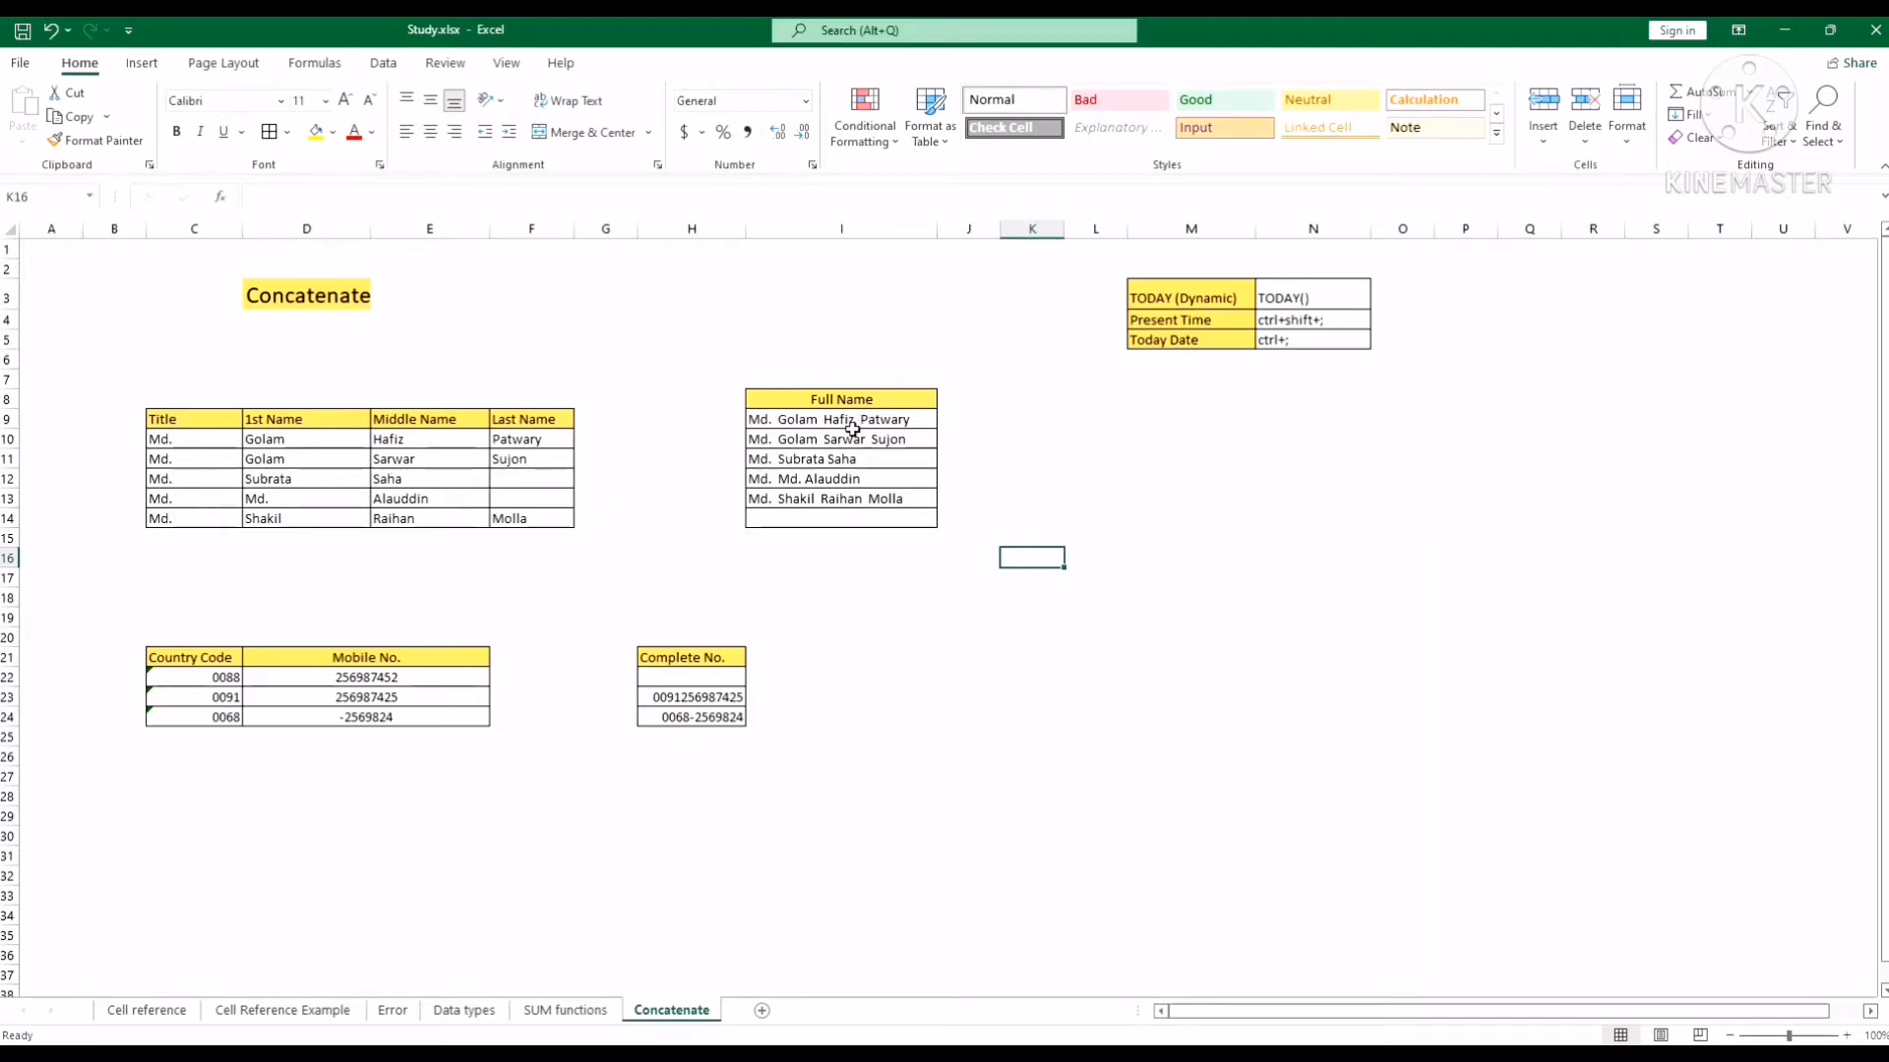
key("Up")
key("Up")
key("Up")
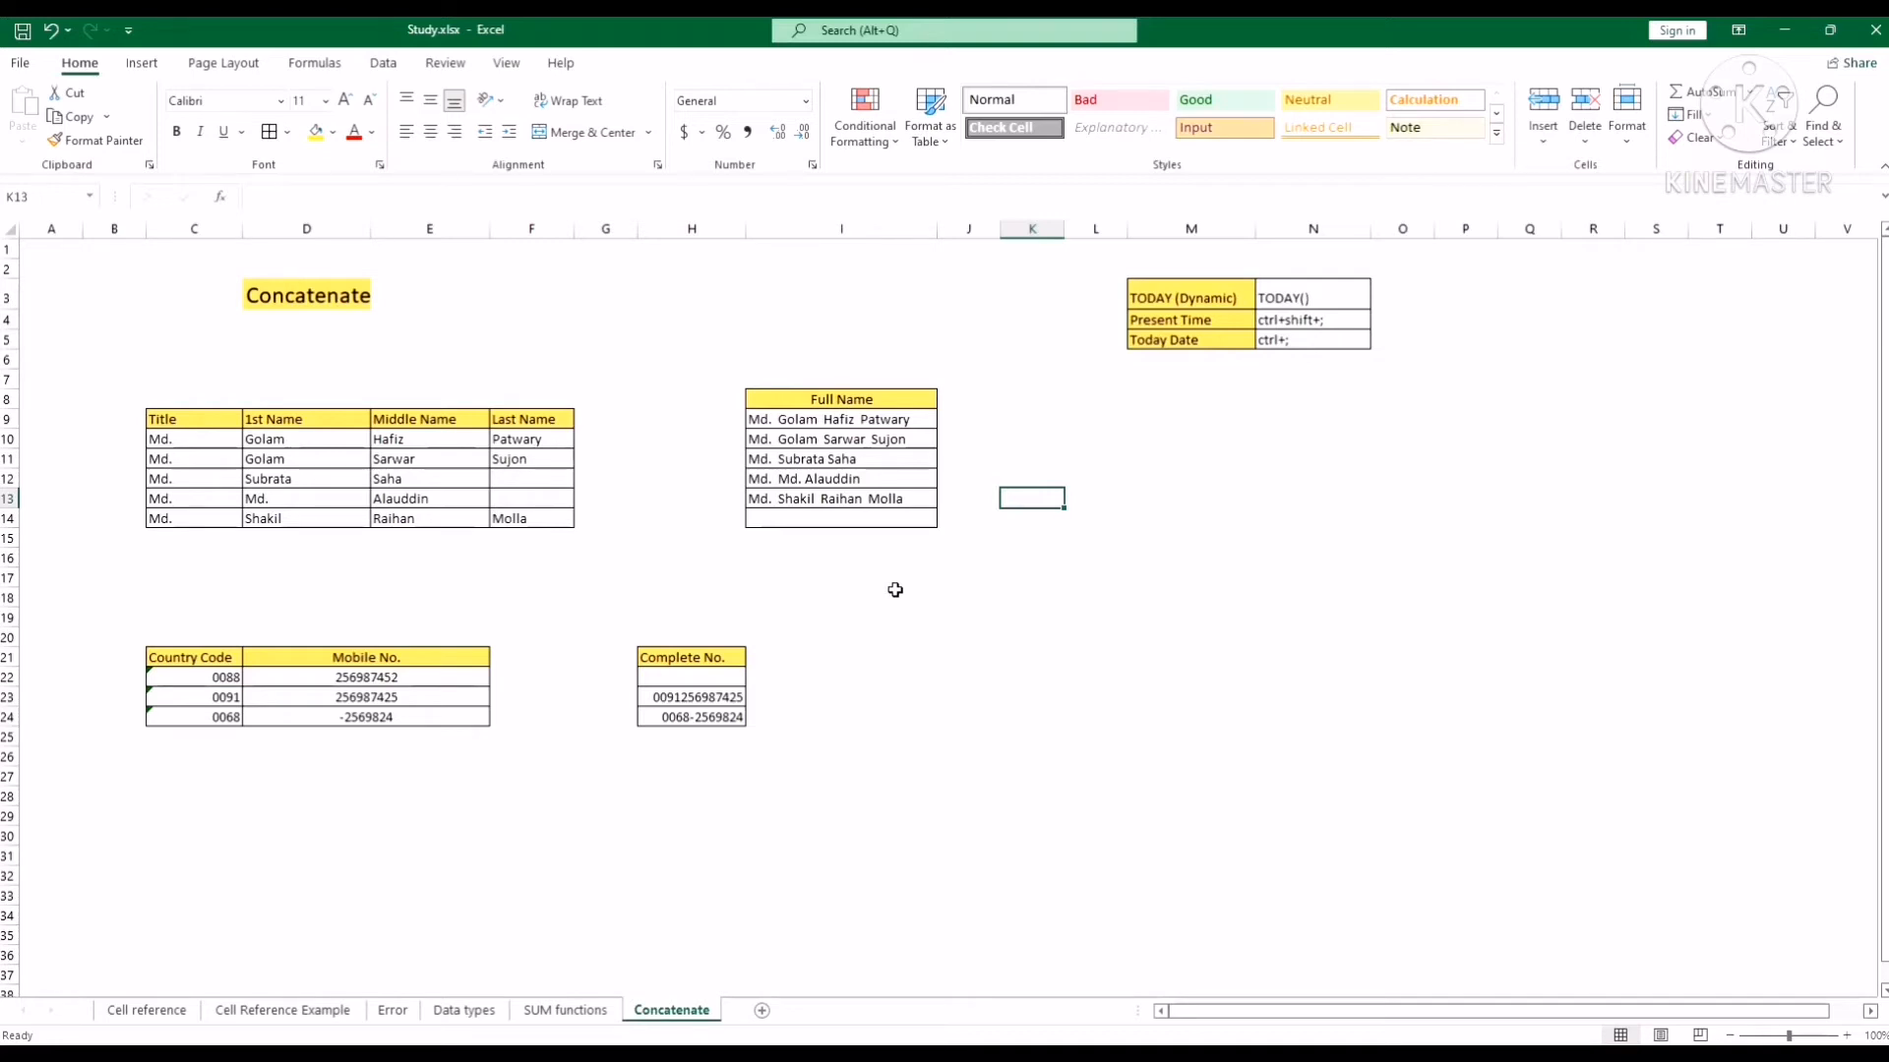
Delete the old complete numbers in H23:H24 and check the country code in C22.
left_click(889, 593)
left_click(458, 735)
left_click(855, 737)
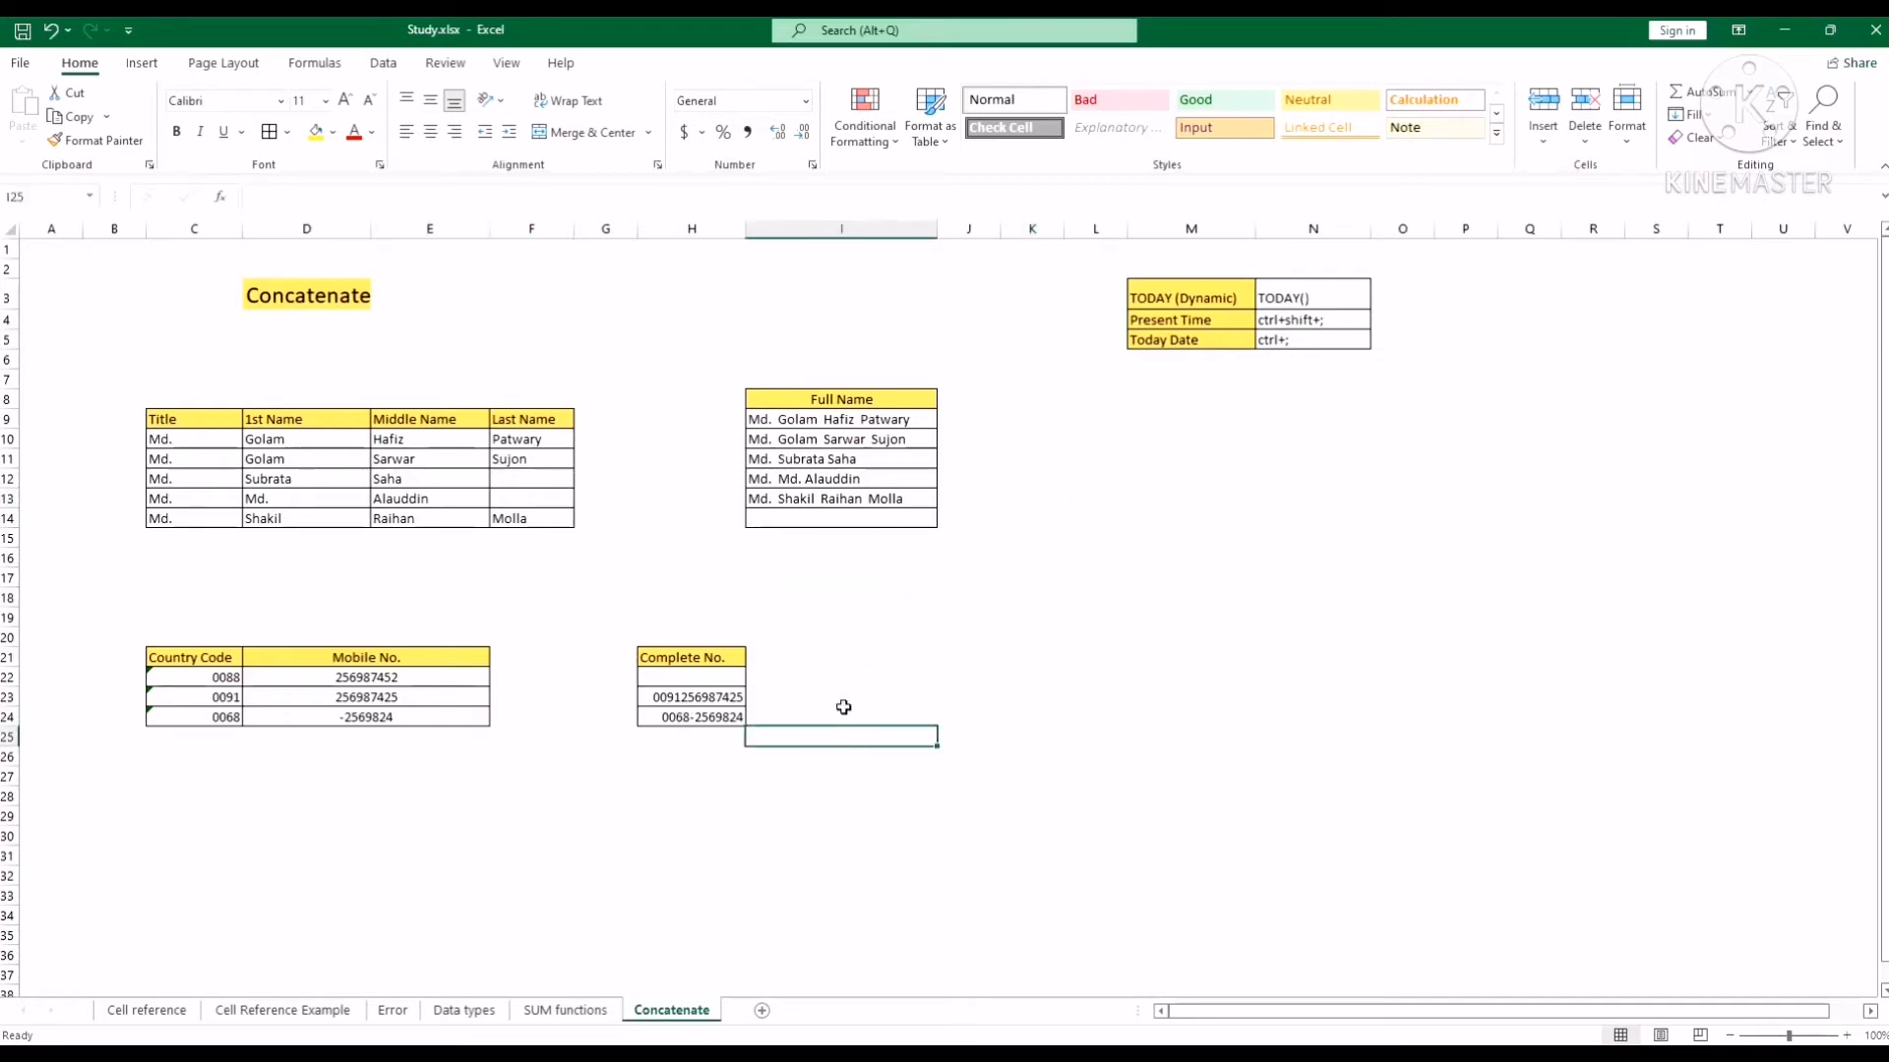
left_click(472, 792)
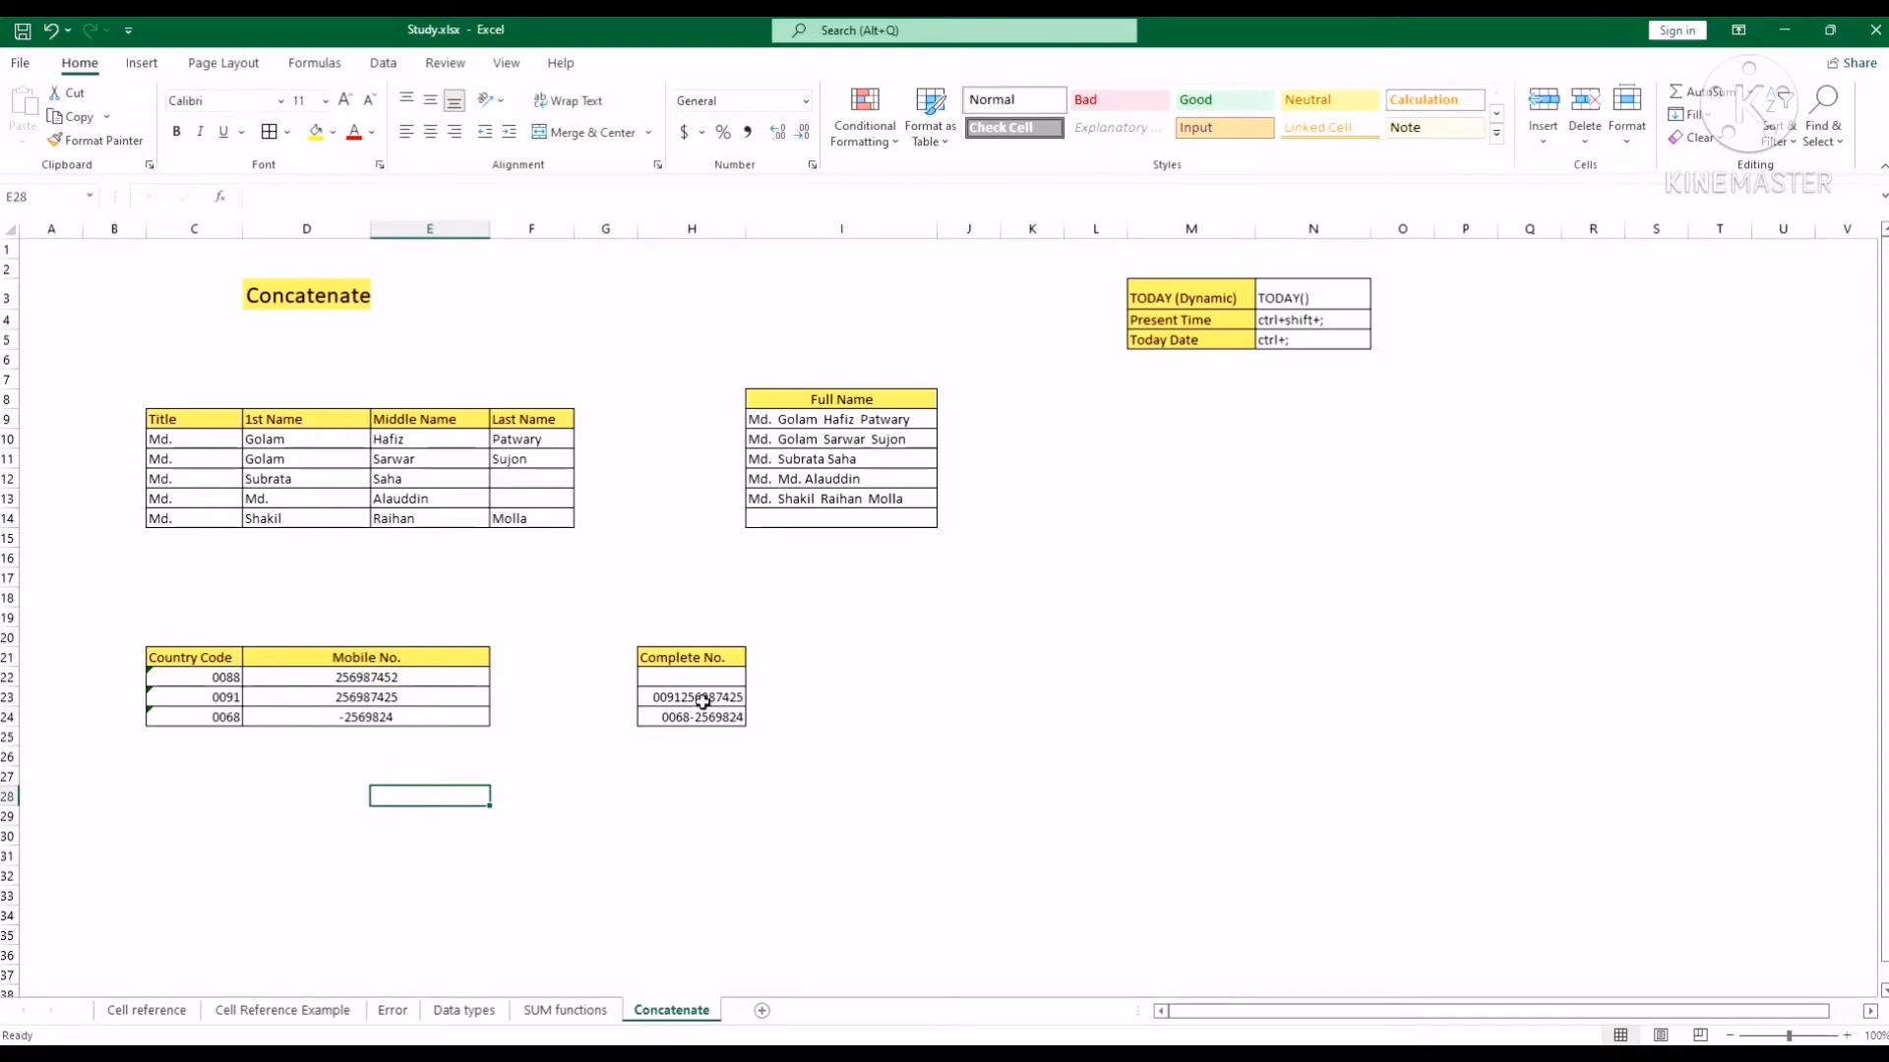
left_click_drag(701, 698, 705, 718)
key("Delete")
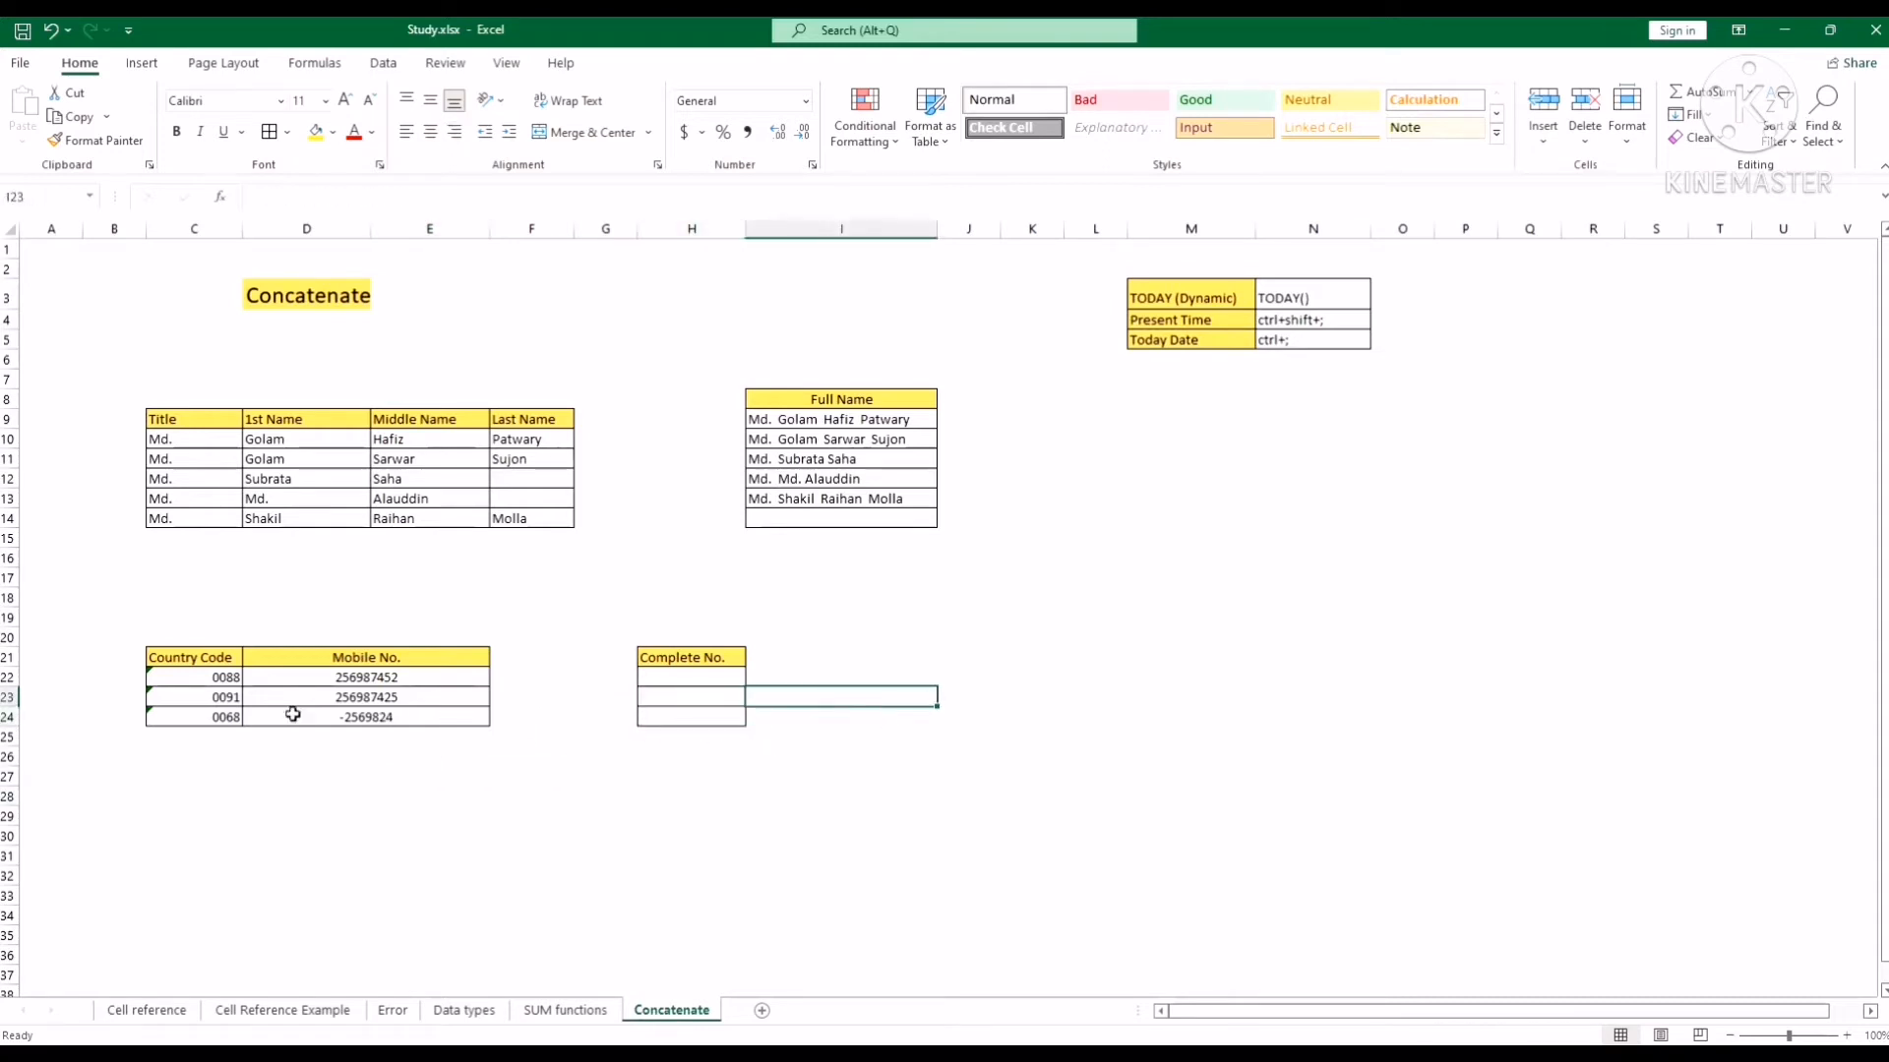
left_click(224, 679)
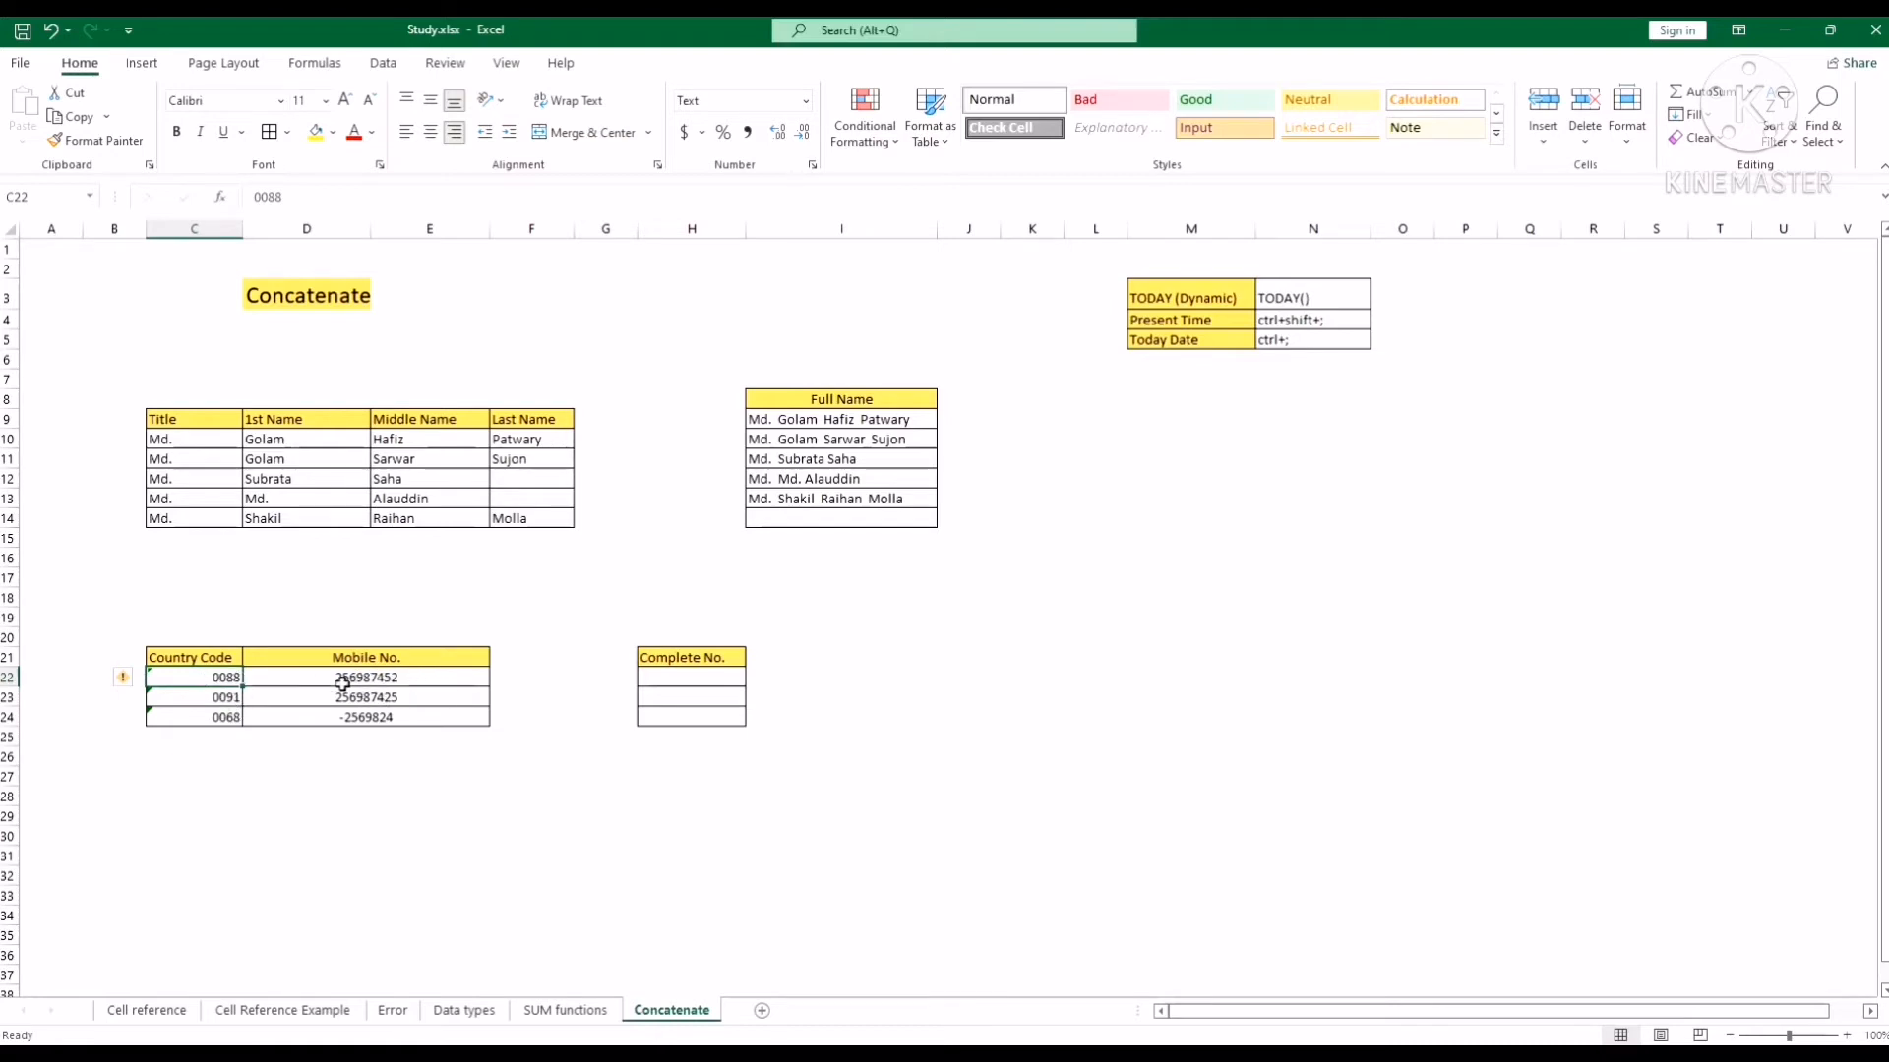
Start a CONCATENATE formula in H22, correcting the mistyped function name.
left_click(676, 675)
left_click(743, 195)
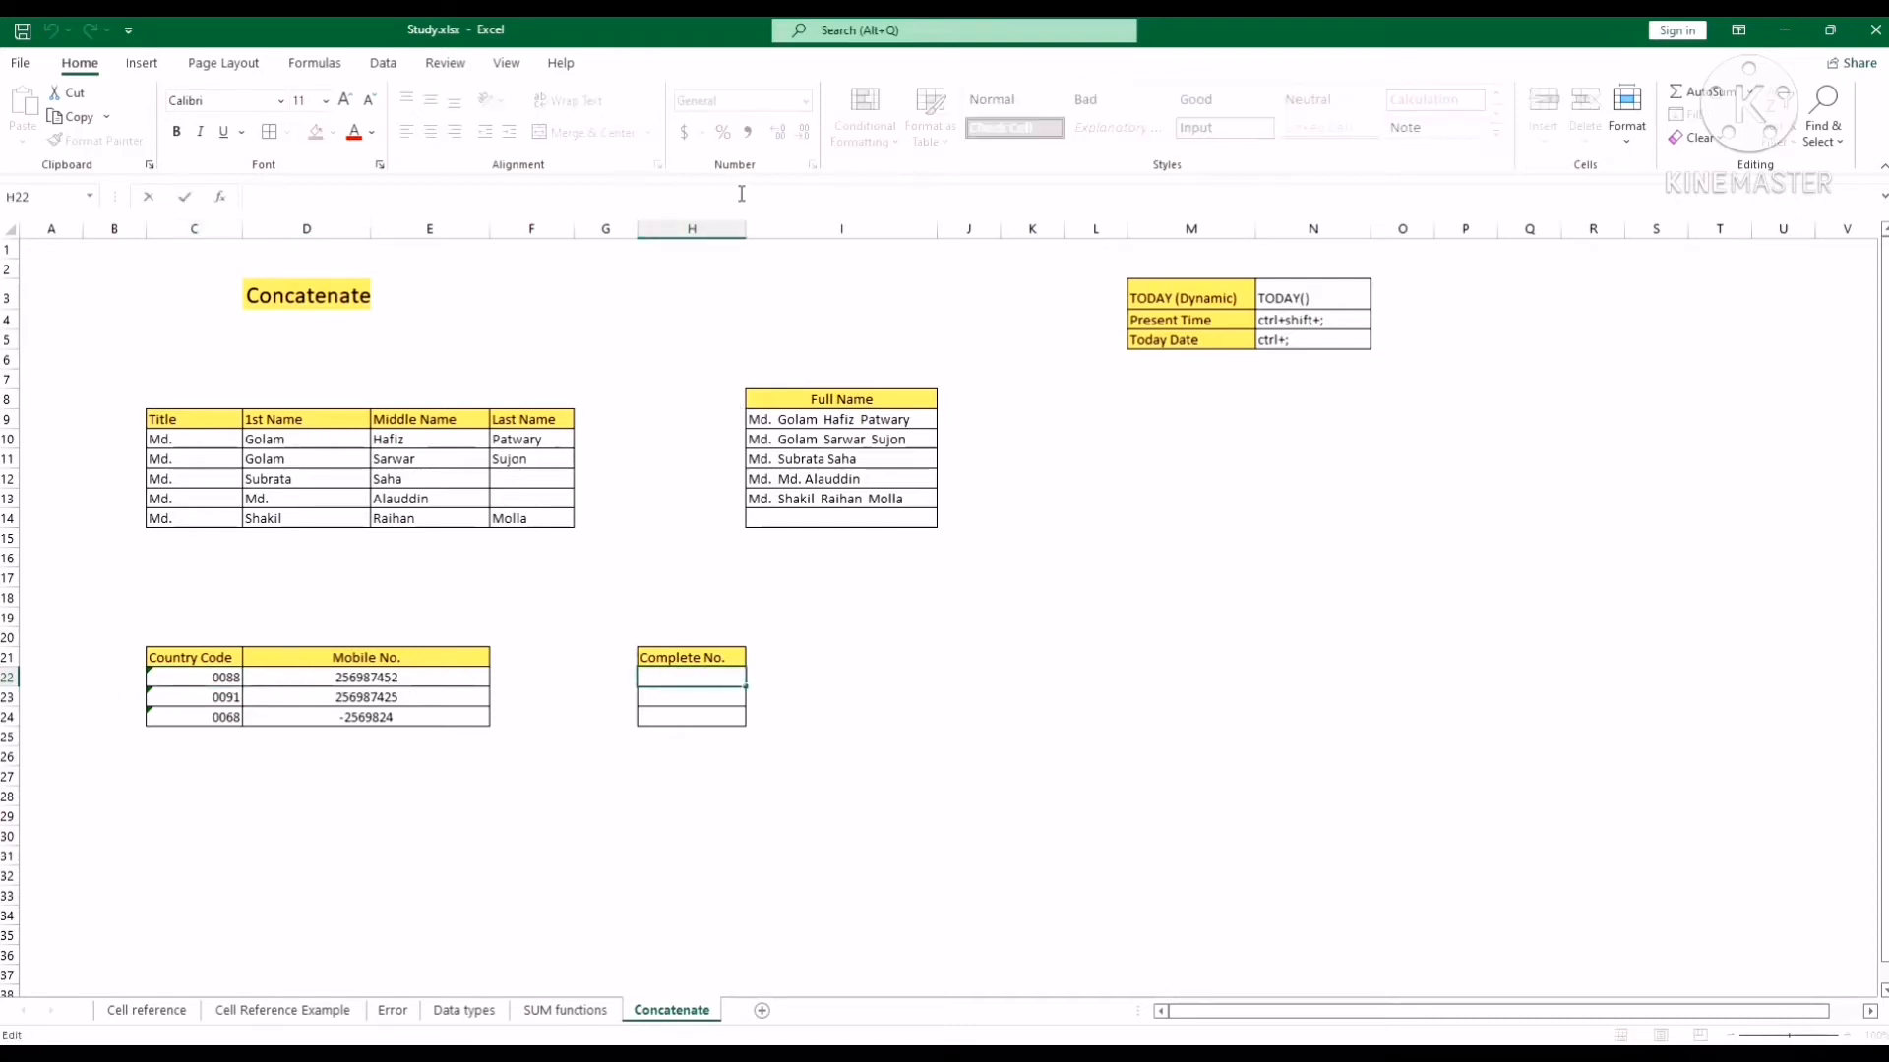
type("=cocat")
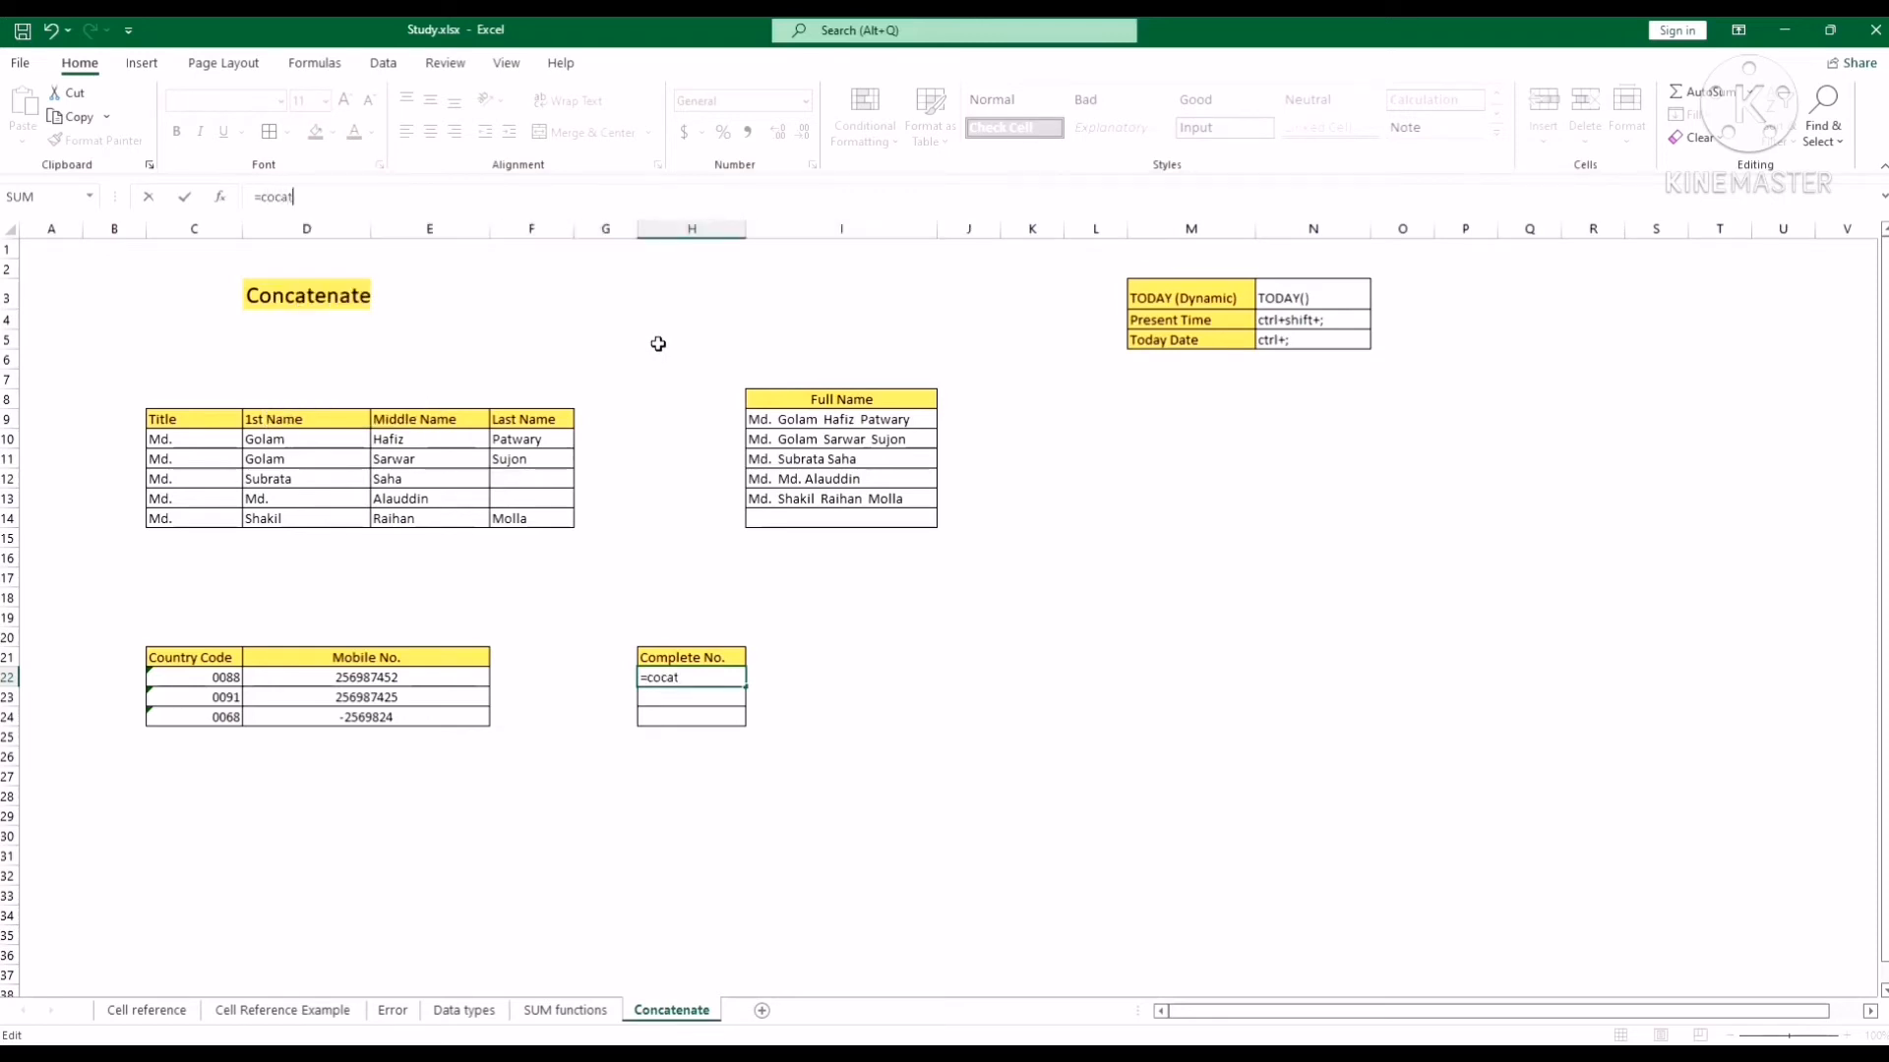
type("e")
key("BackSpace")
key("BackSpace")
type("b")
key("BackSpace")
type("nc")
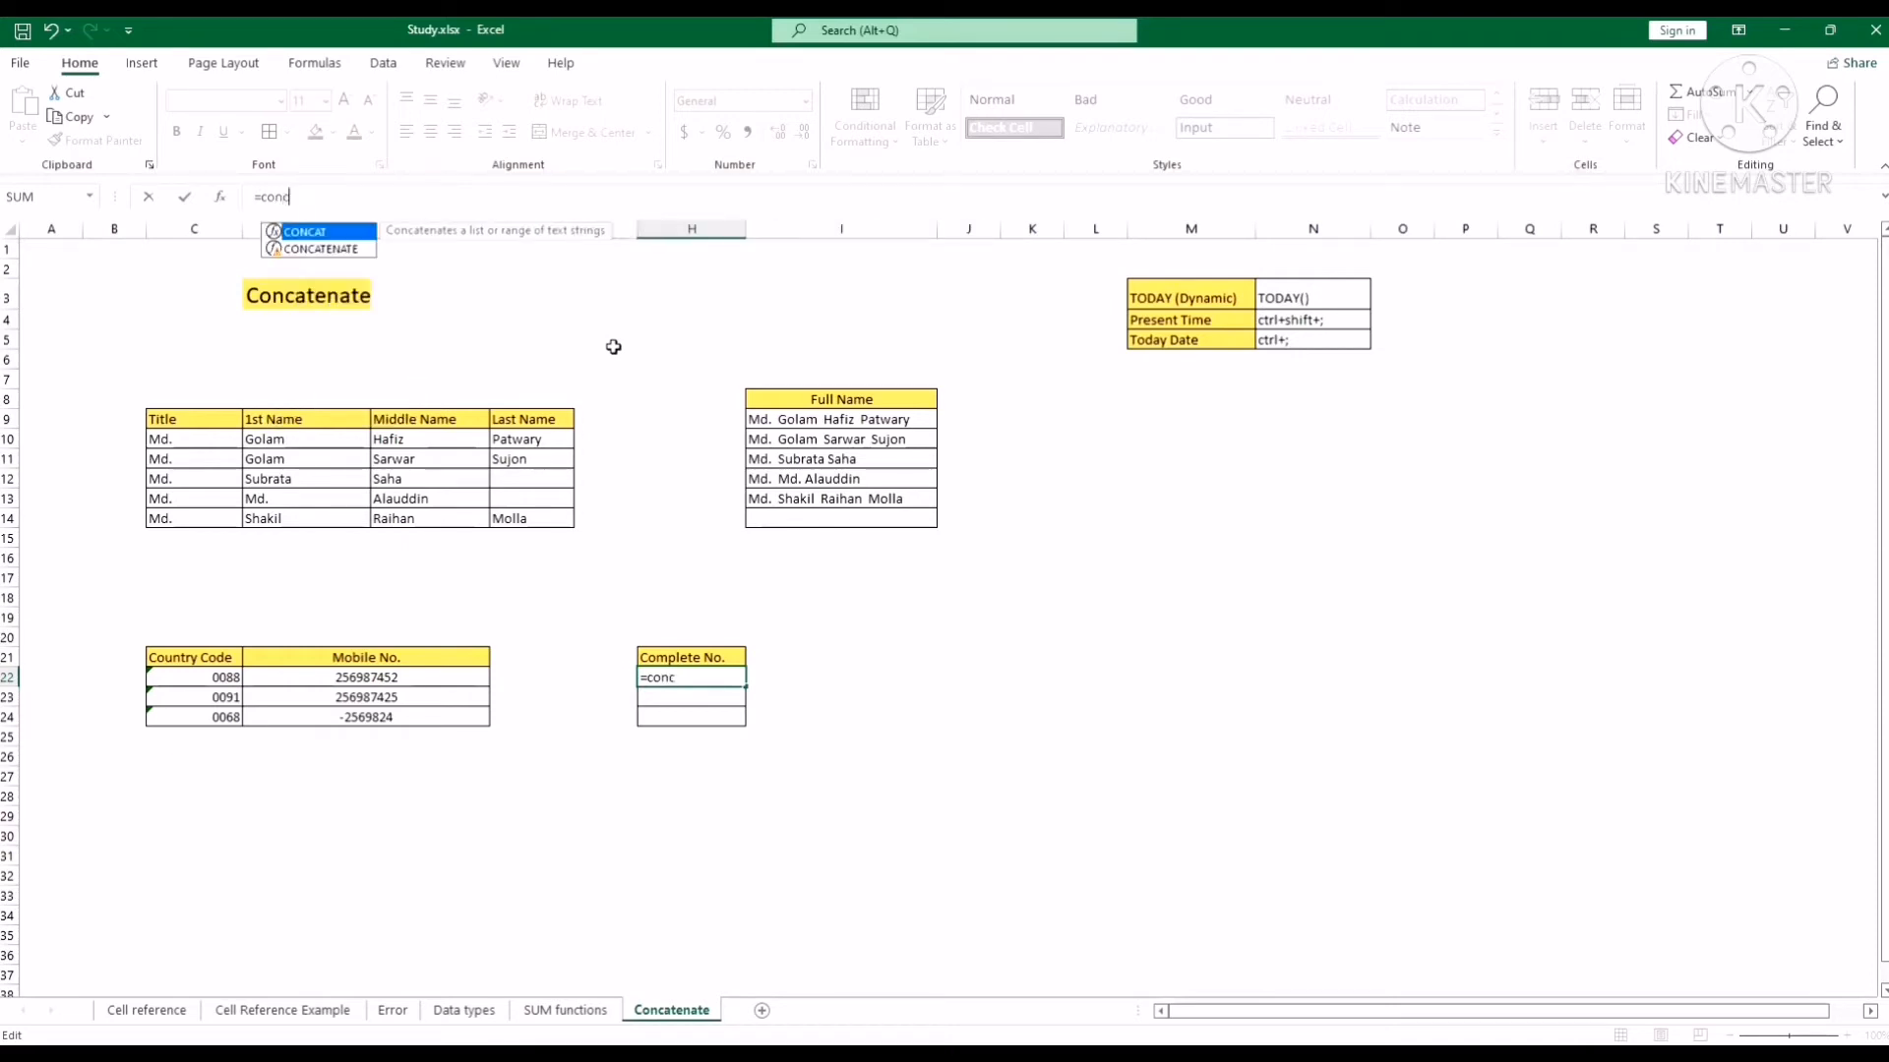
key("Down")
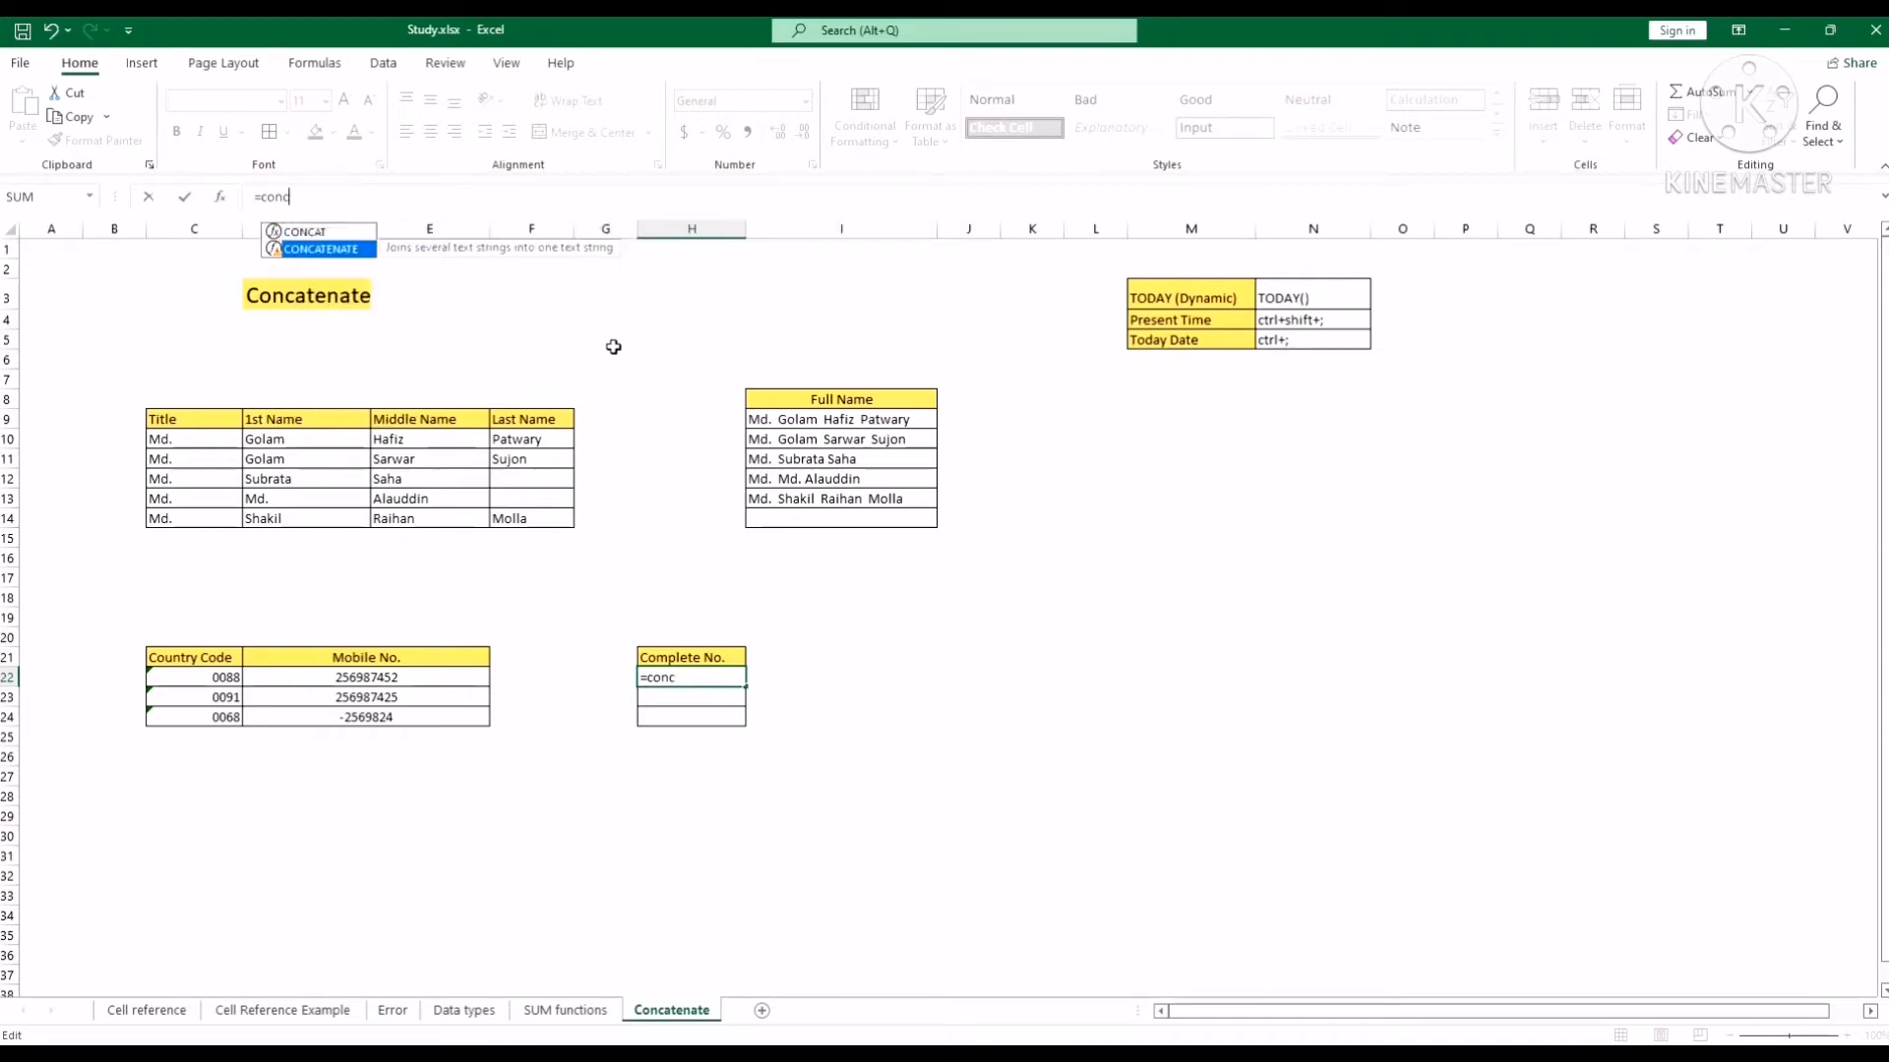
key("Tab")
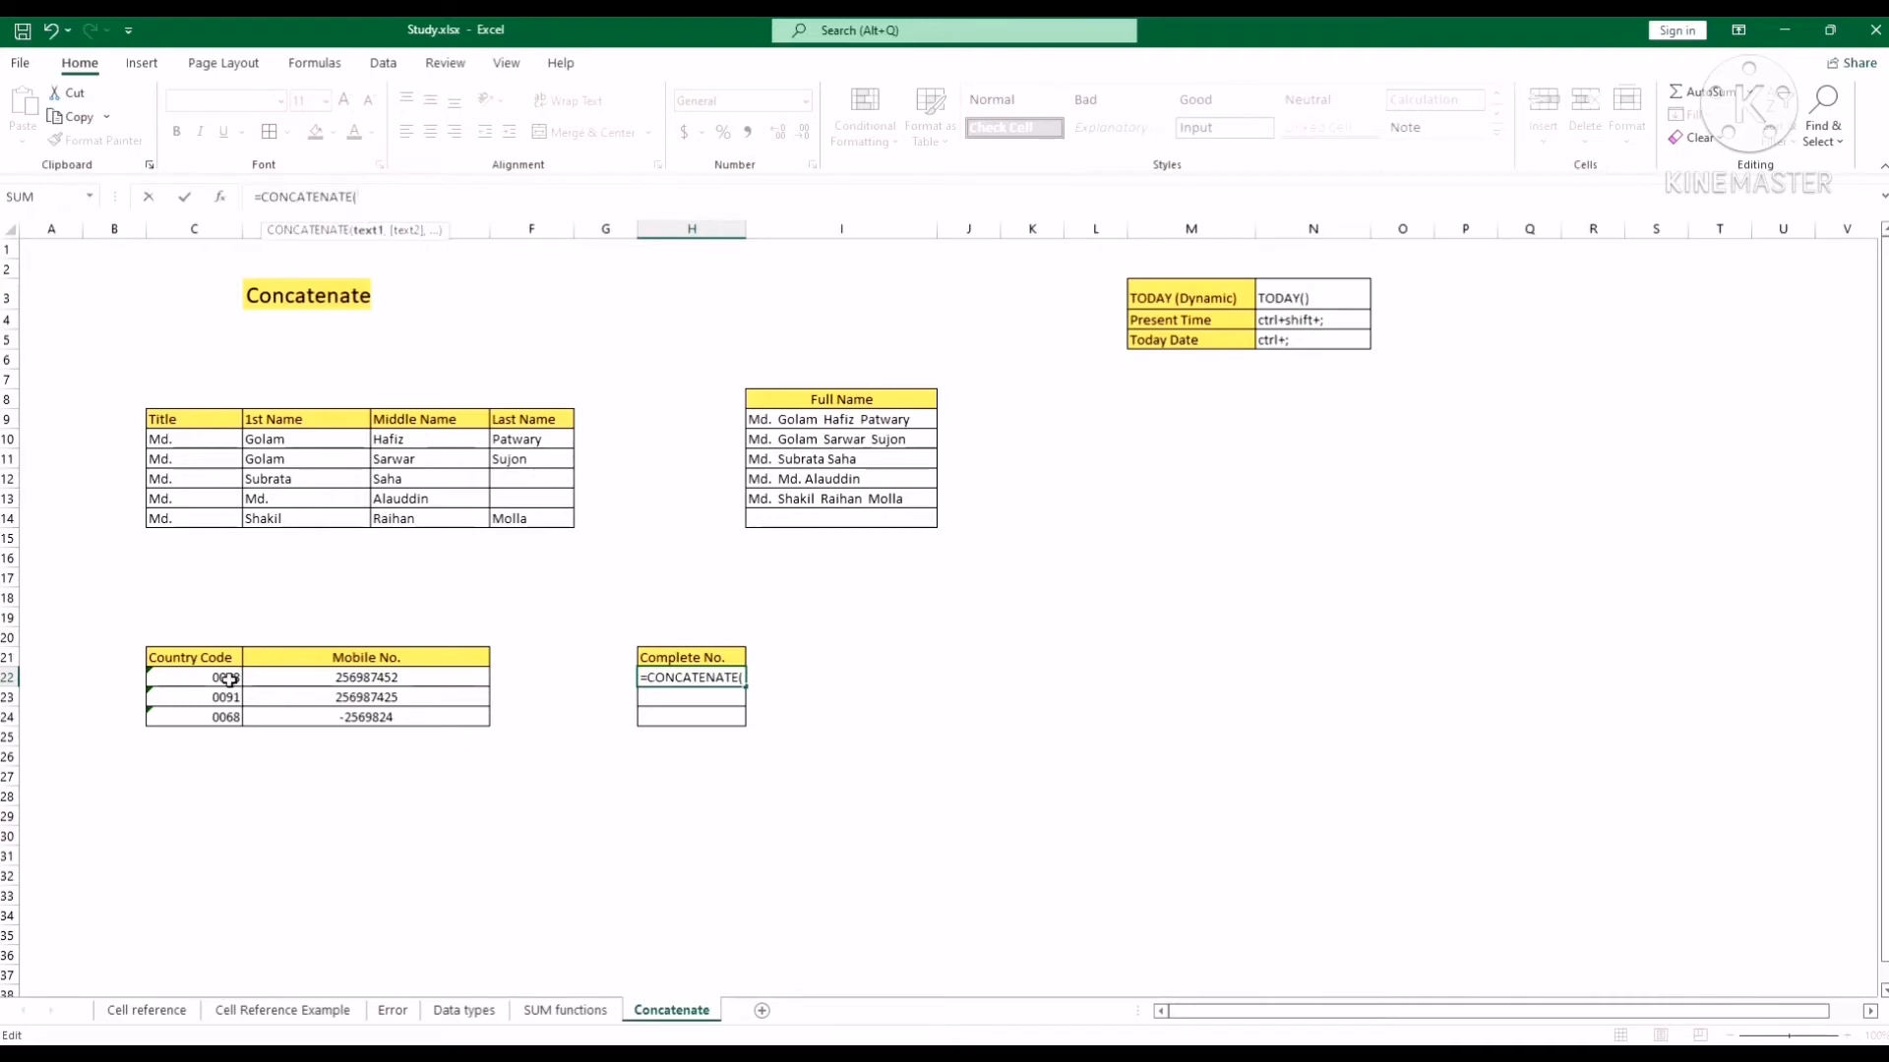
left_click(230, 679)
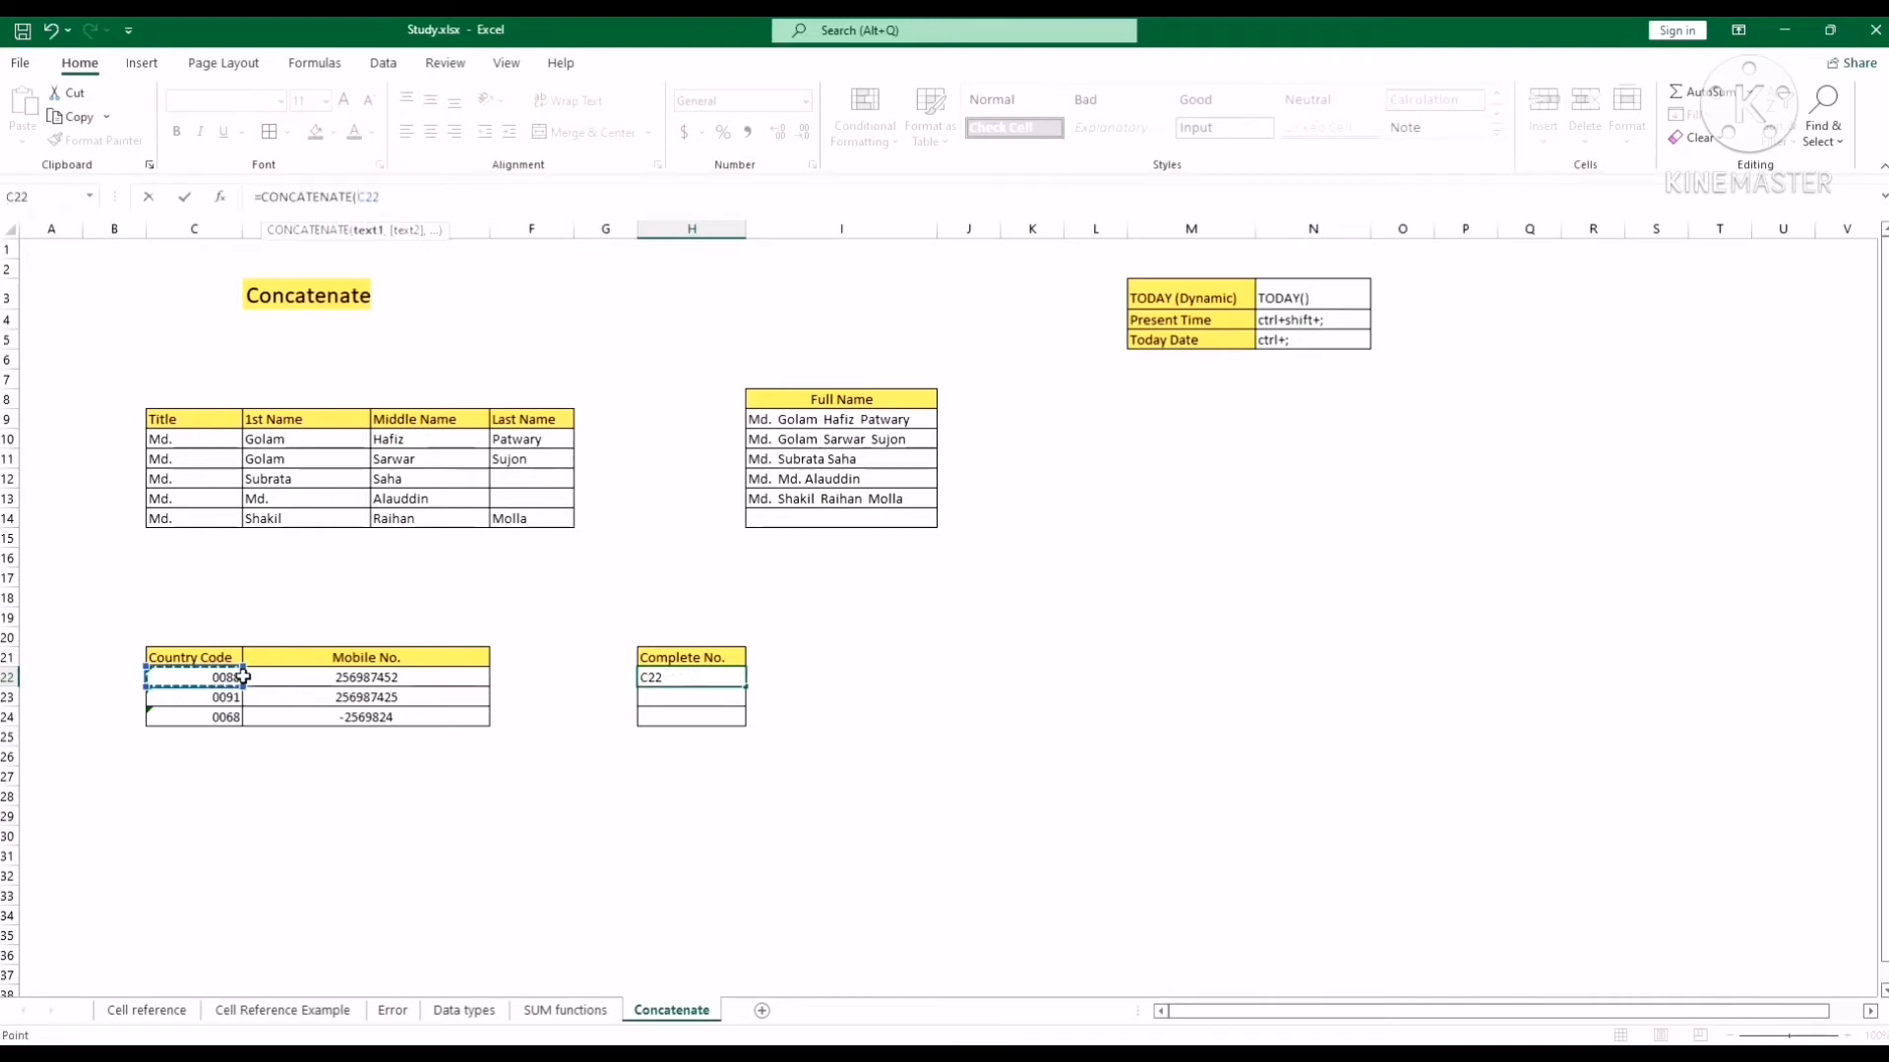
type(",")
left_click(365, 679)
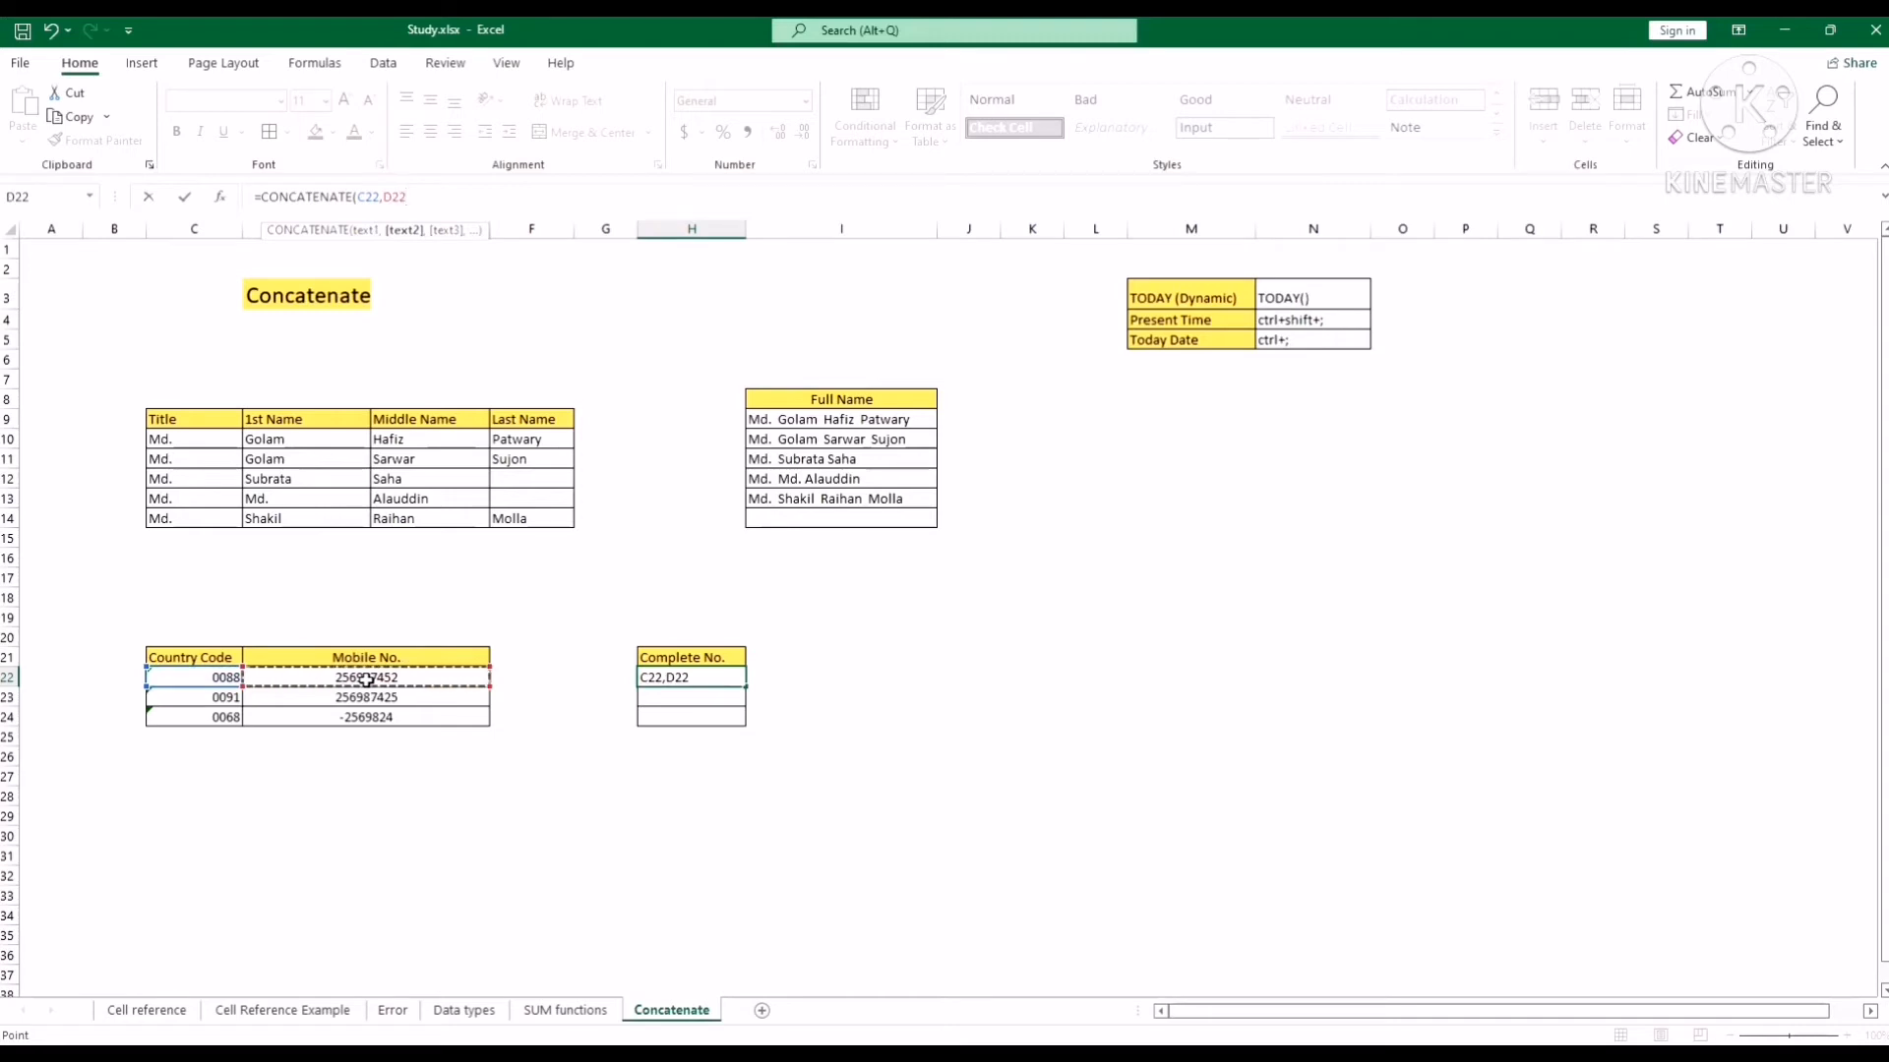
type(")")
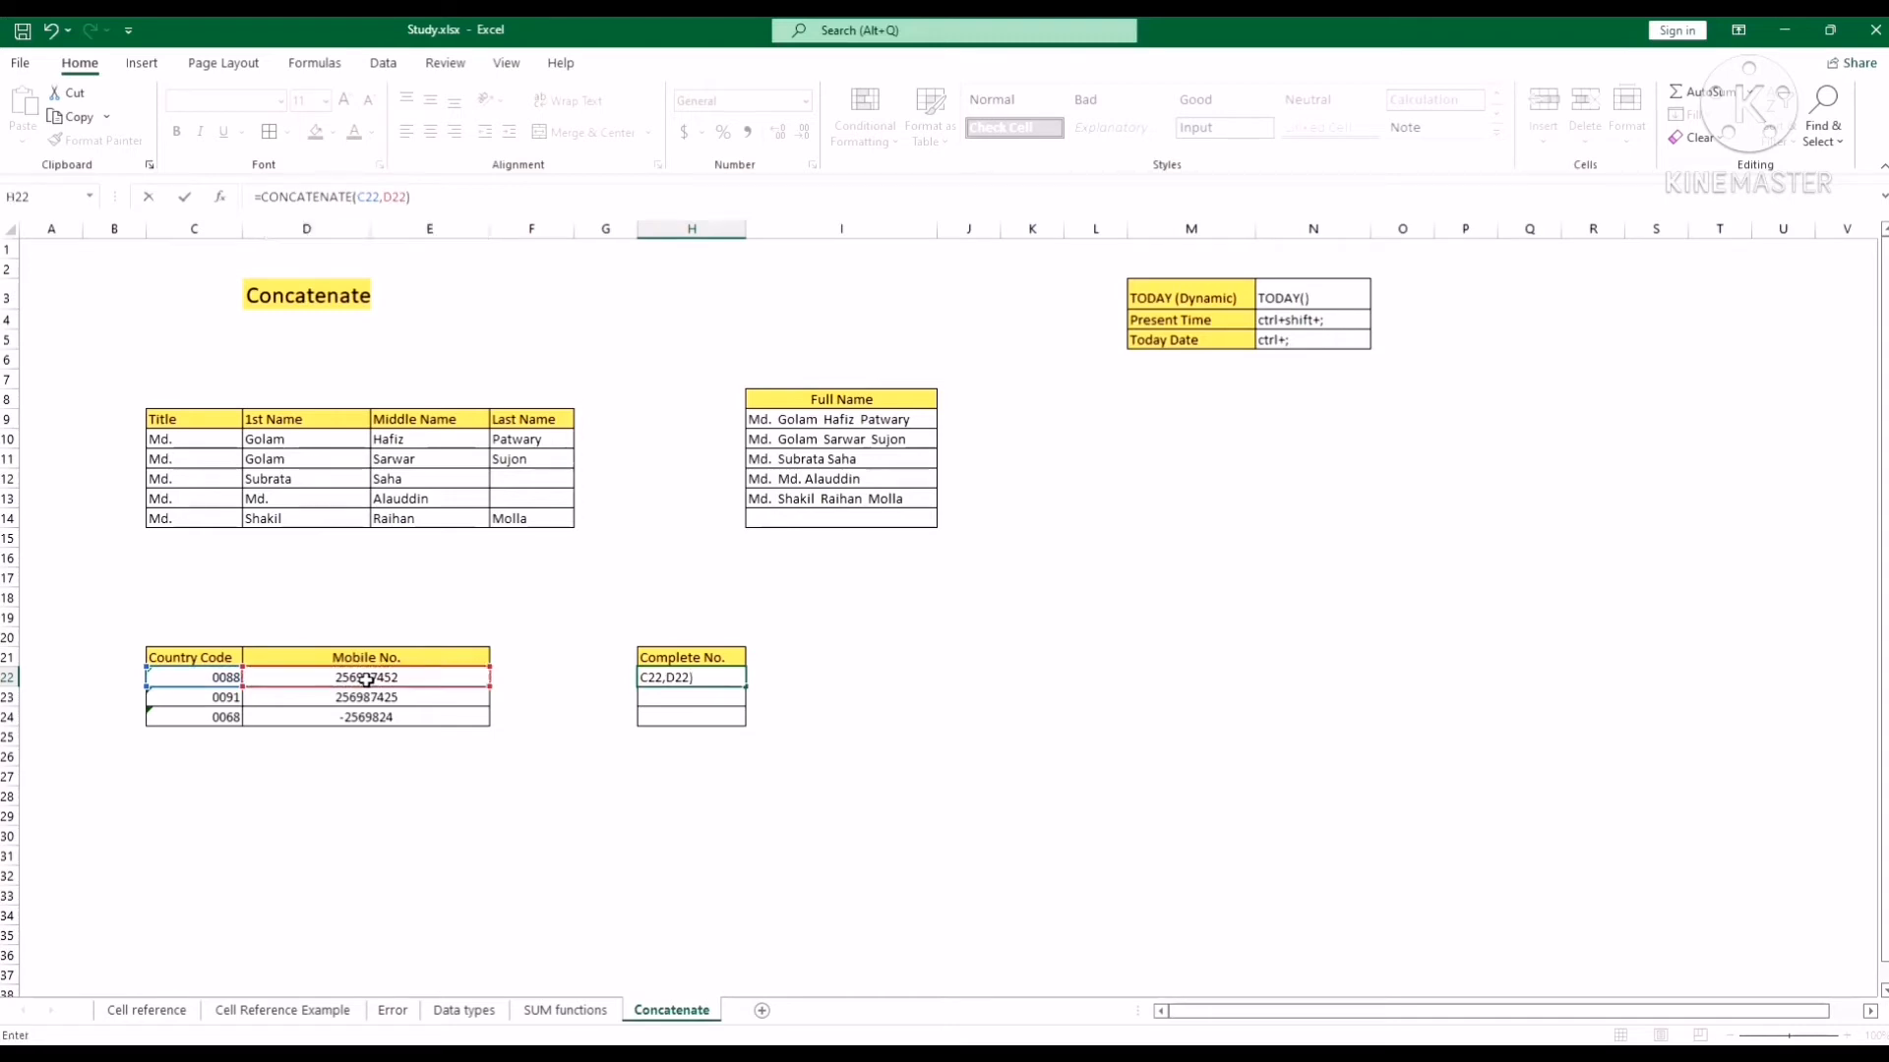
key("Return")
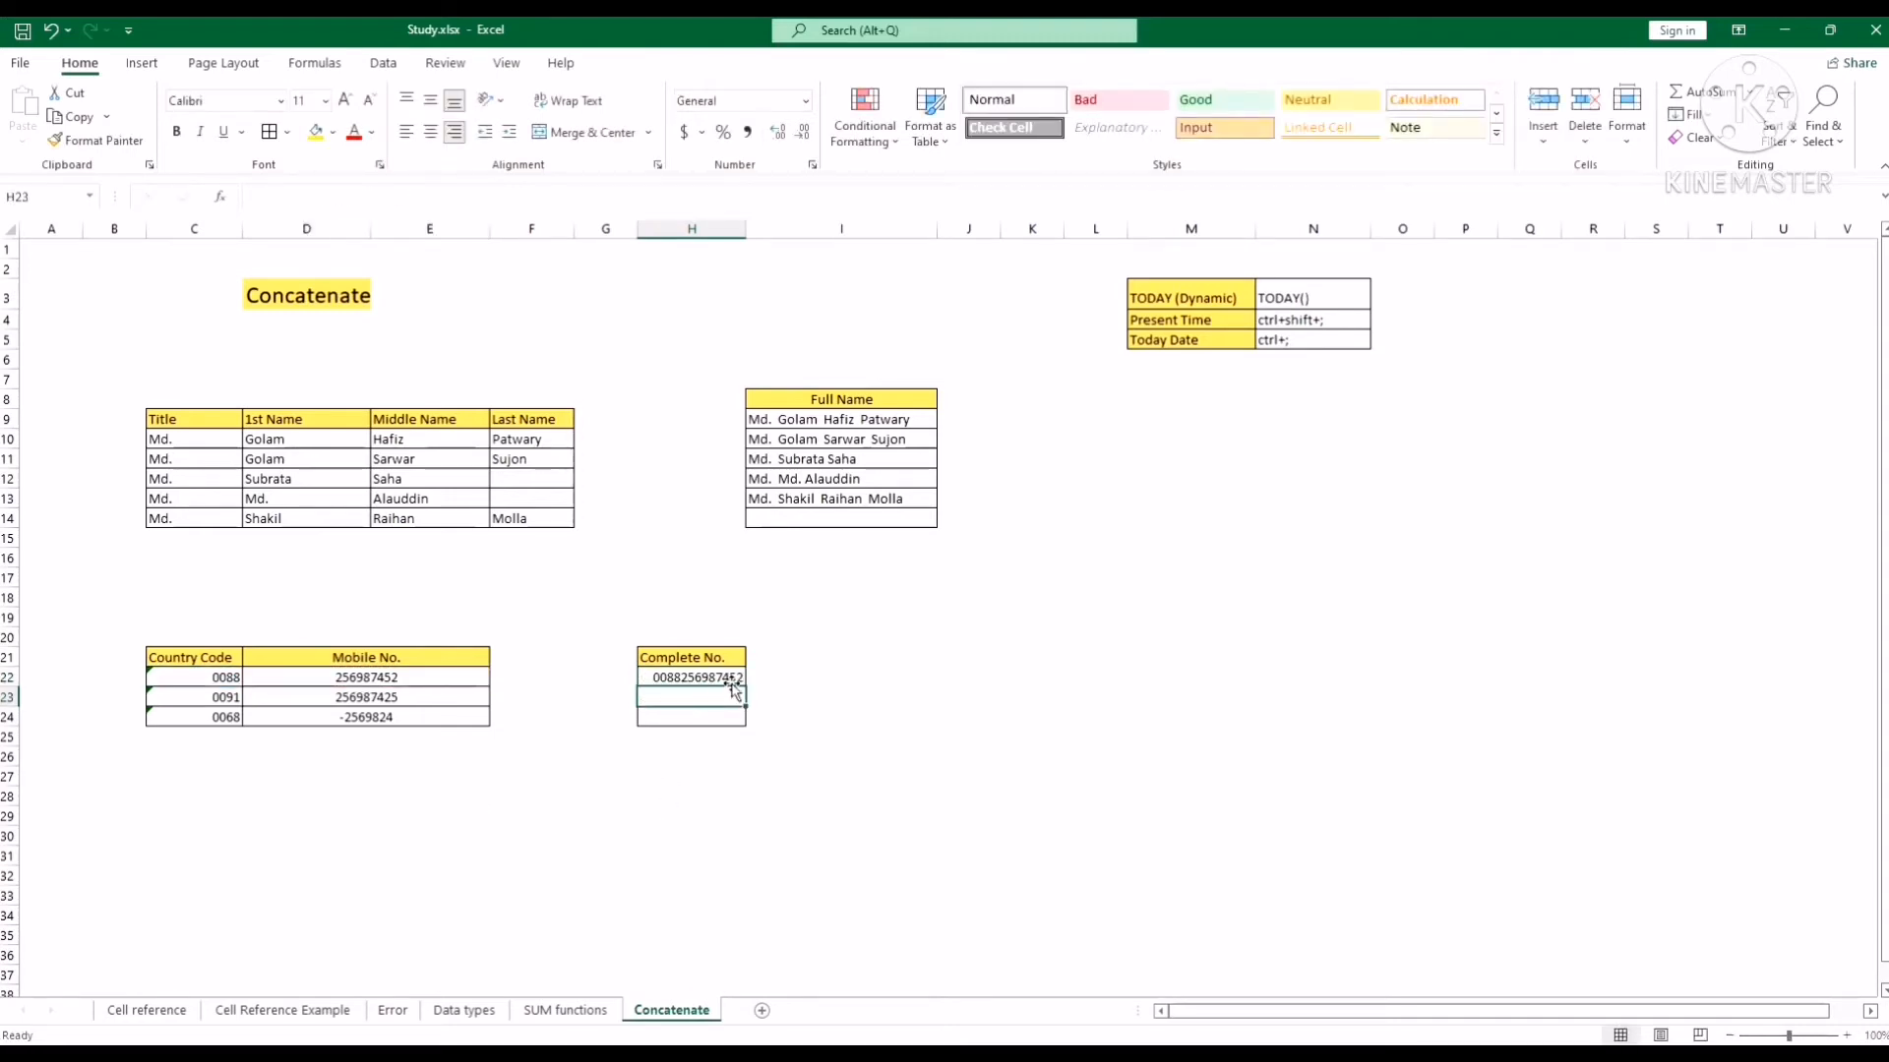
left_click(734, 679)
left_click_drag(745, 688, 743, 717)
left_click(874, 681)
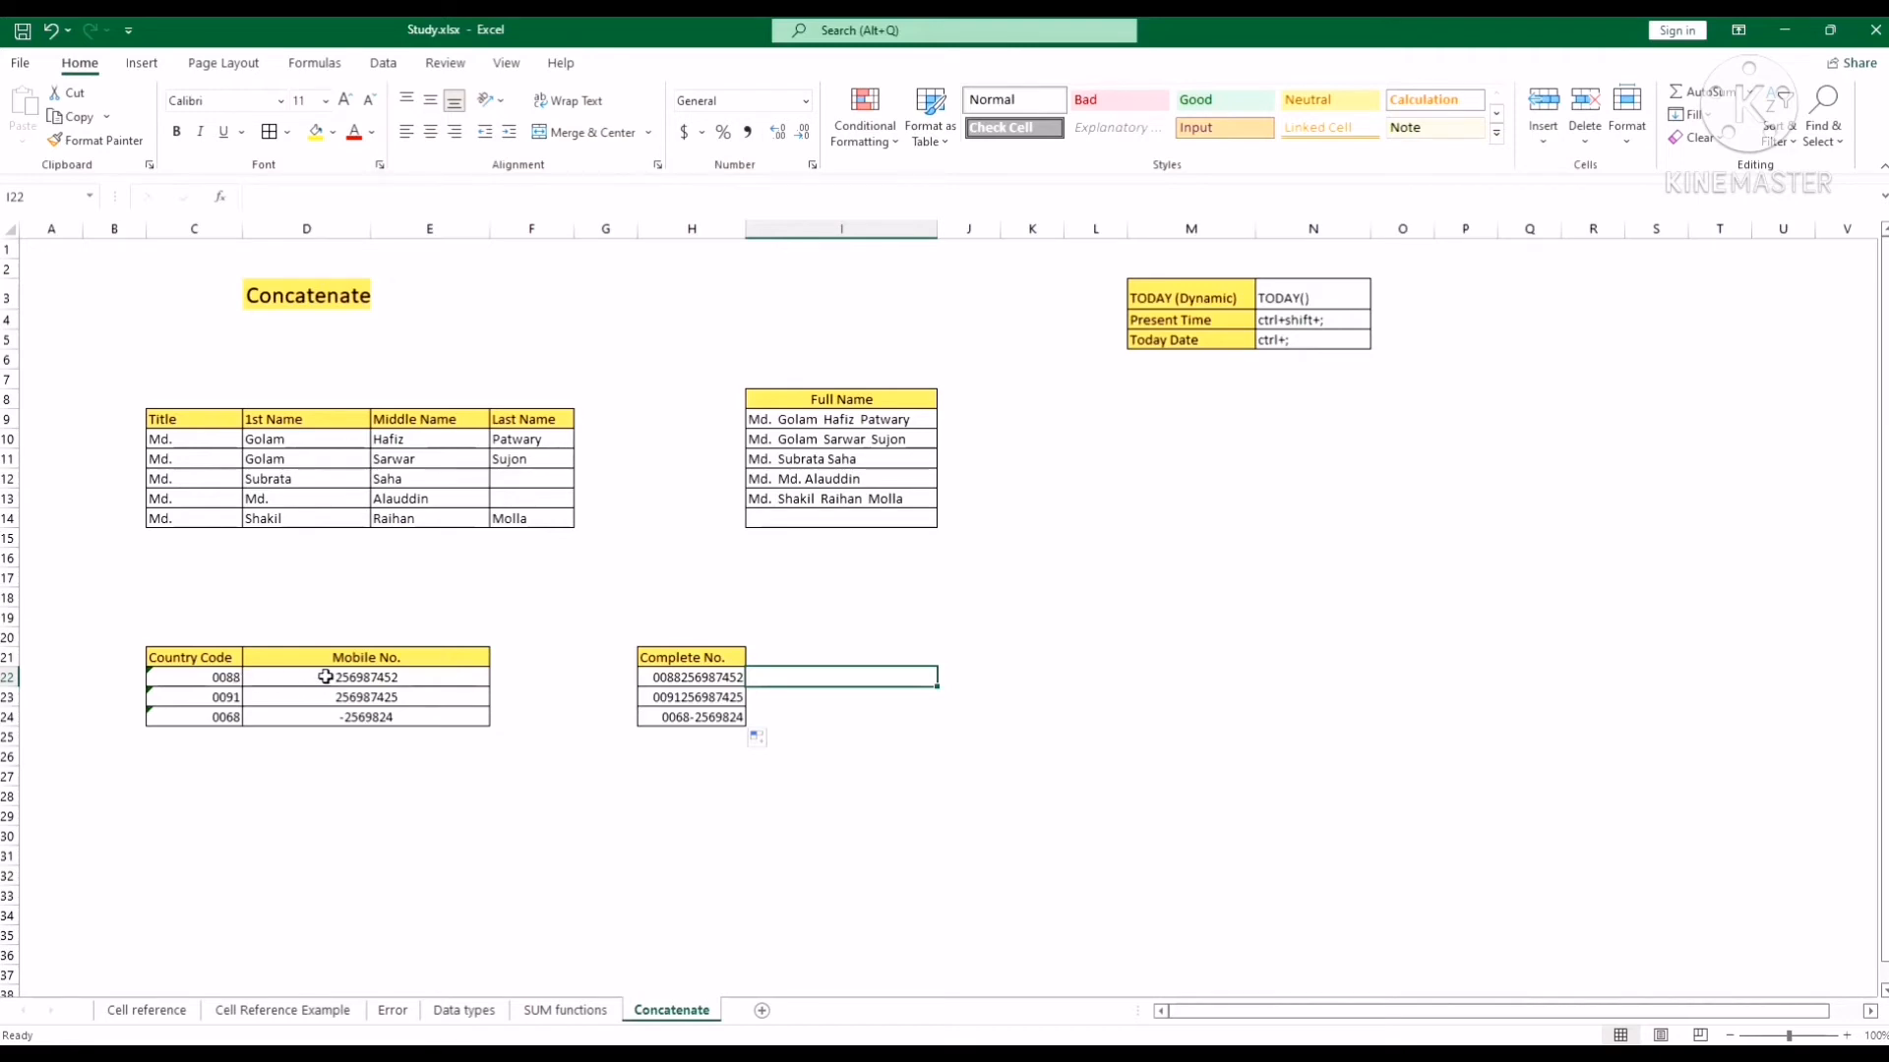
Prefix the mobile numbers in D22 and D23 with a dash.
double_click(340, 677)
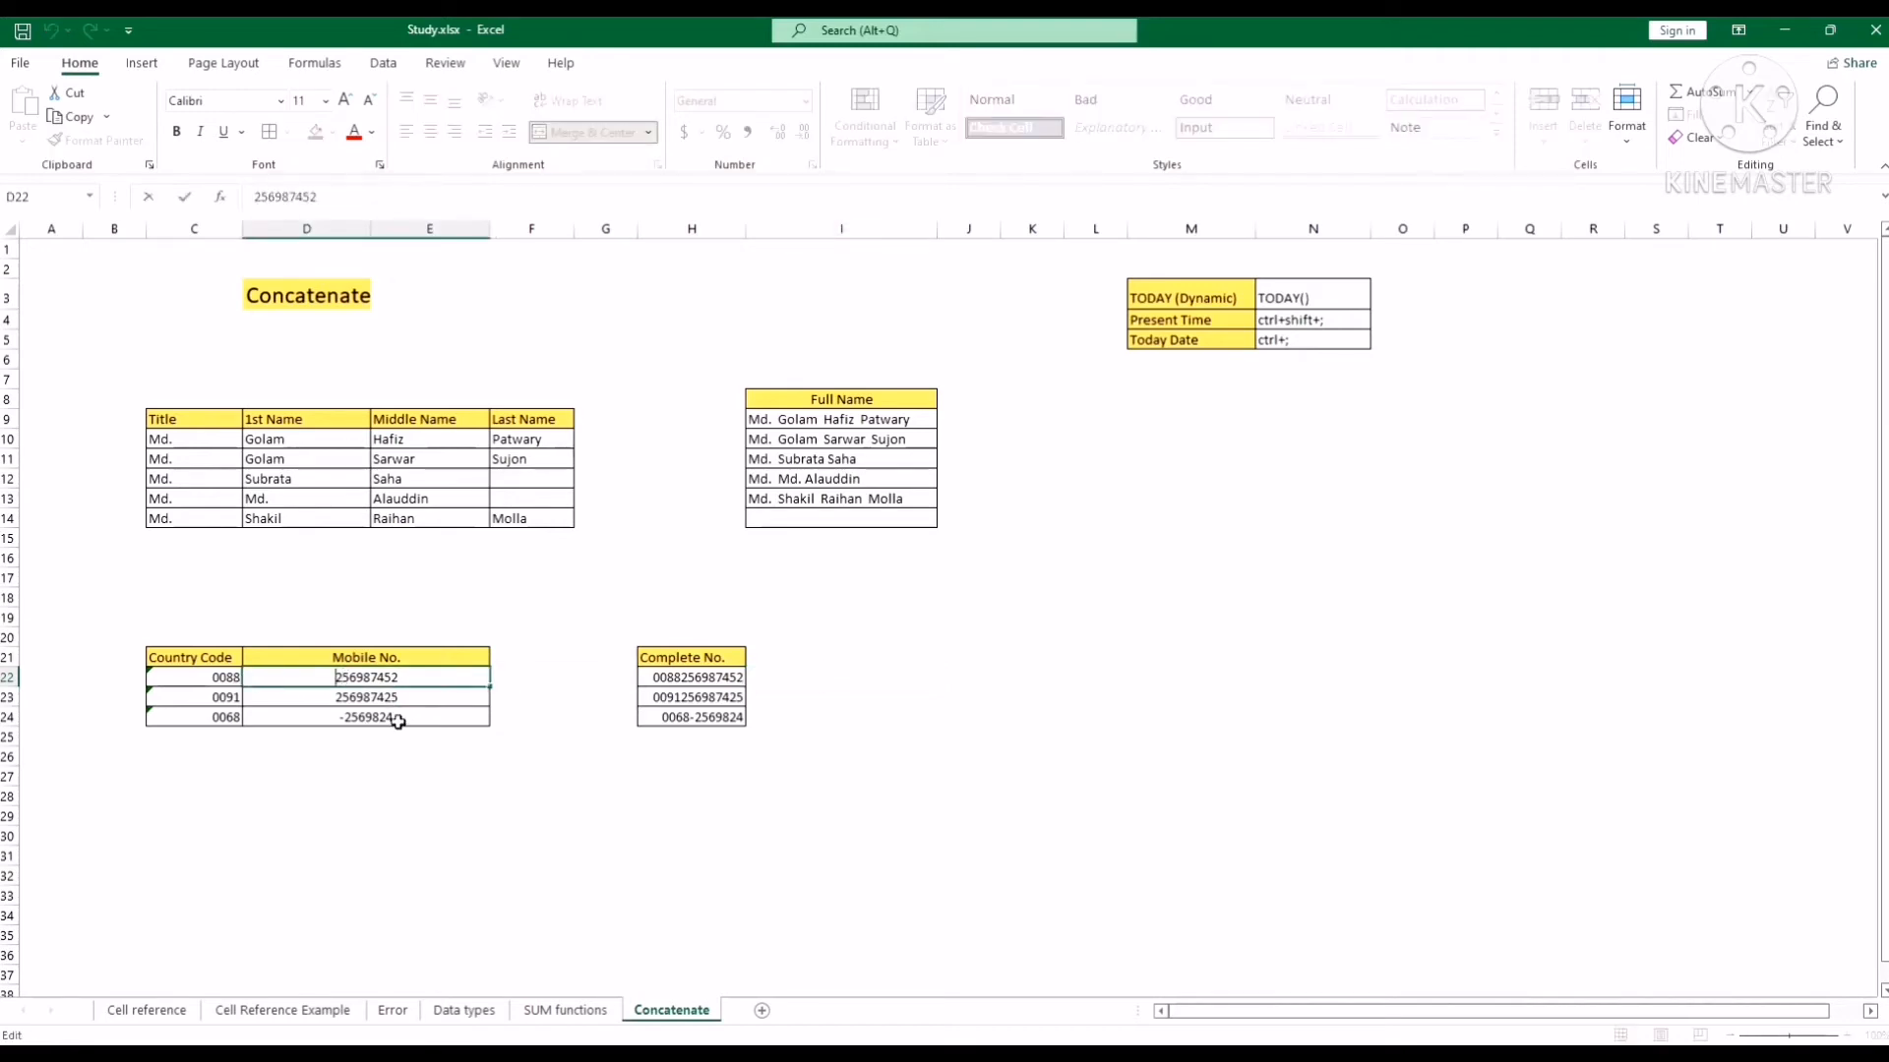
type("-")
key("Return")
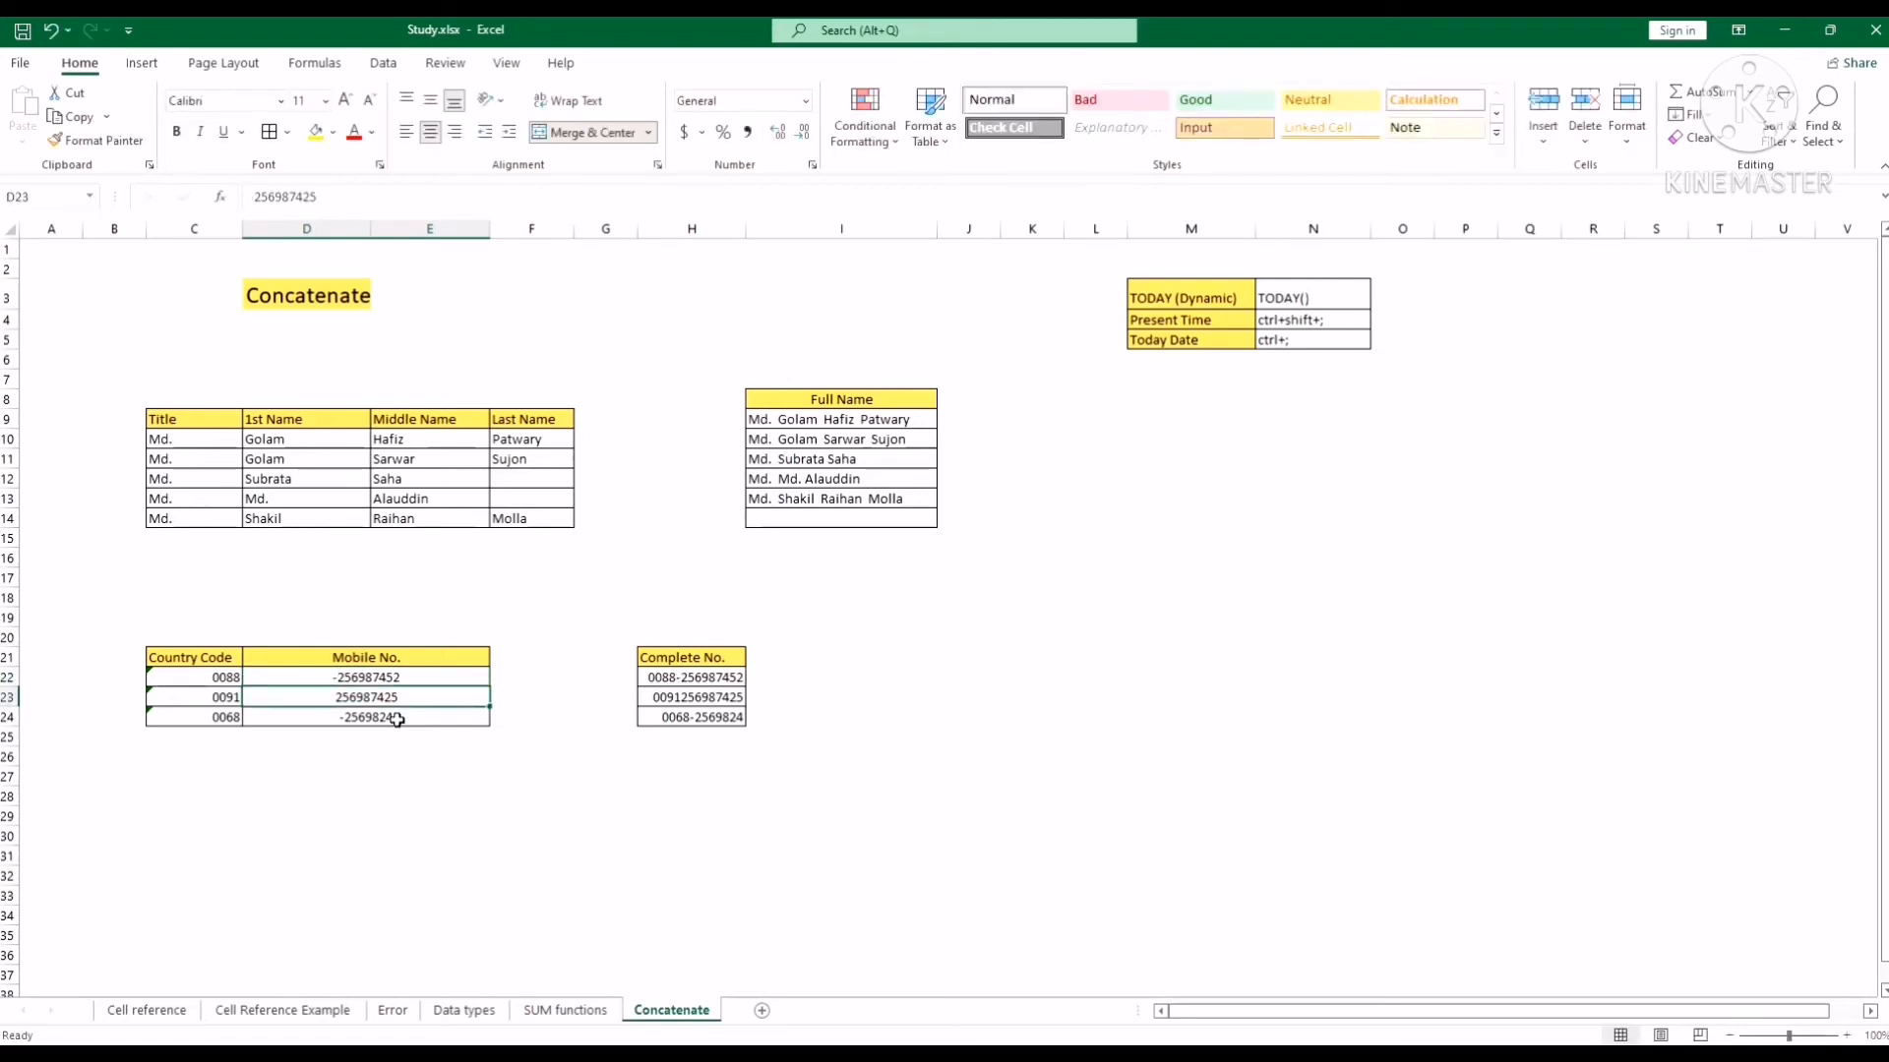
double_click(337, 701)
type("-")
key("Return")
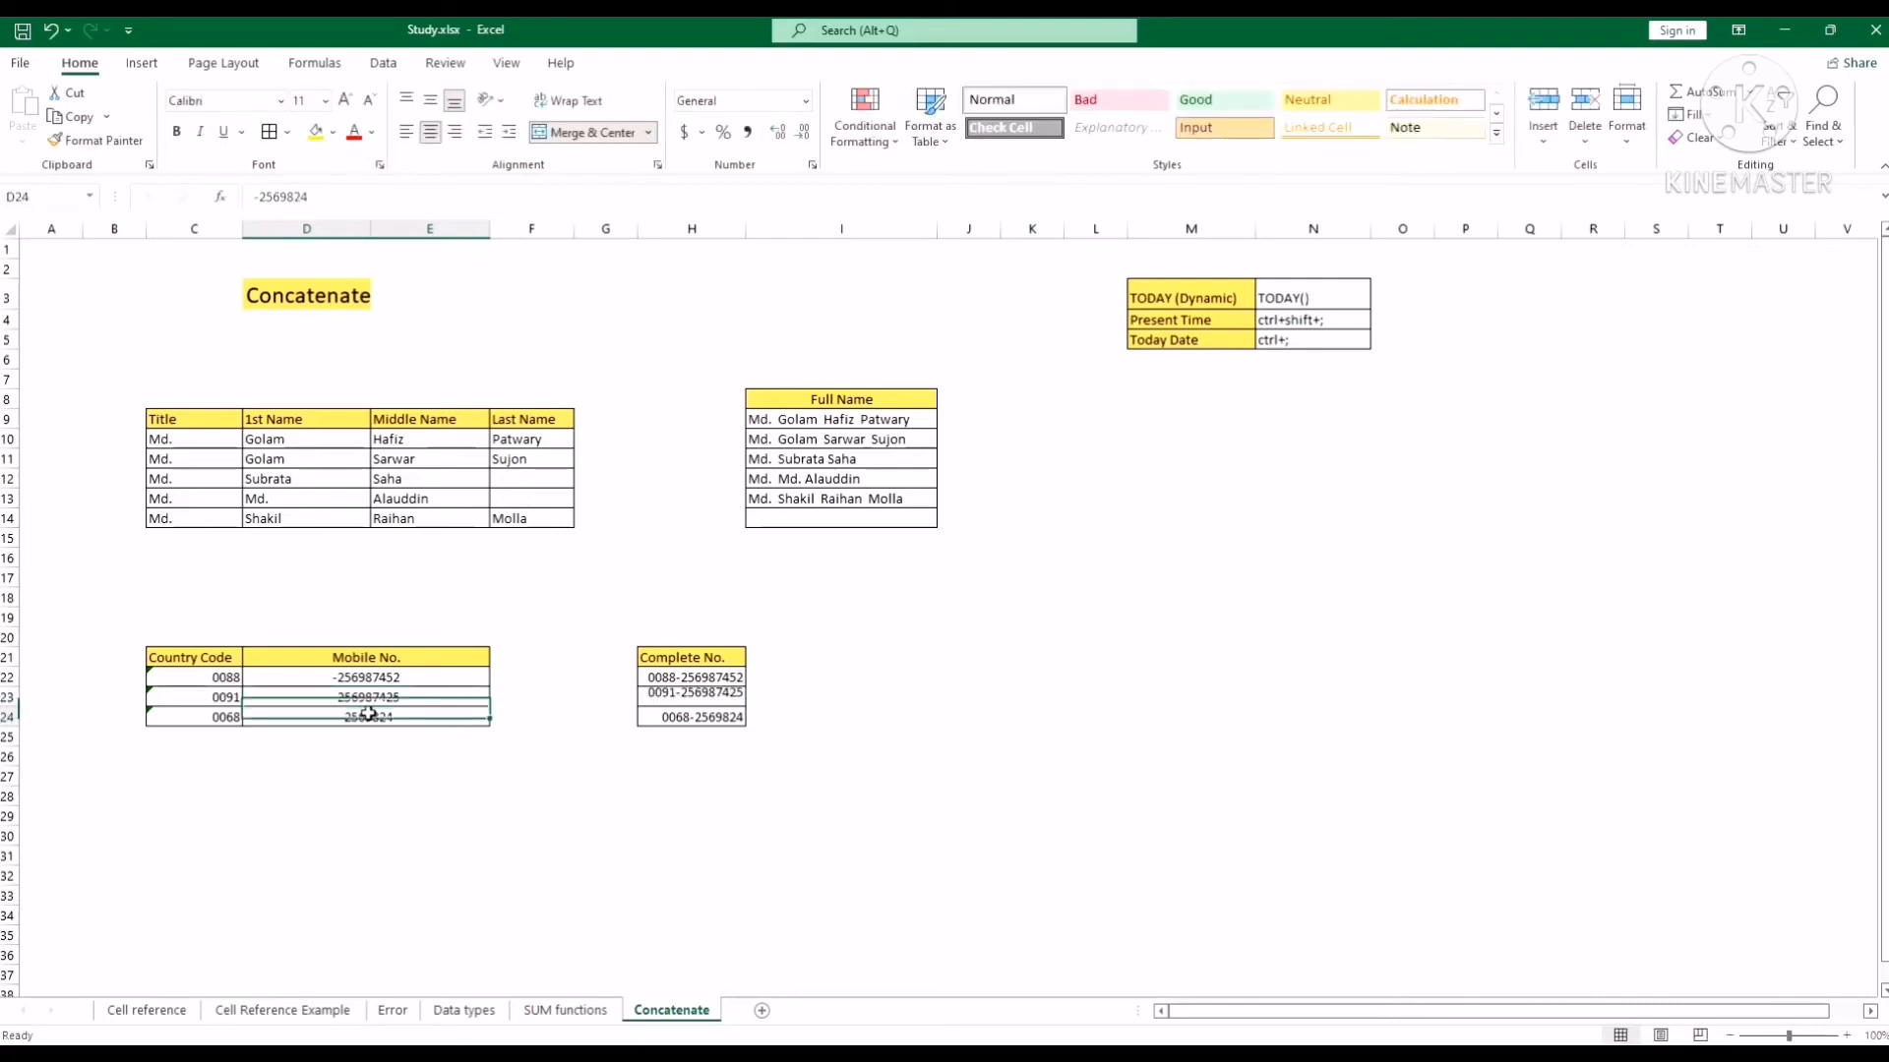
left_click(854, 754)
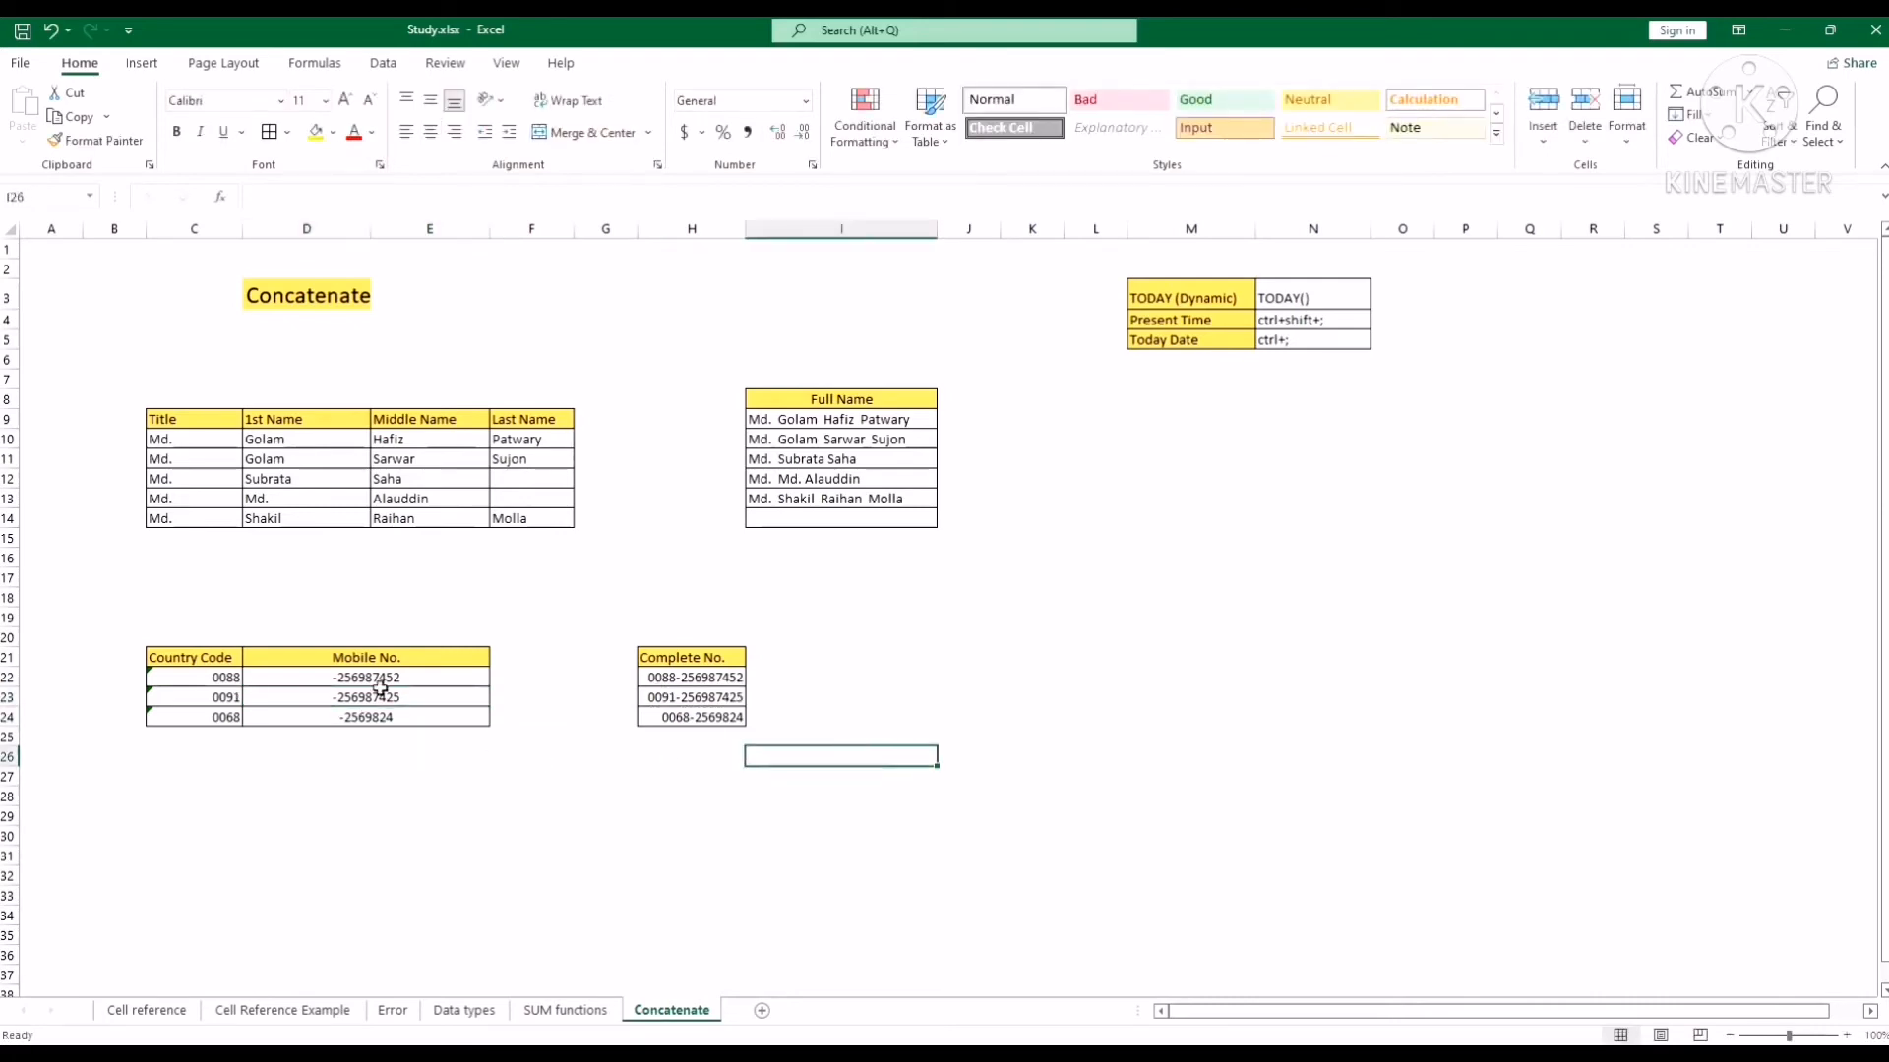
Review the joining formulas in H22, H23 and H24.
left_click(686, 677)
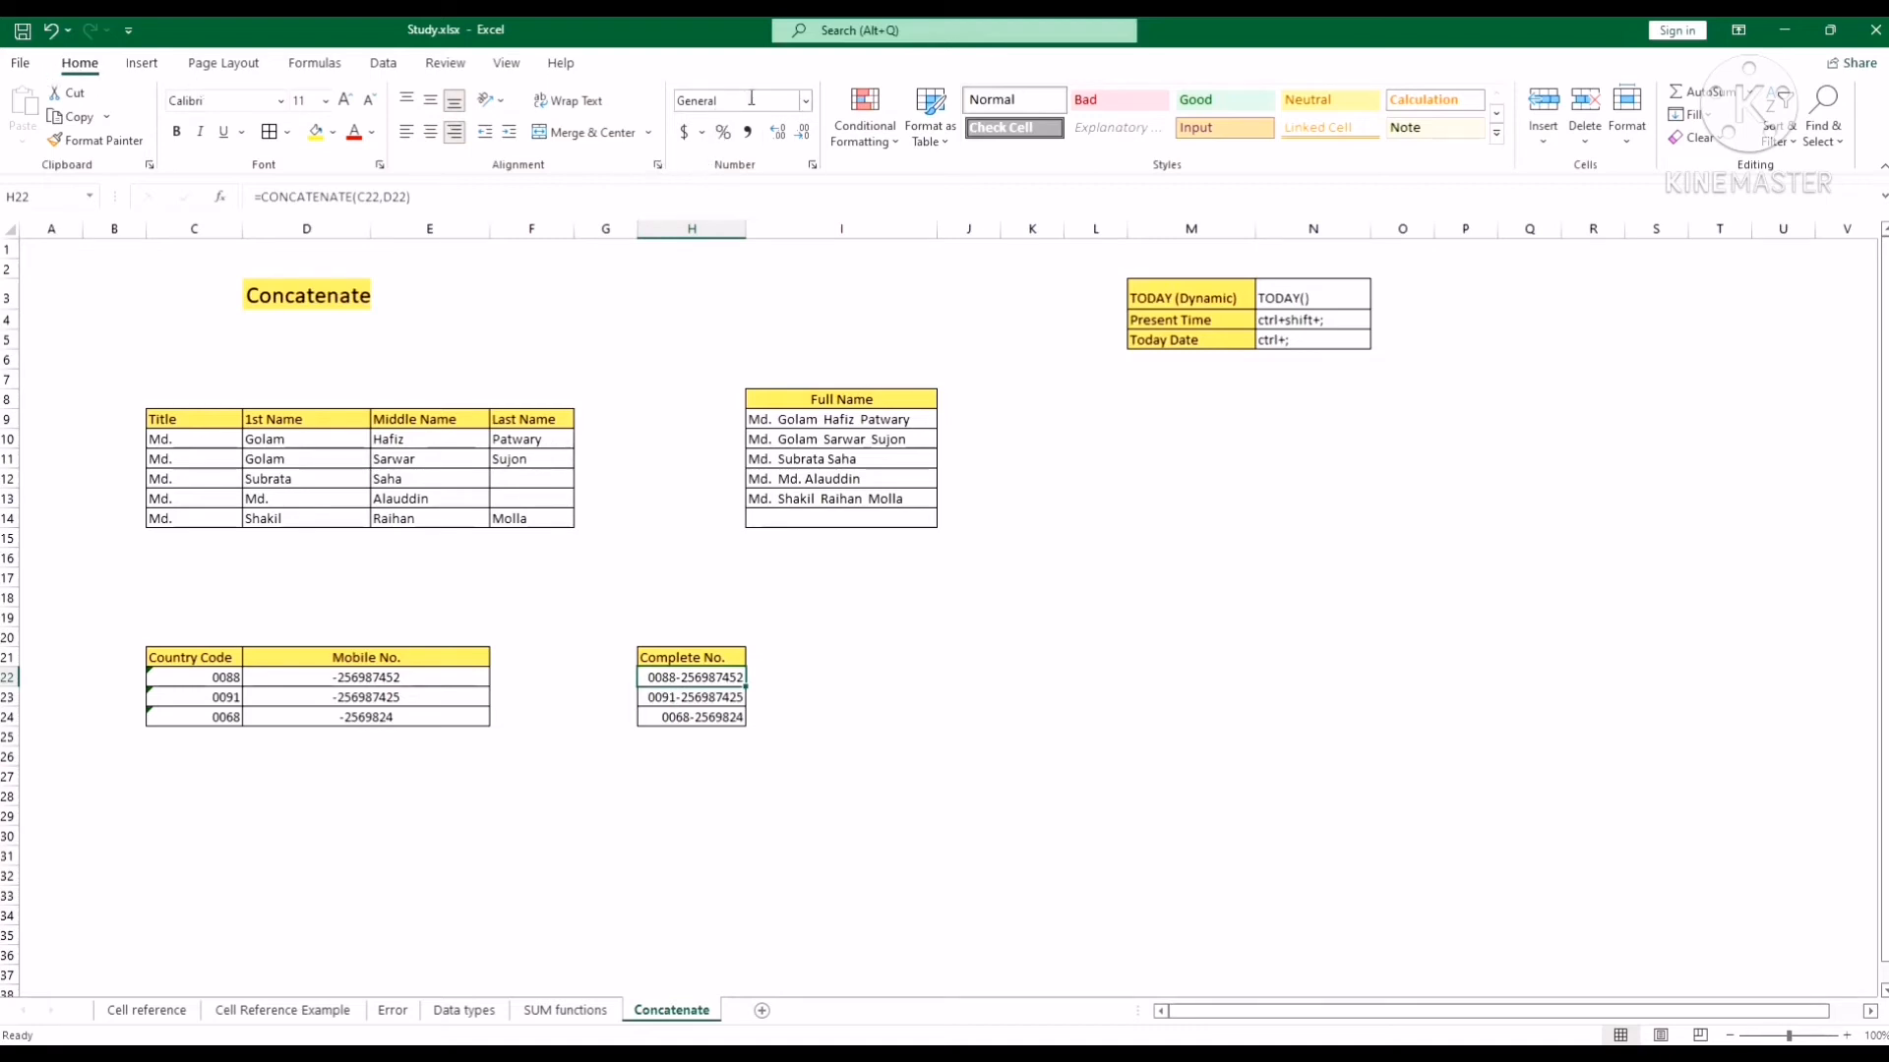
left_click(698, 700)
left_click(694, 720)
left_click(689, 694)
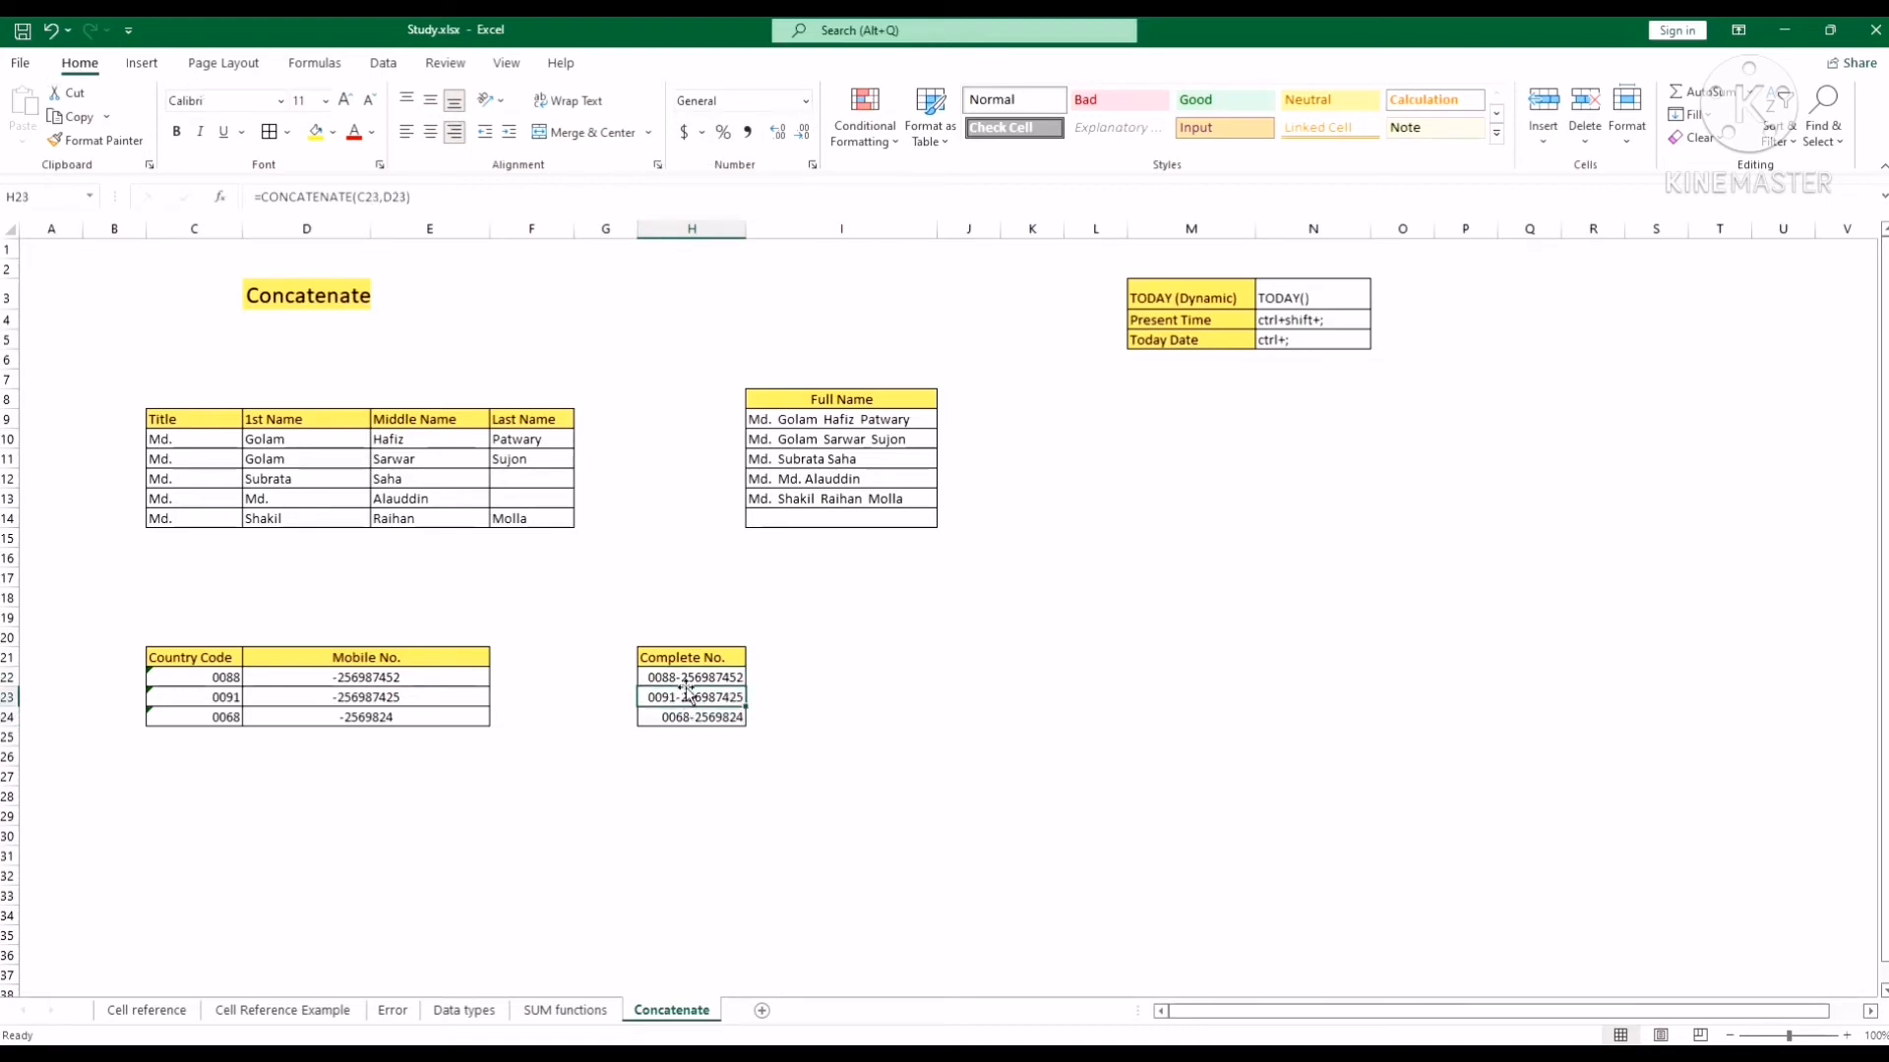
left_click(688, 678)
left_click(690, 696)
left_click(697, 675)
left_click(844, 675)
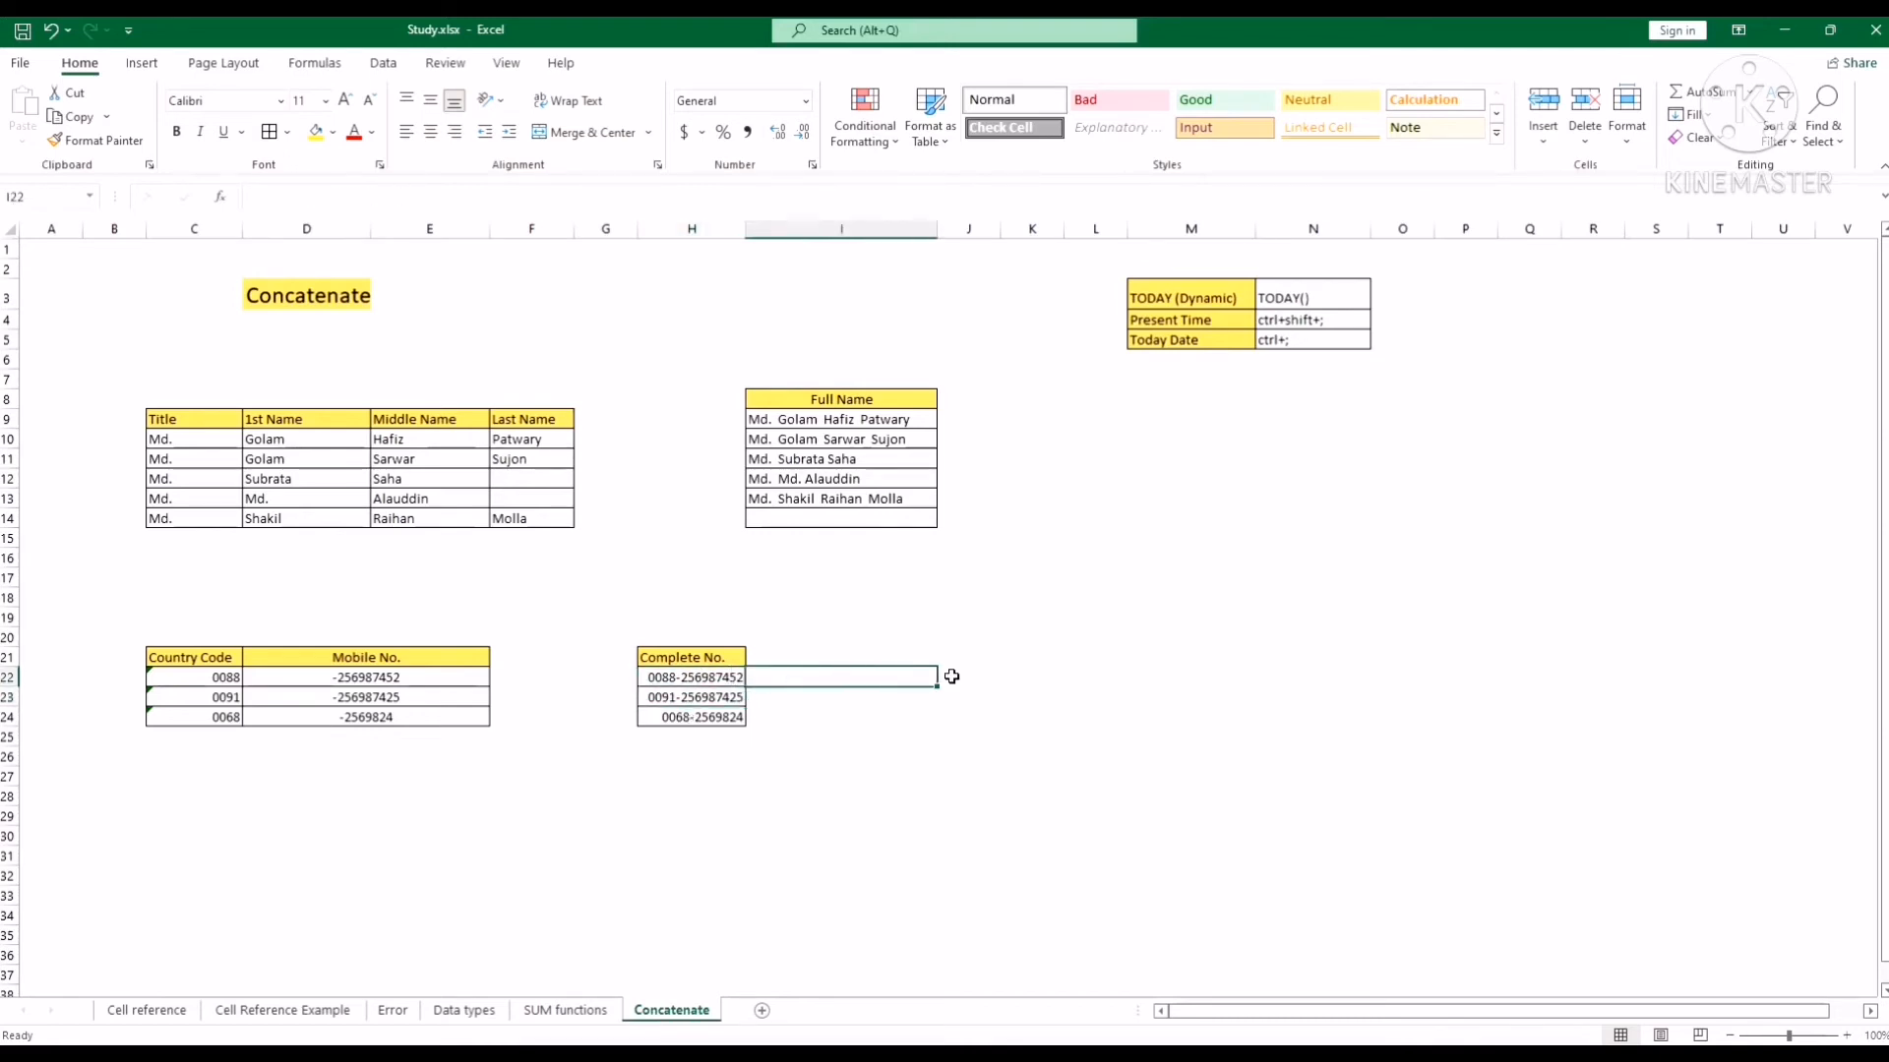
Enter 25 in J22 and test =H22+J22 in K22, which returns #VALUE!
left_click(983, 677)
type("25")
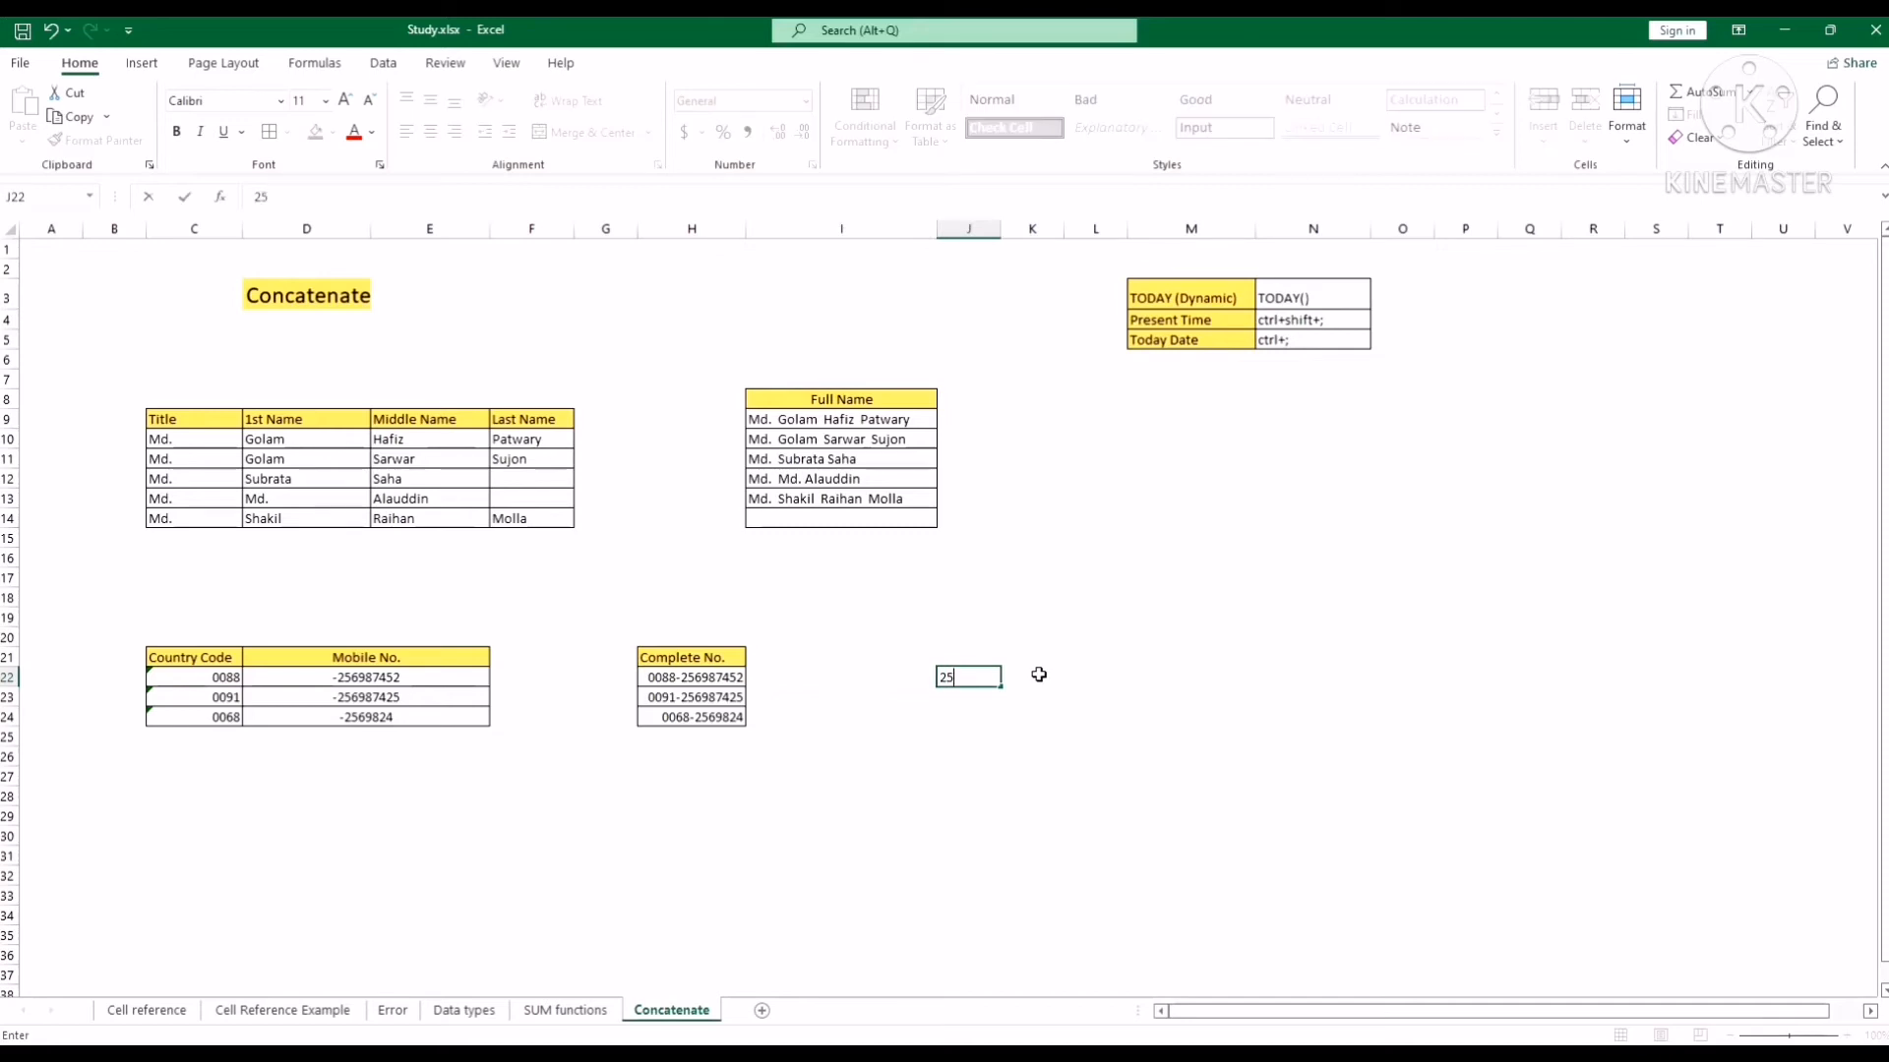
key("ctrl+Return")
left_click(1057, 677)
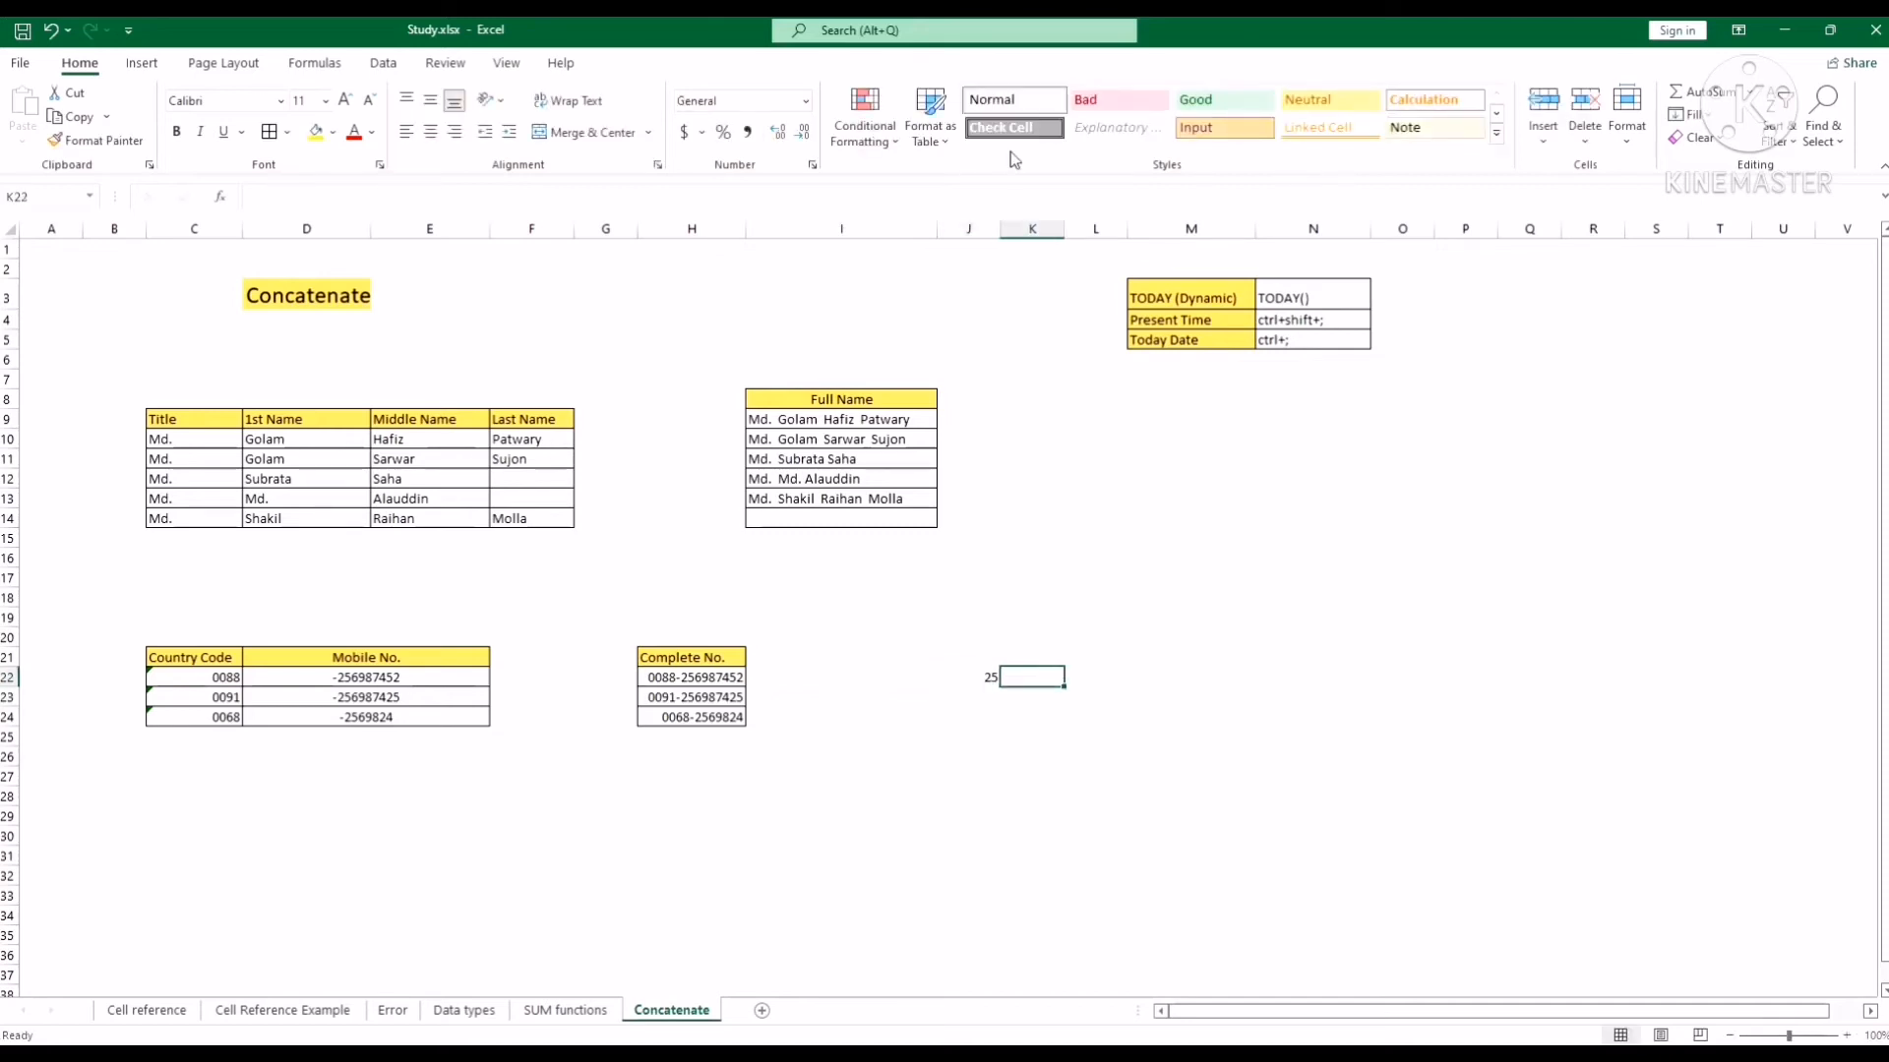
left_click(1019, 190)
type("=")
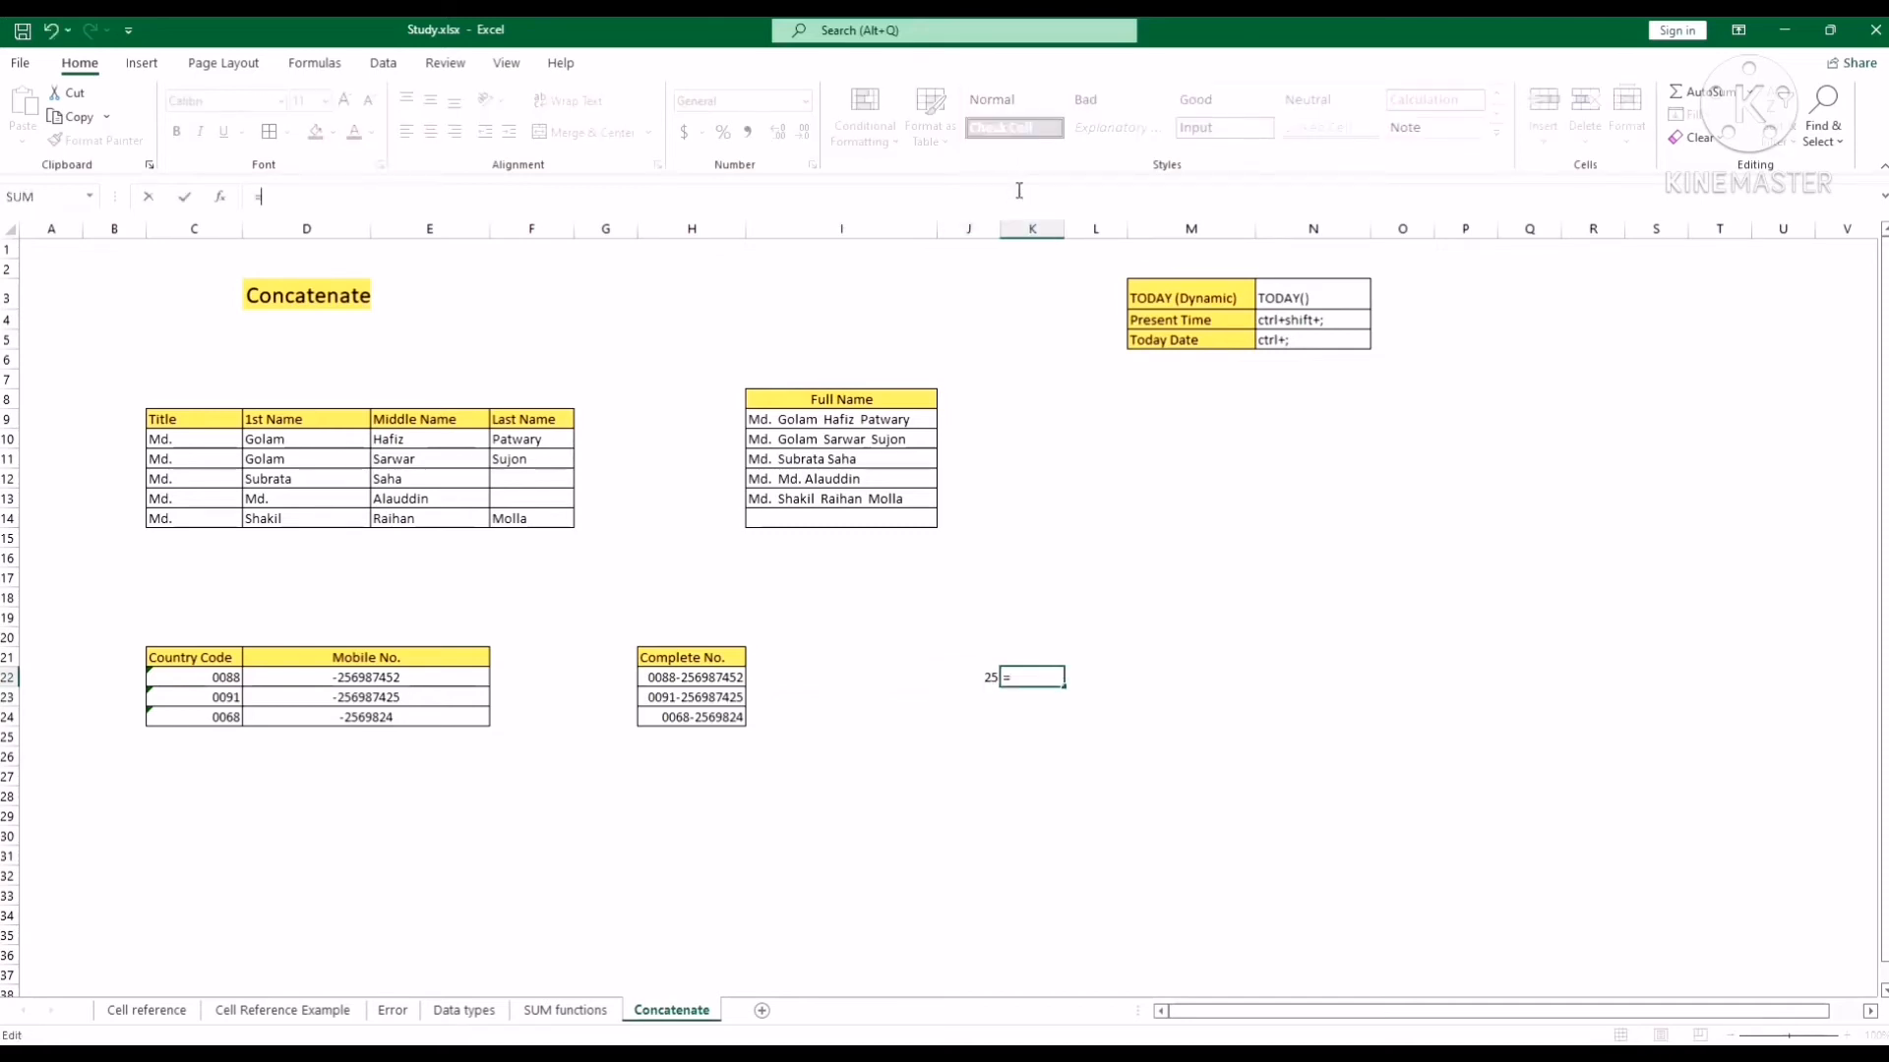
left_click(728, 675)
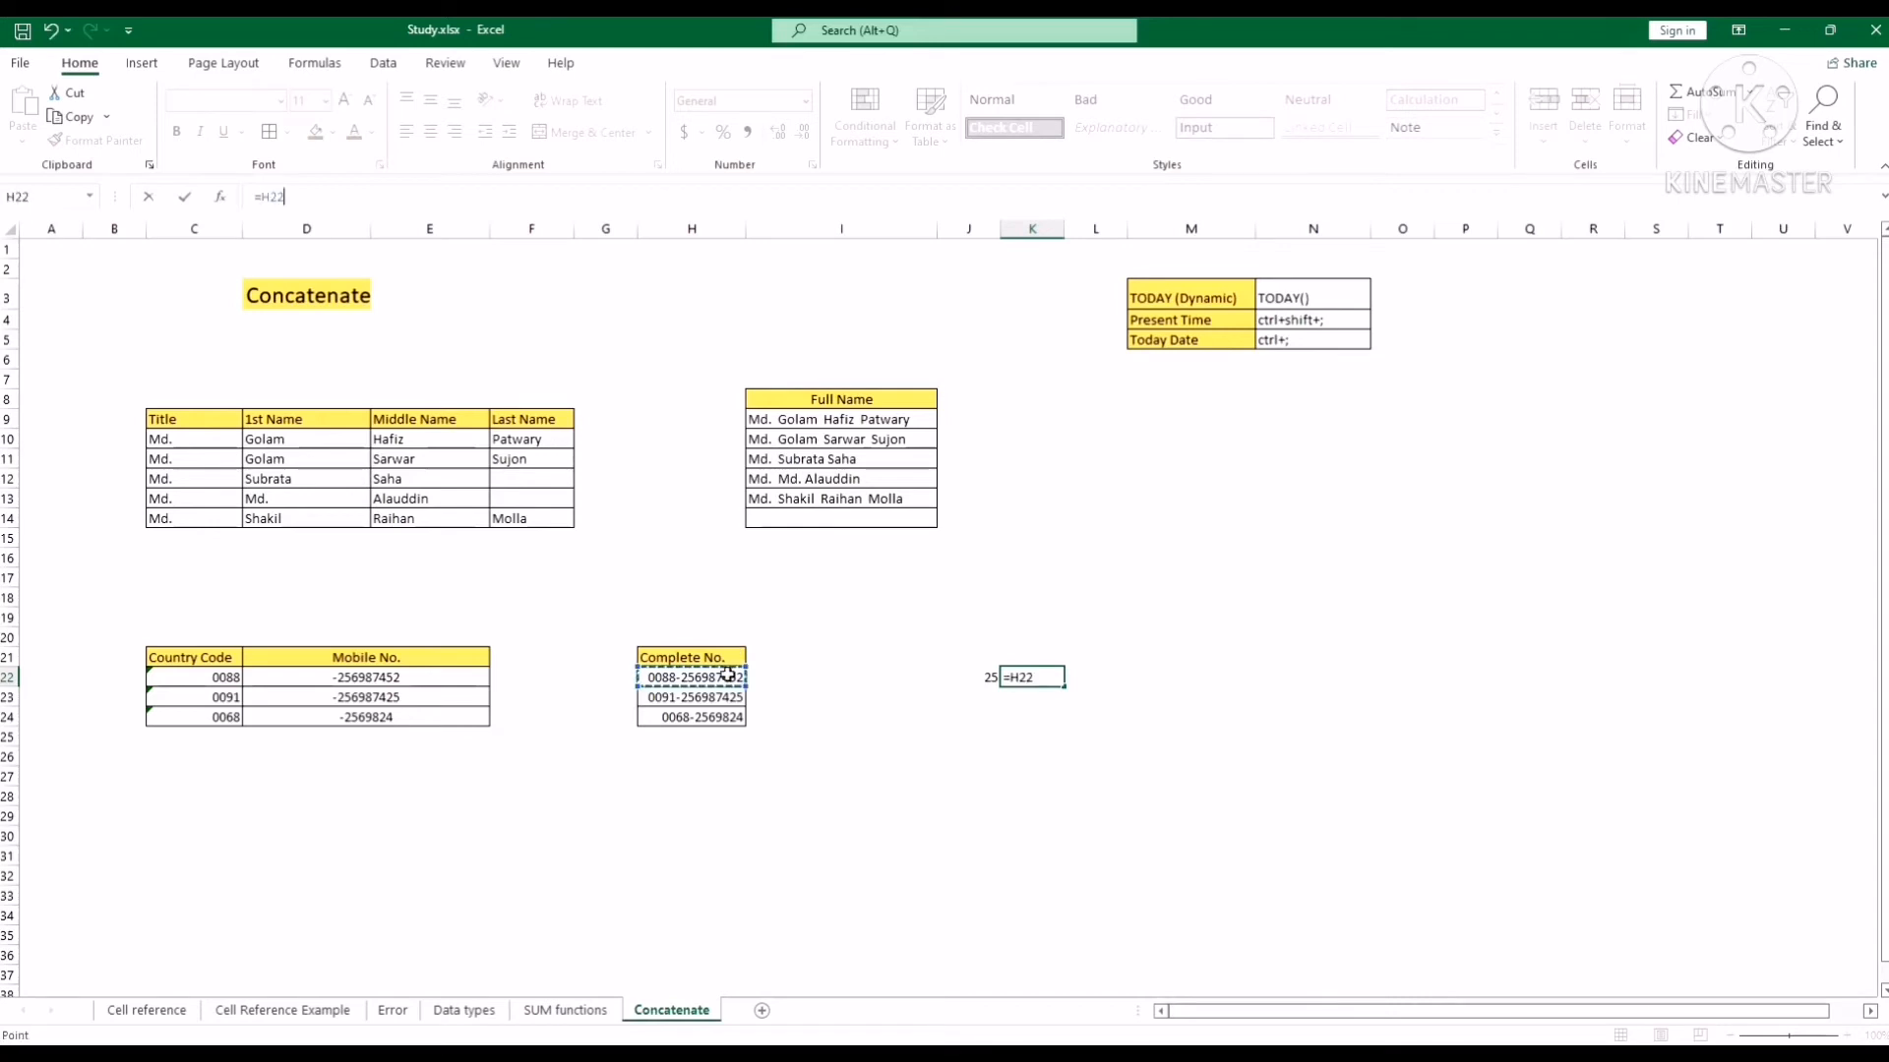
type("+")
left_click(992, 683)
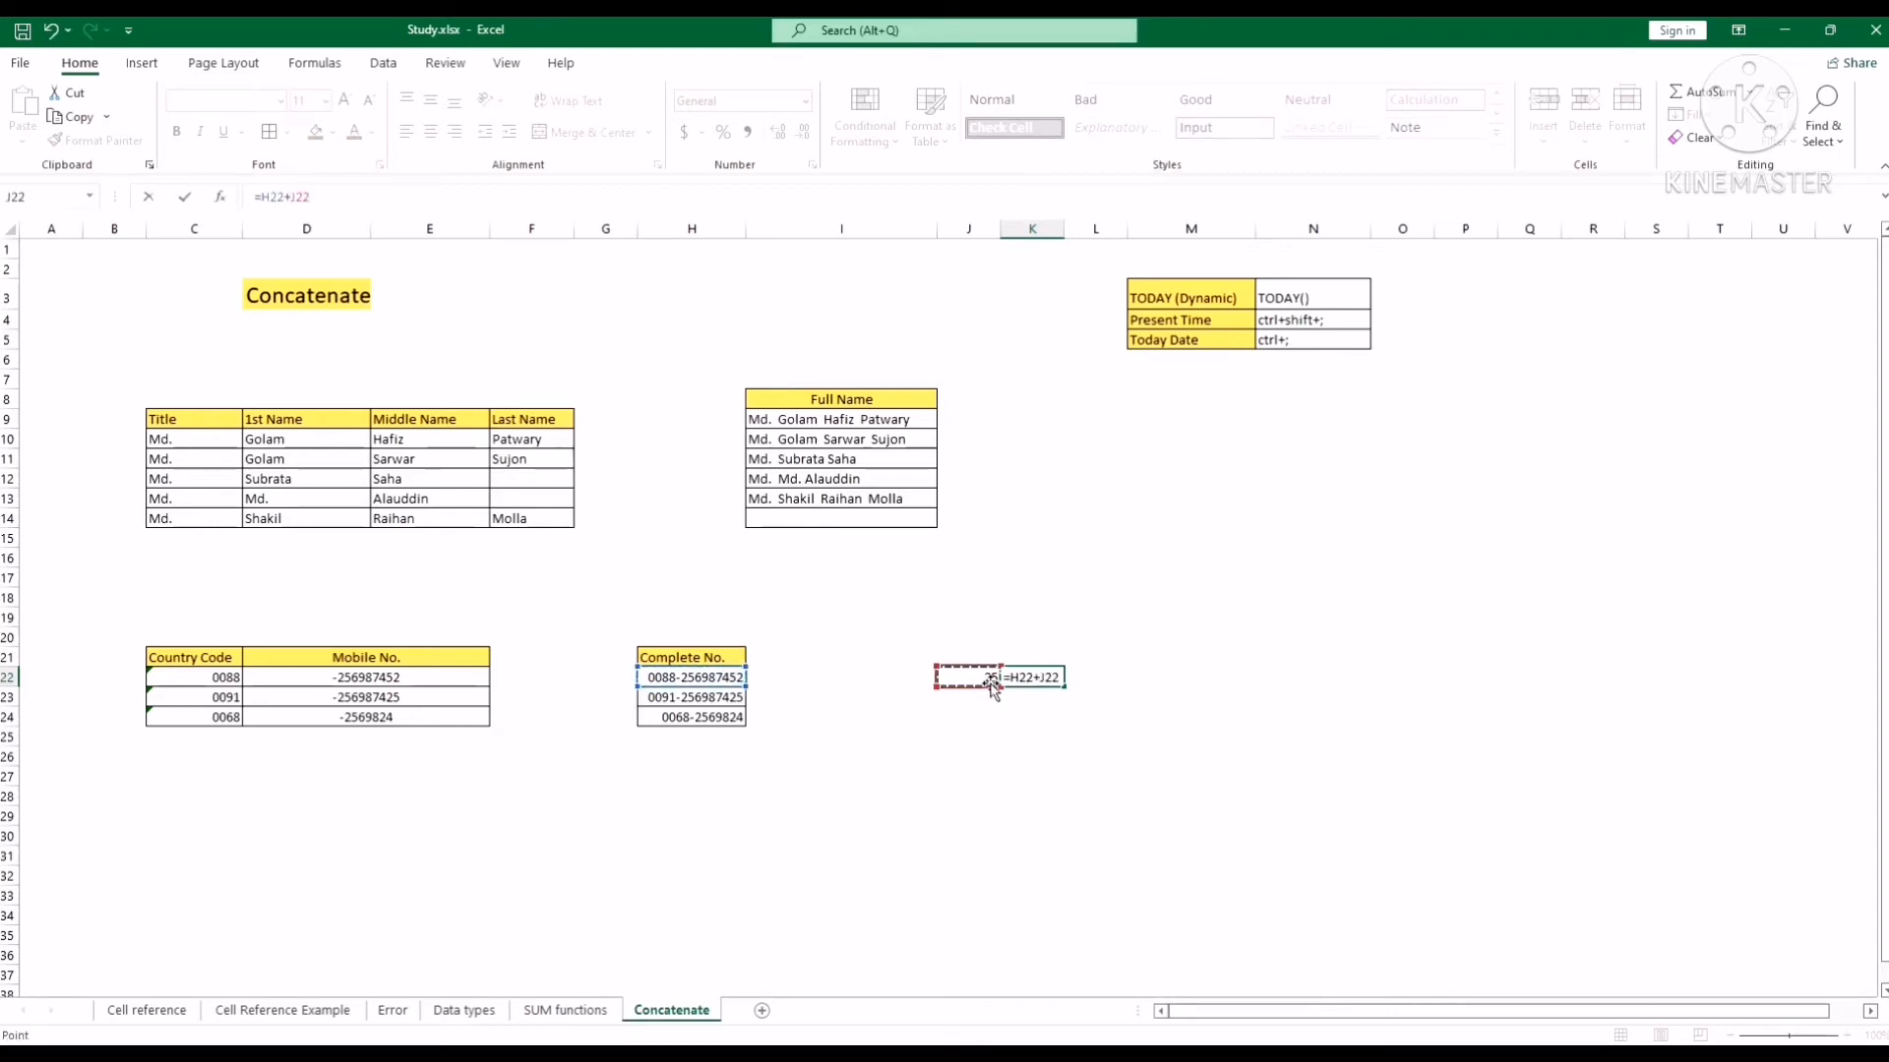
key("Return")
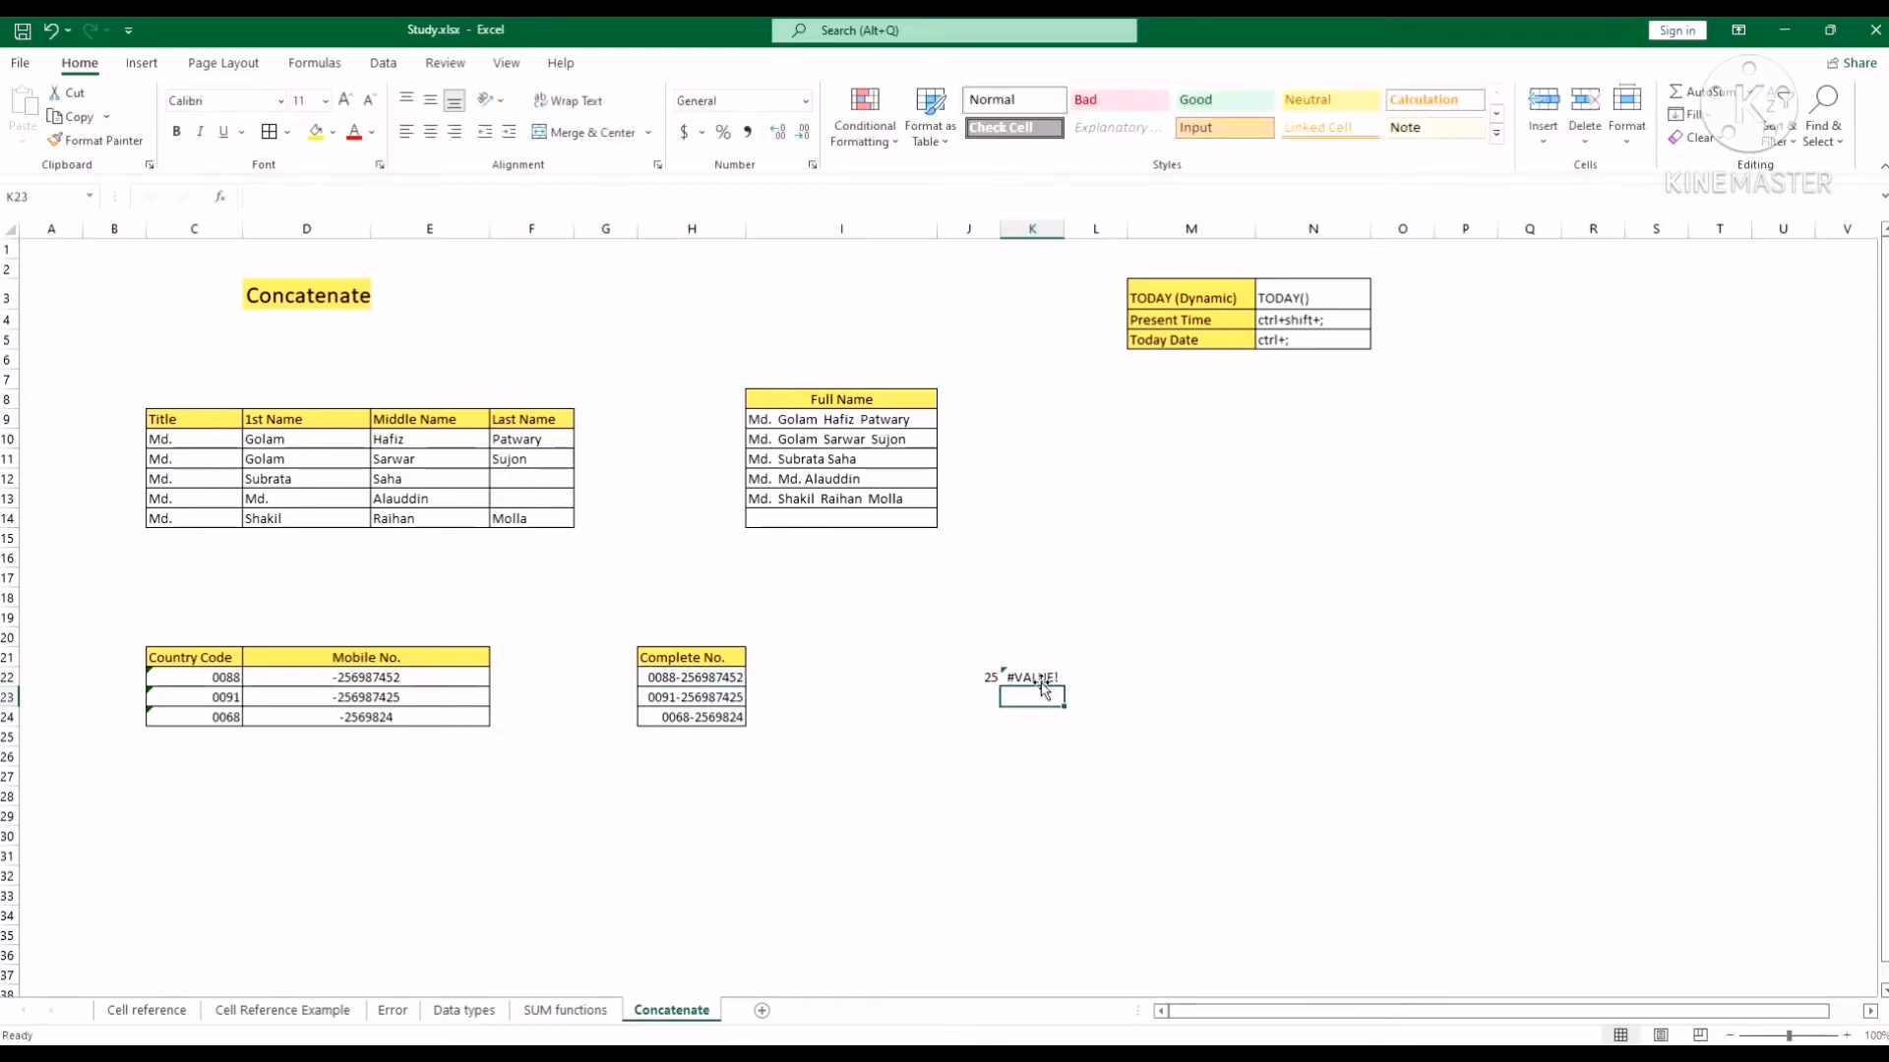
Clear the leftover 25 and #VALUE! cells in J21:L24.
left_click(1034, 683)
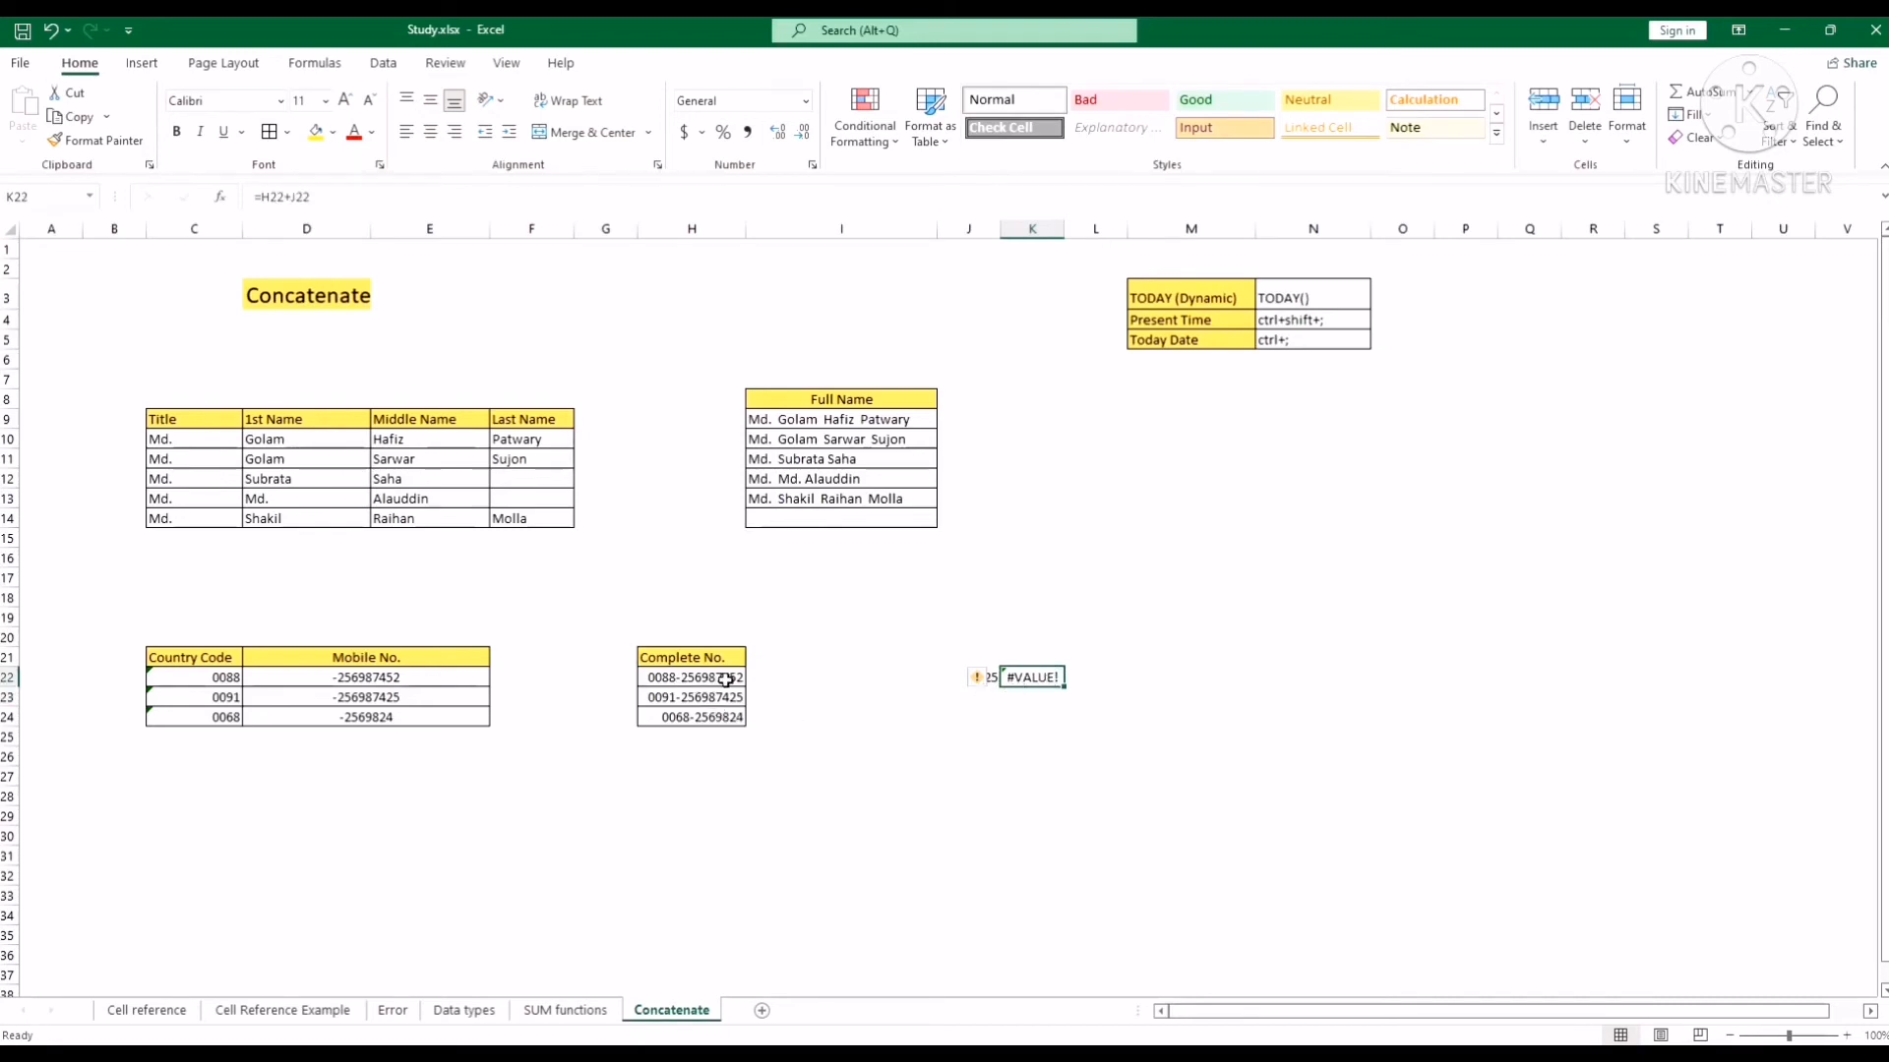
left_click_drag(968, 656, 1109, 712)
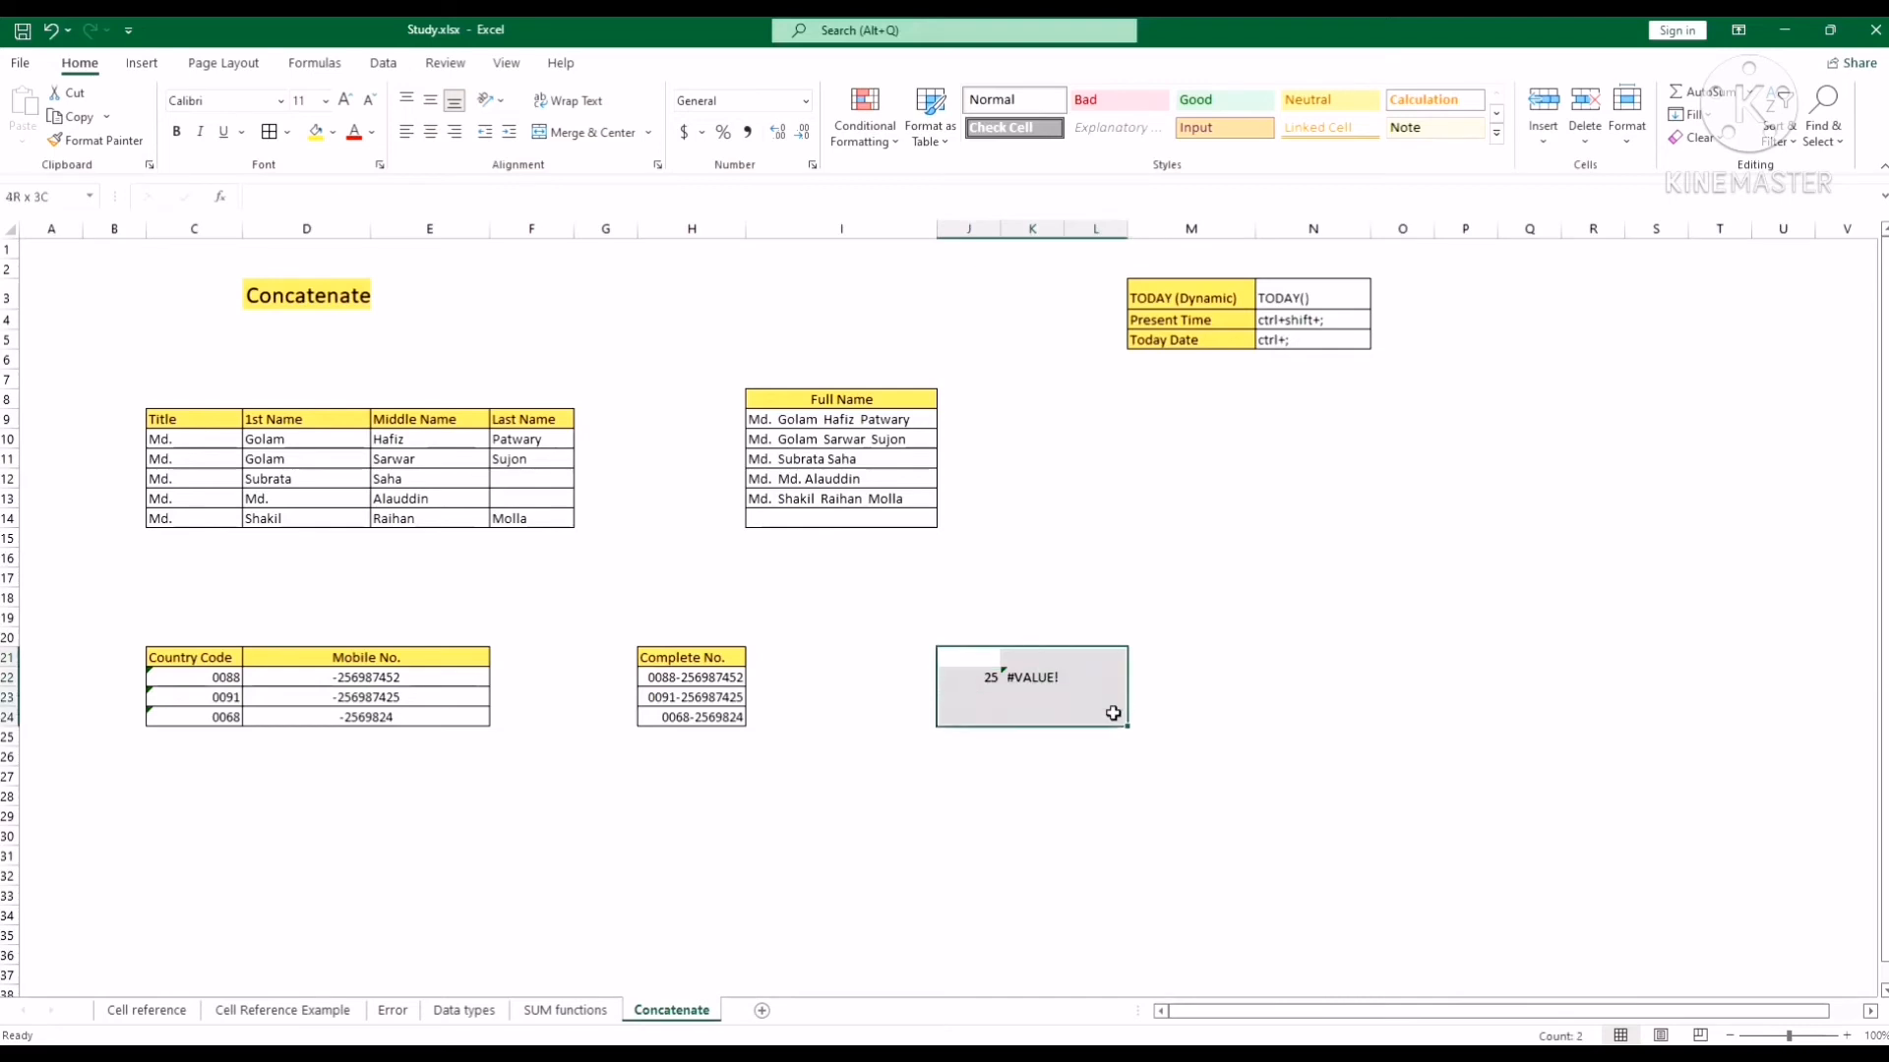
key("Delete")
left_click(820, 774)
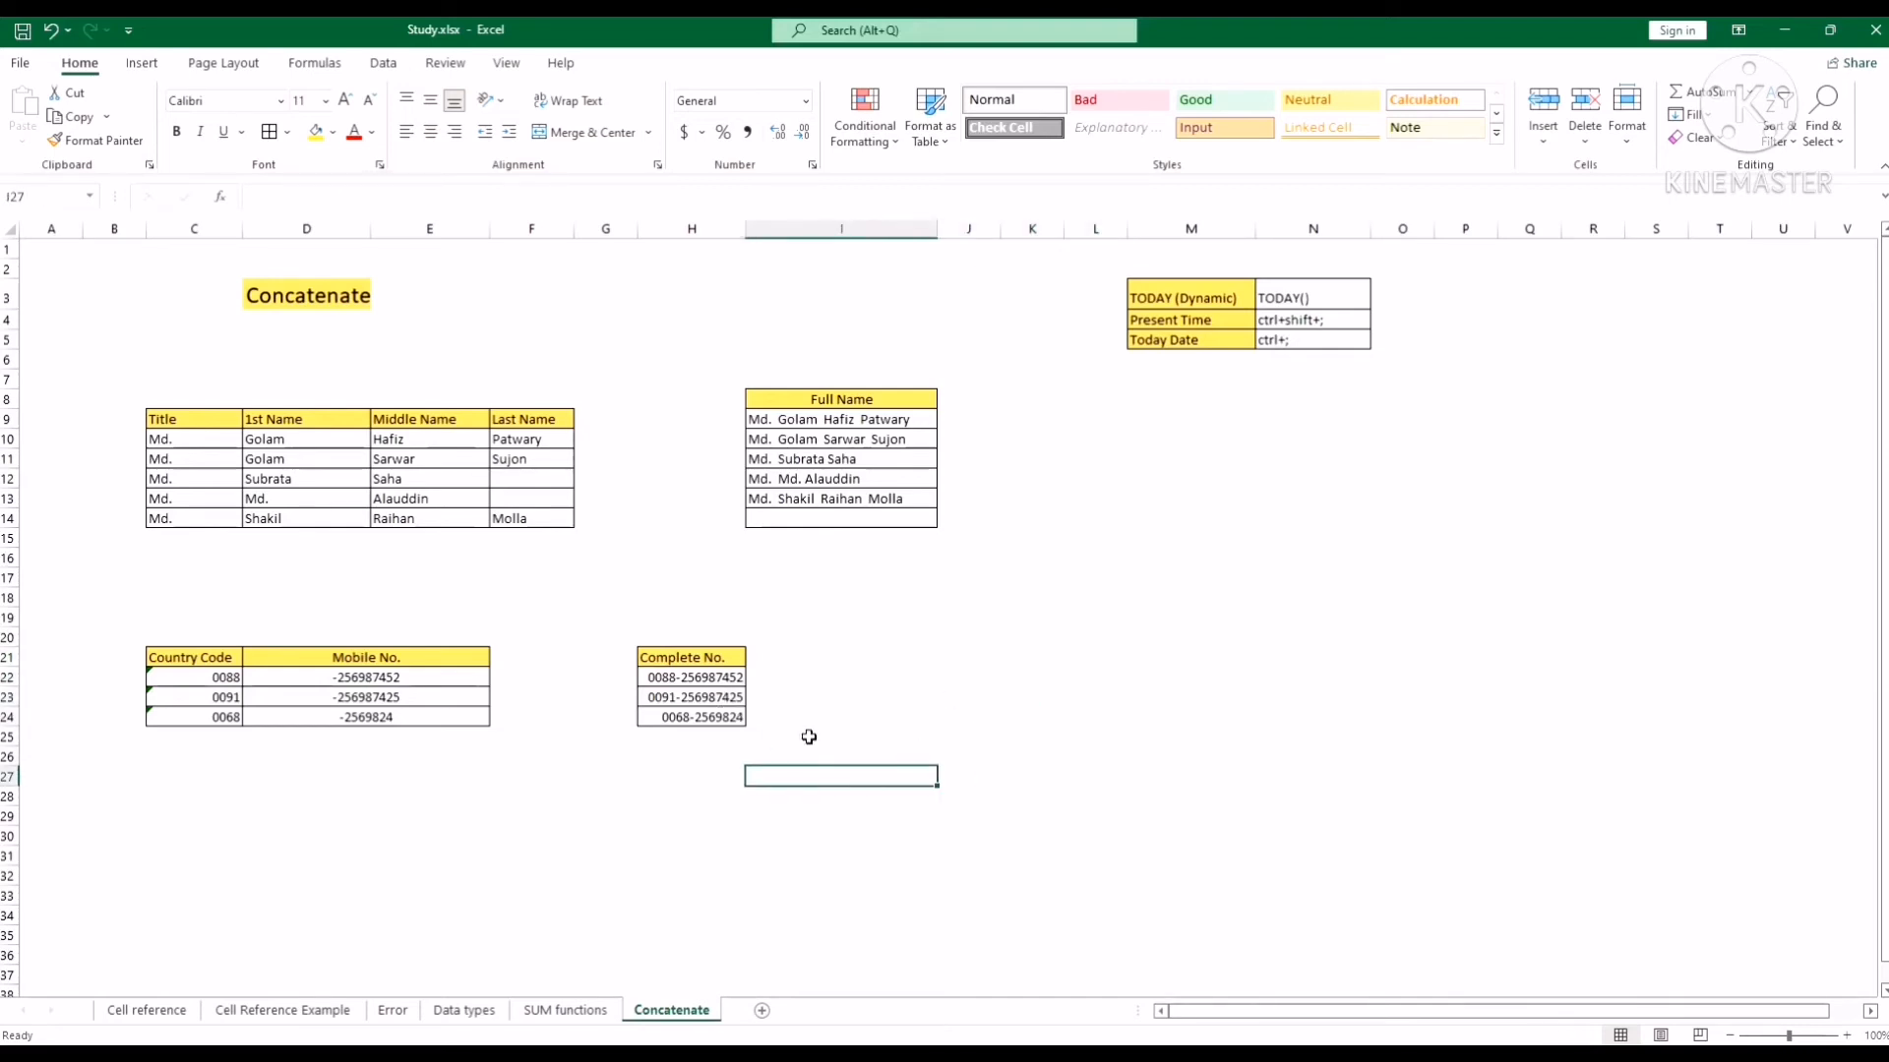
left_click(965, 699)
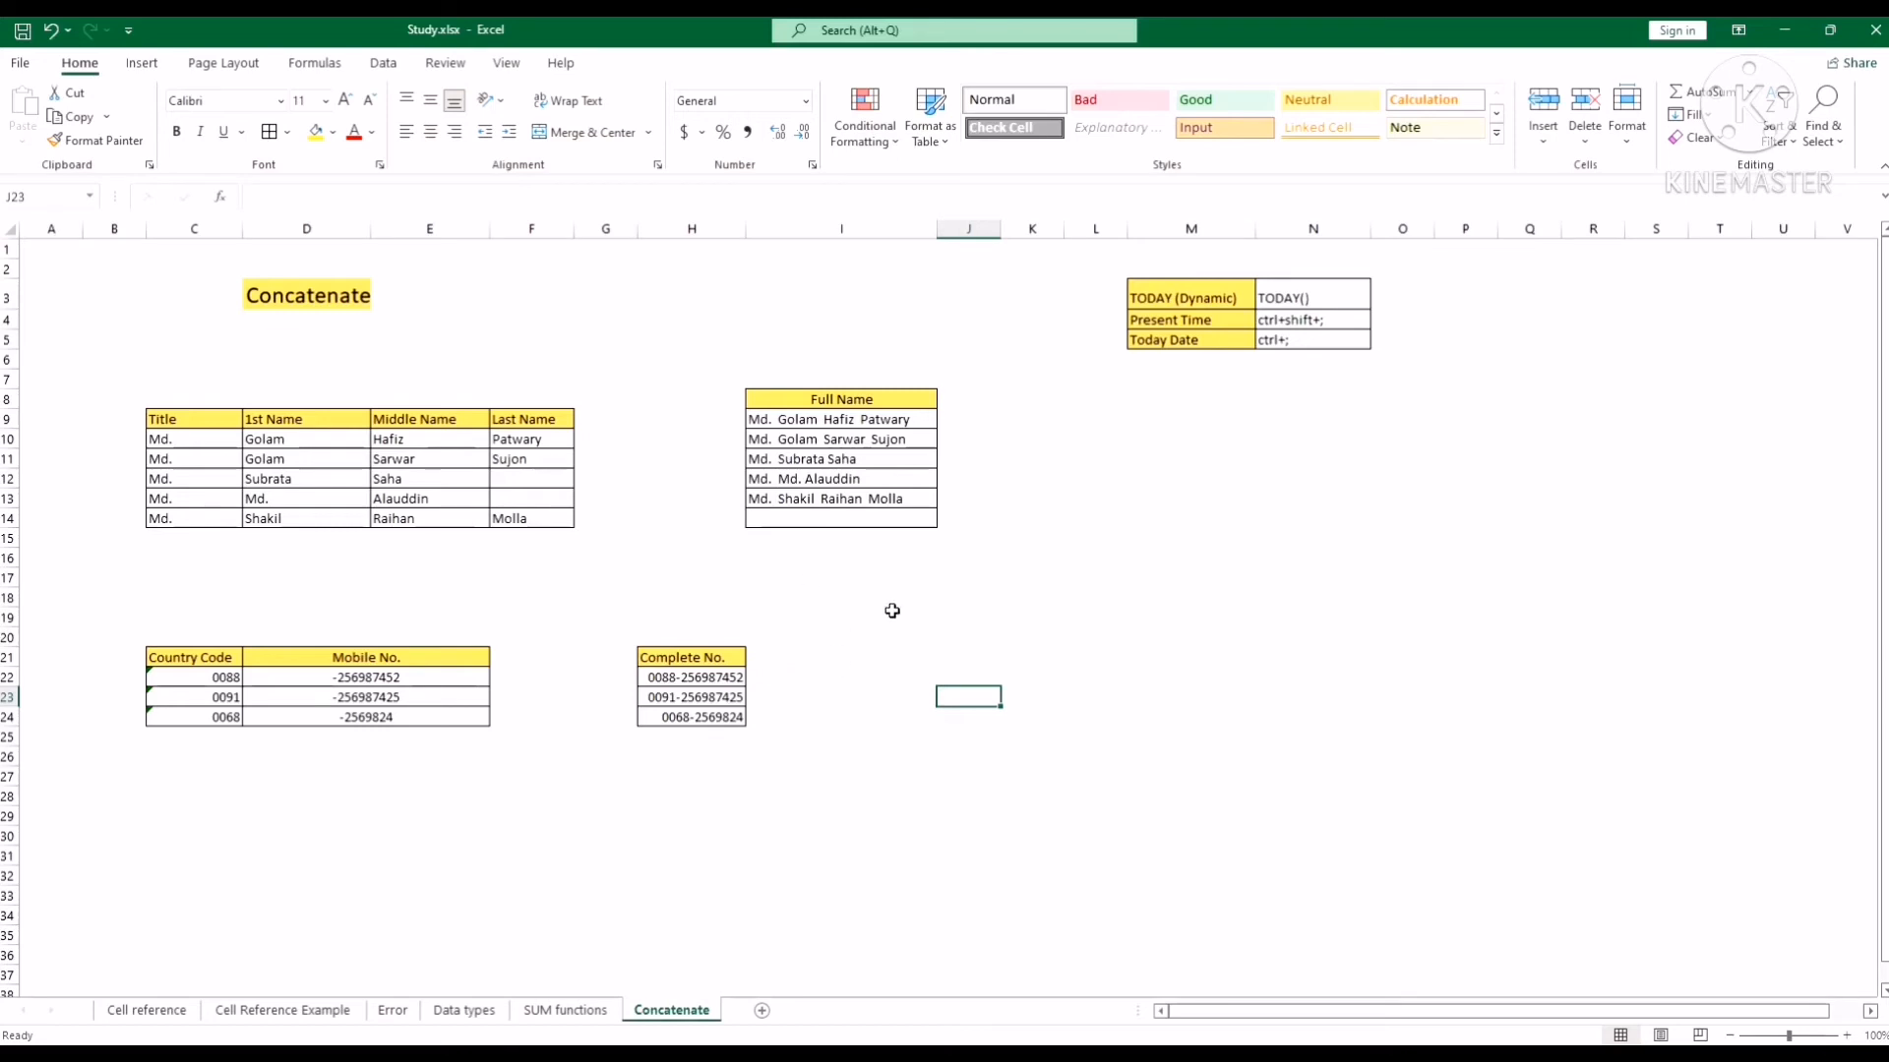
left_click(1289, 692)
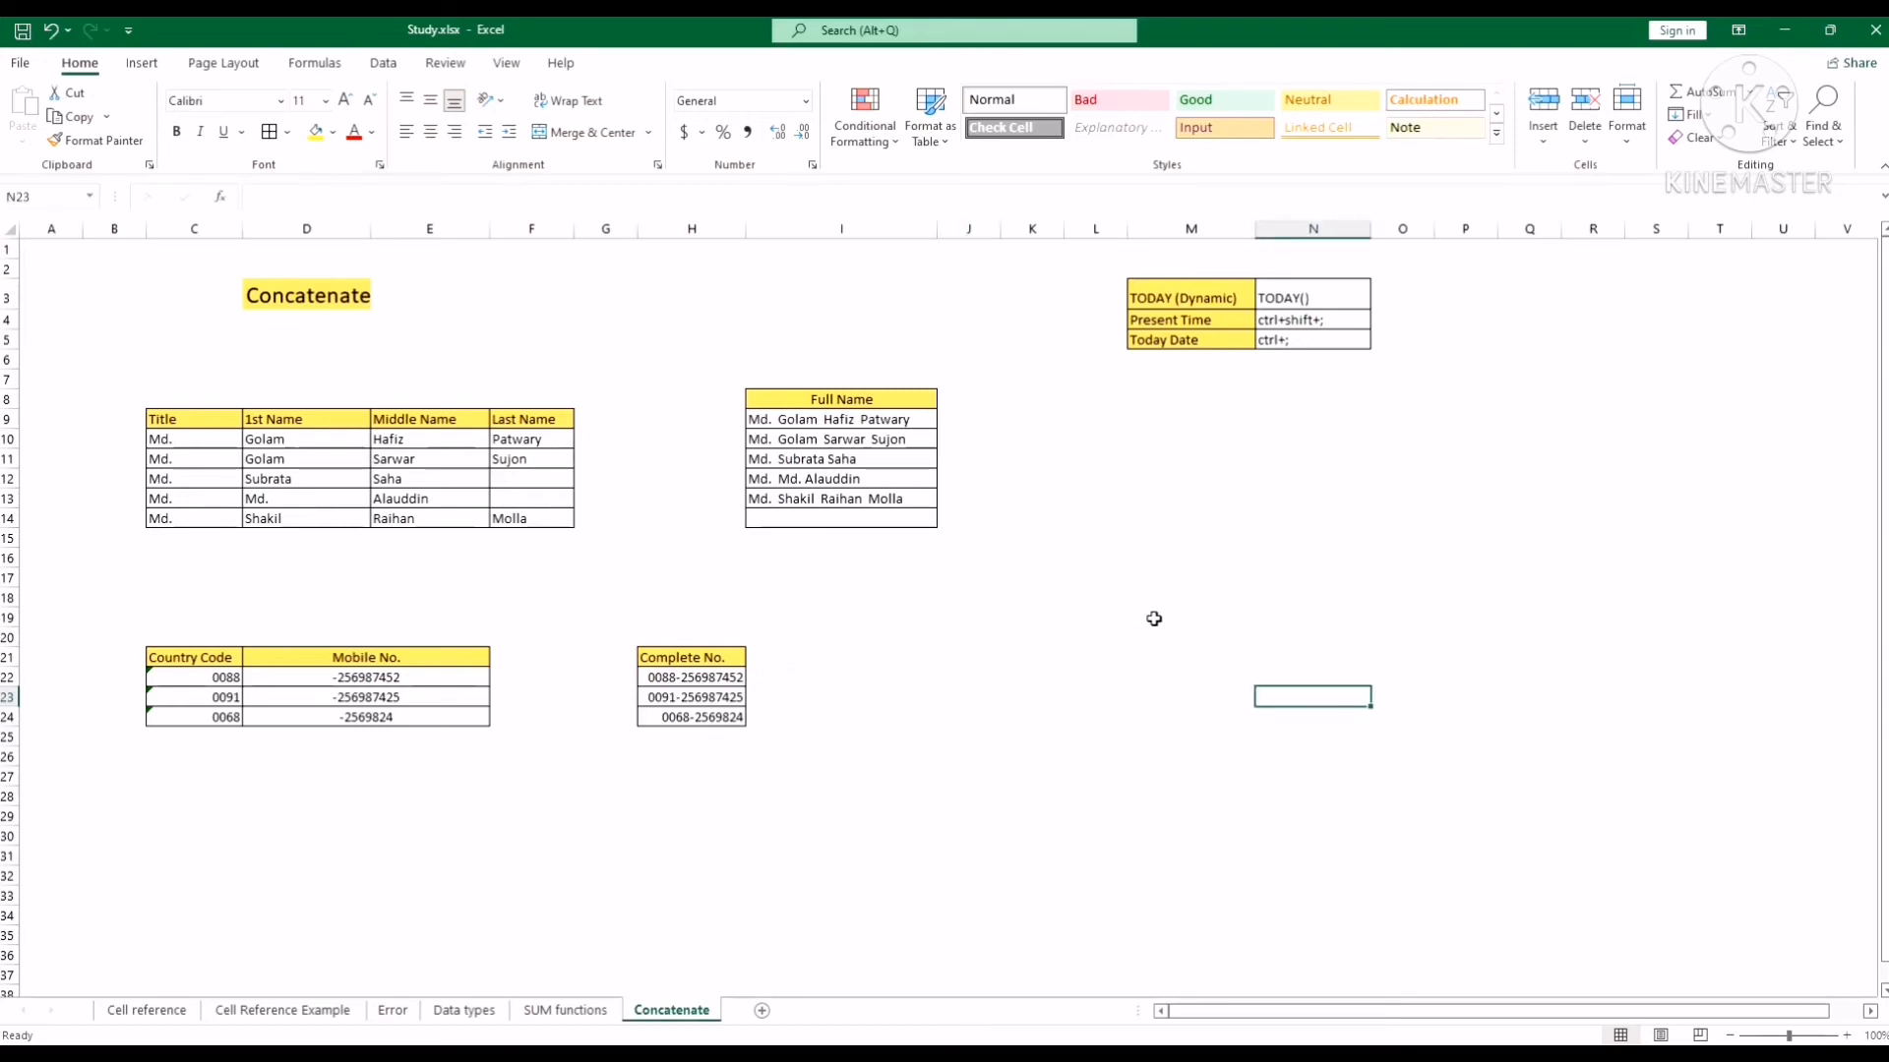
left_click(1242, 617)
left_click(1245, 536)
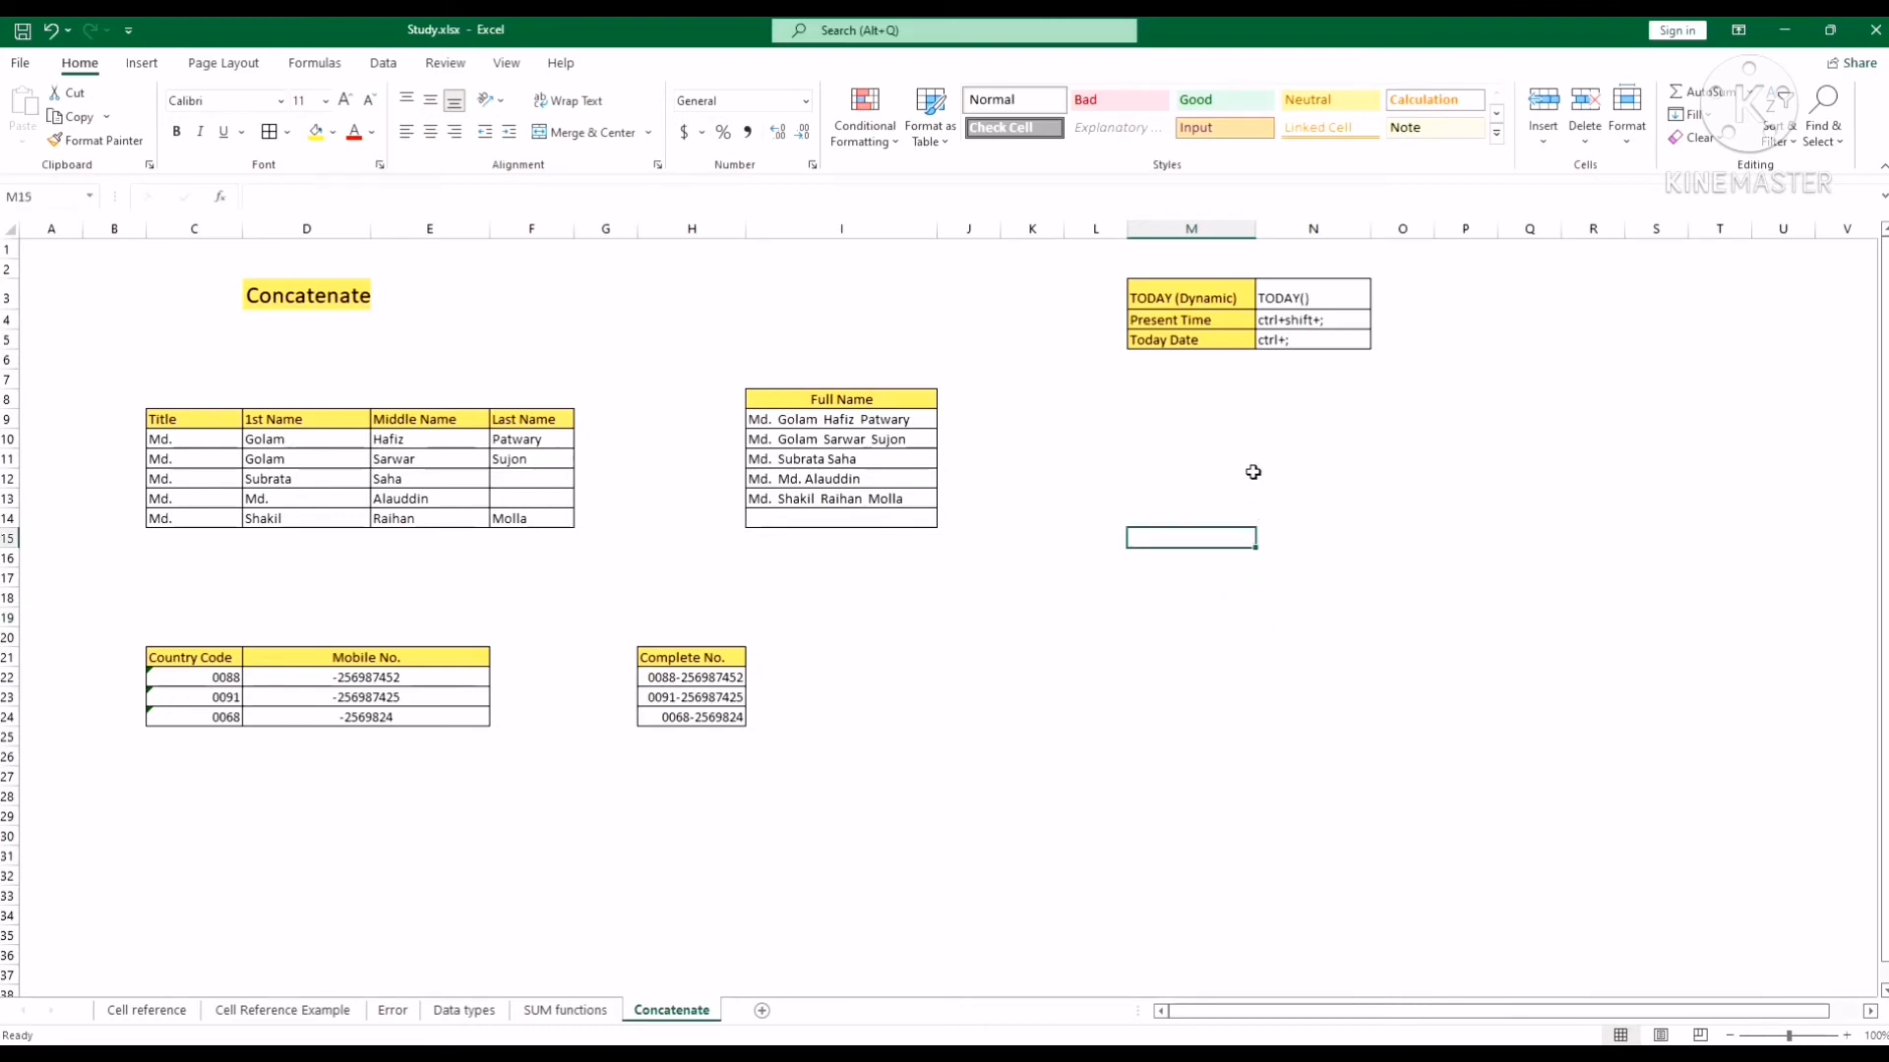
left_click(1304, 555)
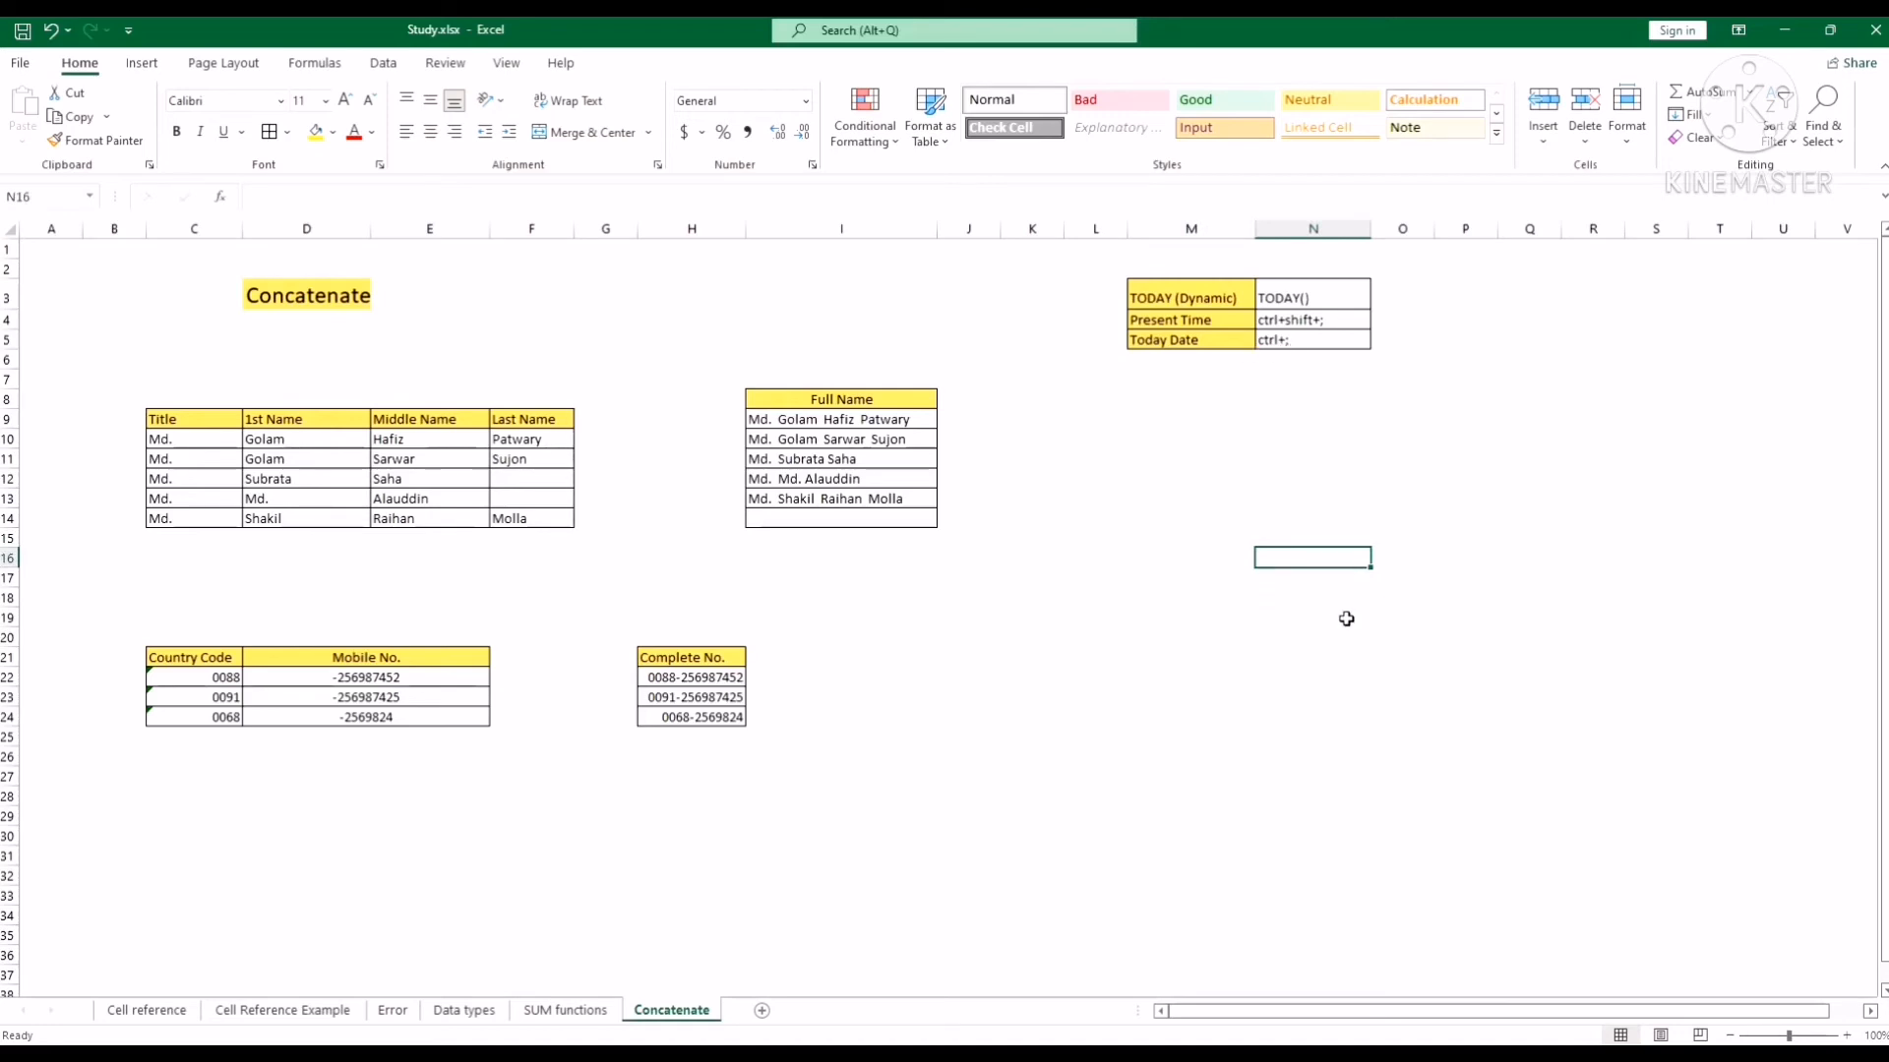
Insert today's date into N16 as a fixed value with Ctrl+;, showing 24-02-22.
key("ctrl+semicolon")
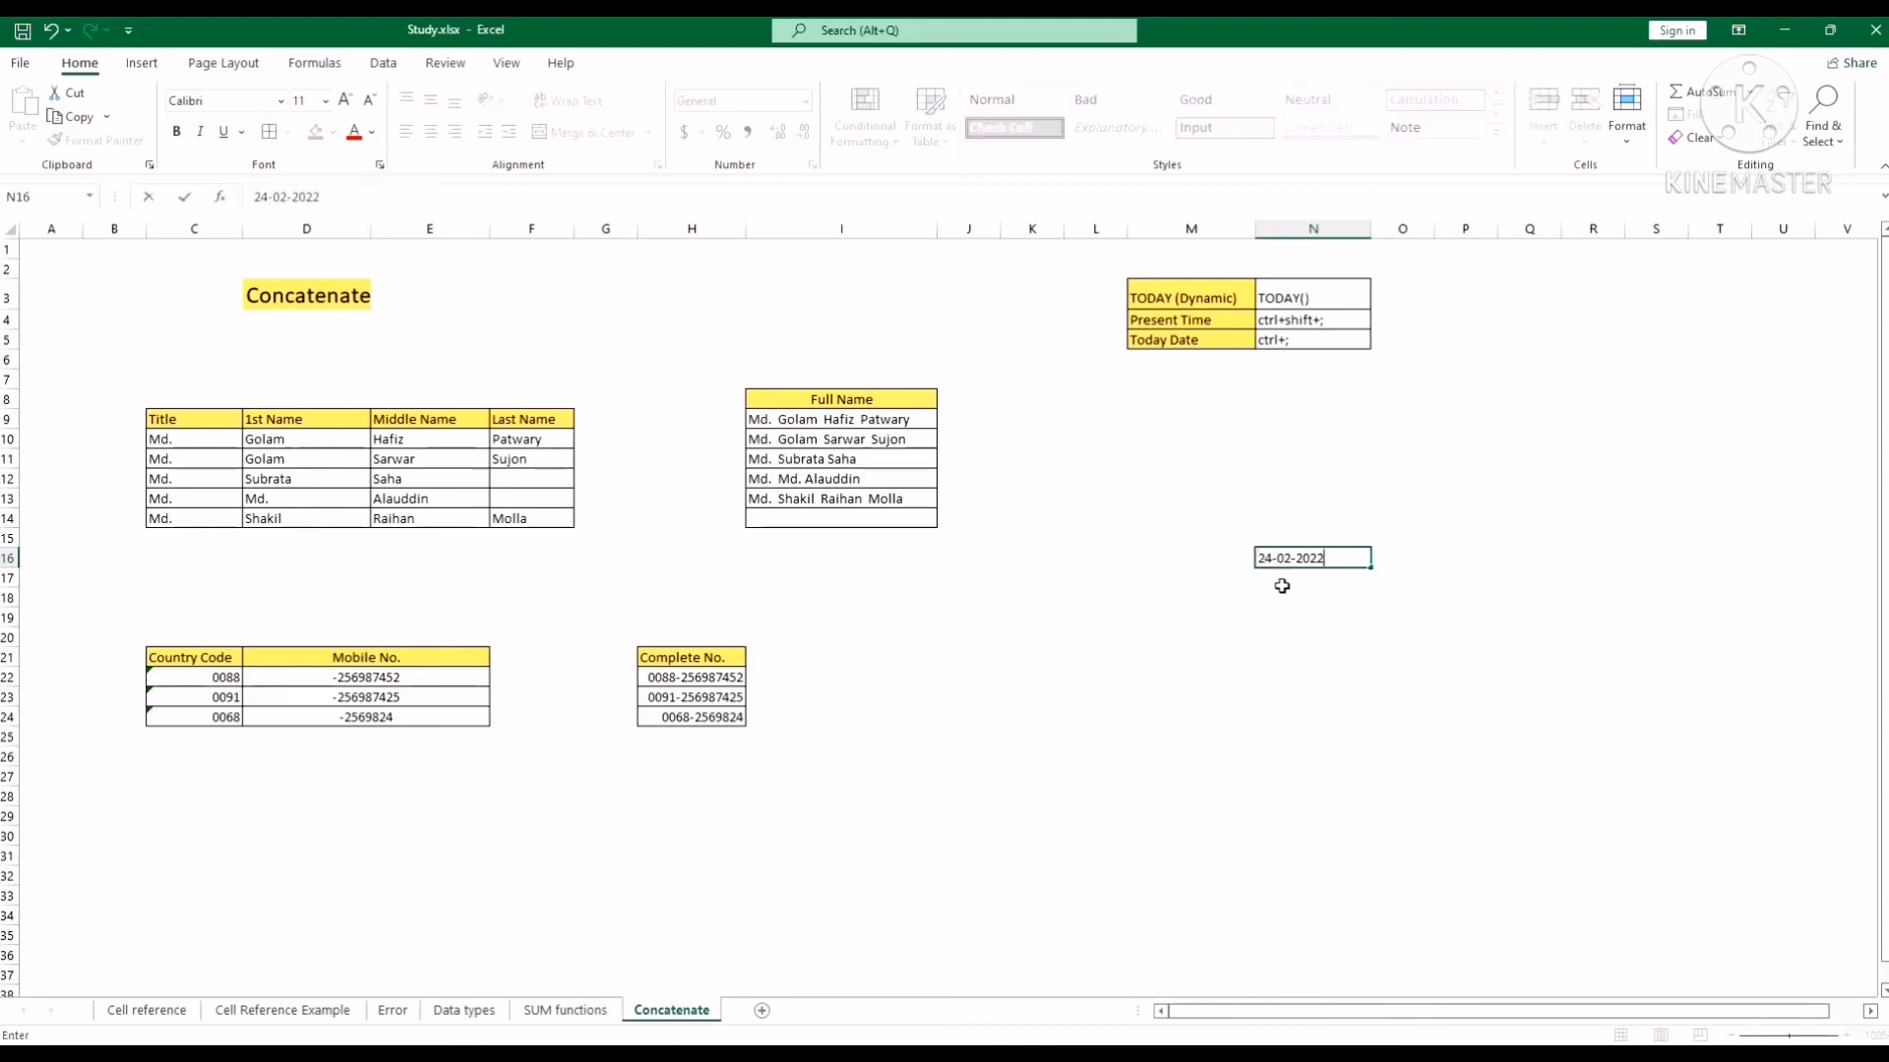
left_click(1306, 632)
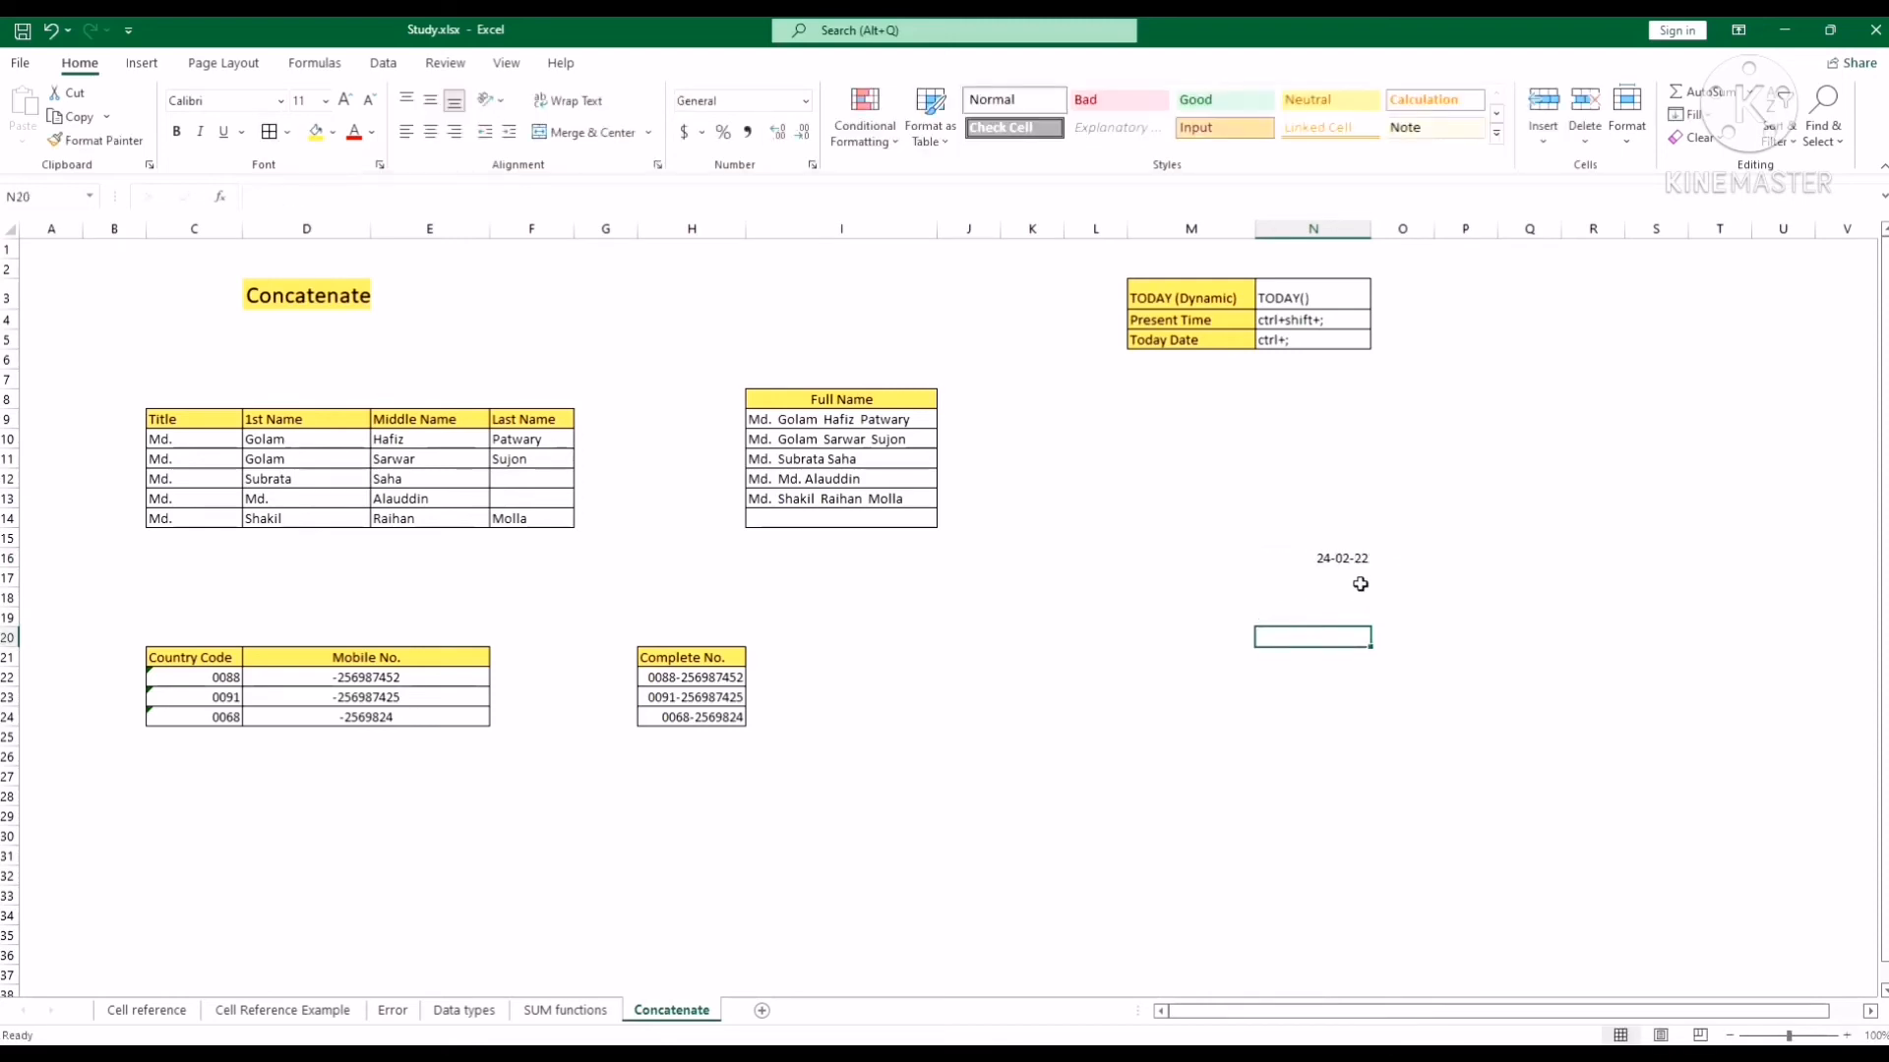
left_click(1341, 558)
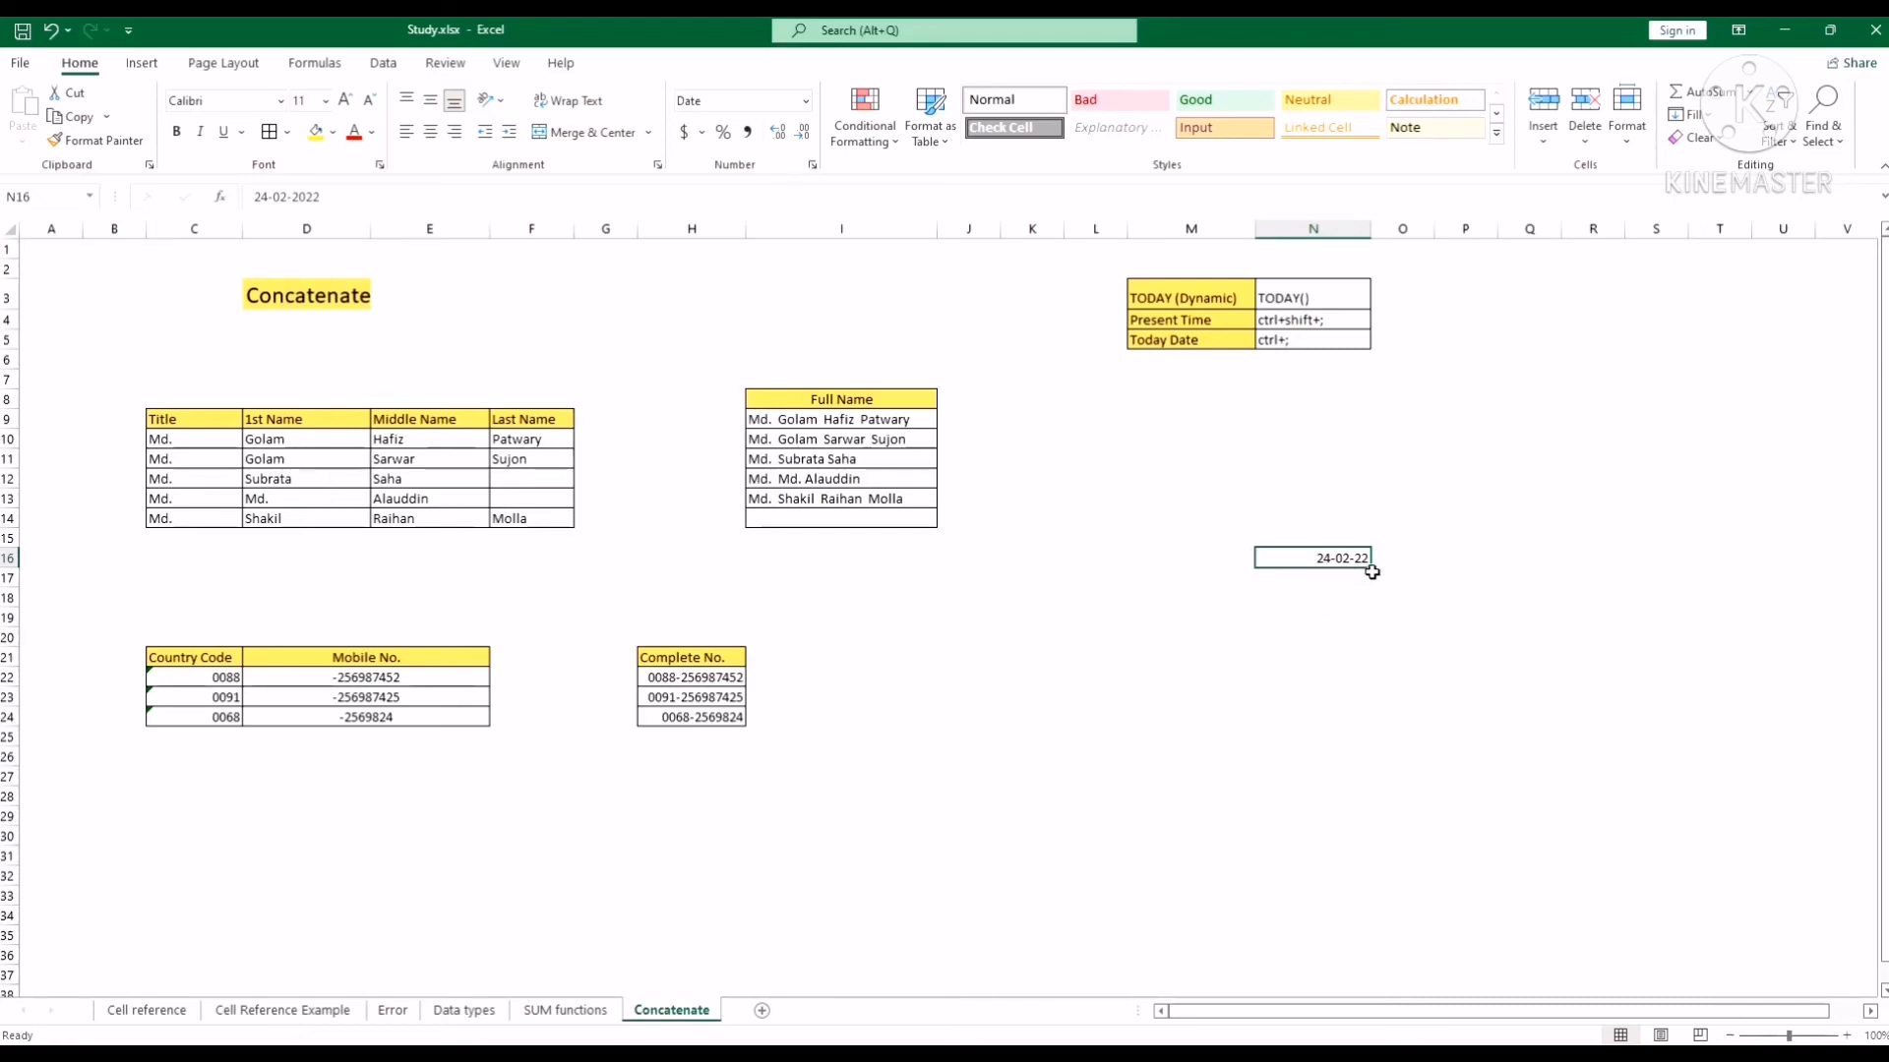
left_click(1314, 515)
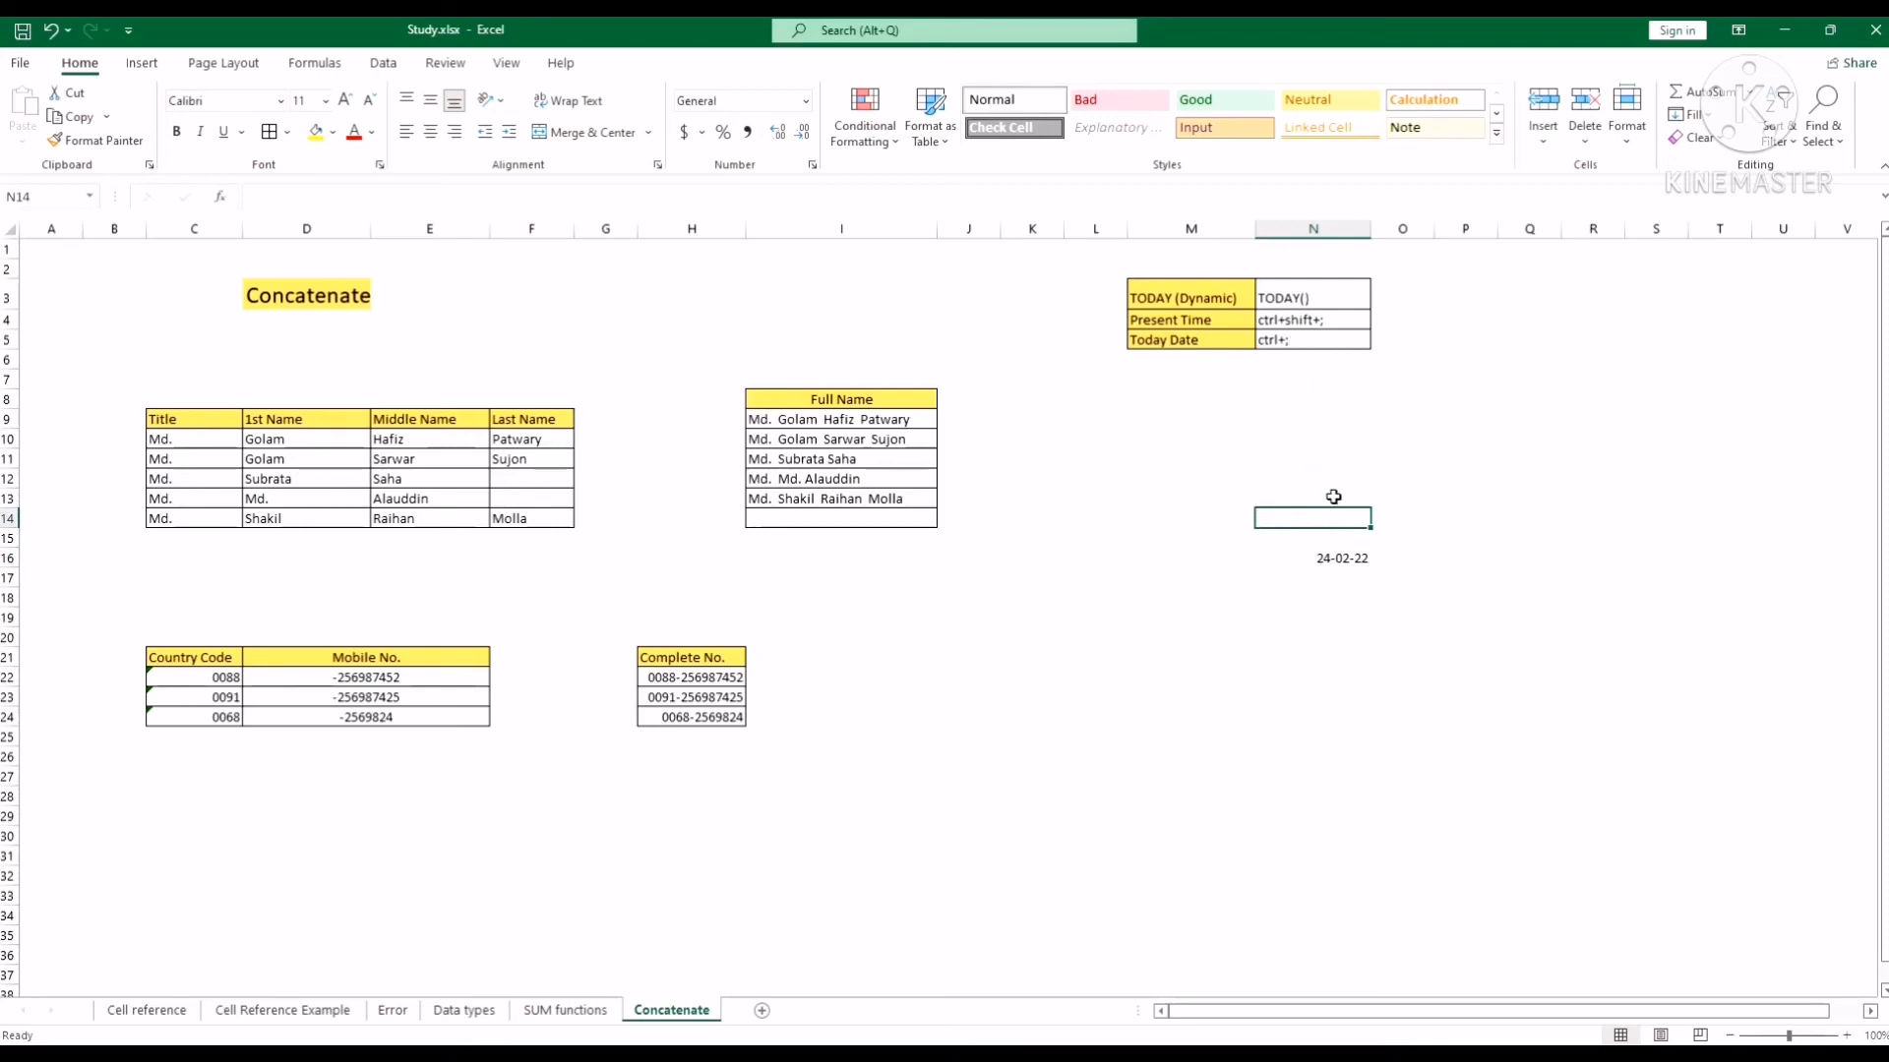
Stamp the current time, 10:23 AM, into N14 with Ctrl+Shift+;.
key("ctrl+shift+semicolon")
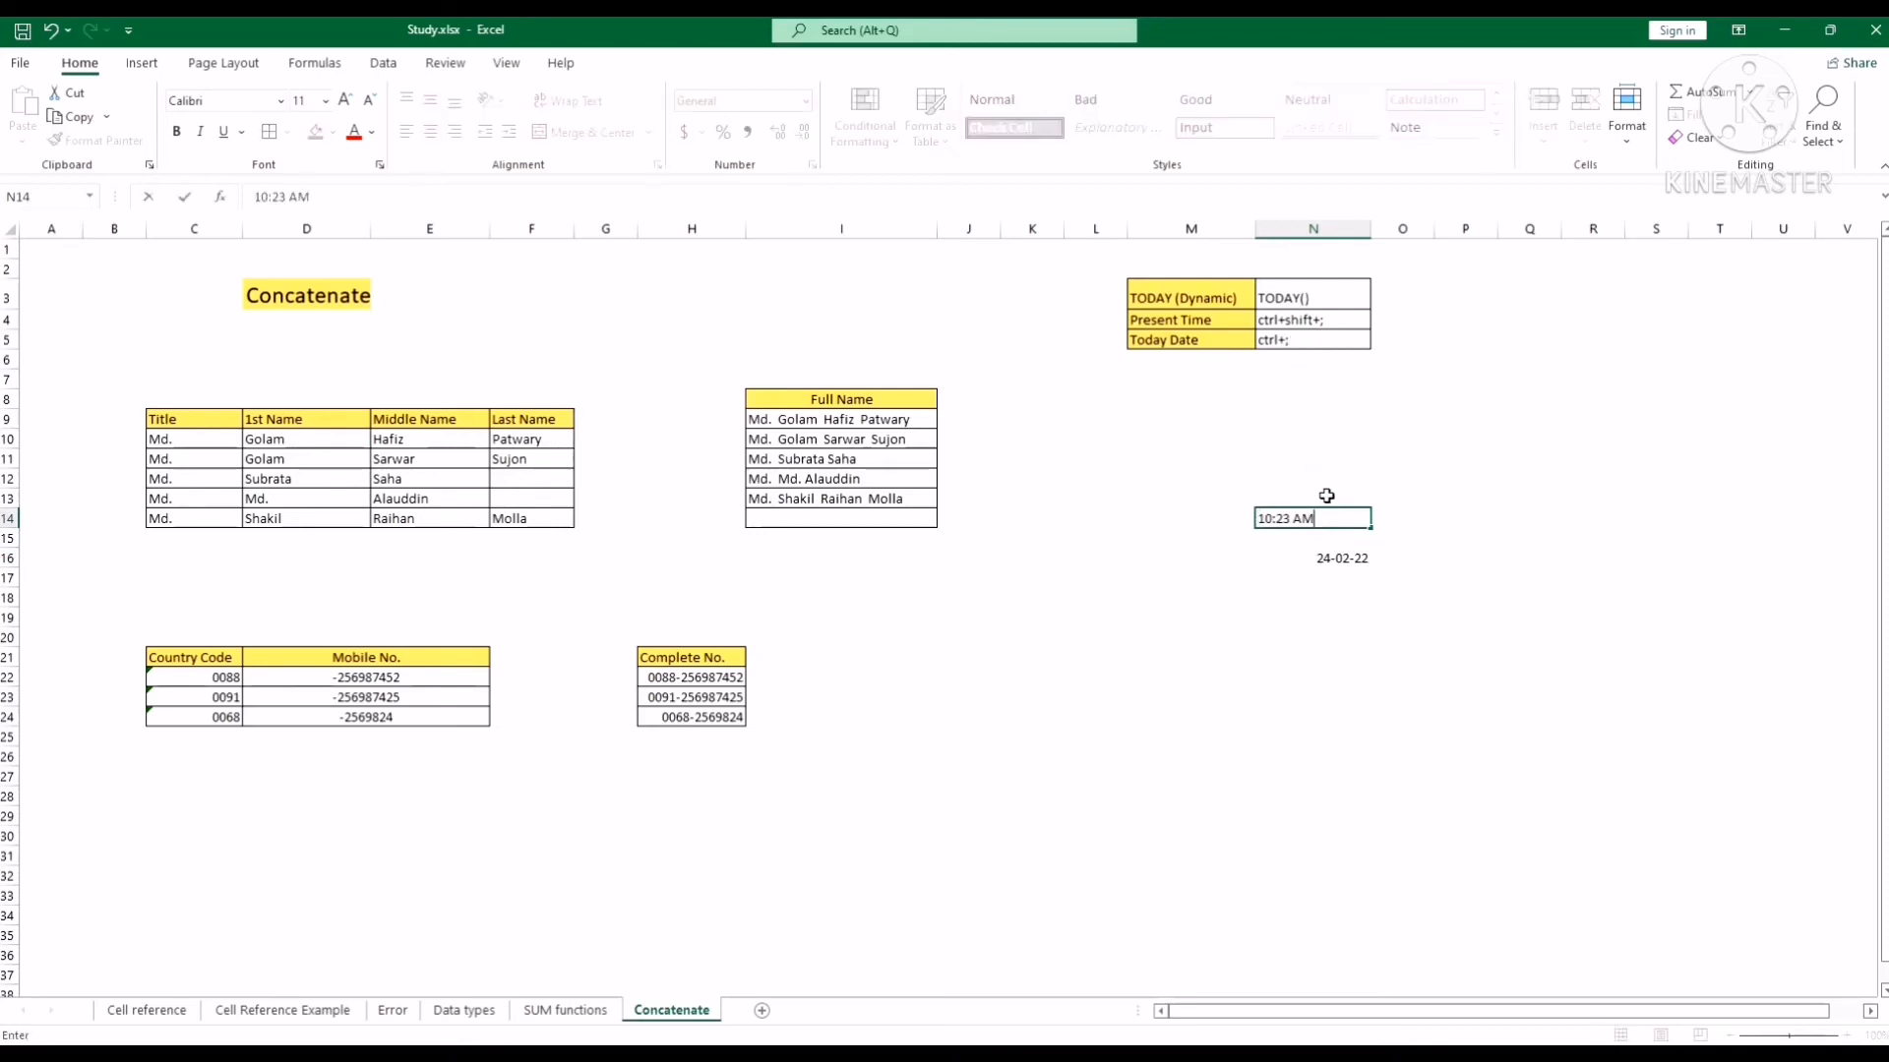
key("Return")
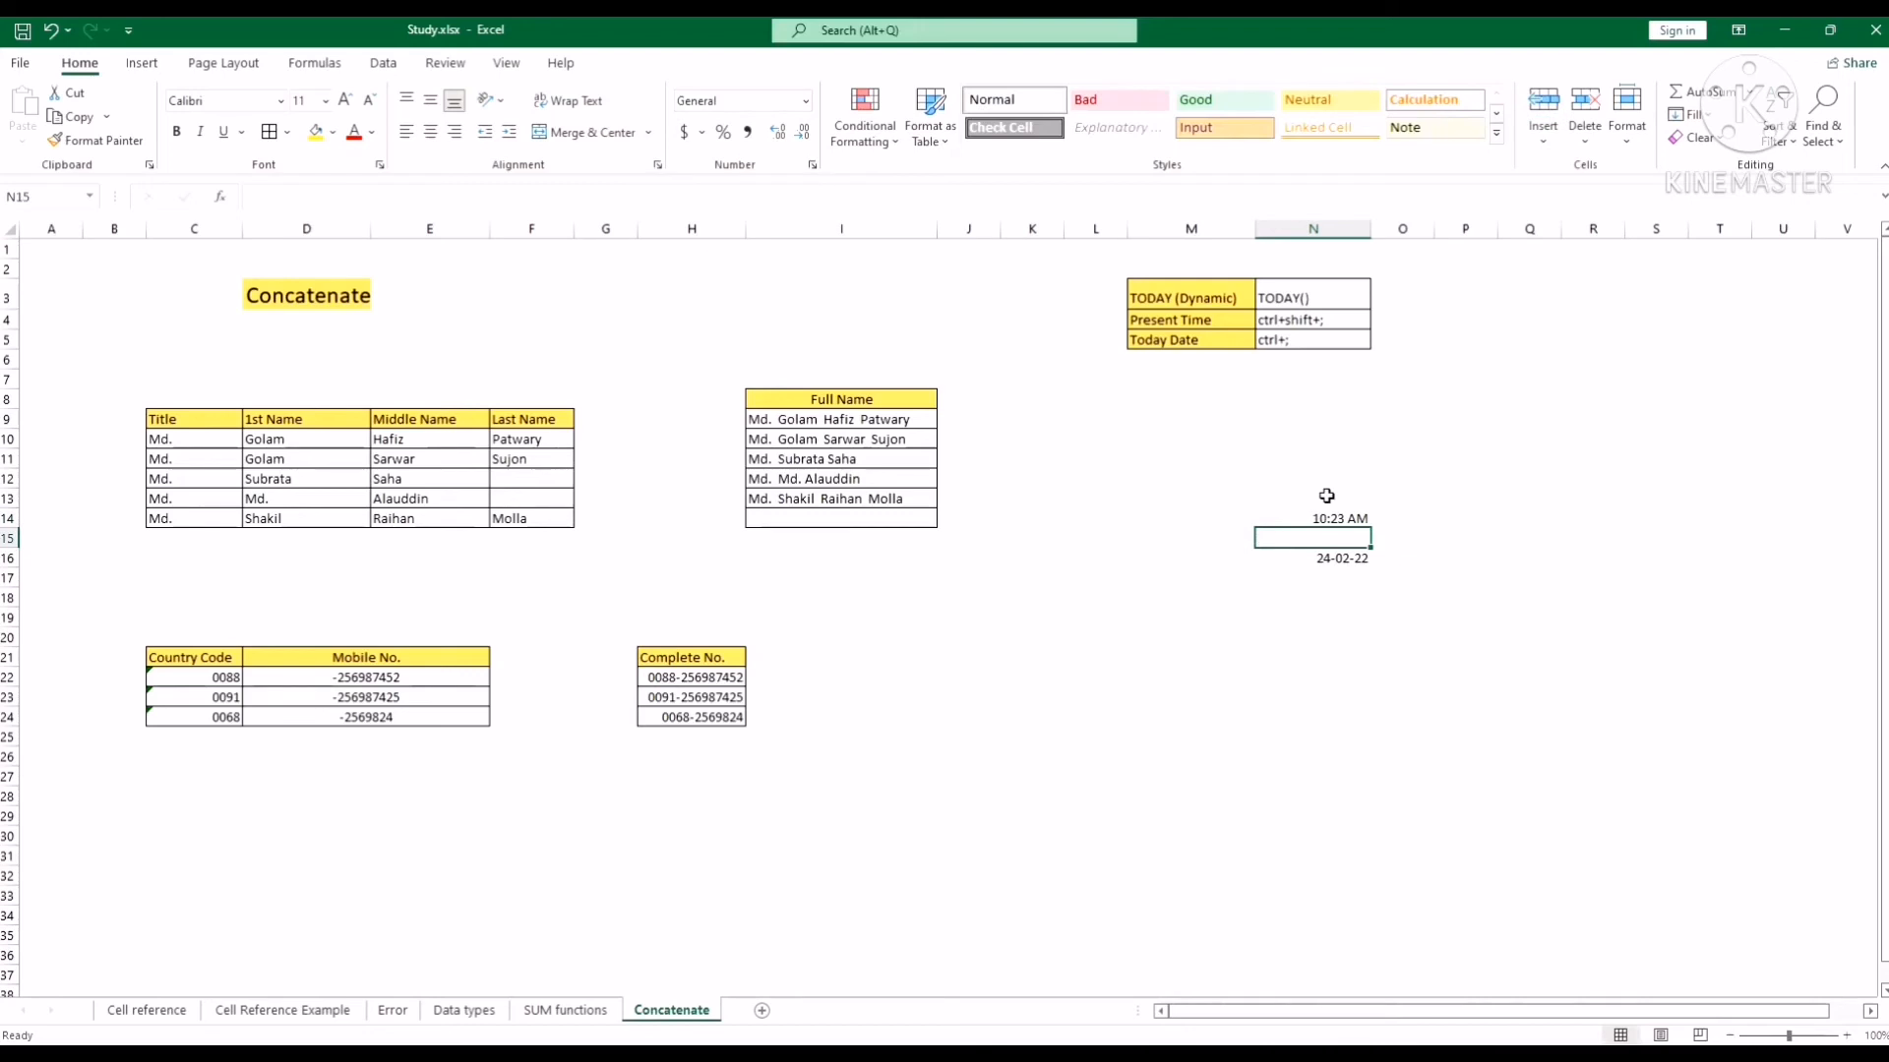
left_click(1330, 516)
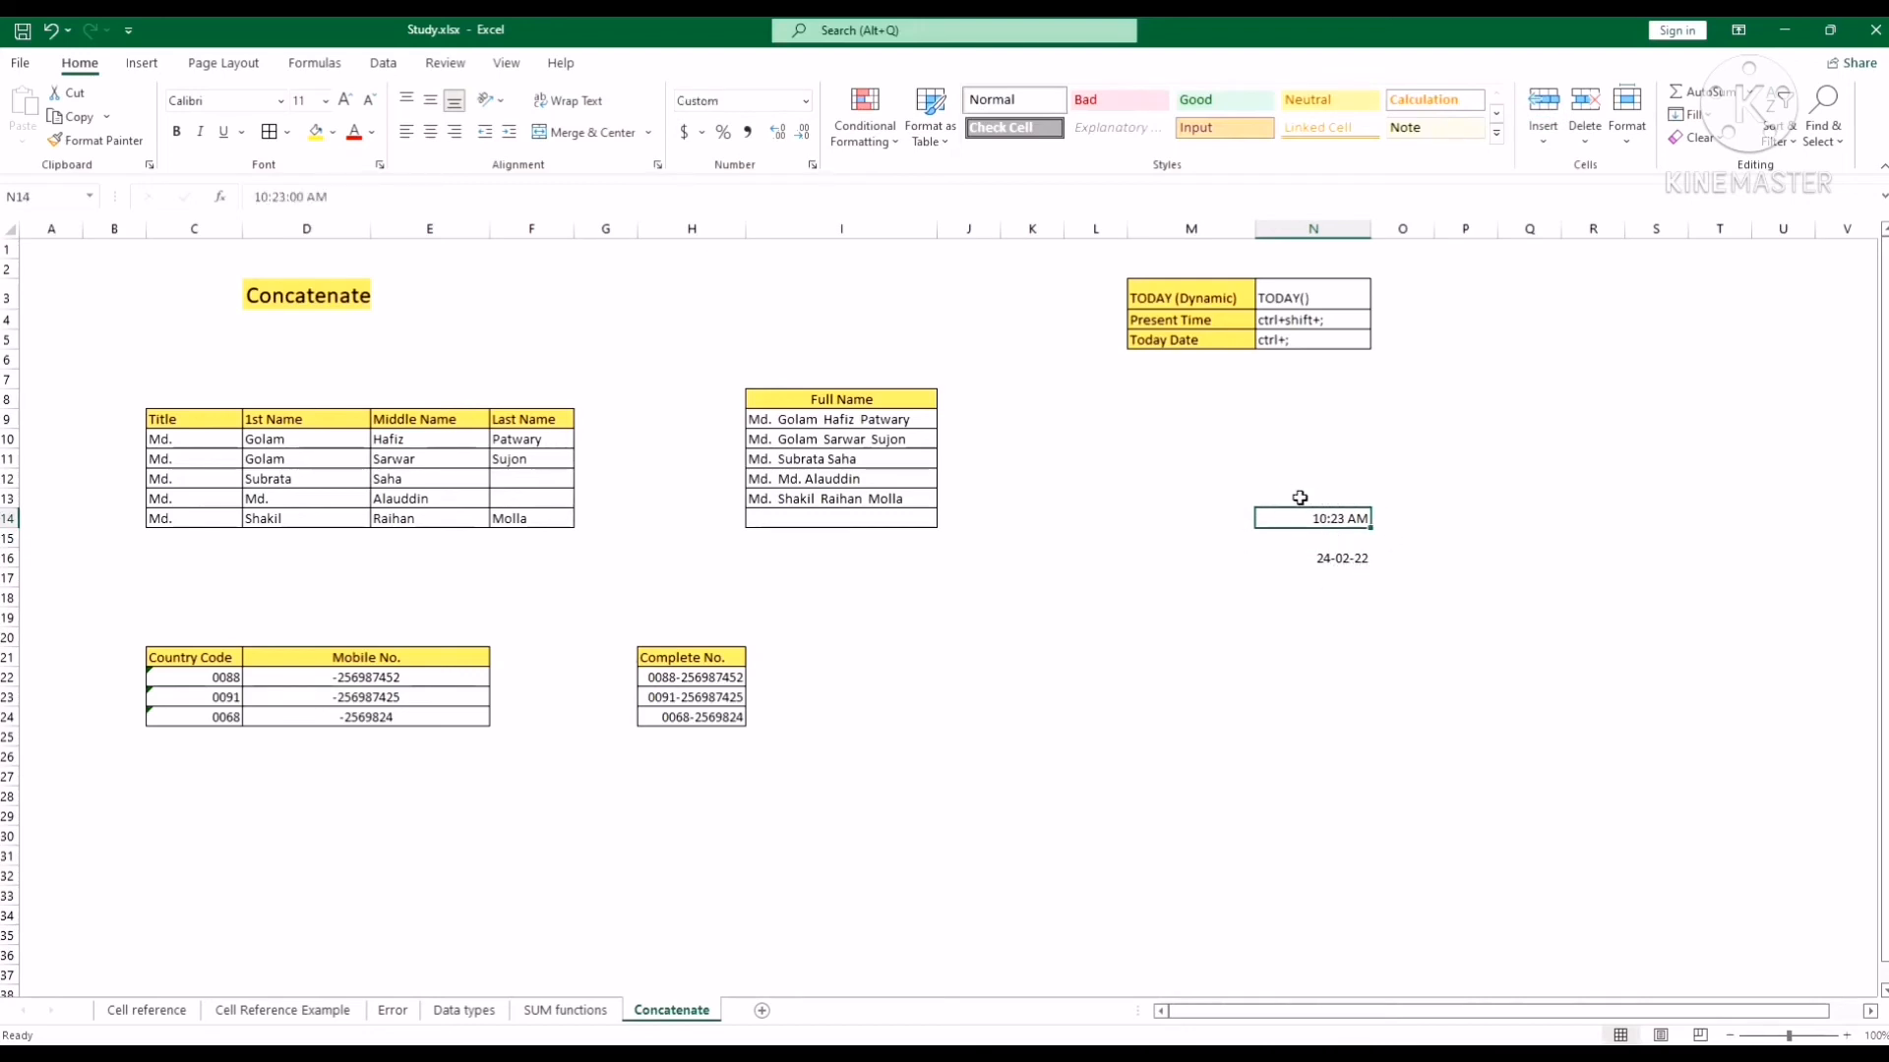
Clear the time and date values from N13:N17.
left_click_drag(1299, 498, 1327, 577)
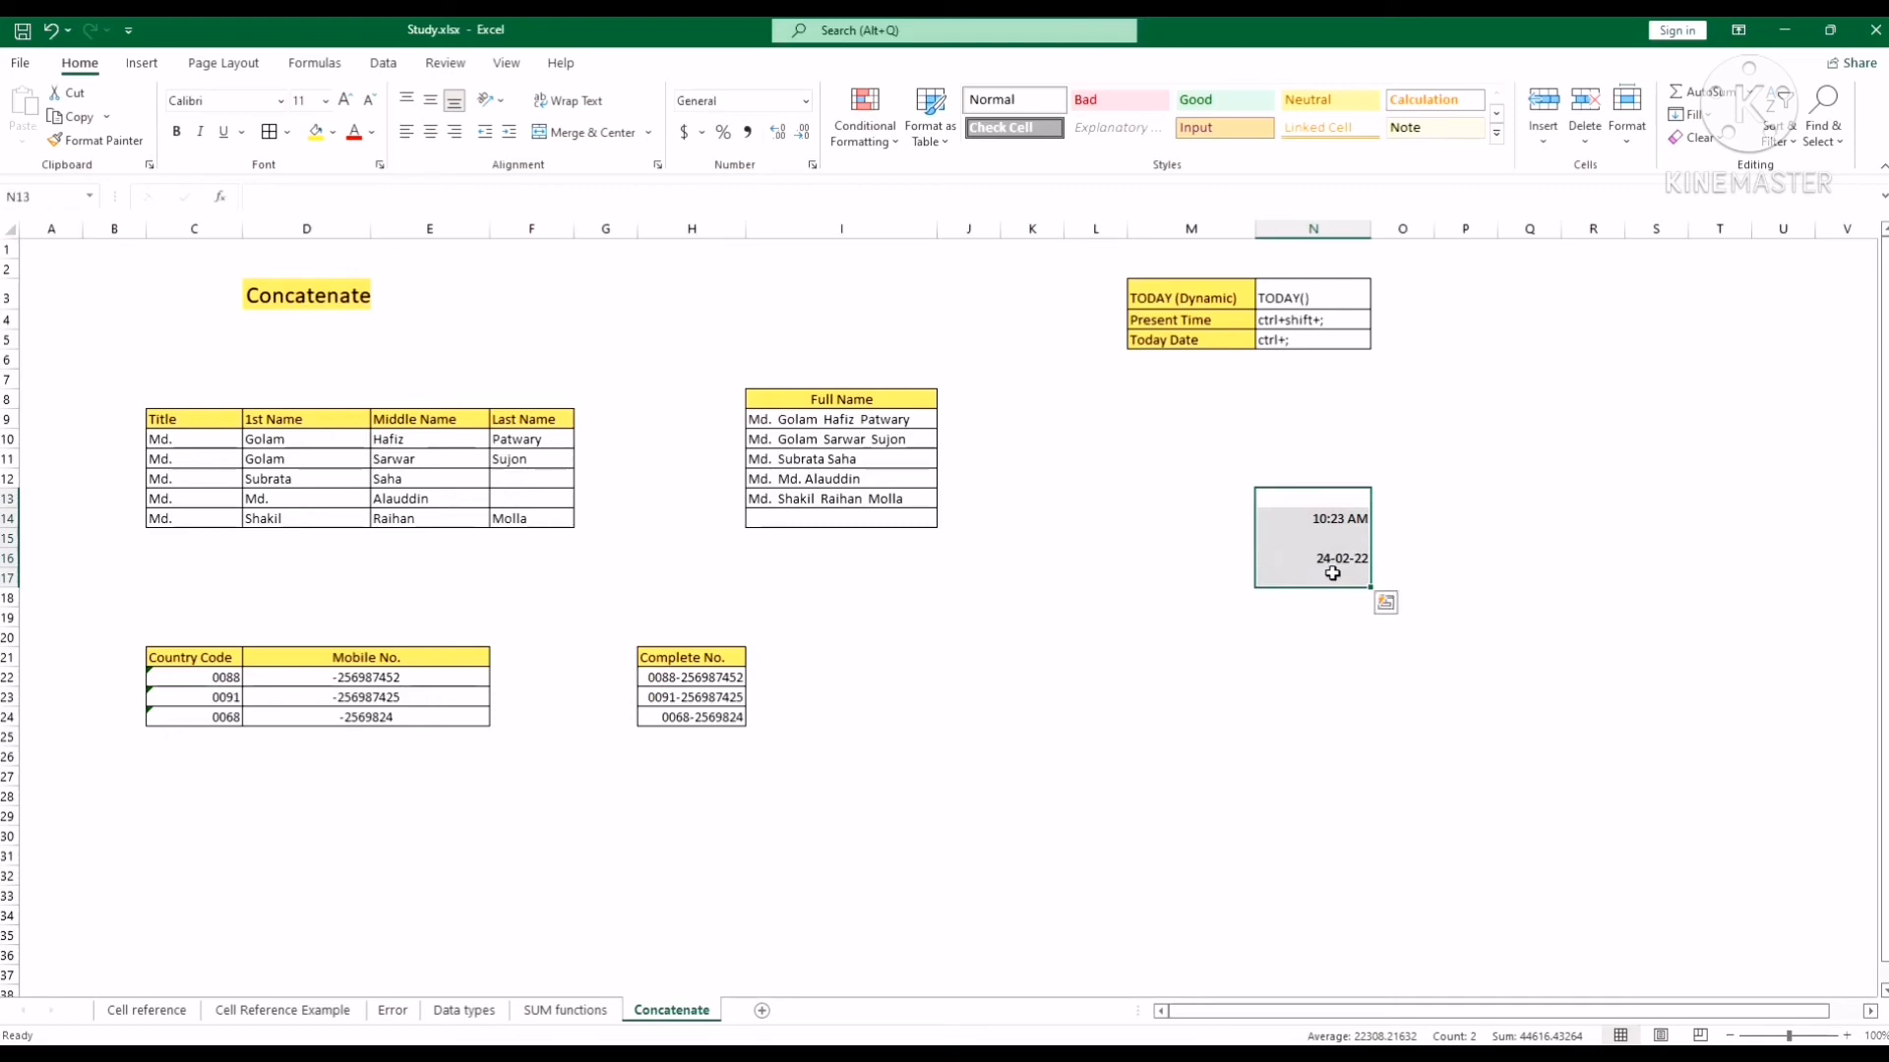
key("Delete")
left_click(1244, 580)
left_click(1211, 299)
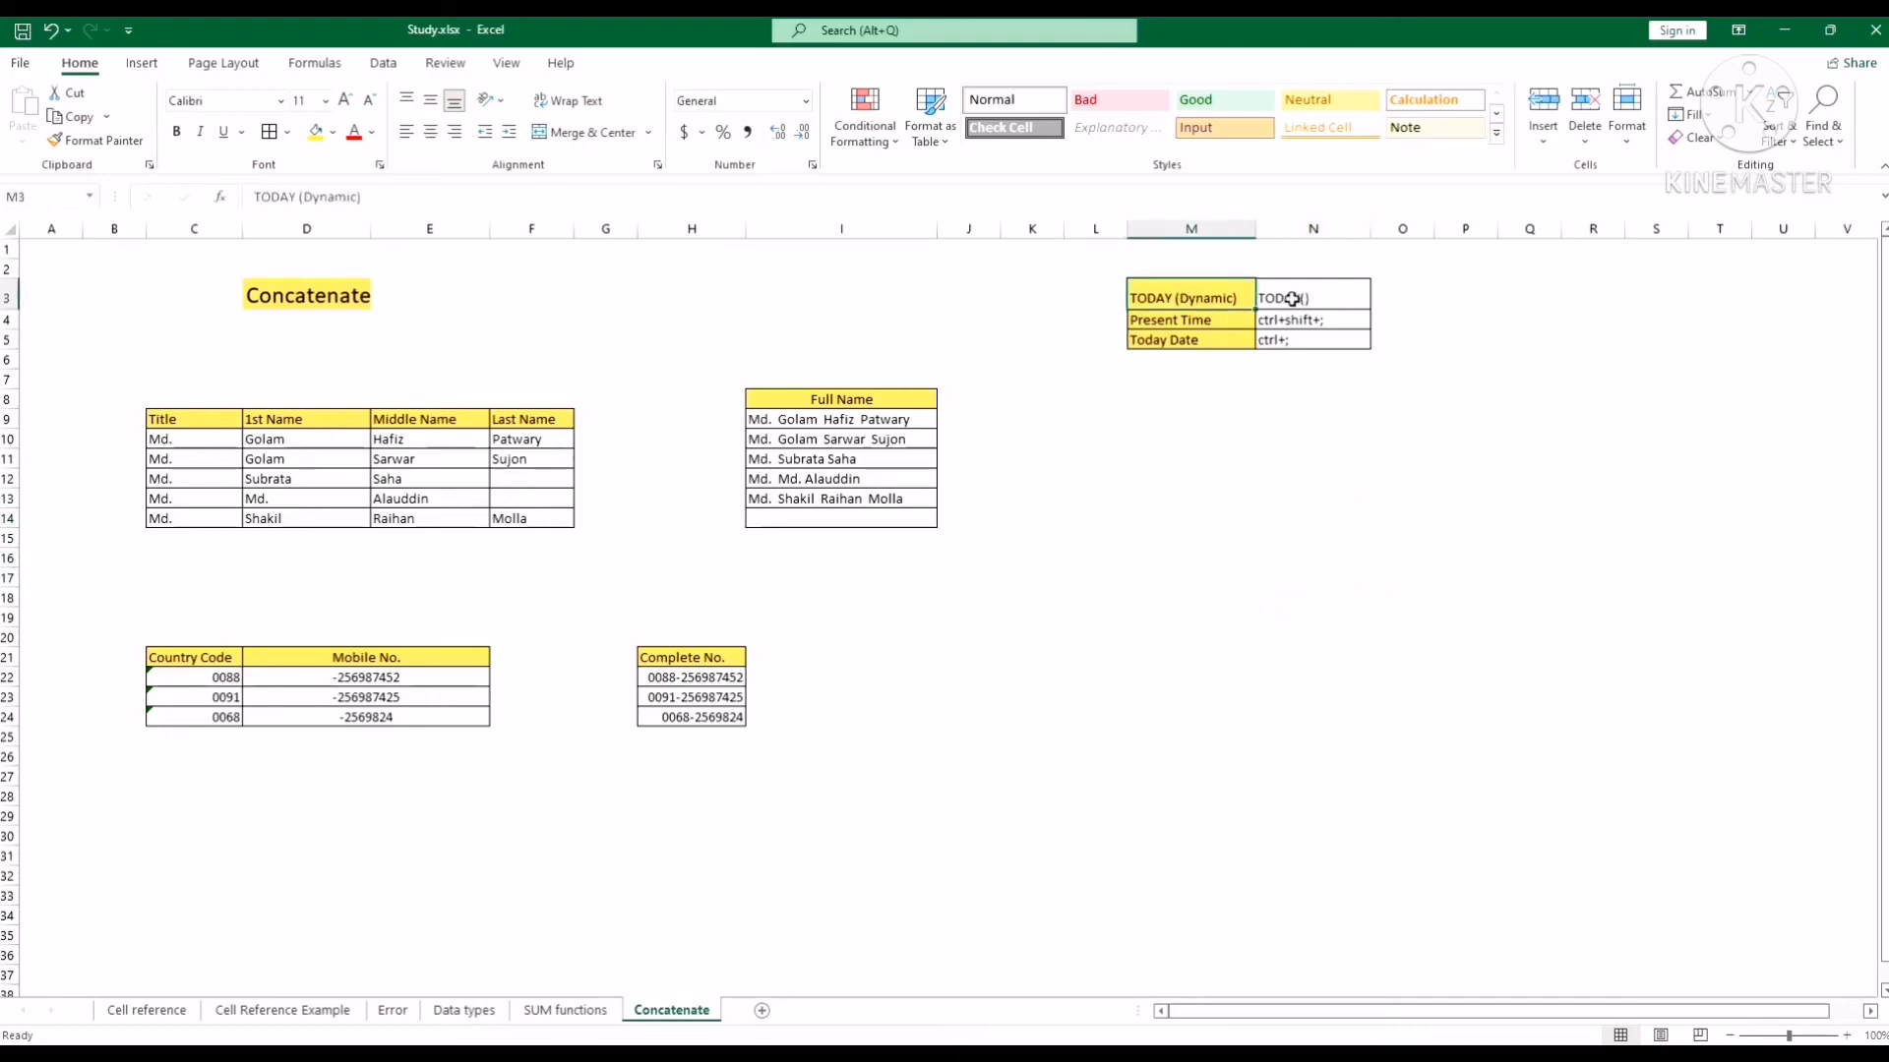
Enter the formula =TODAY() in N13 so it displays the dynamic date 24-02-22.
left_click(1270, 504)
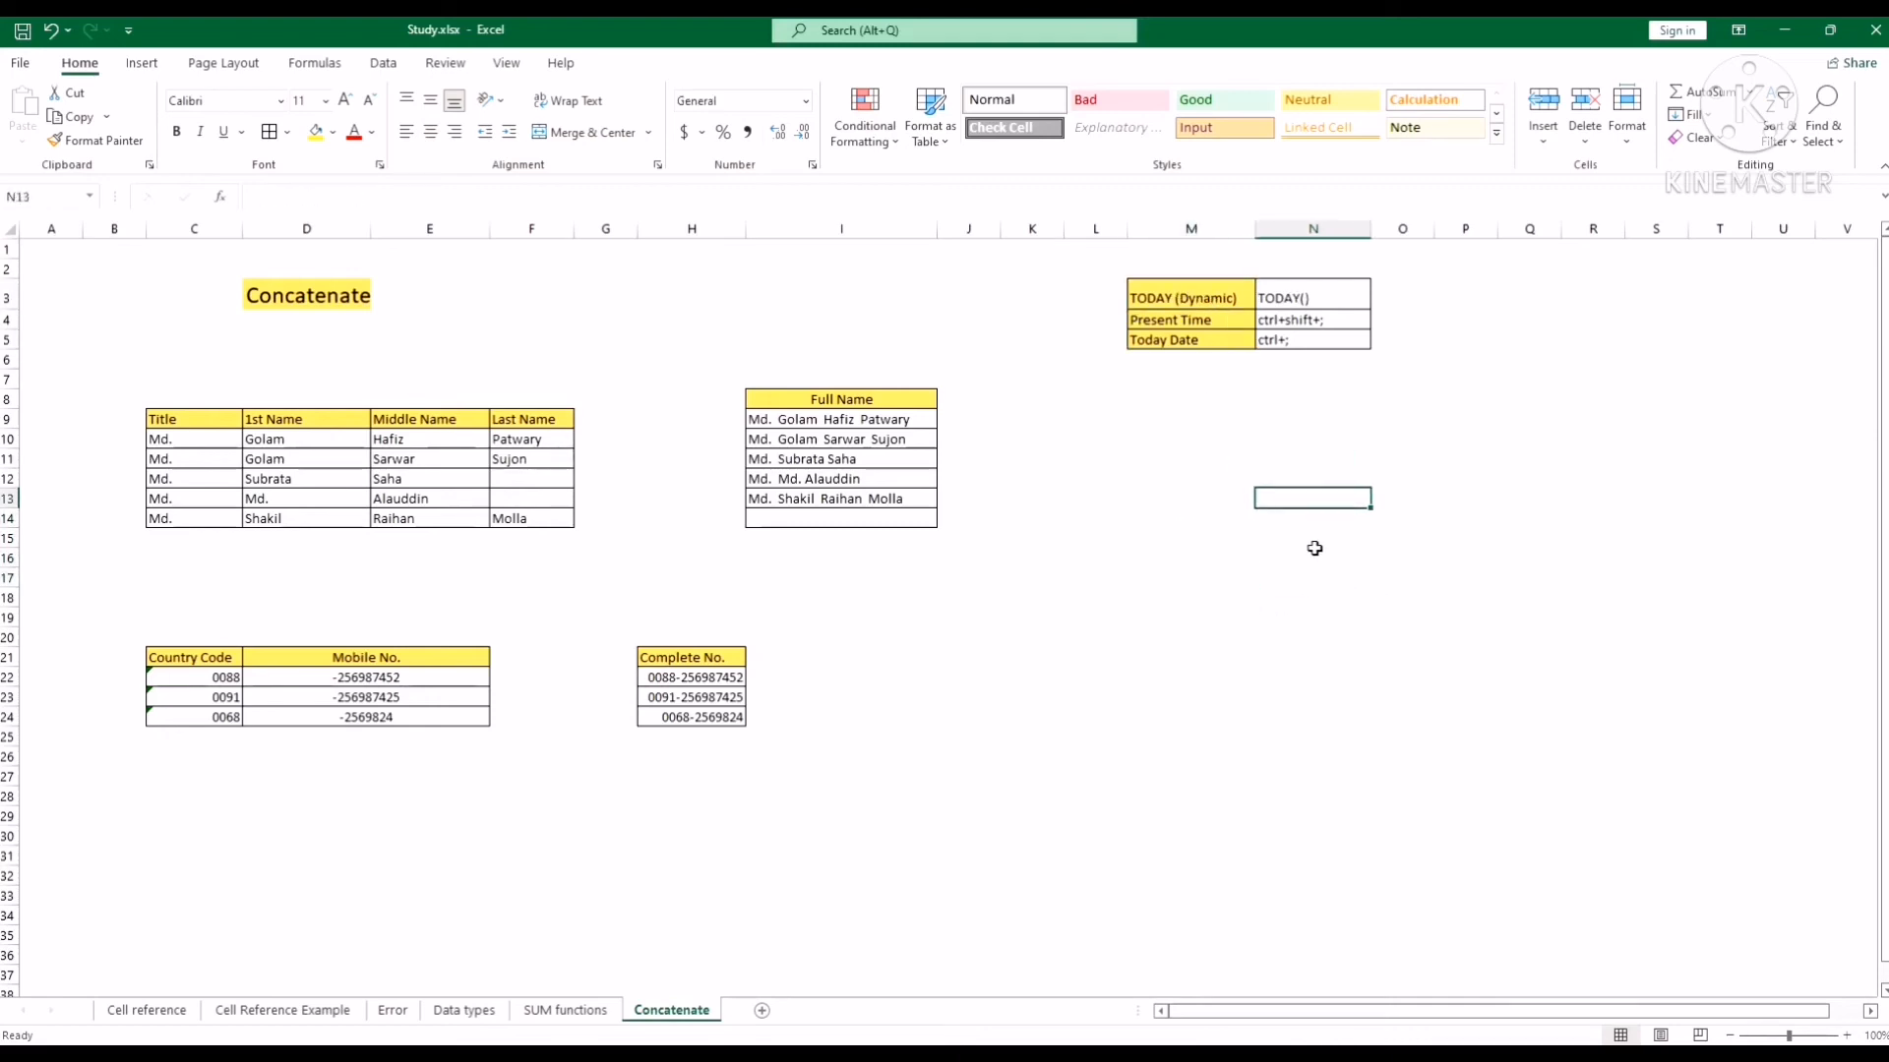
type("=")
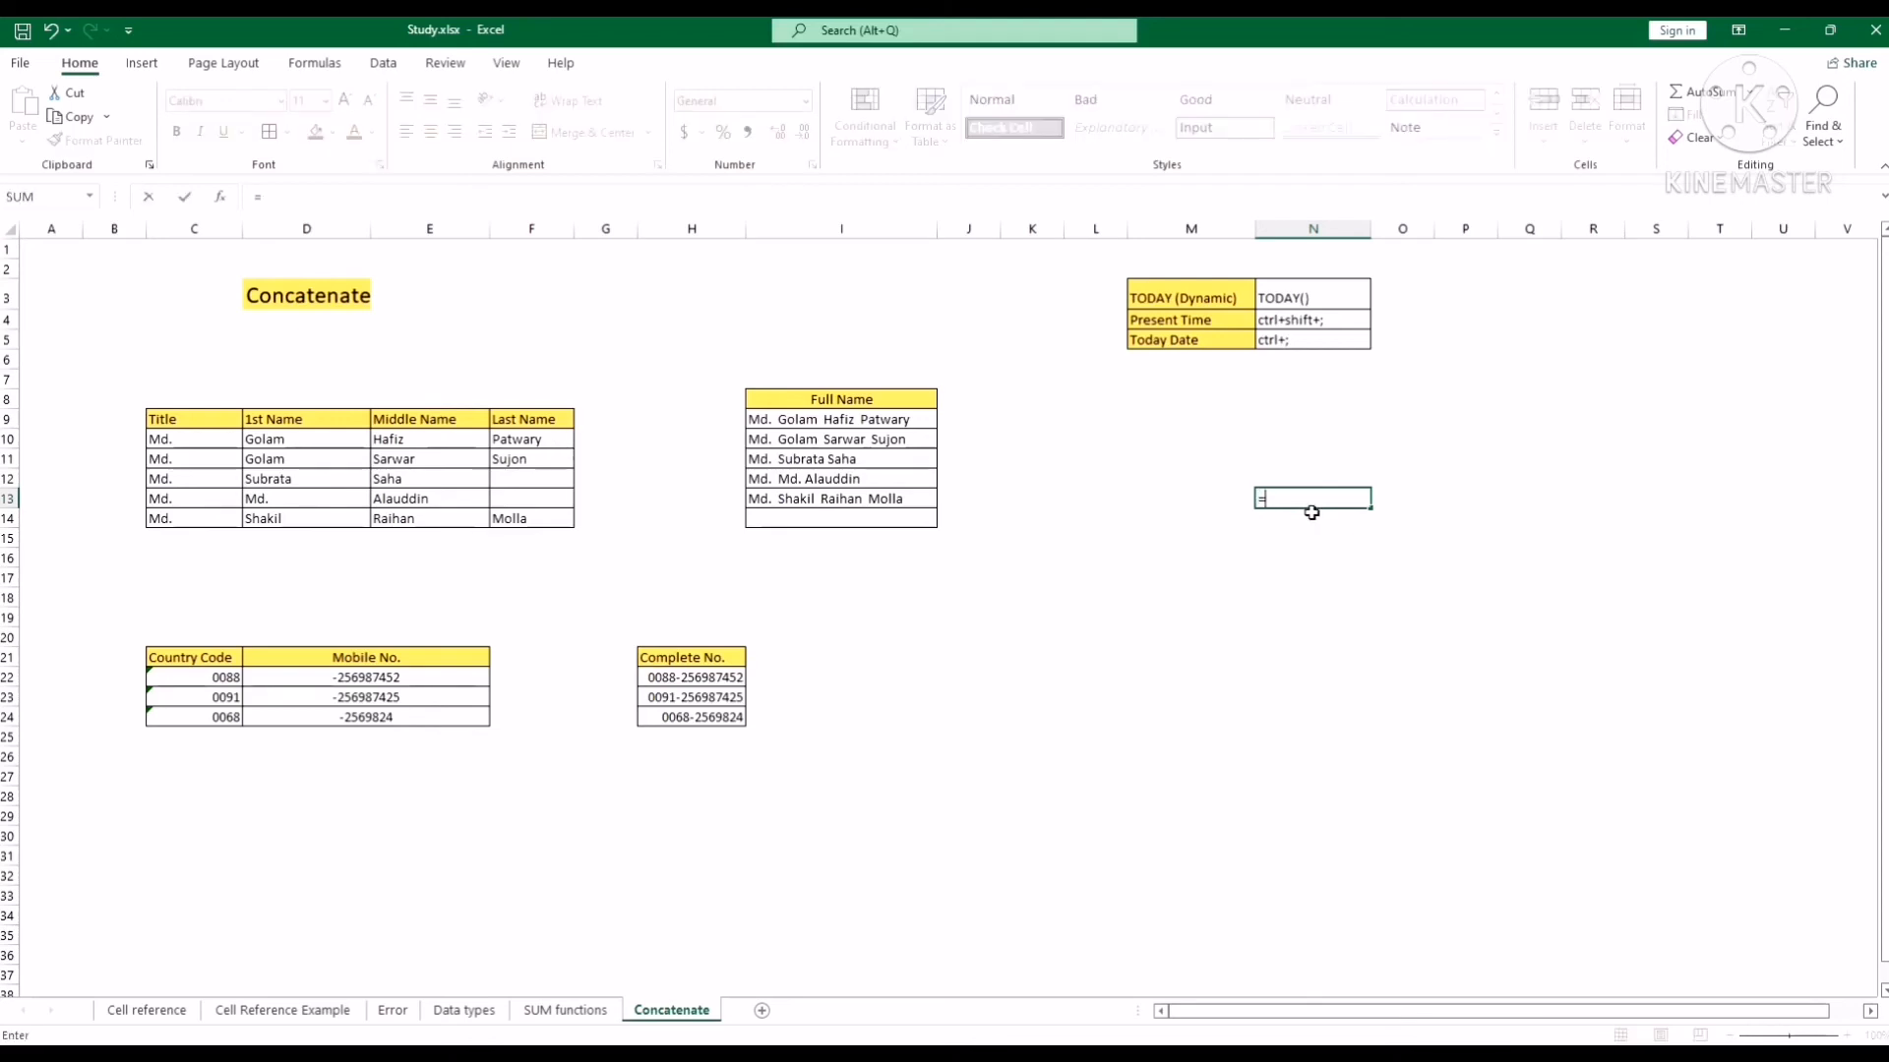
type("today")
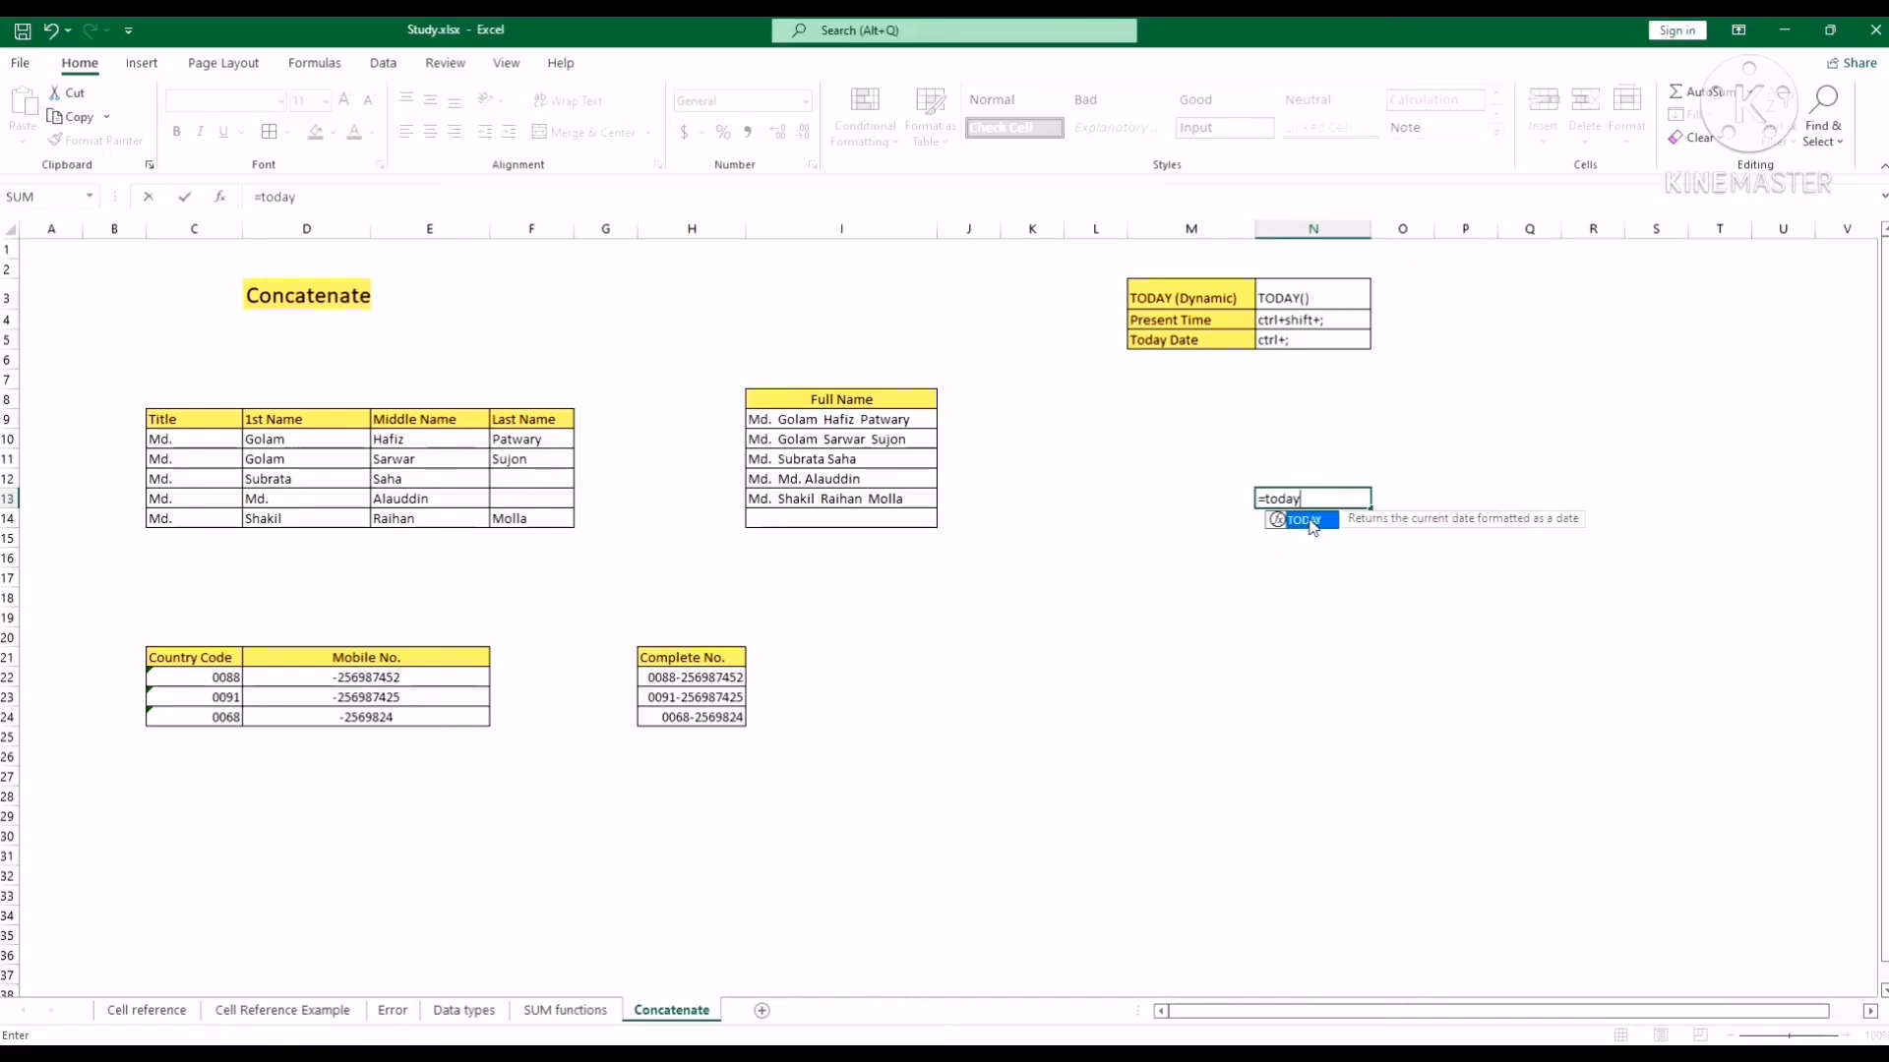
double_click(1308, 521)
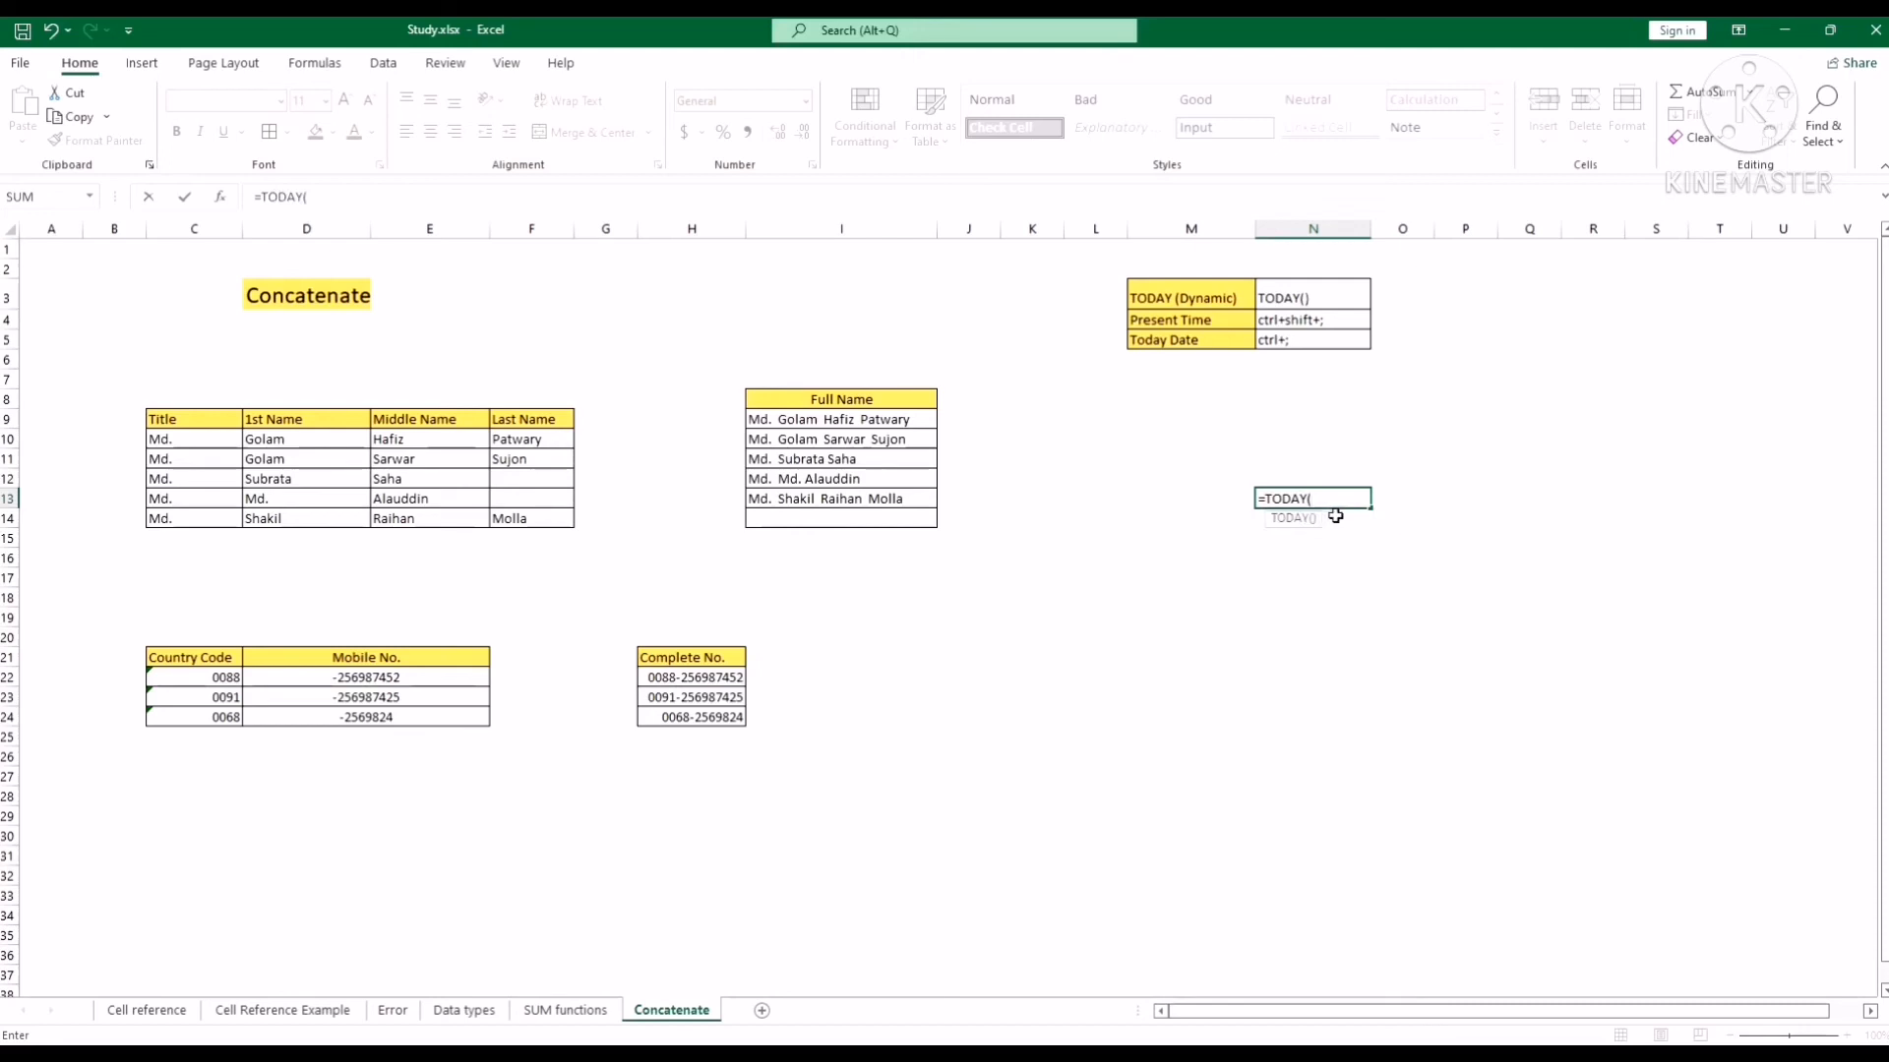
type(")")
key("Return")
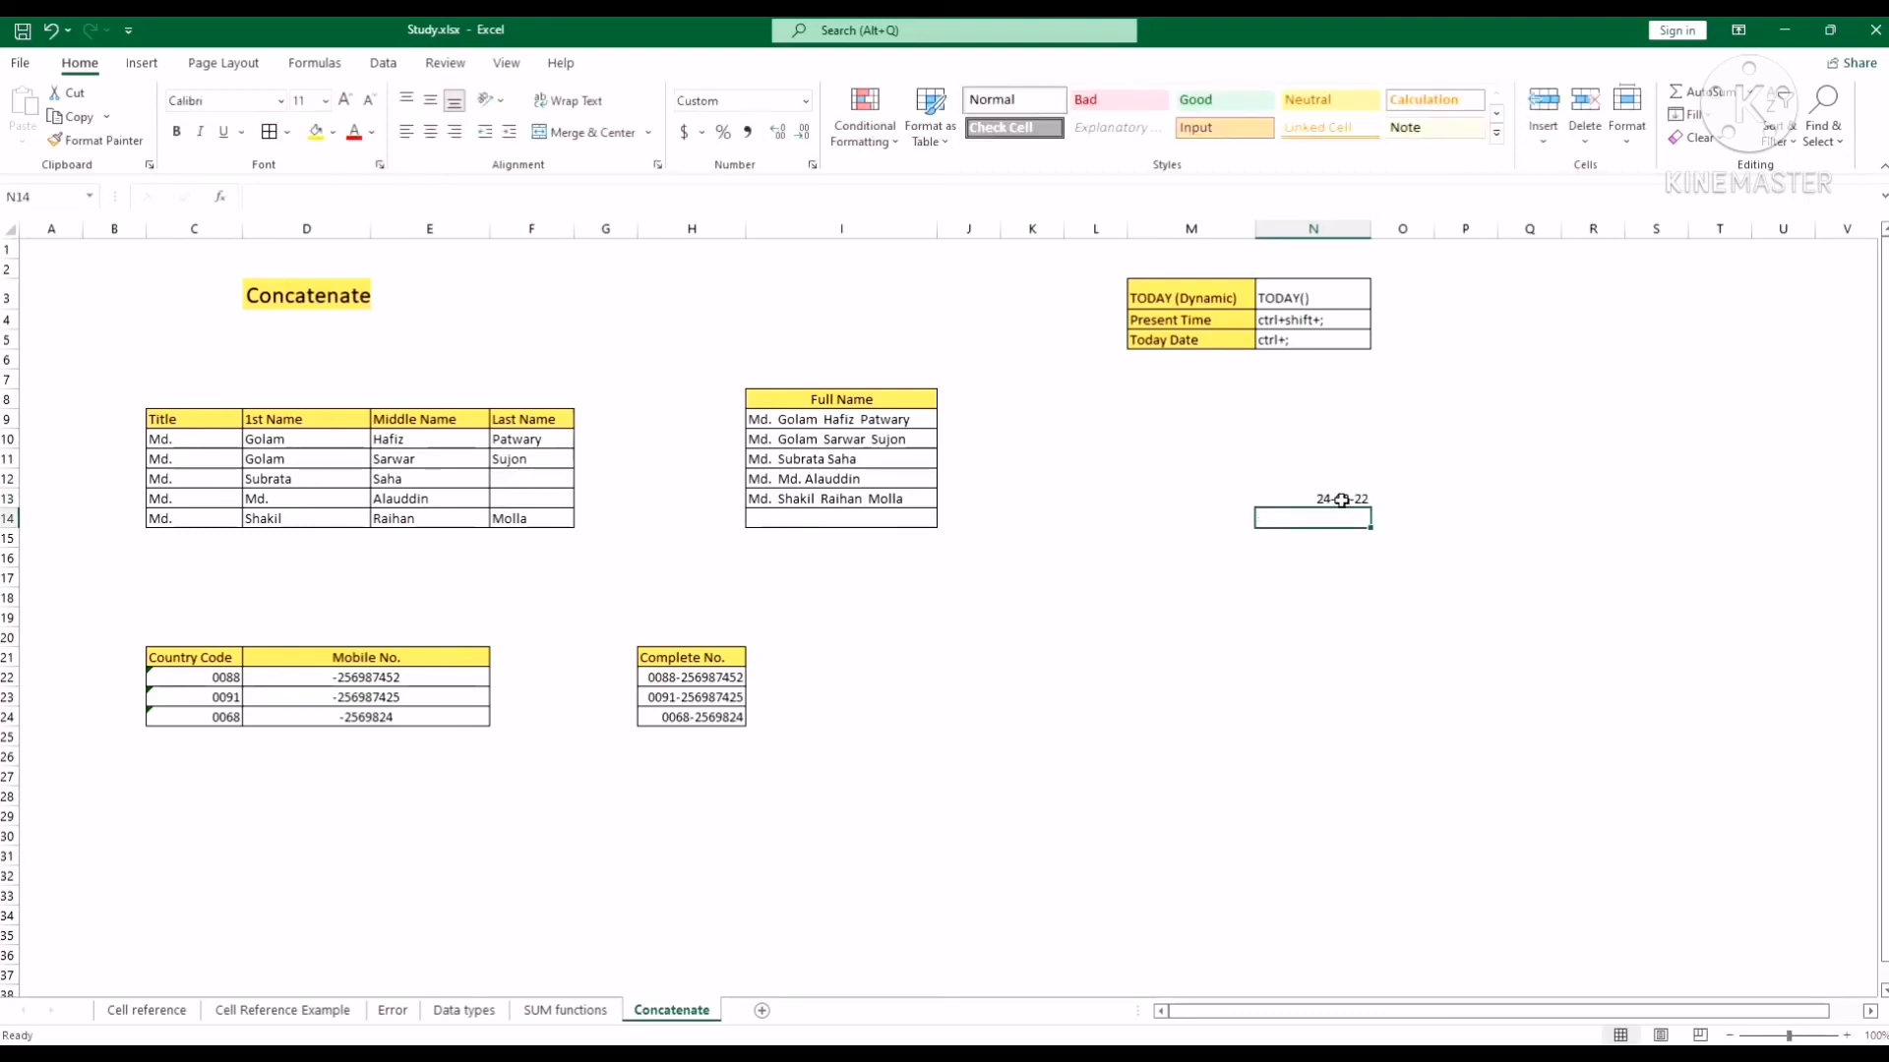
left_click(1342, 500)
left_click(1328, 542)
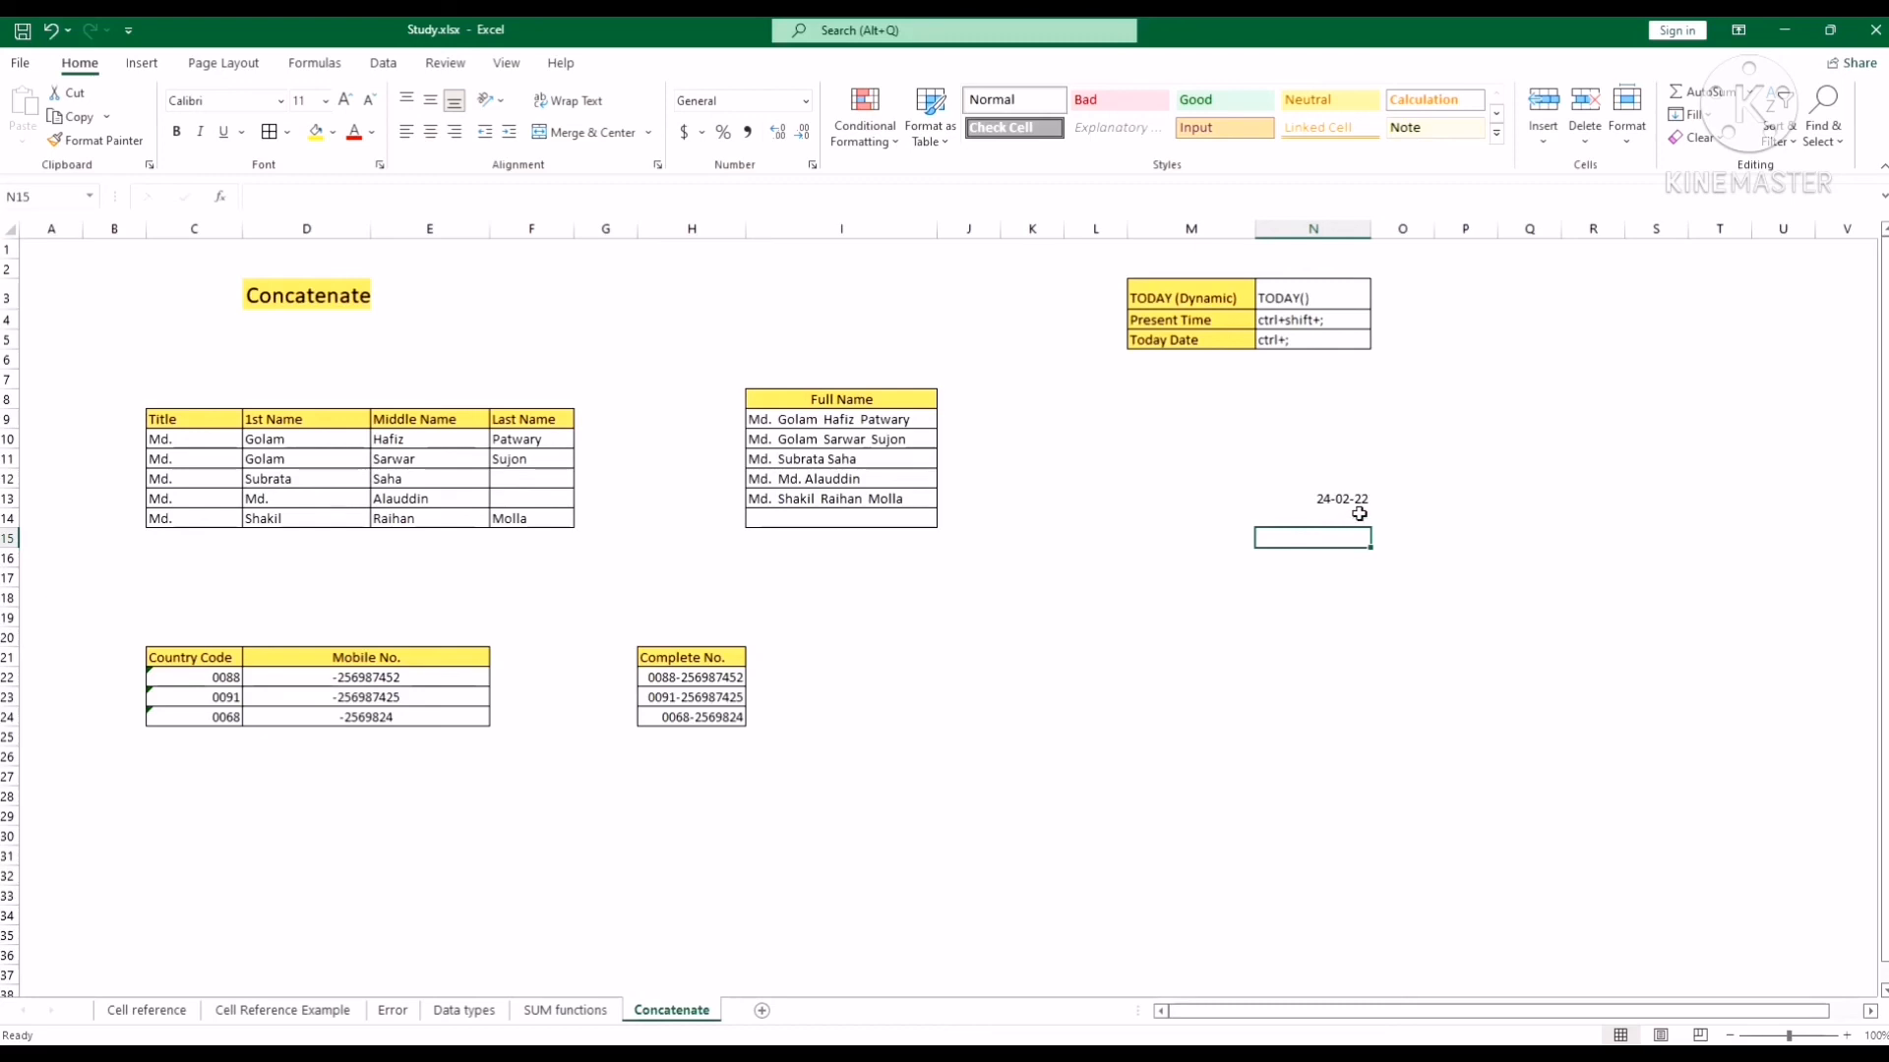
left_click(1355, 504)
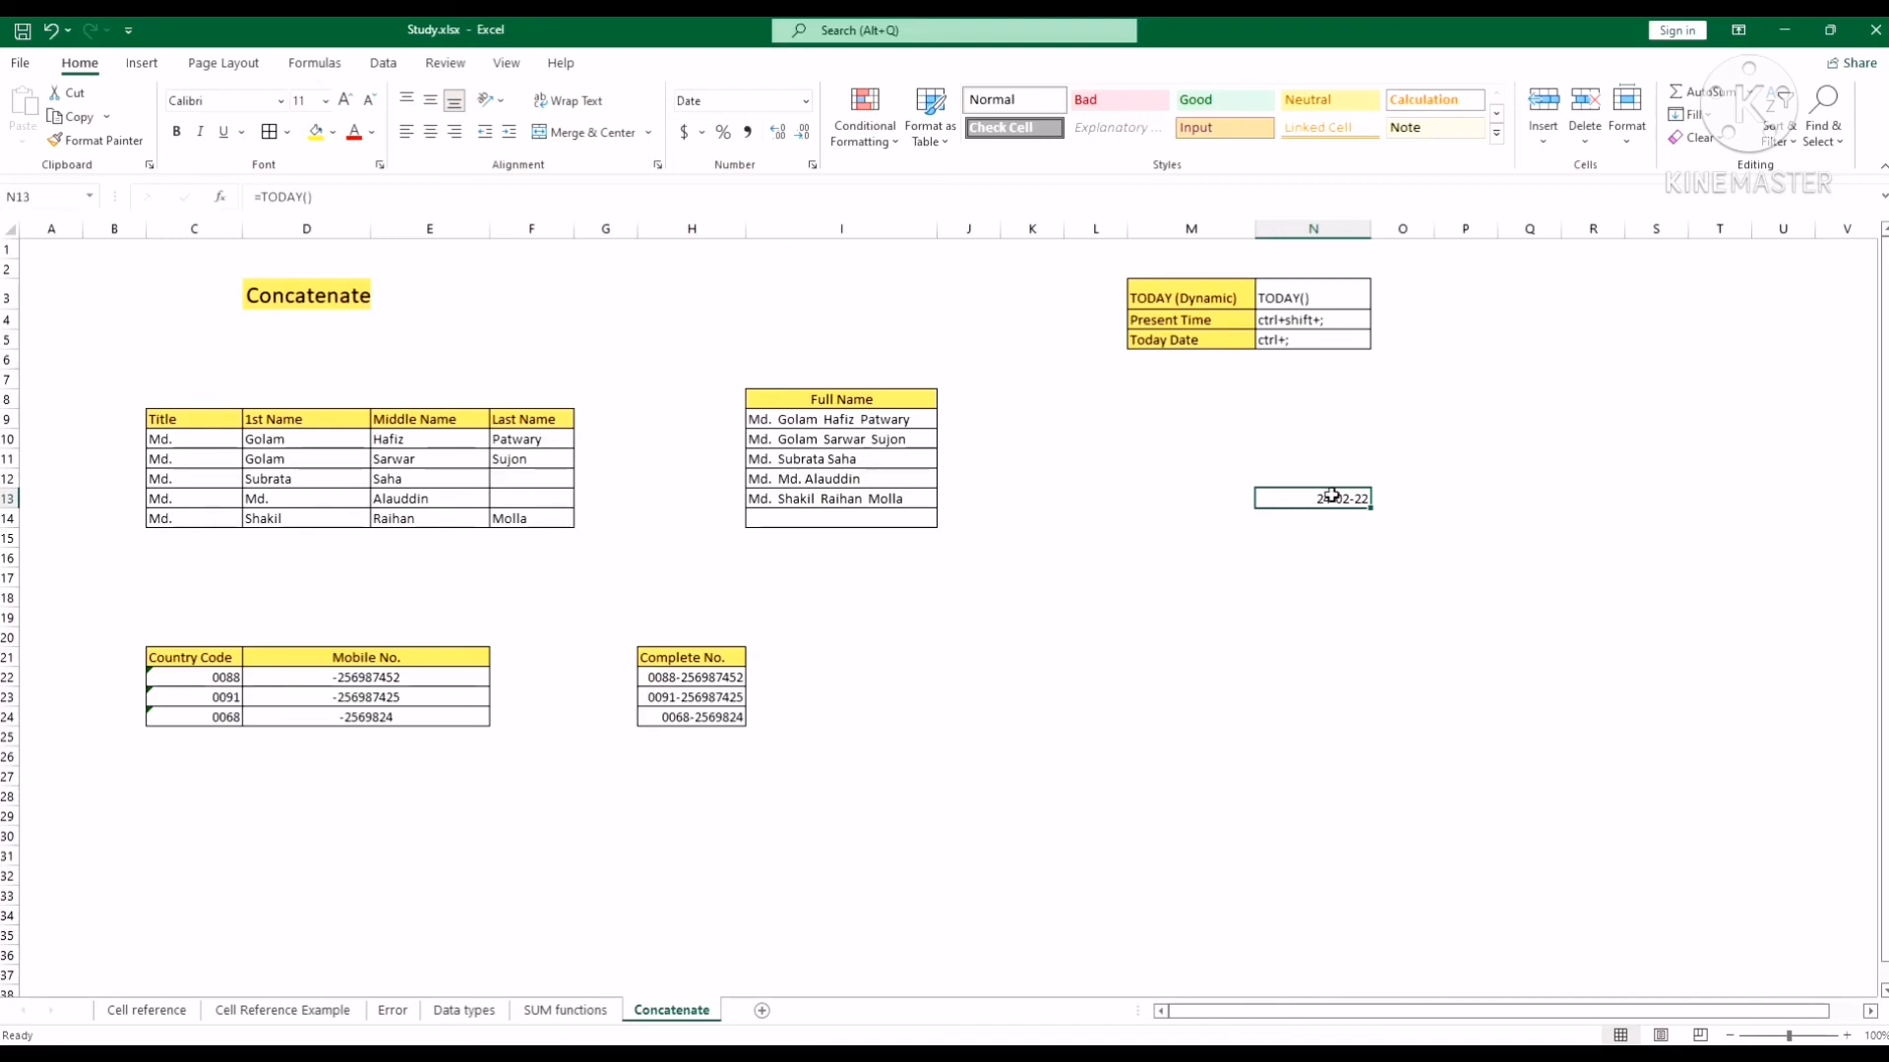
left_click(1298, 574)
left_click(1198, 344)
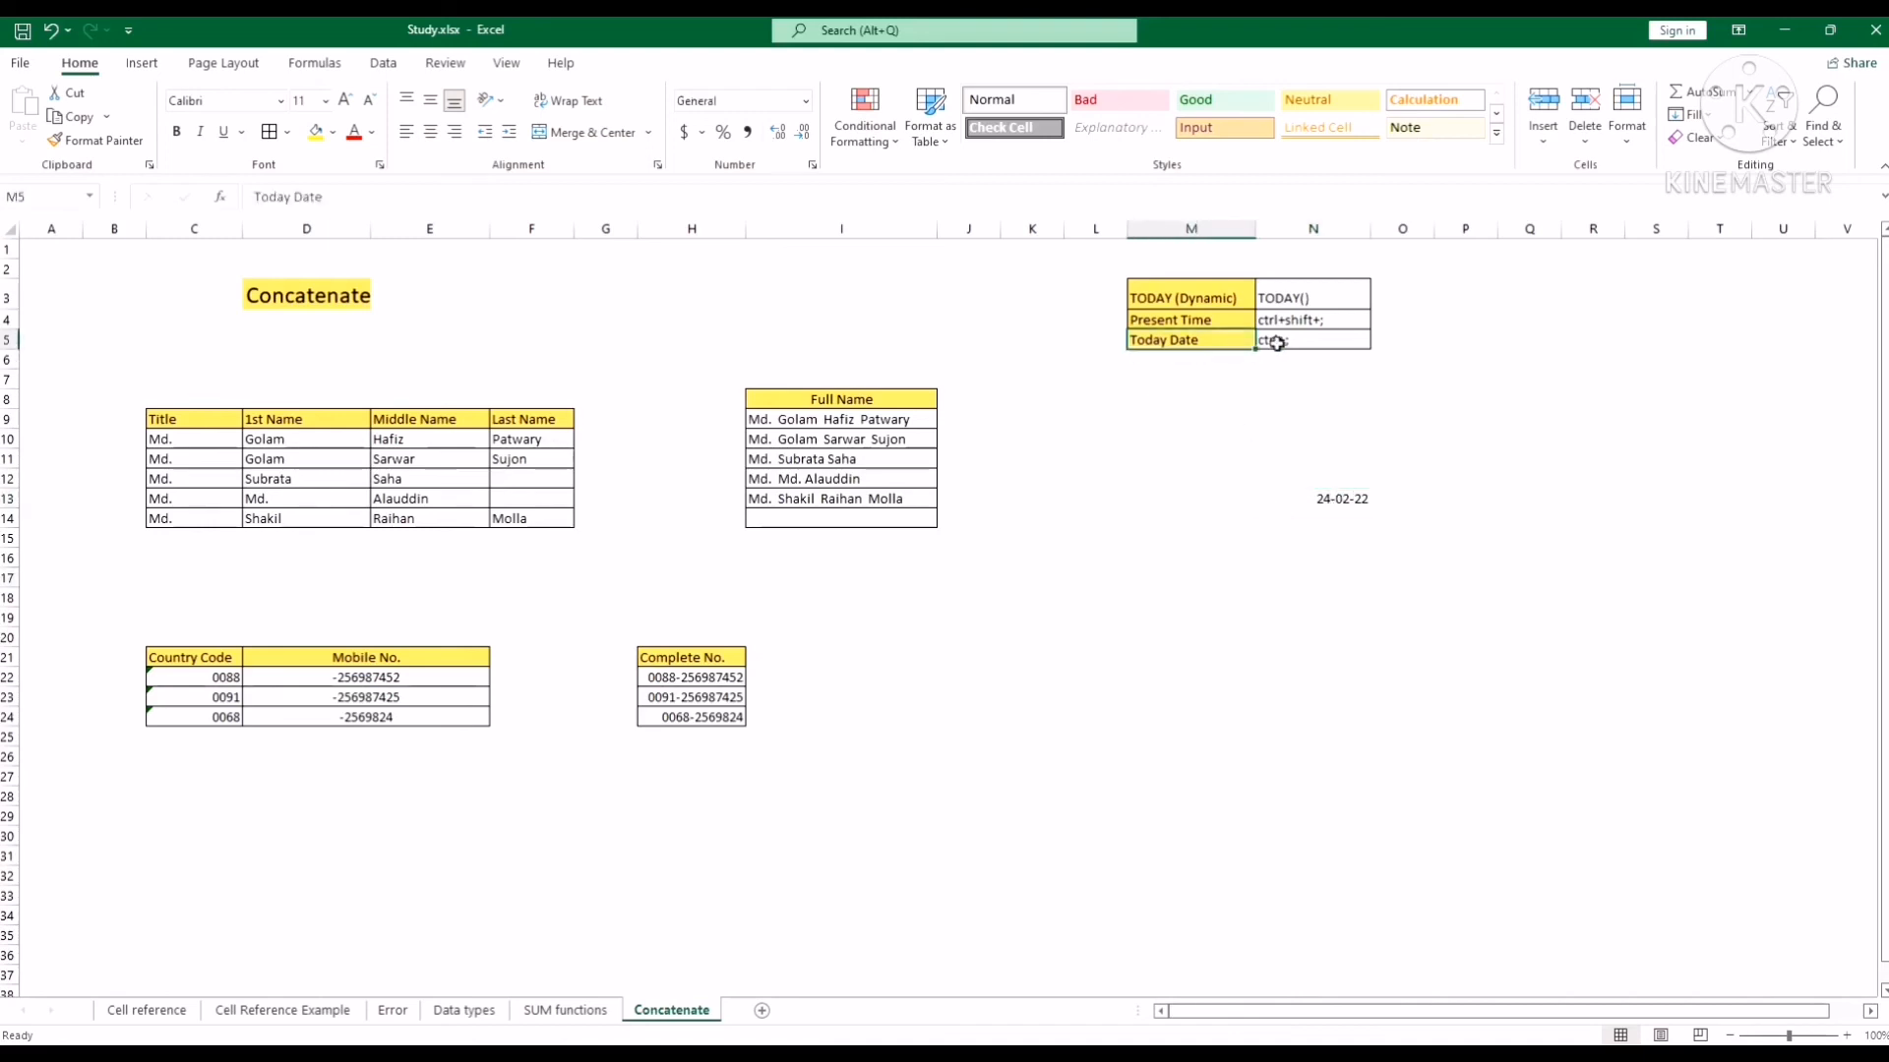
left_click(1279, 341)
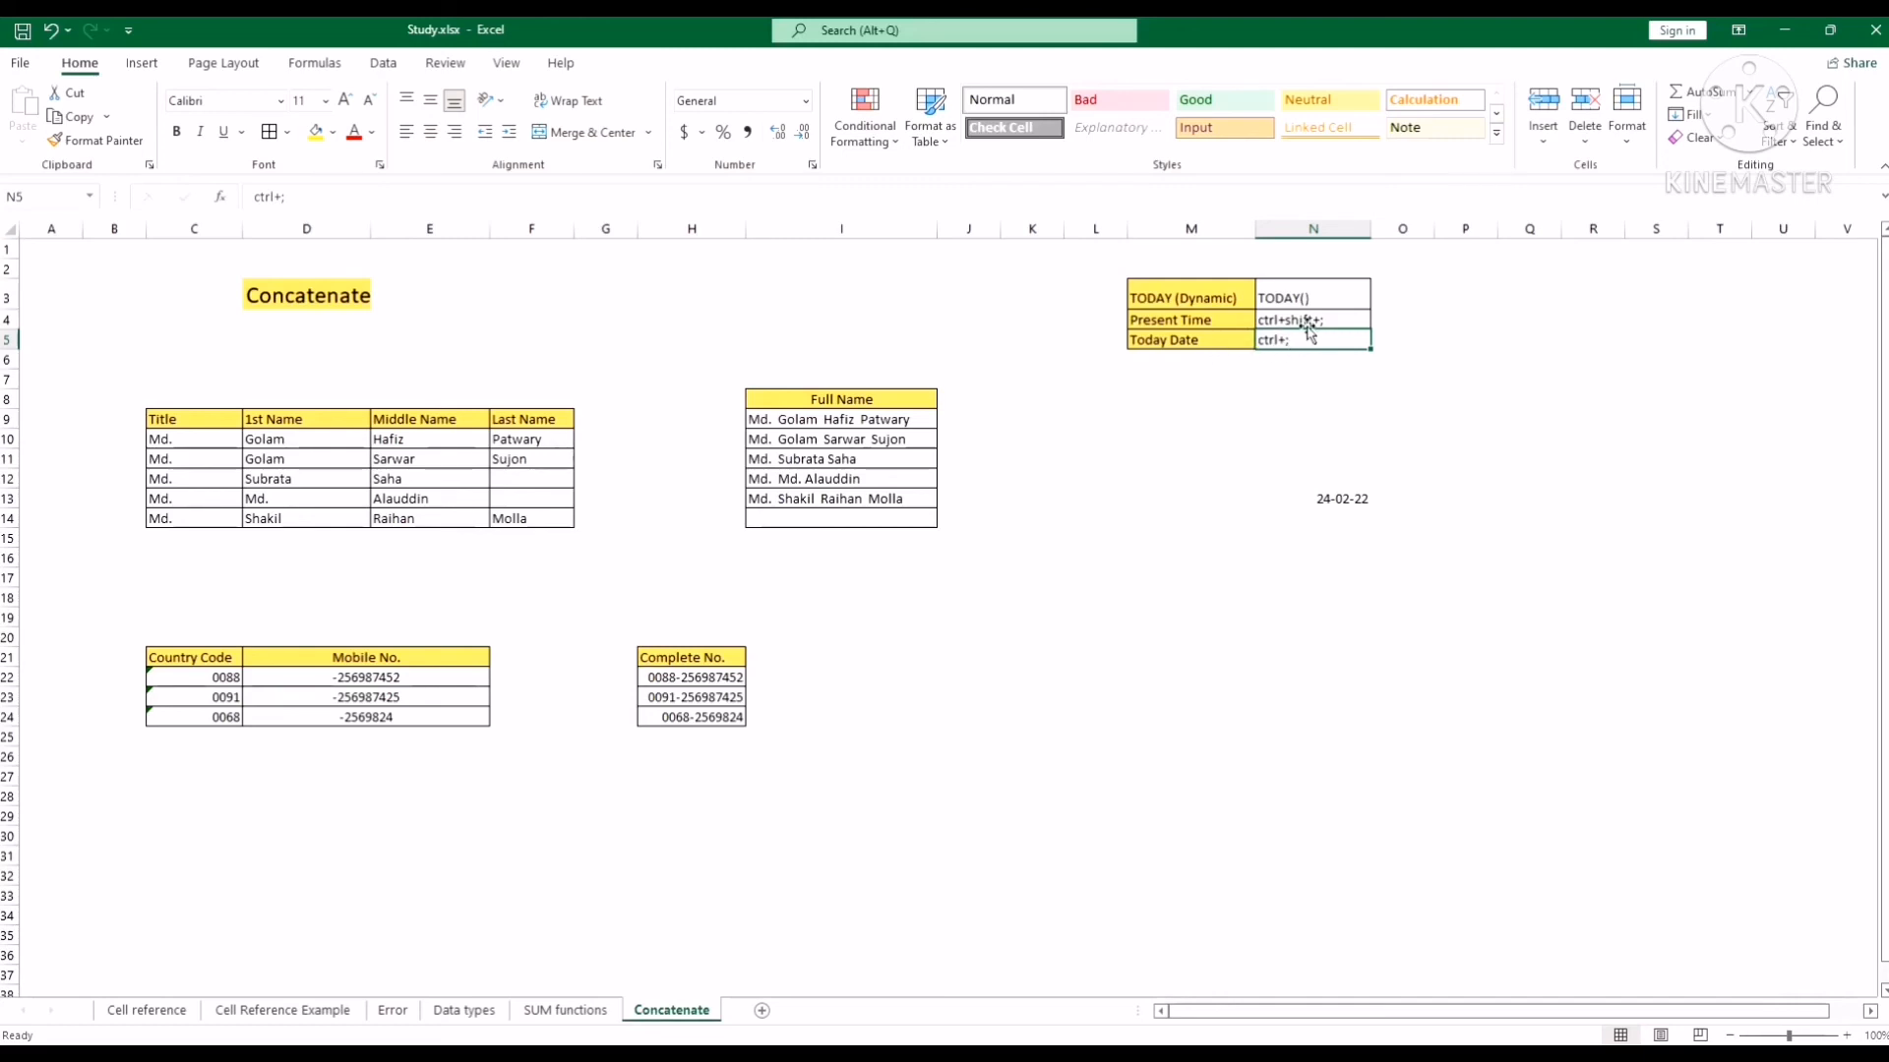
left_click(1308, 324)
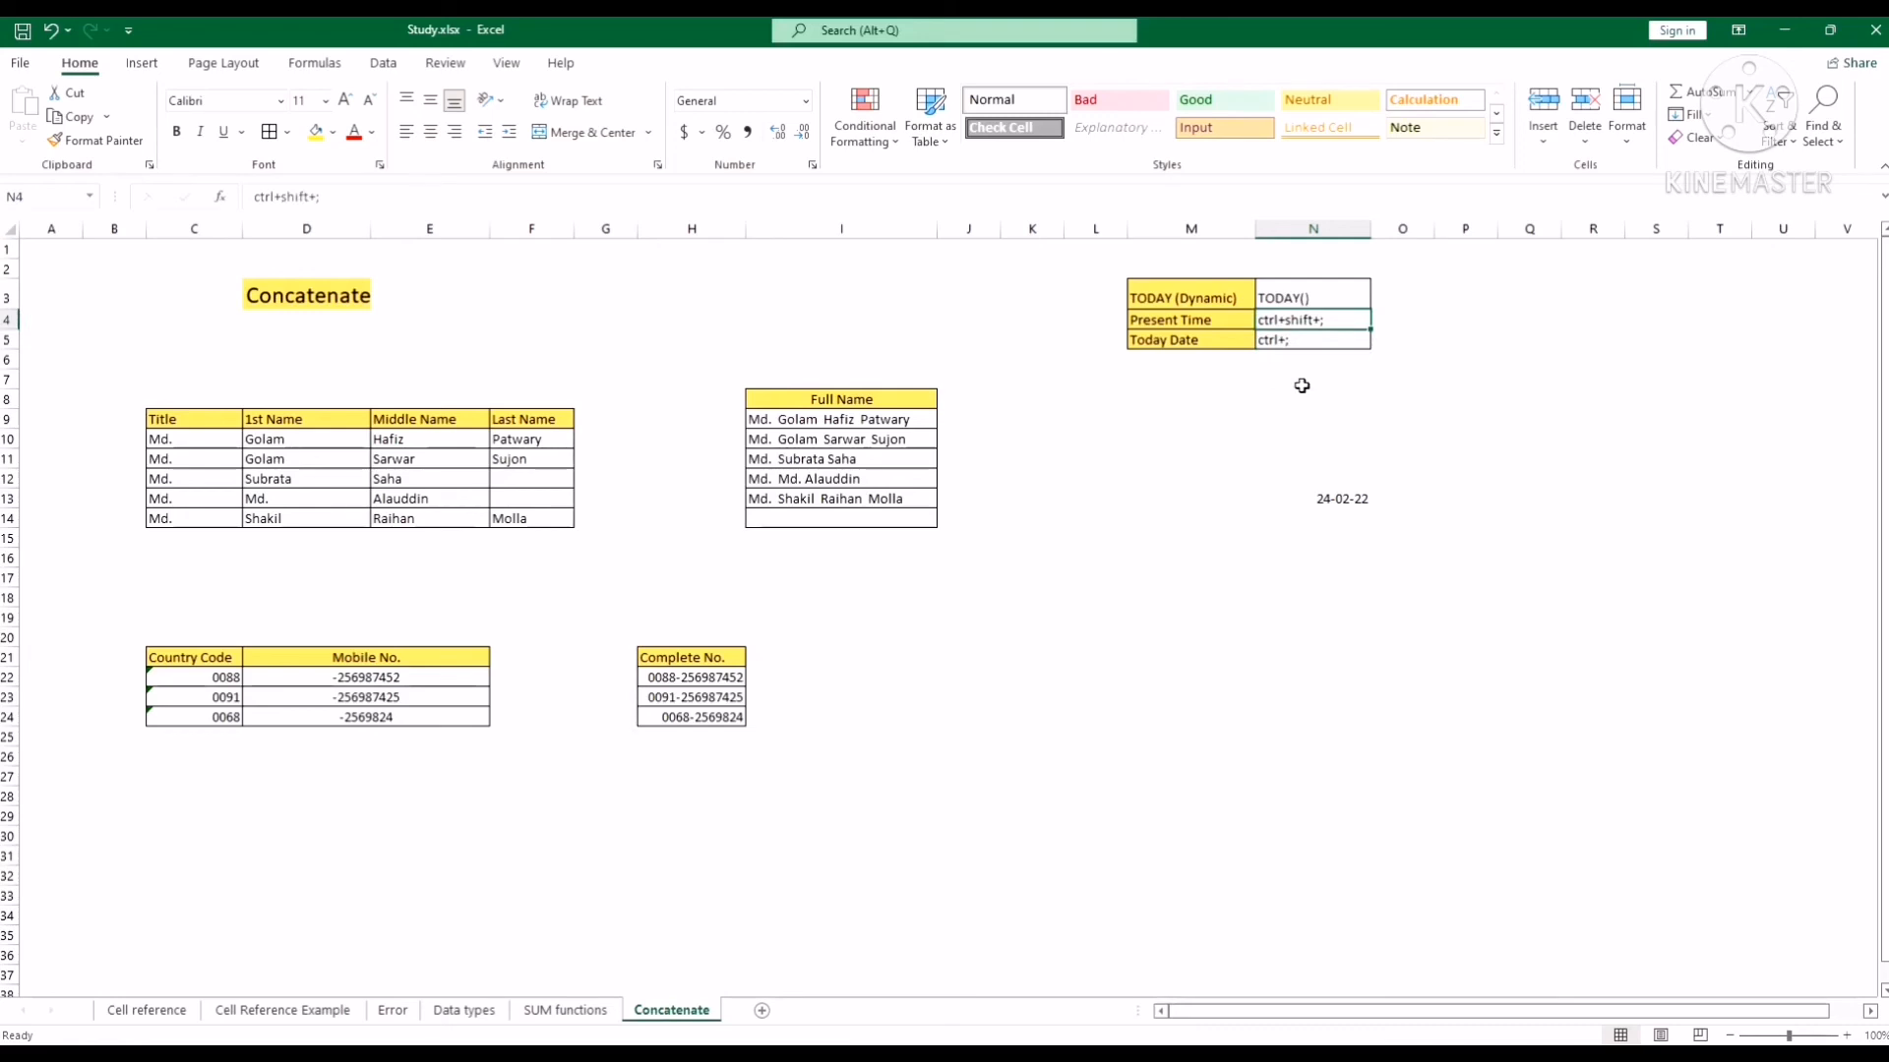